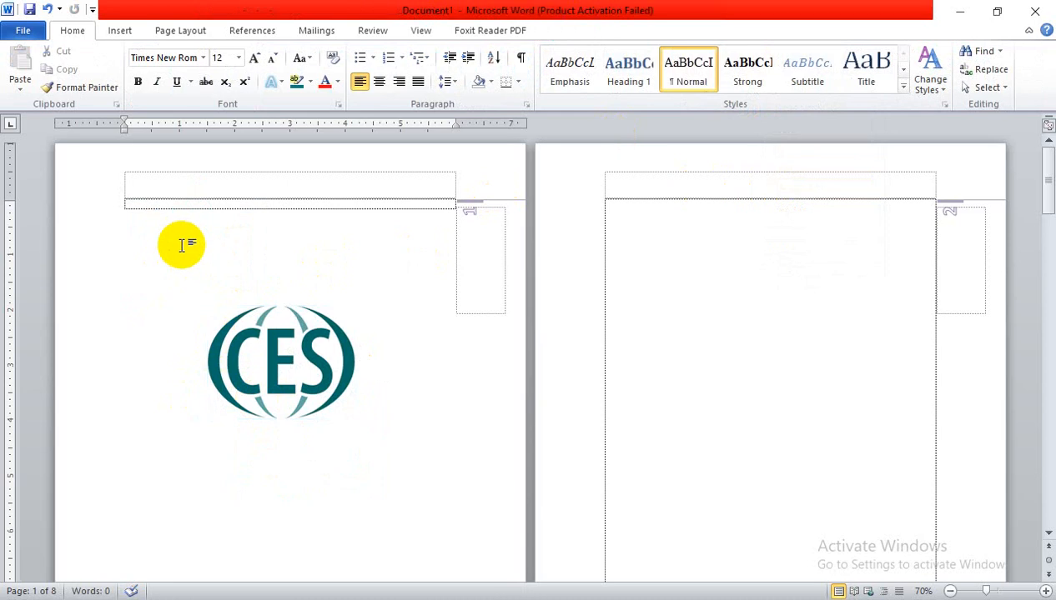
- Enter three lines of filler text at the start of the first page: "asdfasdfasdasdfsda", "asdkfhisdahfklasdkf" and "asjdf kasjdf kljas' dklfjsadf"
text(asdfasdfasdasdfsda )
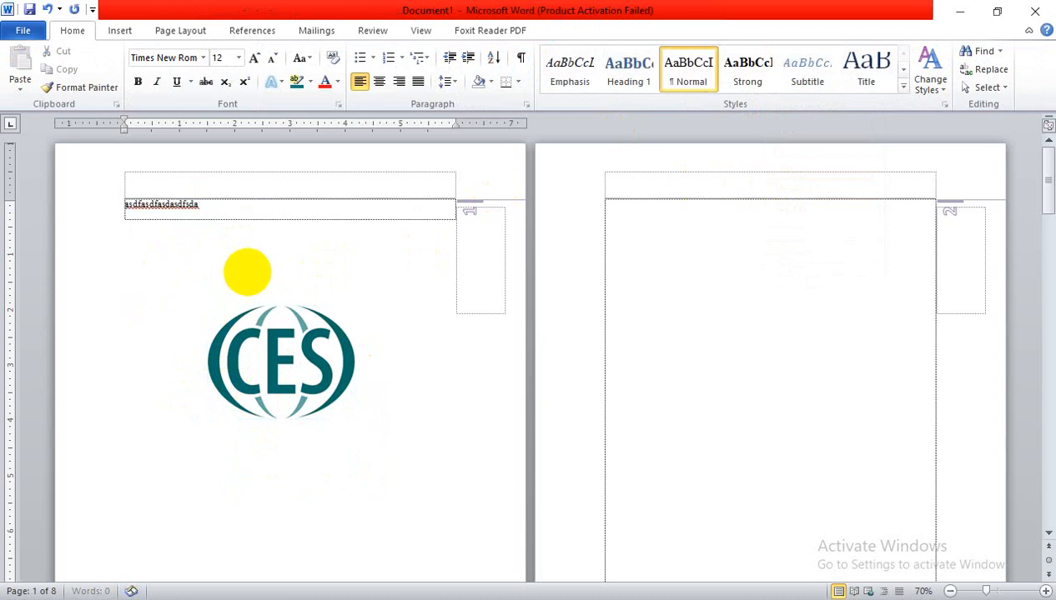
text(asdkfhisdahfklasdkf)
key(Return)
text(asjdf kasjdf kljas' dklfjsadf)
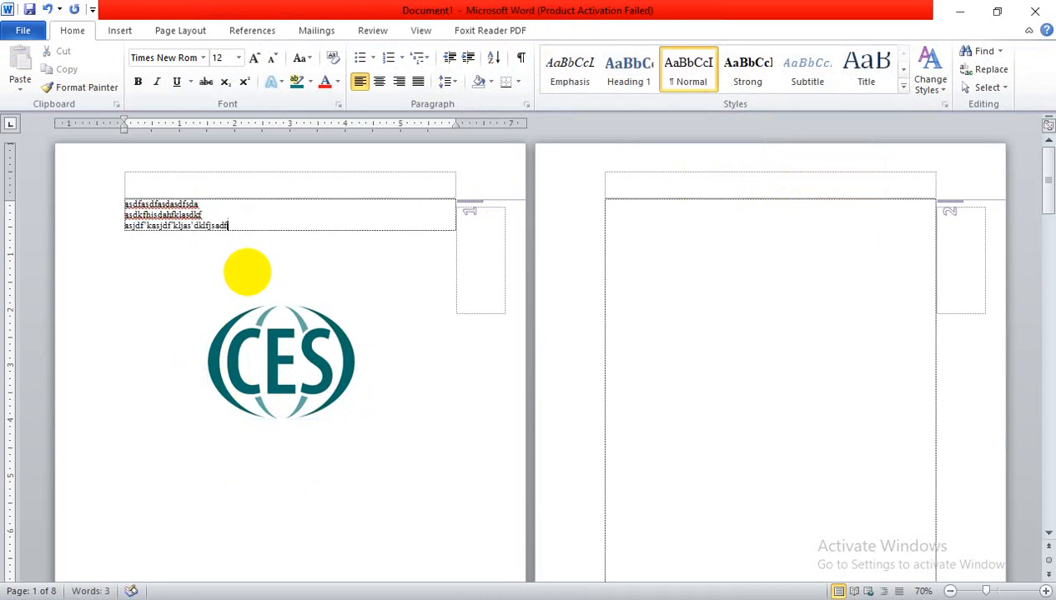
- Reposition the CES logo on the first page so that it sits just below the filler text
click(266, 301)
drag(267, 302, 300, 385)
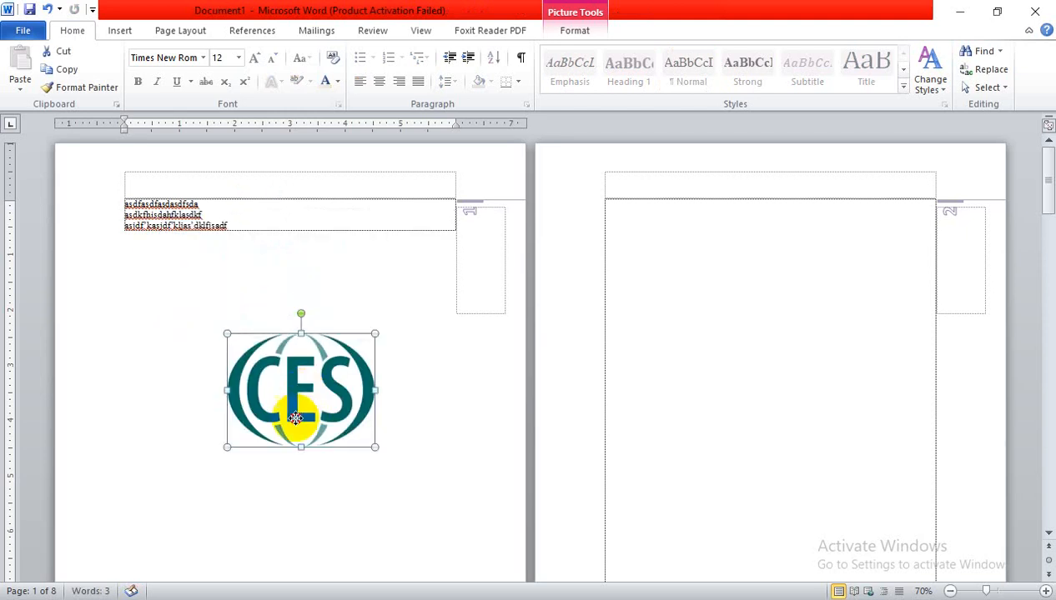
ctrl+scroll(591, 471, down, 5)
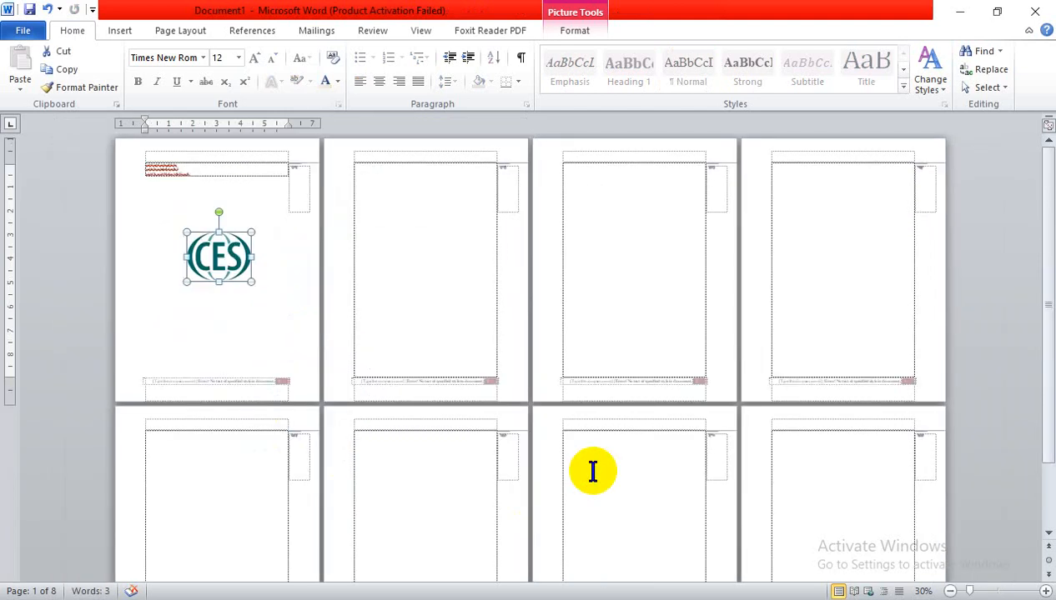
ctrl+scroll(339, 431, up, 2)
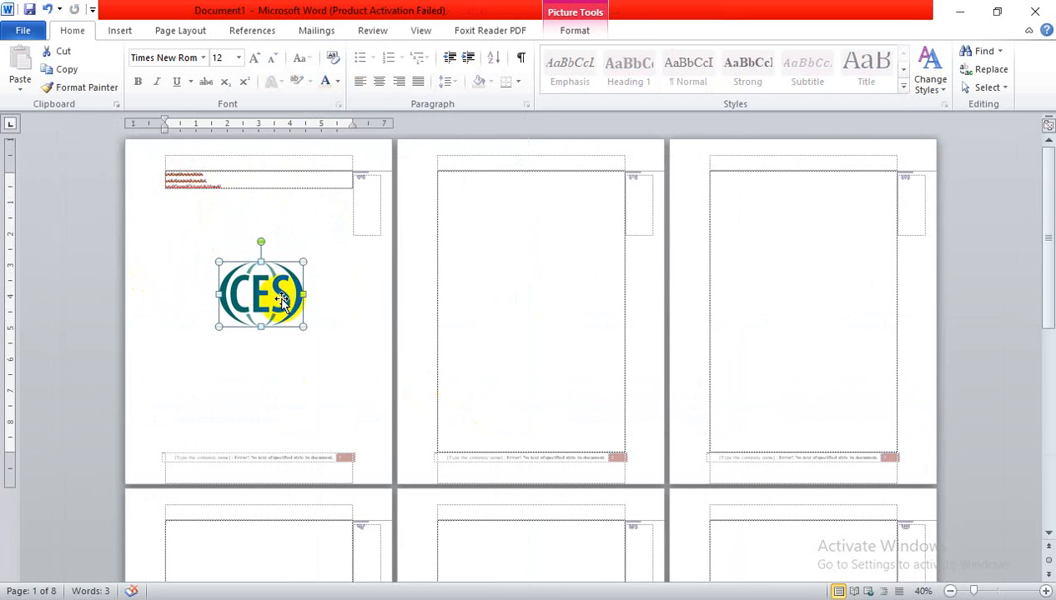
drag(265, 310, 250, 286)
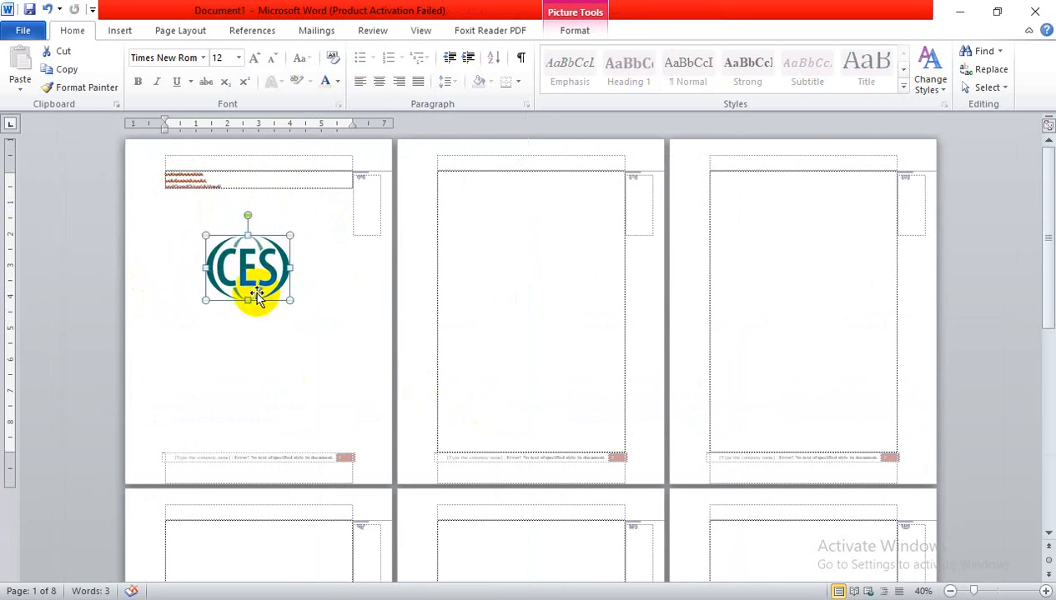
drag(256, 275, 226, 258)
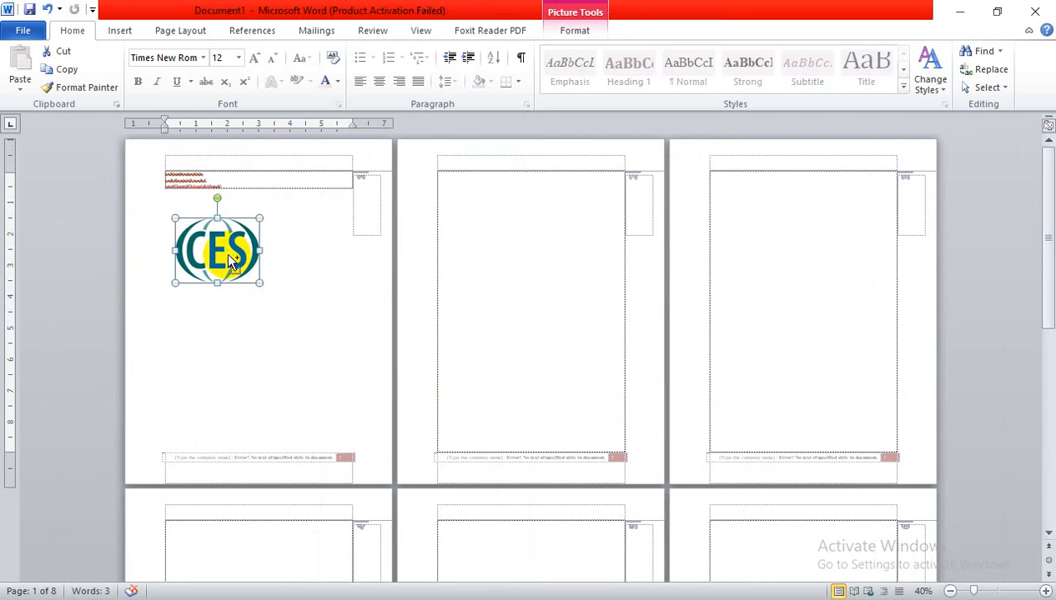
- Duplicate the CES logo from the first page and place copies in the middle of the second and third pages
drag(226, 259, 272, 370)
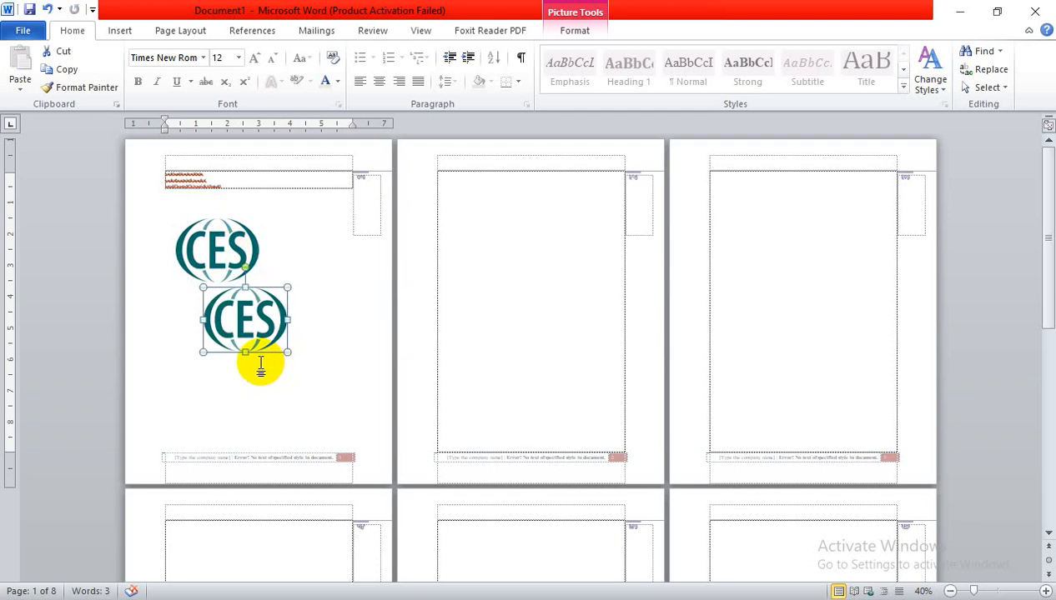
drag(236, 313, 810, 302)
scroll(718, 340, down, 7)
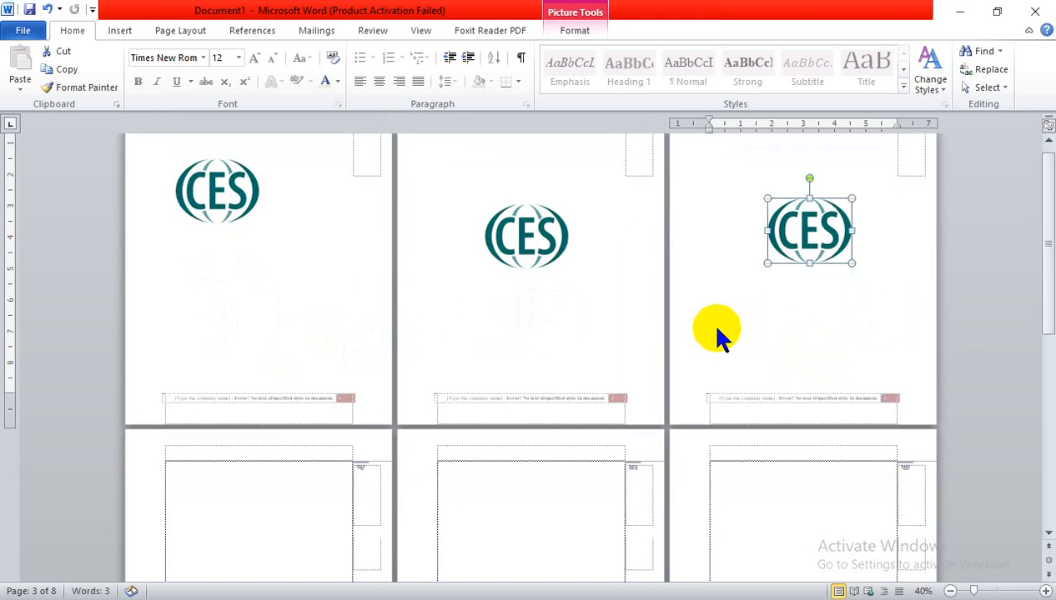
scroll(798, 371, up, 7)
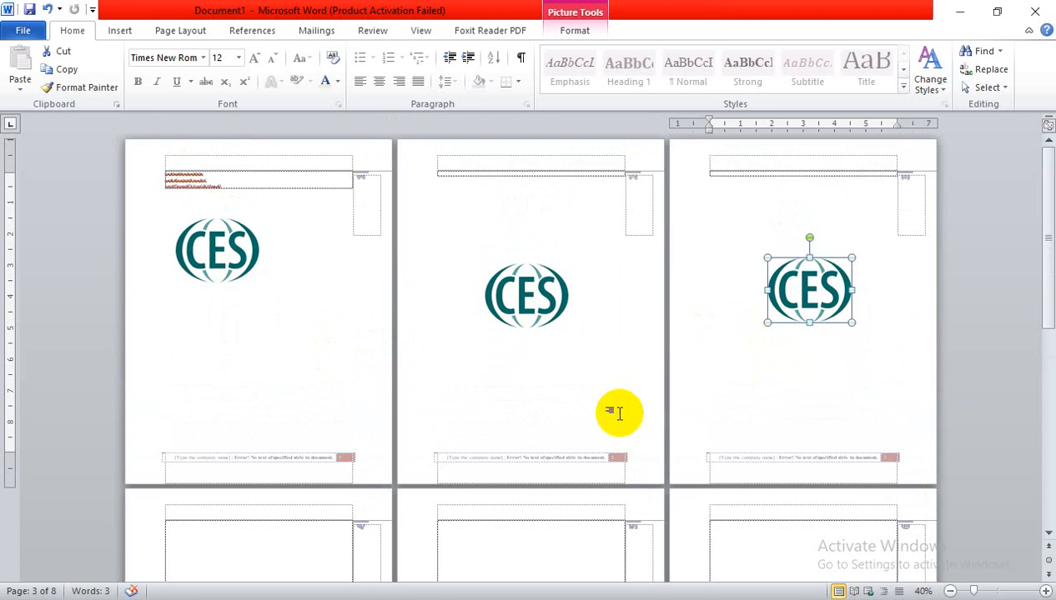
- Delete the CES logos from the third, second and first pages
key(Delete)
click(525, 296)
key(Delete)
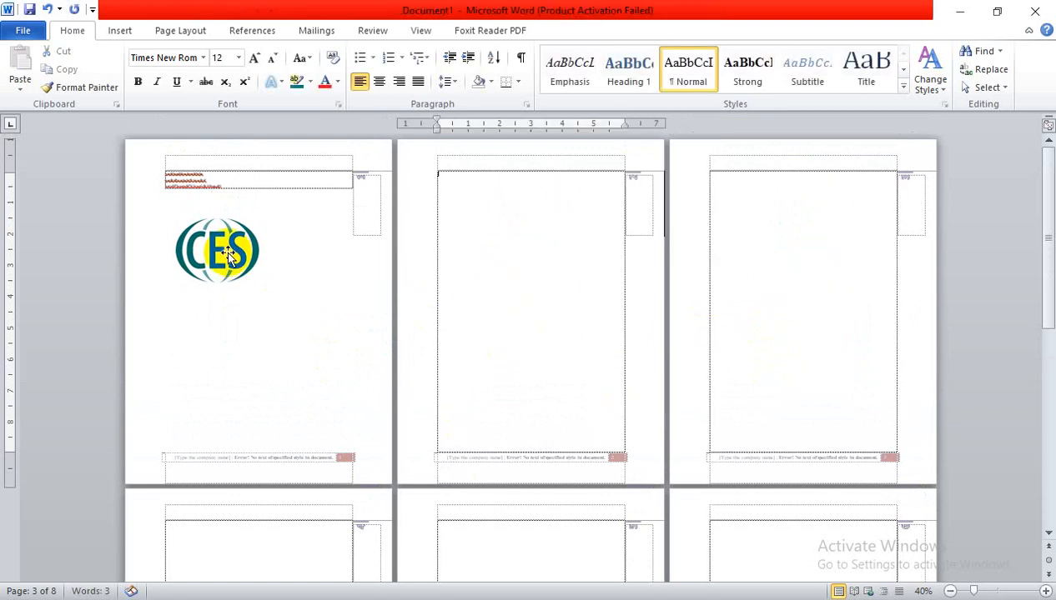
click(239, 263)
key(Delete)
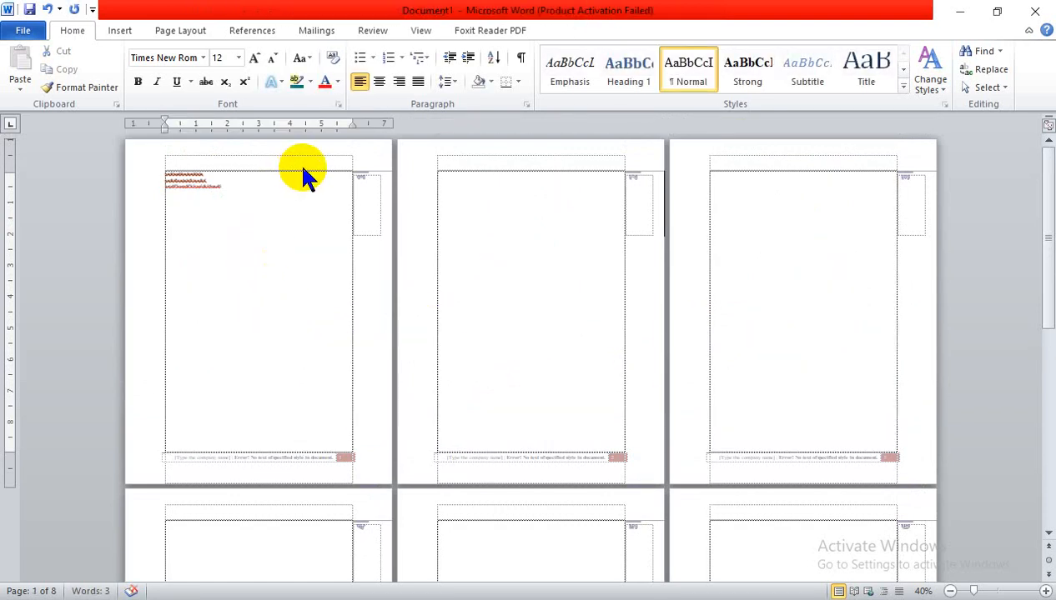
- Open the first page's header for editing and insert the picture images (1).png into it
double_click(347, 157)
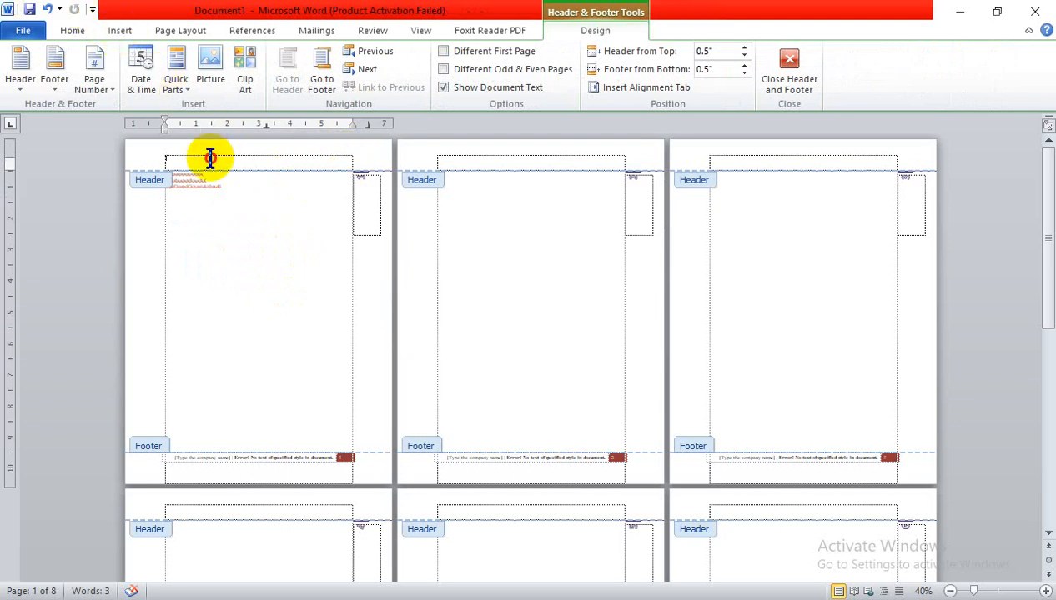
click(117, 30)
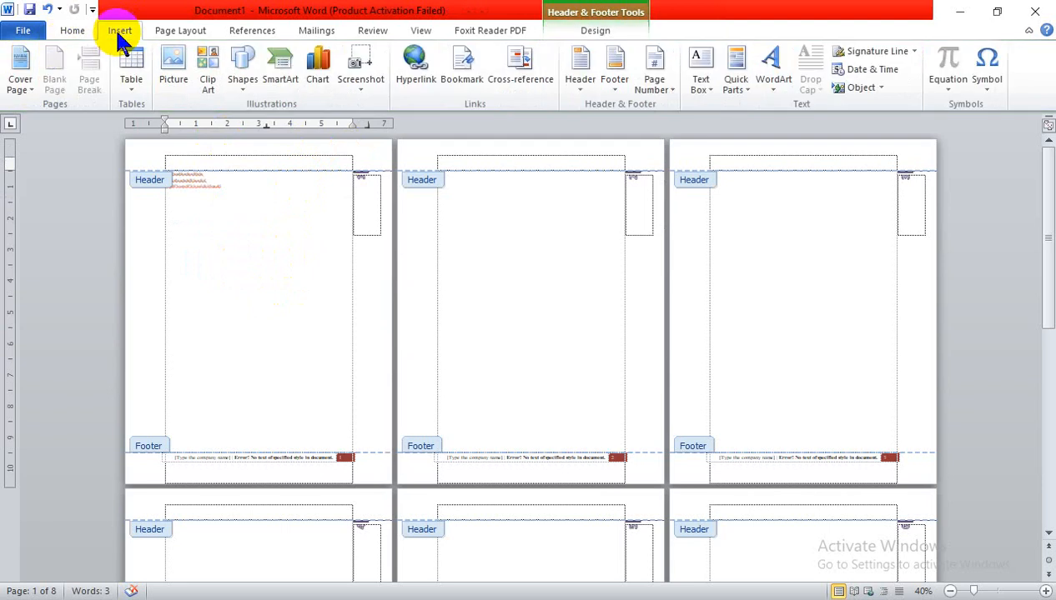
click(171, 70)
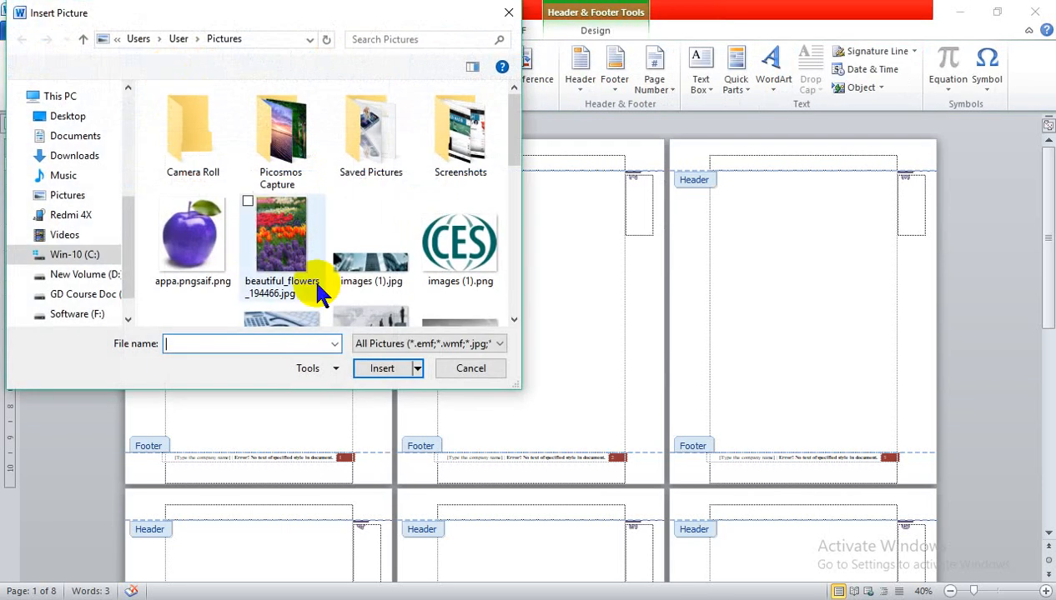
click(460, 242)
click(402, 369)
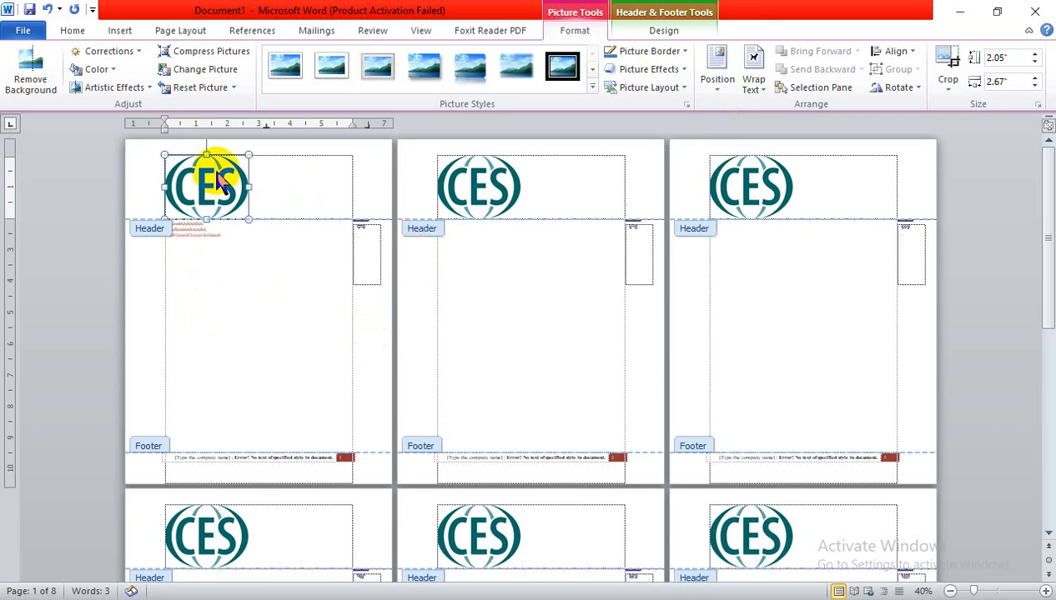
- Try to move the CES logo from the header down into the body of the first page
drag(207, 182, 249, 365)
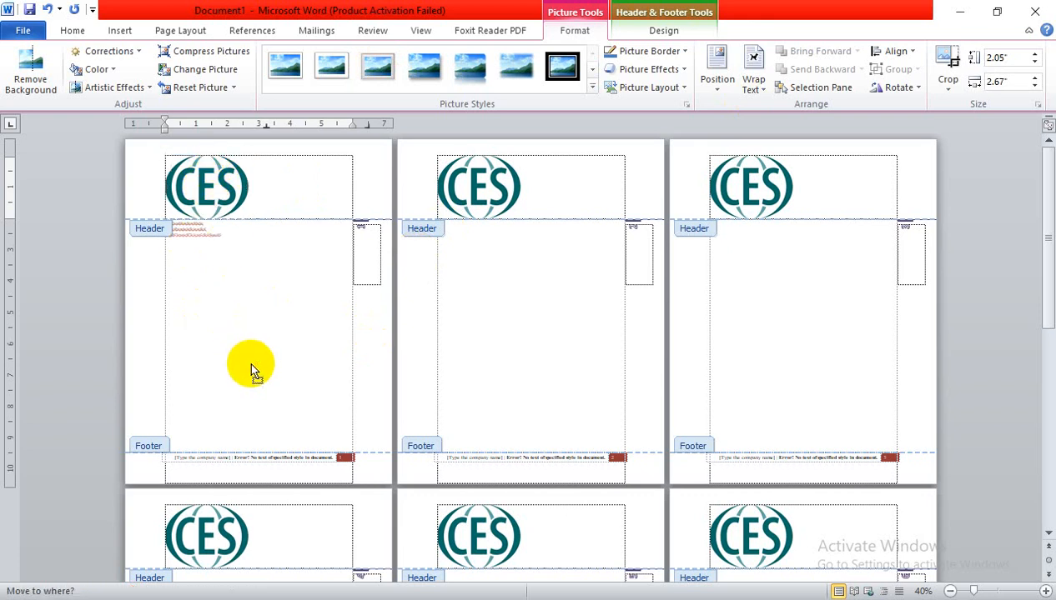
drag(205, 186, 248, 374)
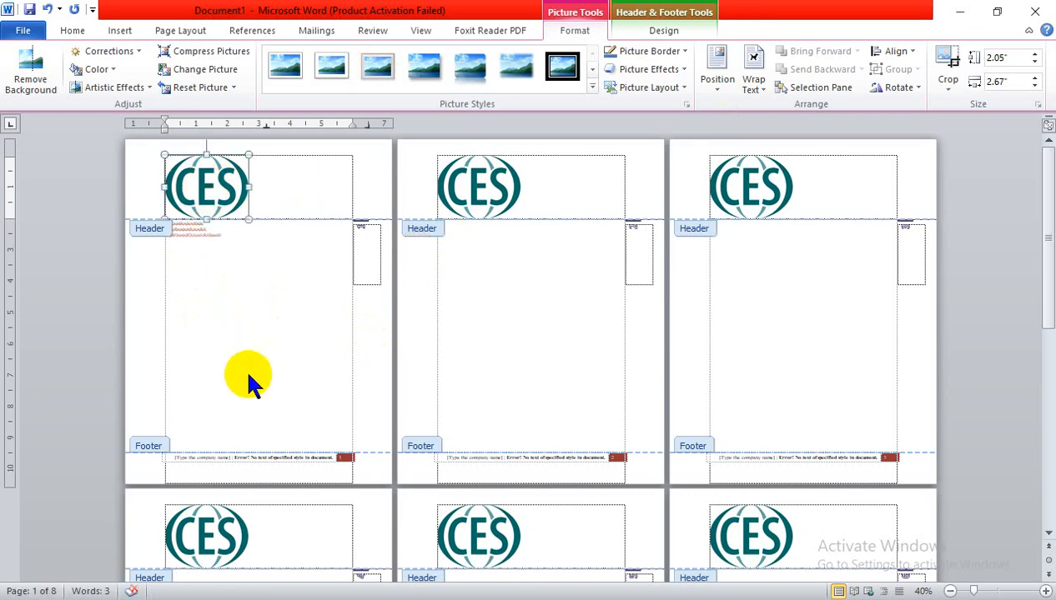
double_click(255, 356)
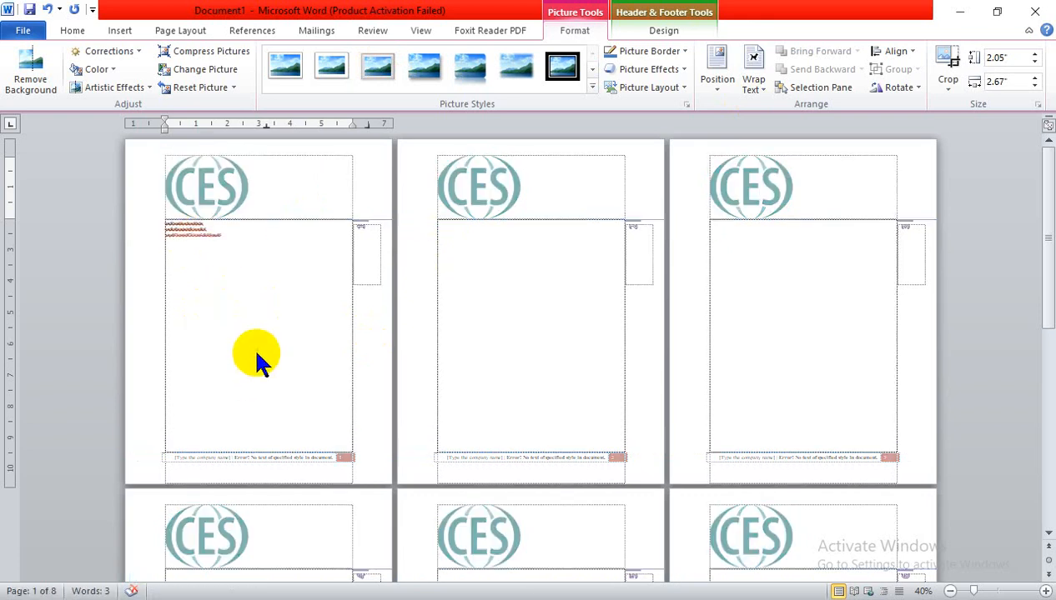
double_click(233, 195)
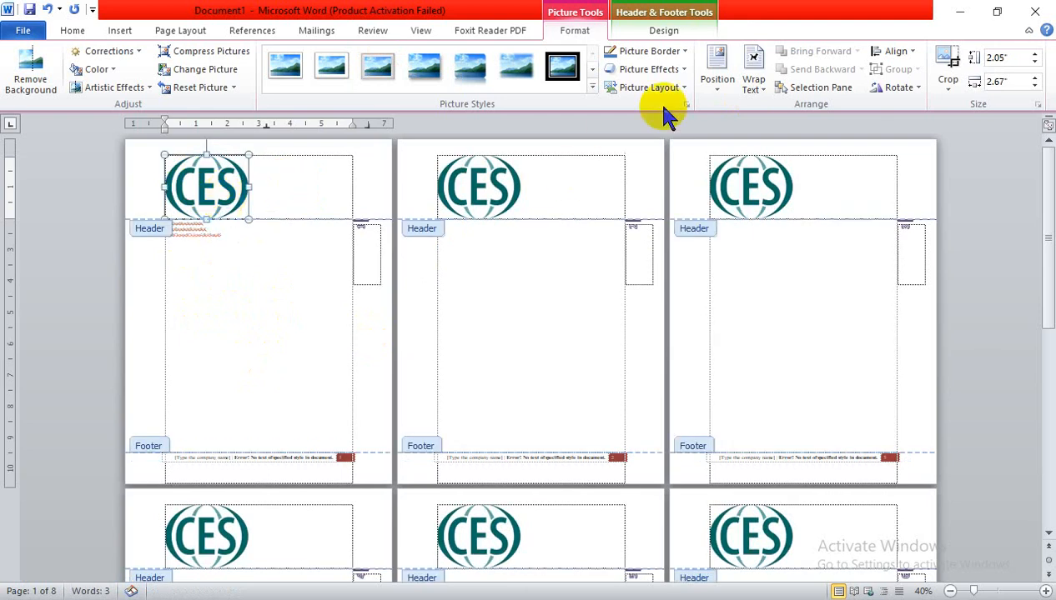
- Set the header logo's text wrapping to Through and move it to the middle of the page
click(749, 90)
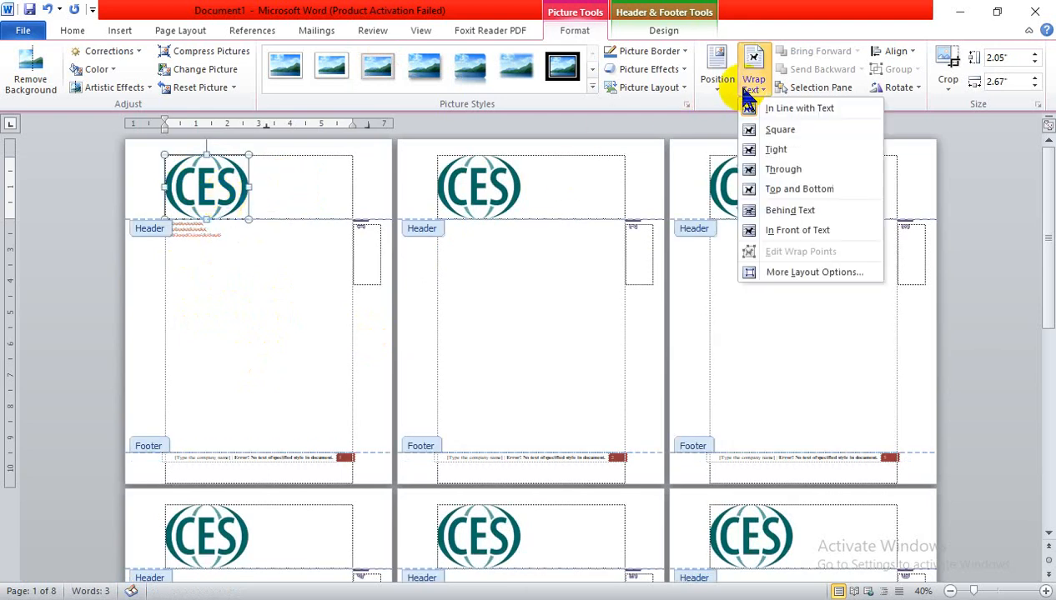
click(780, 169)
drag(204, 195, 251, 313)
scroll(659, 259, down, 10)
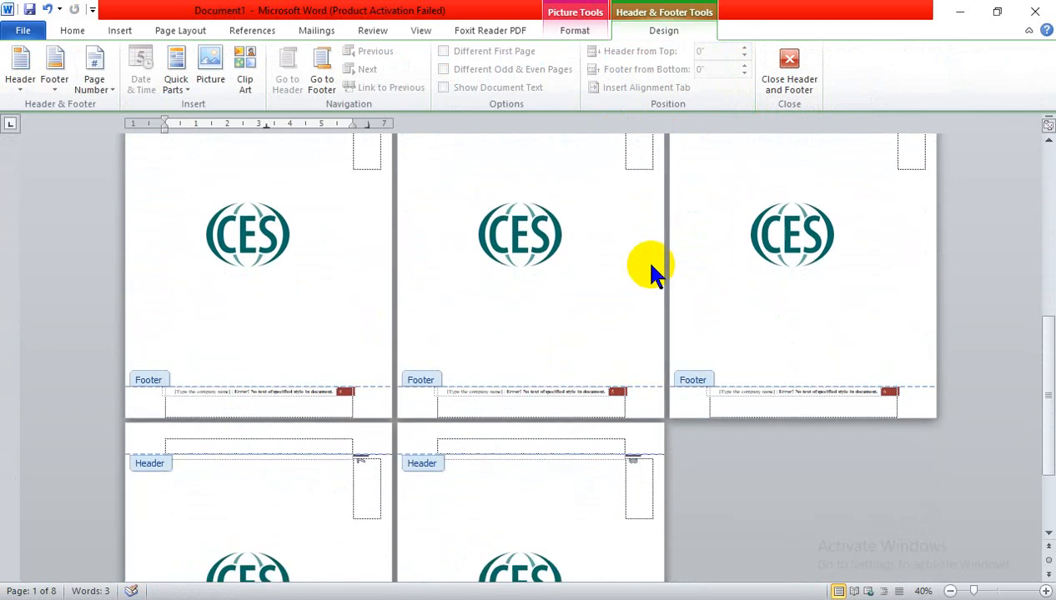
scroll(654, 271, up, 10)
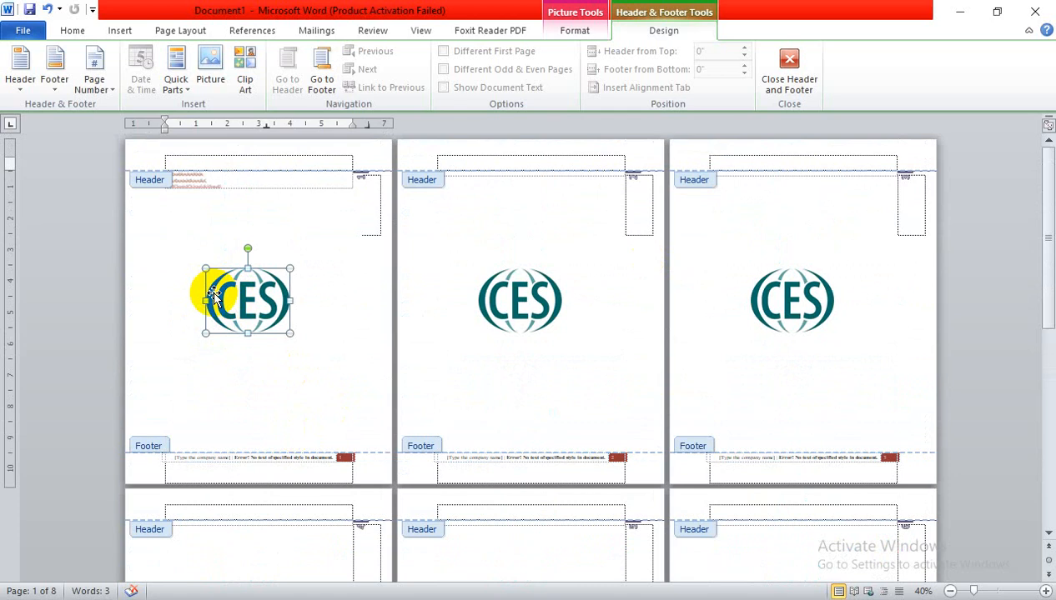
- Recolor the header logo with the pale, washed-out preset and return to editing the document body
click(577, 32)
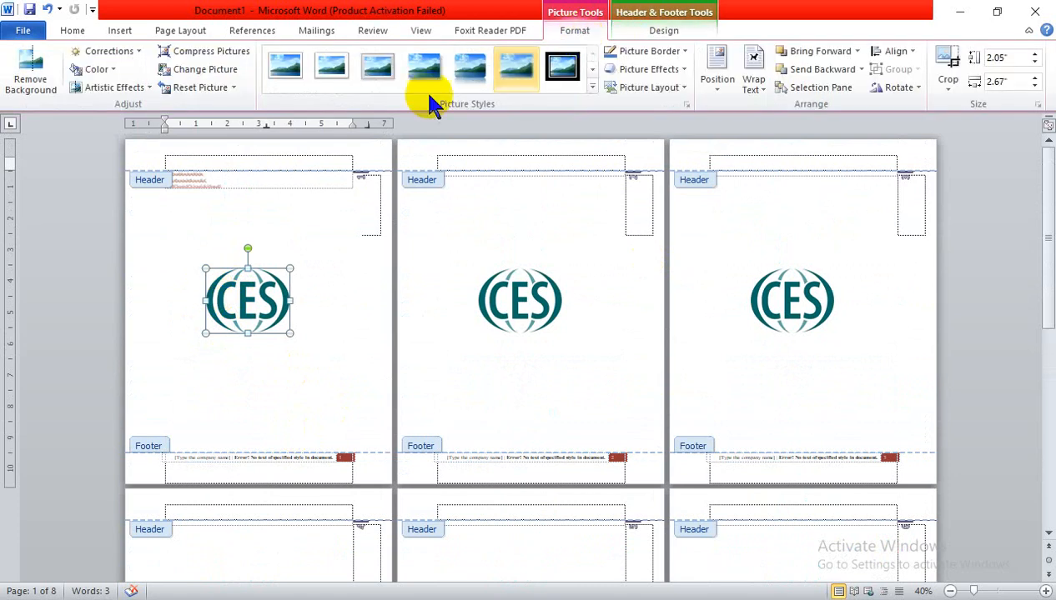
click(96, 69)
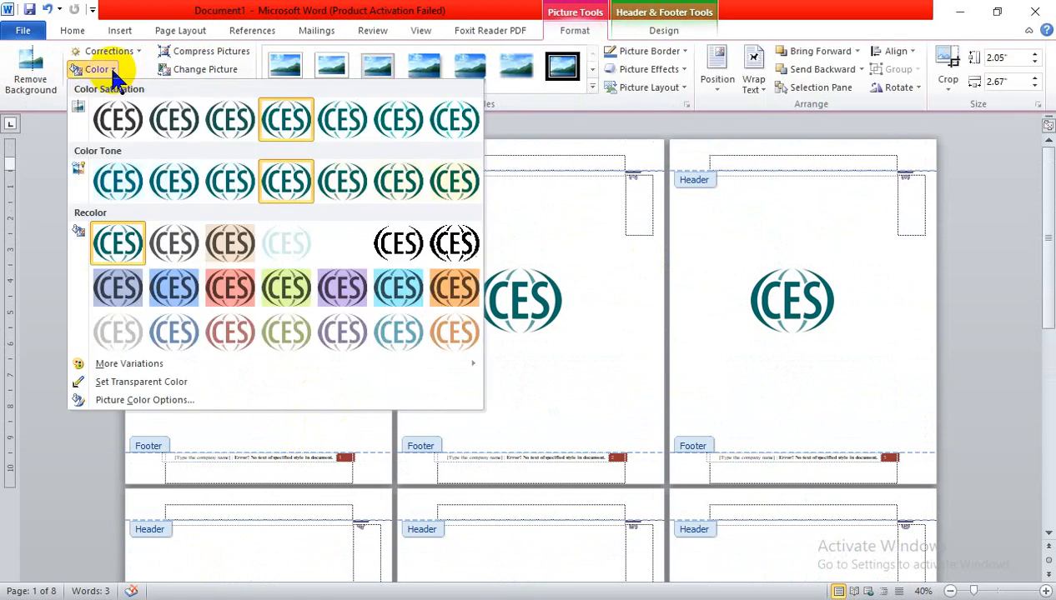
click(286, 250)
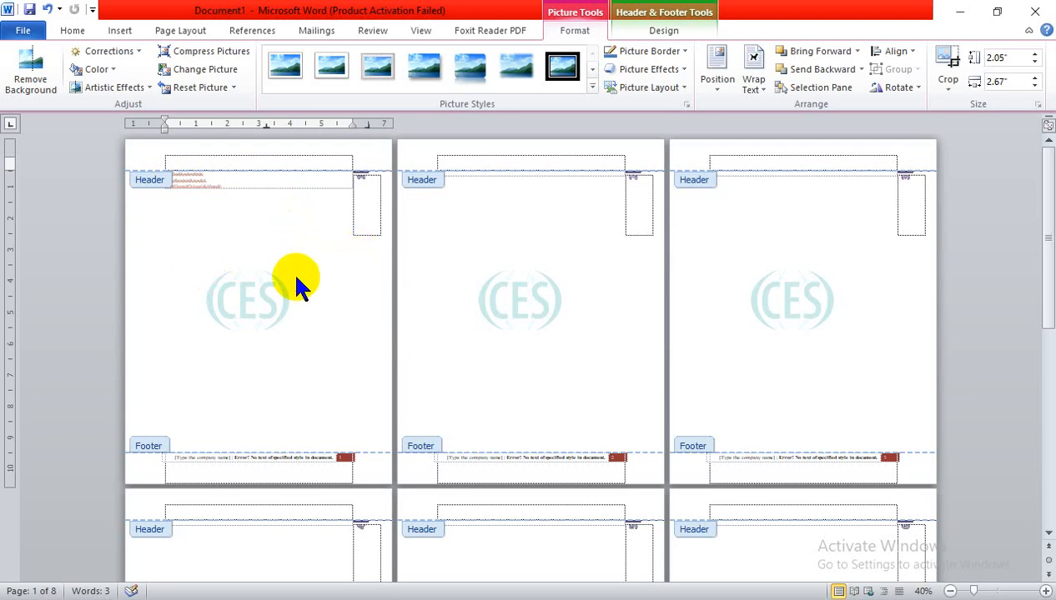
double_click(292, 234)
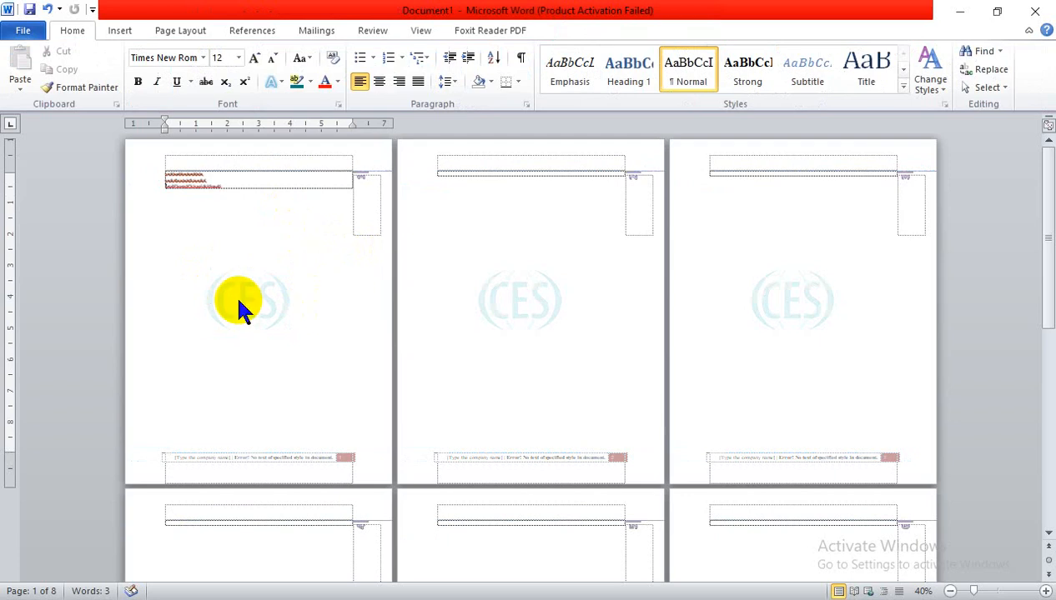
click(588, 292)
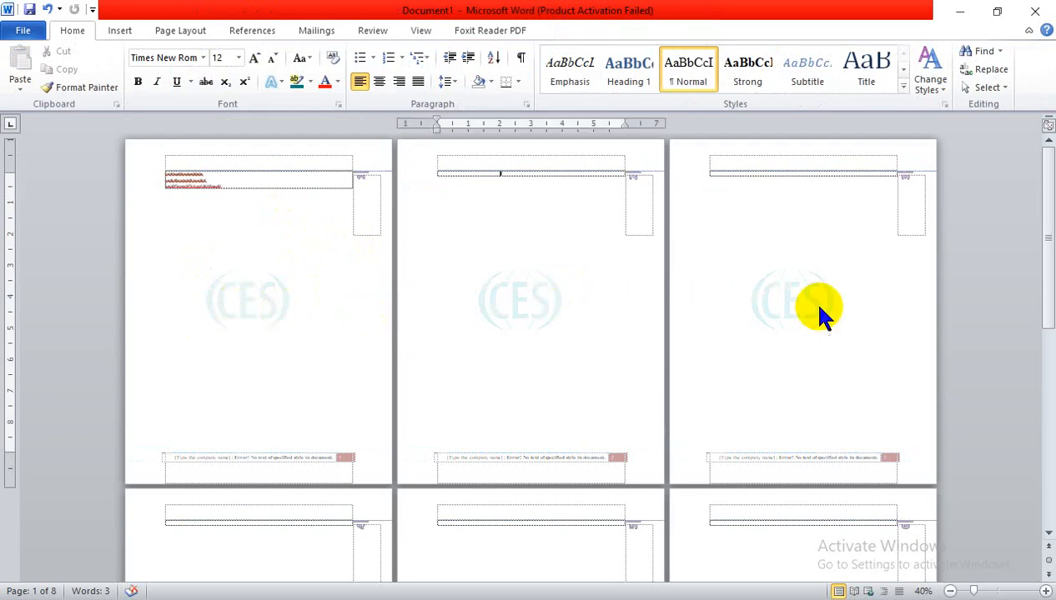
- Insert the picture appa.pngsaif.png on the fourth page
scroll(305, 399, down, 5)
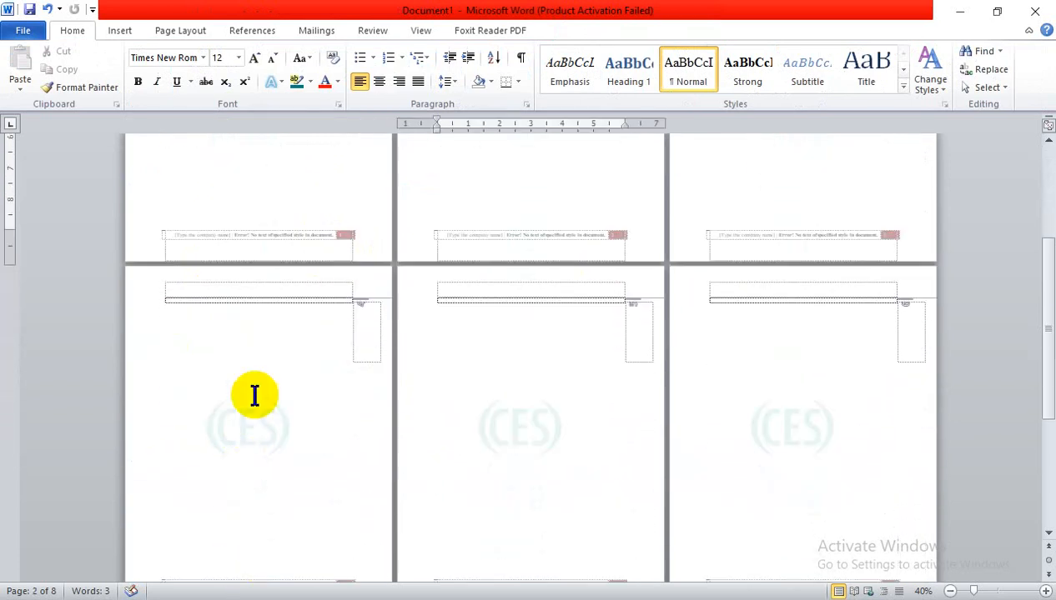
click(251, 396)
scroll(830, 425, up, 5)
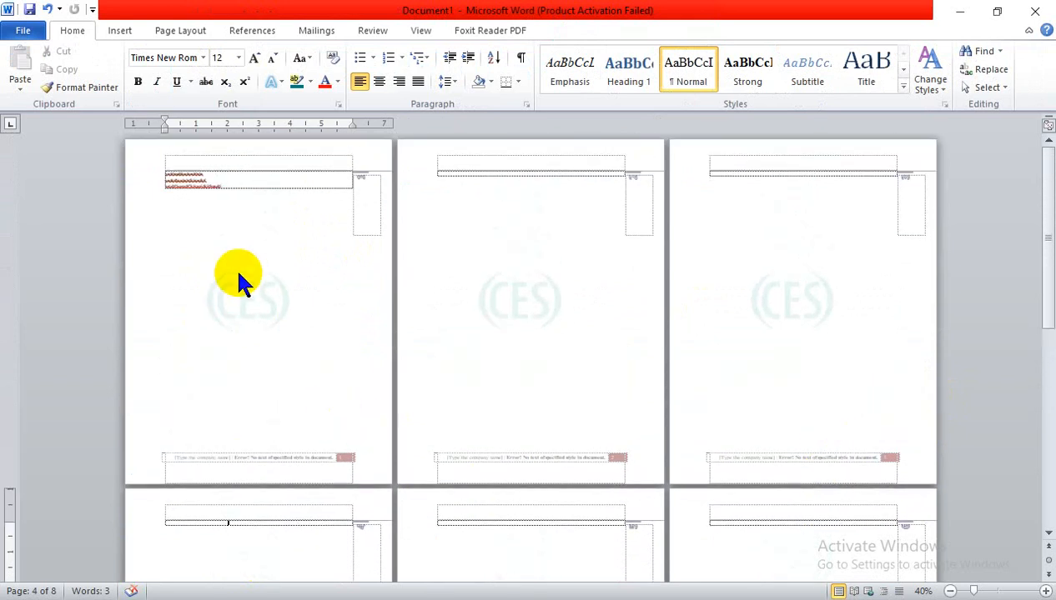
click(118, 31)
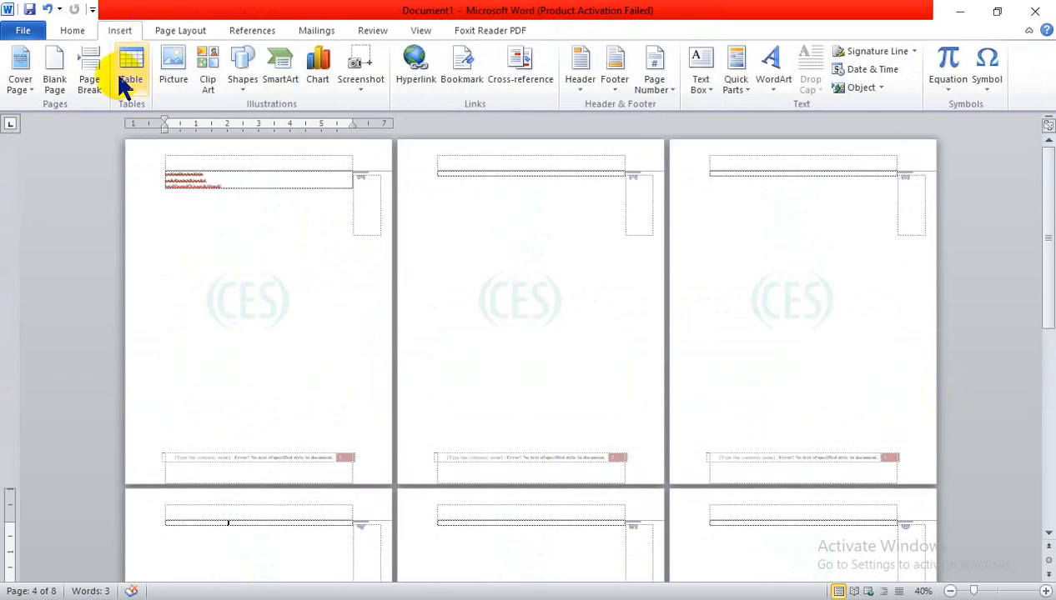
click(171, 74)
click(183, 241)
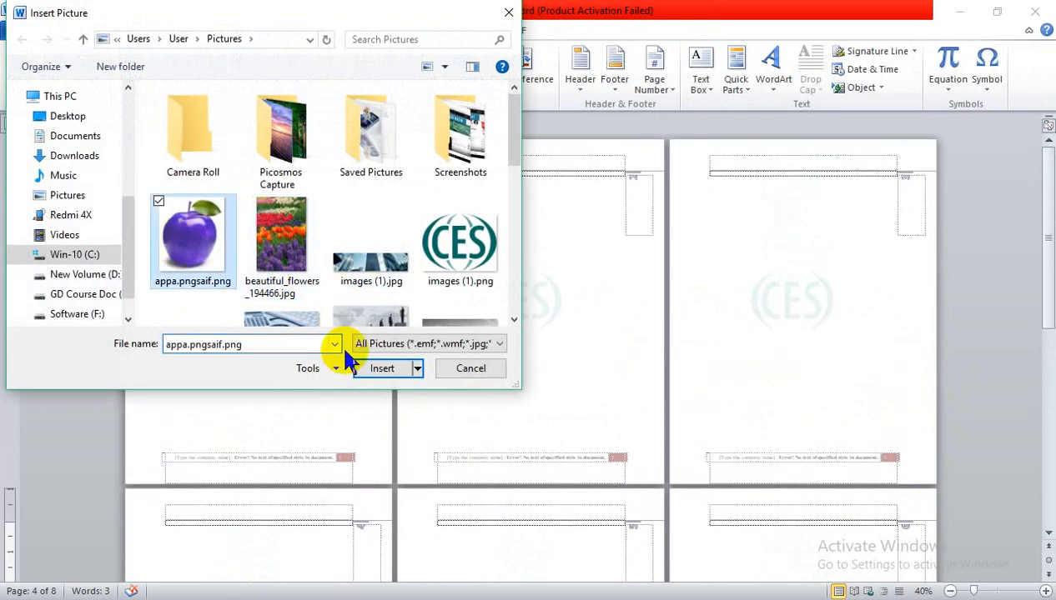
click(367, 364)
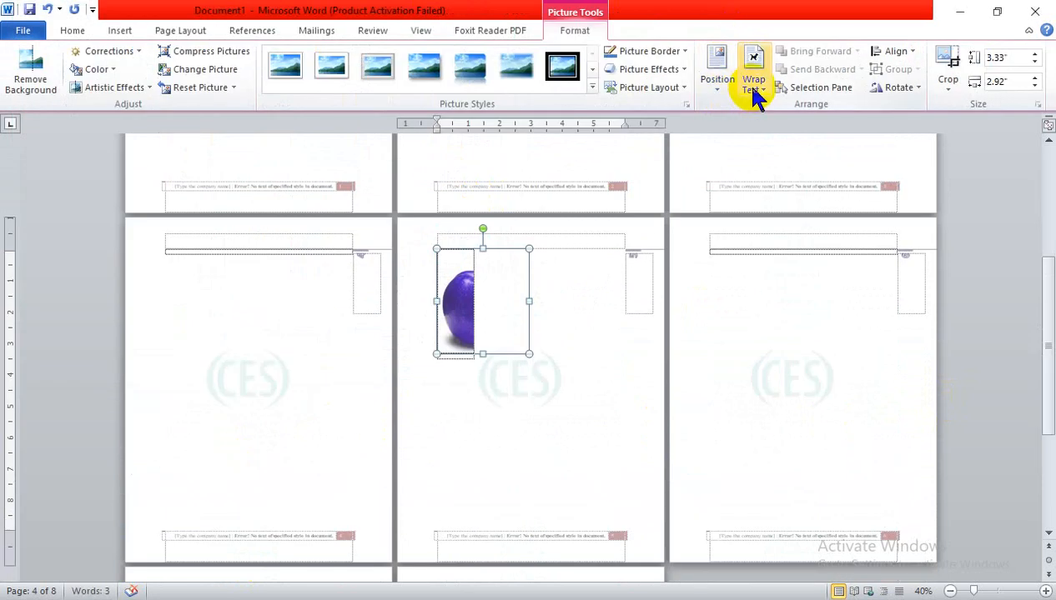
- Set the apple picture's text wrapping to Through and move it so it partly covers the fourth page's watermark logo
click(755, 90)
click(792, 172)
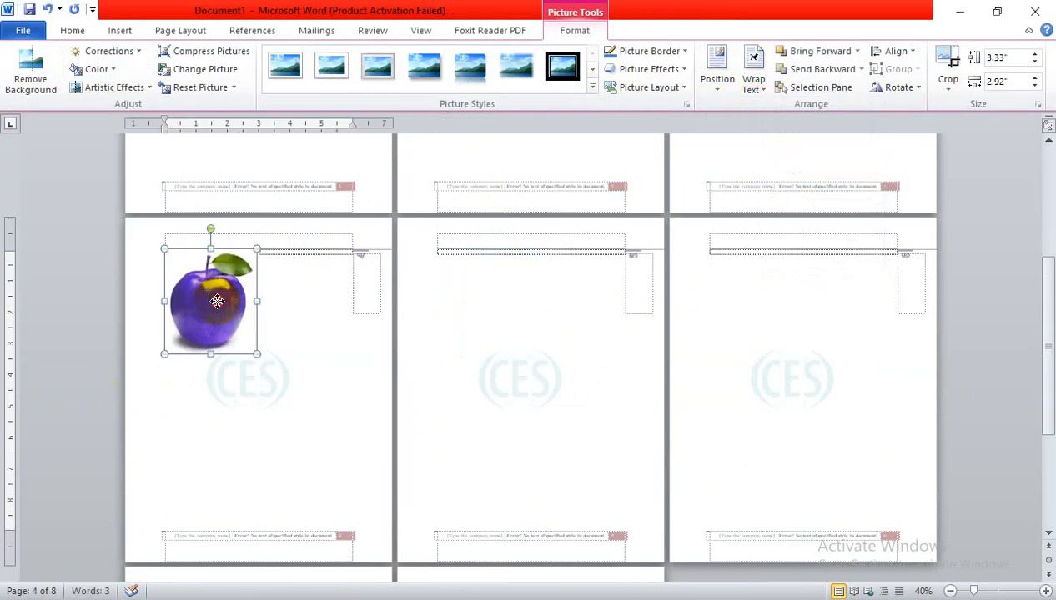
drag(217, 301, 298, 366)
click(208, 398)
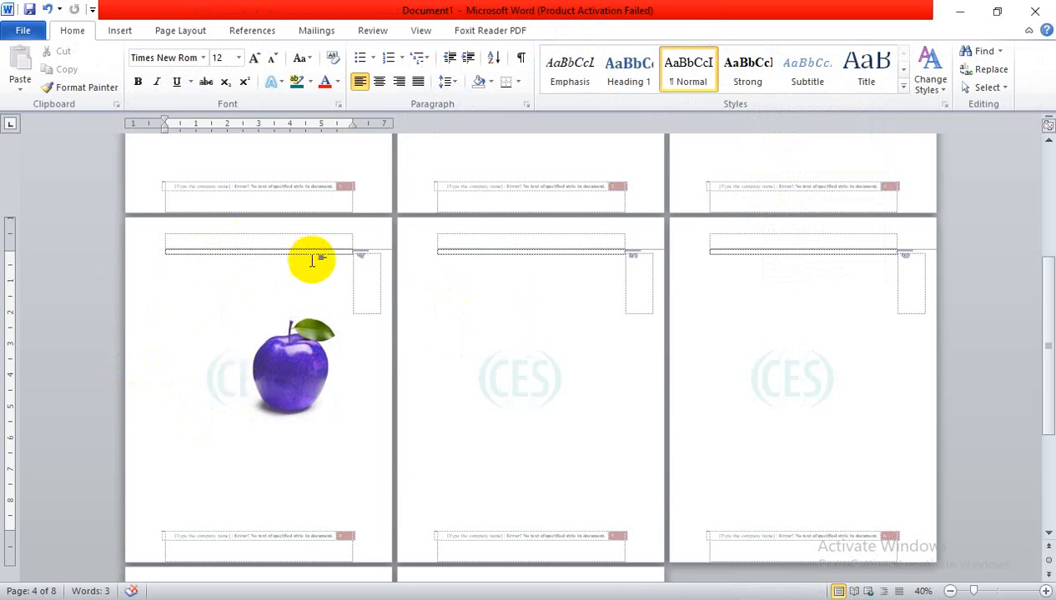
- Select the fourth page's watermark logo in header and footer editing, and return to the document body
double_click(281, 556)
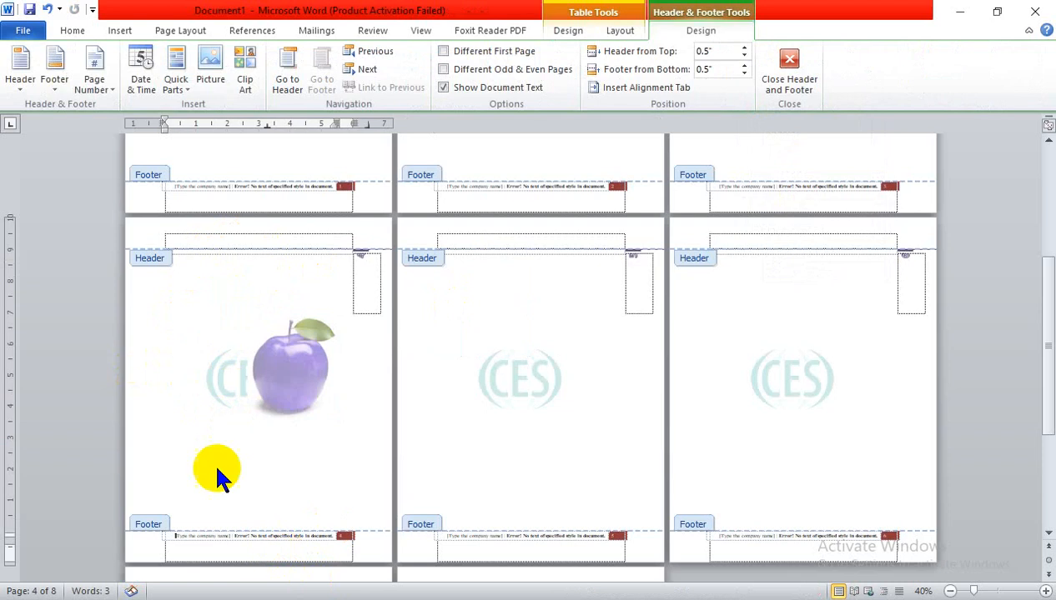
click(233, 377)
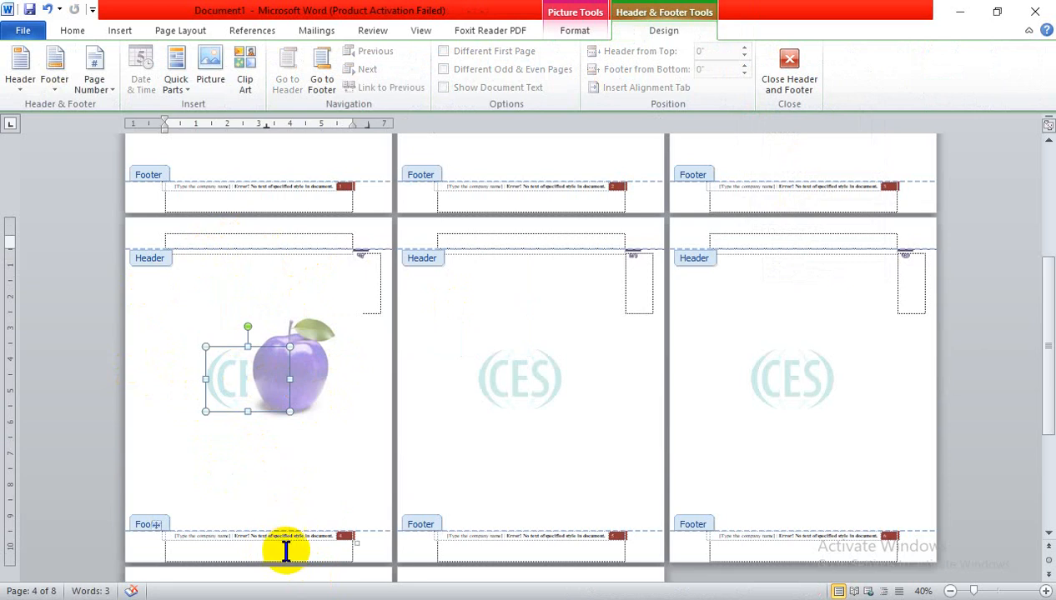
double_click(219, 404)
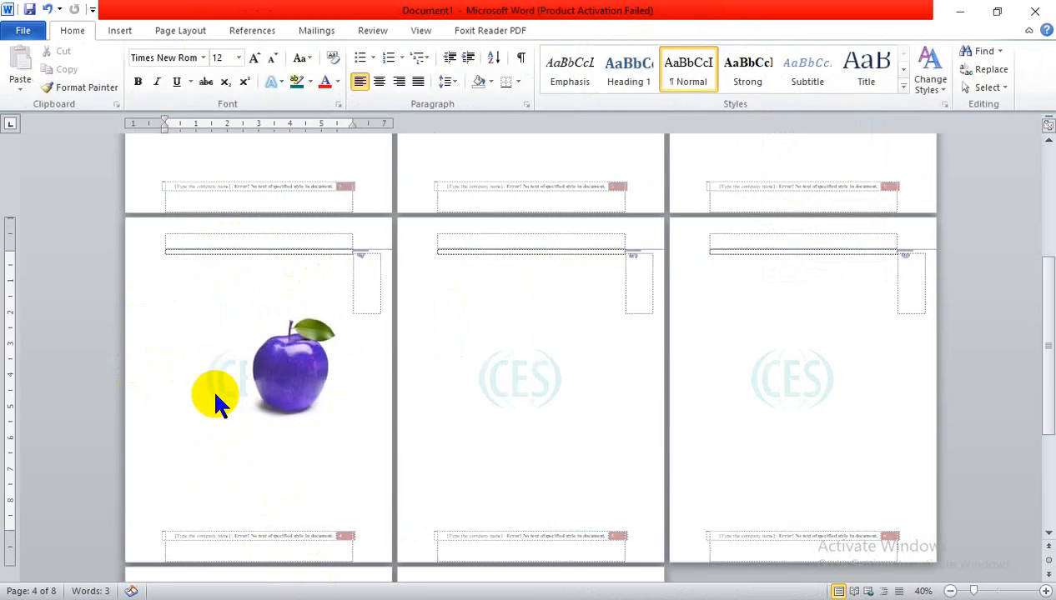
- Move the apple picture around the fourth page, leaving it above the watermark logo and overlapping only its upper part
click(318, 365)
drag(254, 371, 186, 335)
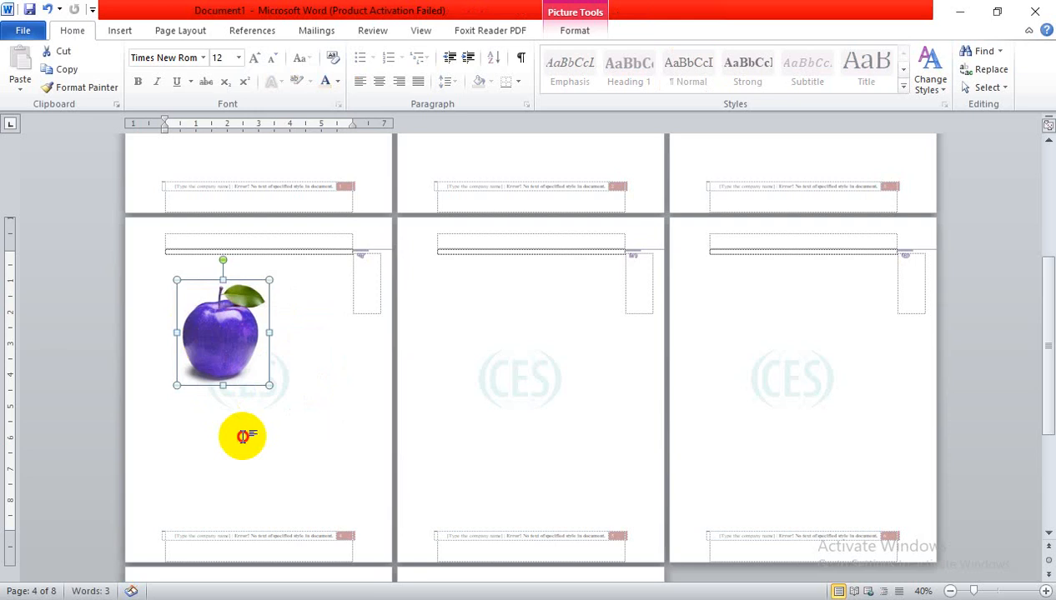
click(245, 433)
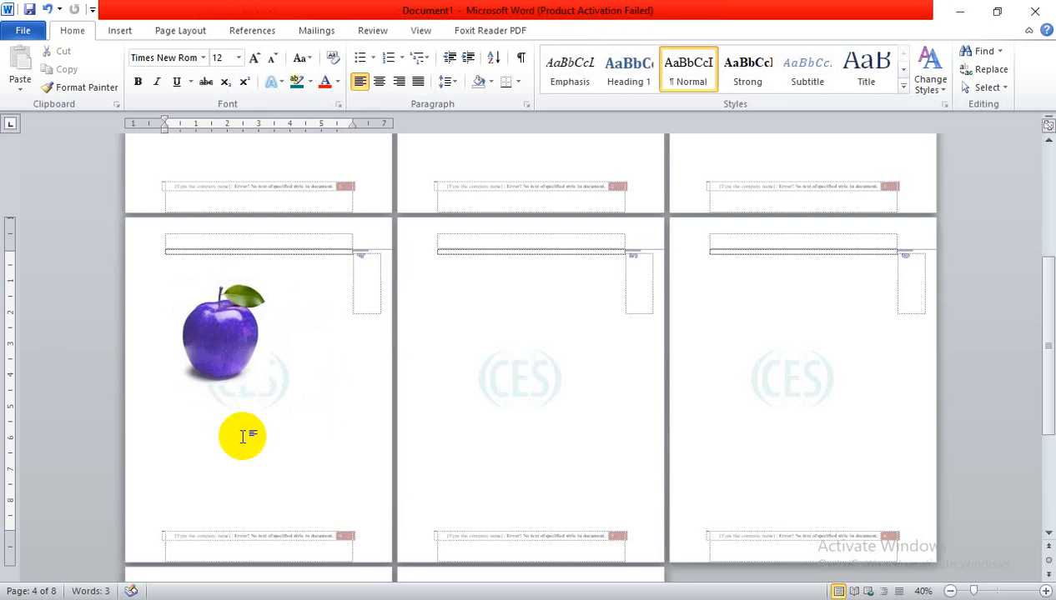
click(225, 355)
drag(234, 350, 288, 335)
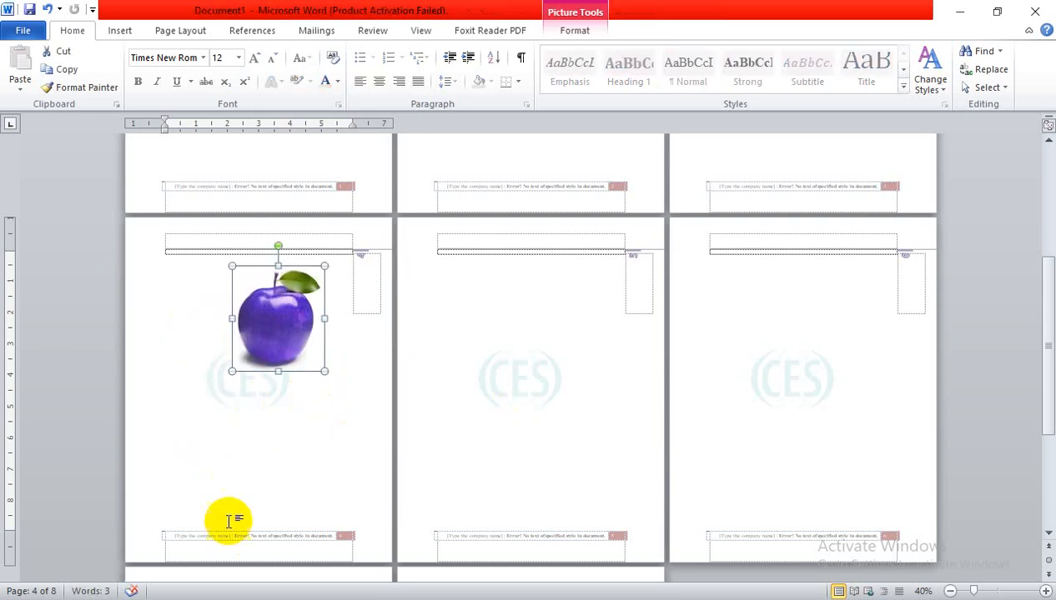
- Return to header and footer editing and reposition the watermark logo, leaving it slightly higher near the middle of the page
double_click(257, 547)
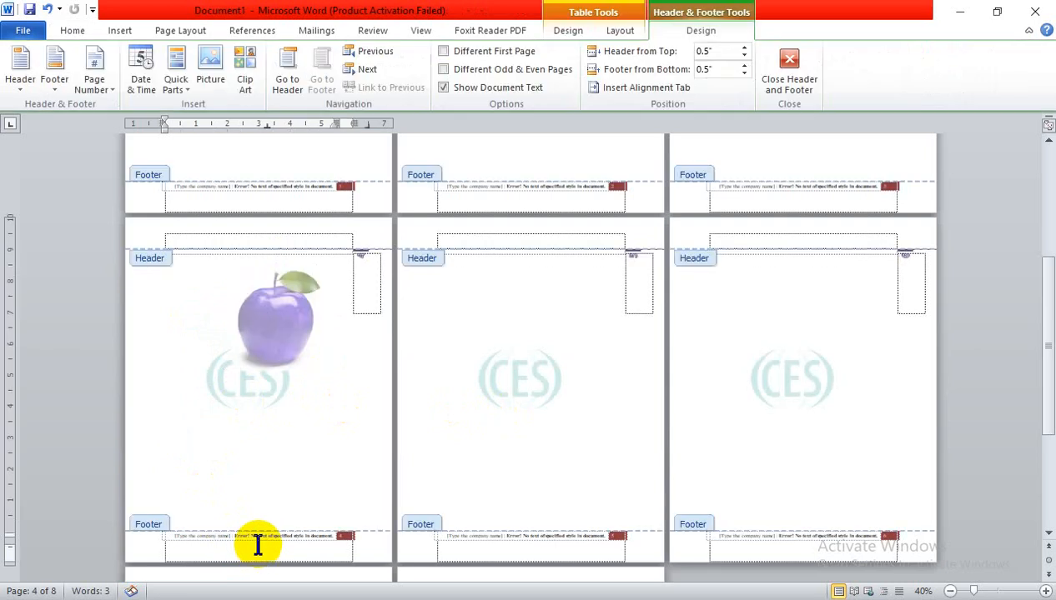
click(259, 387)
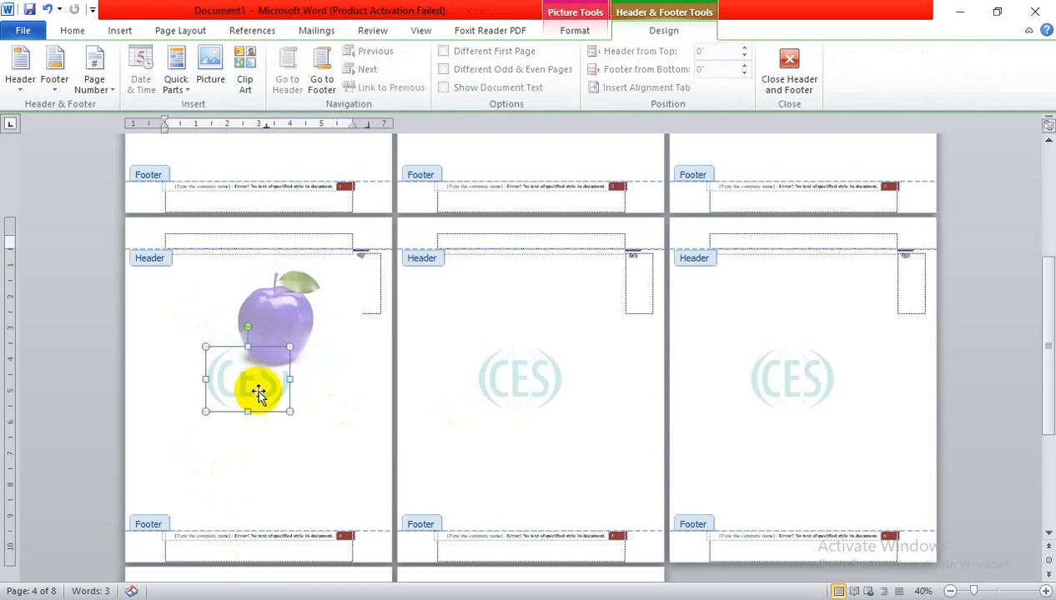
drag(261, 388, 278, 447)
drag(274, 521, 272, 419)
drag(252, 505, 530, 385)
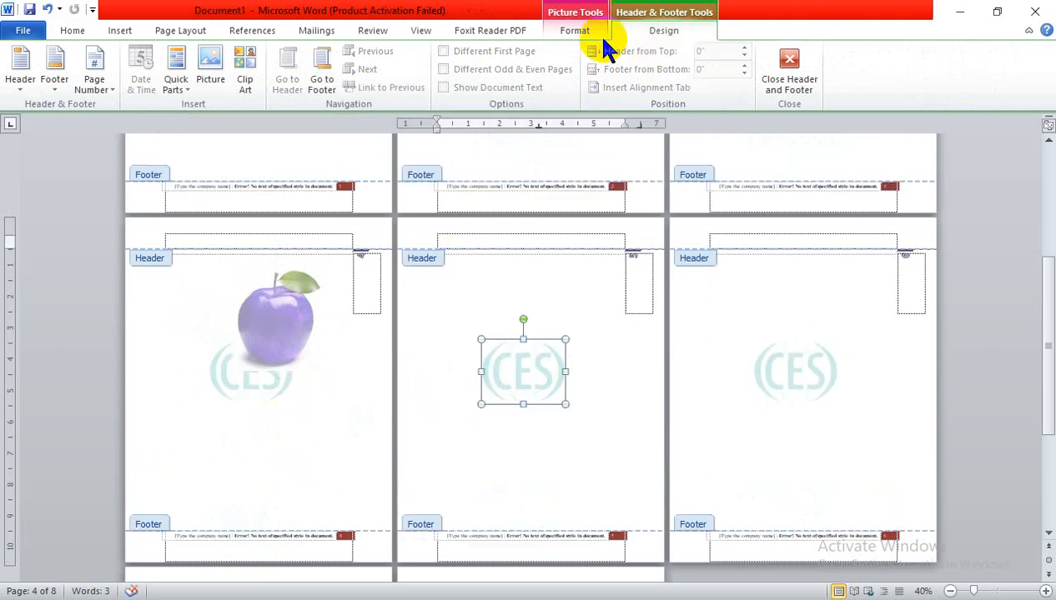
- Apply the drop-shadow rectangle picture style to the watermark logo, check it across the pages, and return to the document body
click(574, 30)
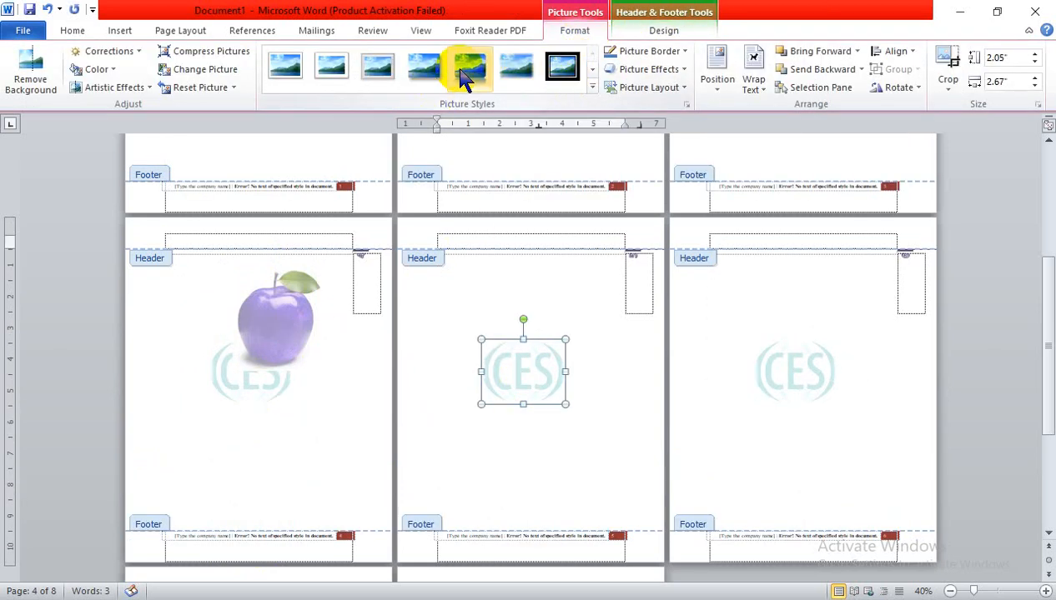
click(430, 81)
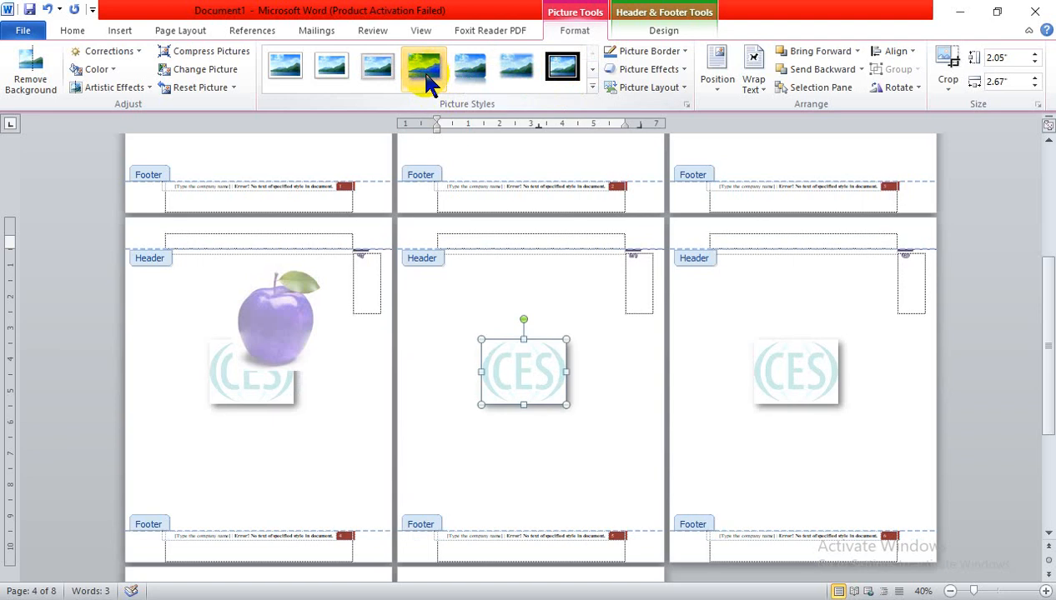
scroll(768, 405, down, 3)
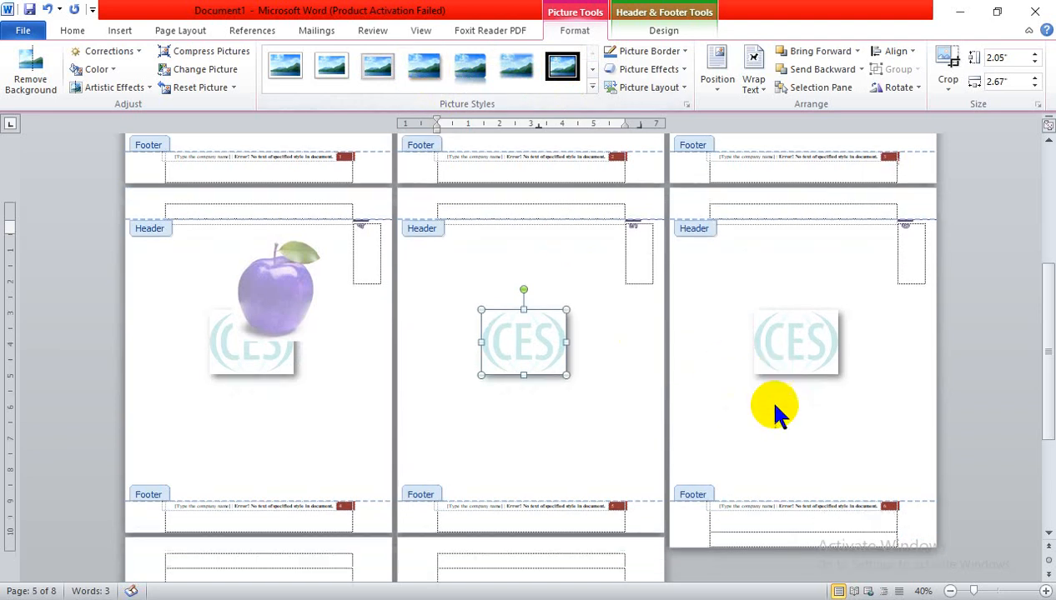
scroll(424, 514, down, 3)
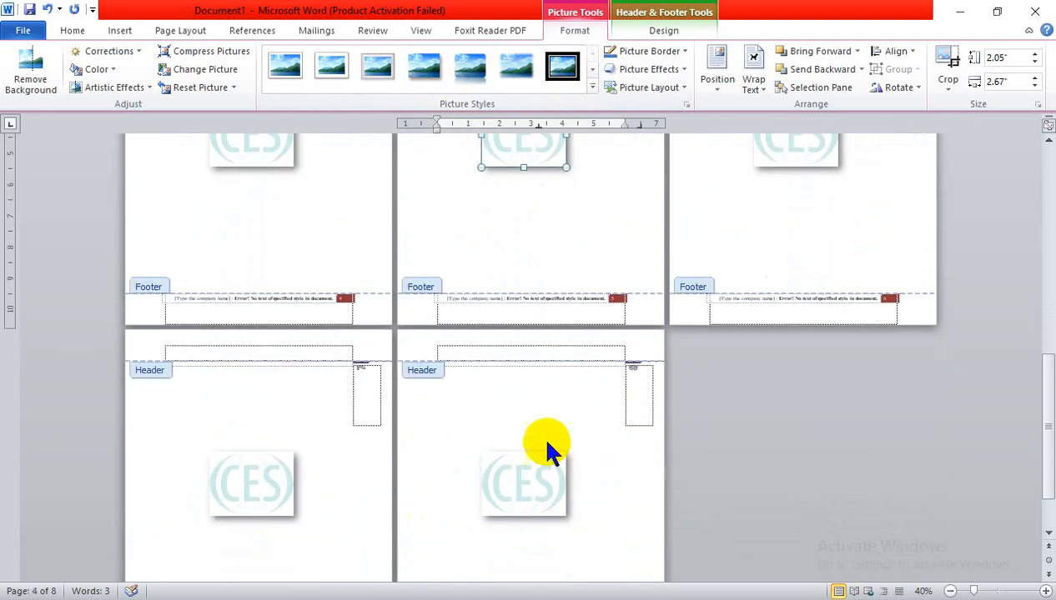
scroll(547, 448, up, 3)
scroll(546, 444, up, 7)
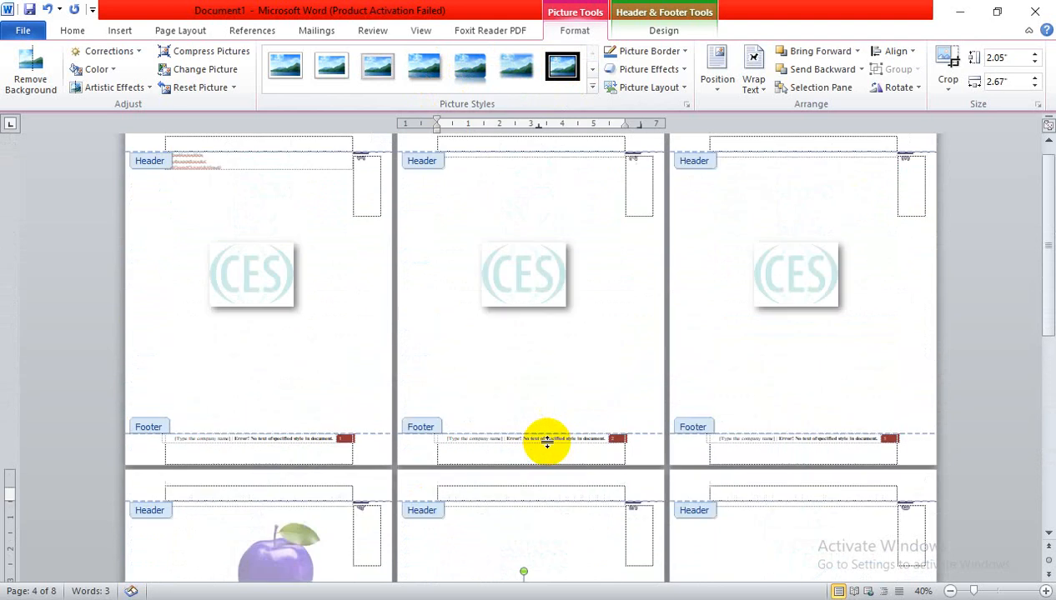
double_click(545, 383)
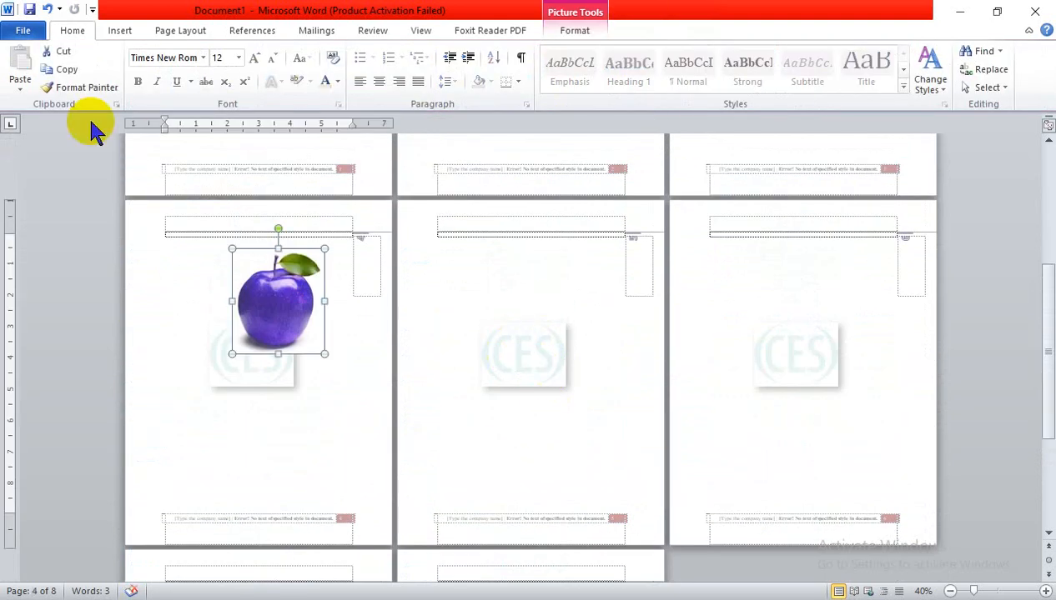
click(119, 34)
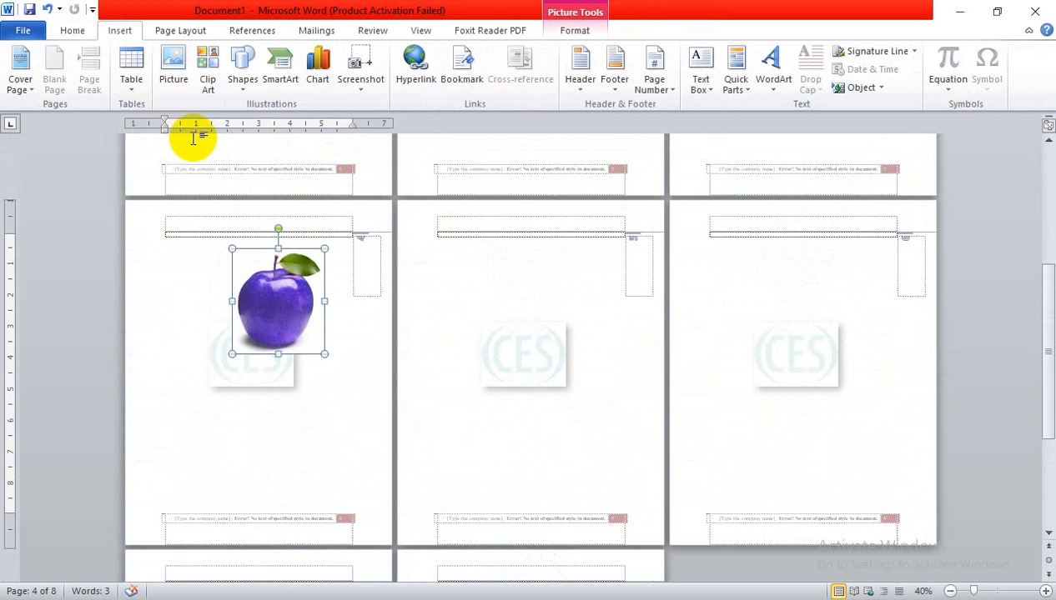
click(711, 94)
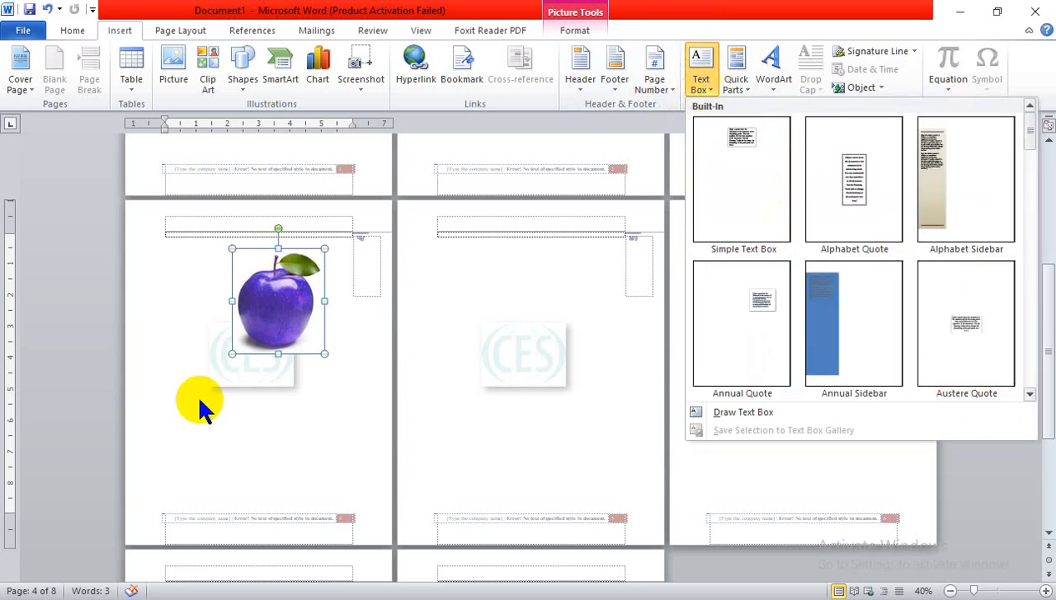
click(201, 464)
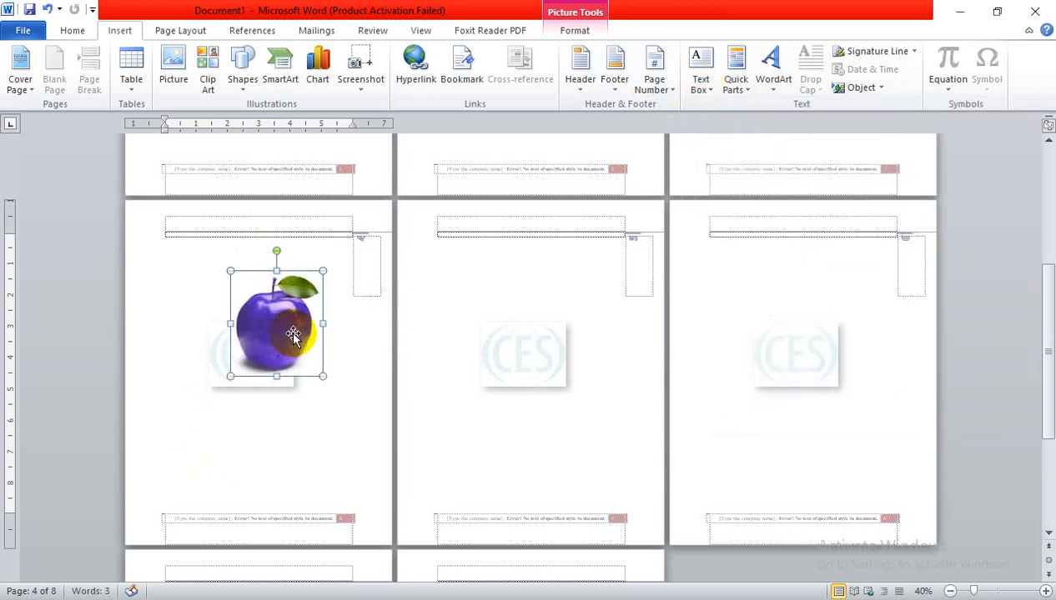
- Delete the apple picture from the fourth page
key(Delete)
click(333, 441)
scroll(333, 441, up, 1)
scroll(333, 441, up, 9)
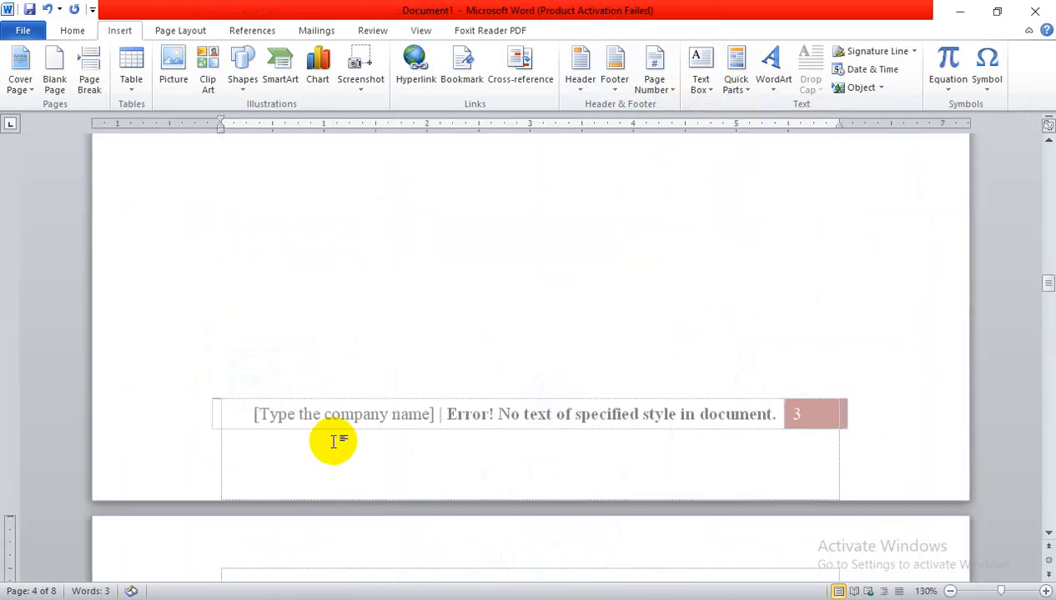
- Open the existing document WORKPLACE COMMUNICATION.doc from the Documents folder
click(19, 30)
click(47, 103)
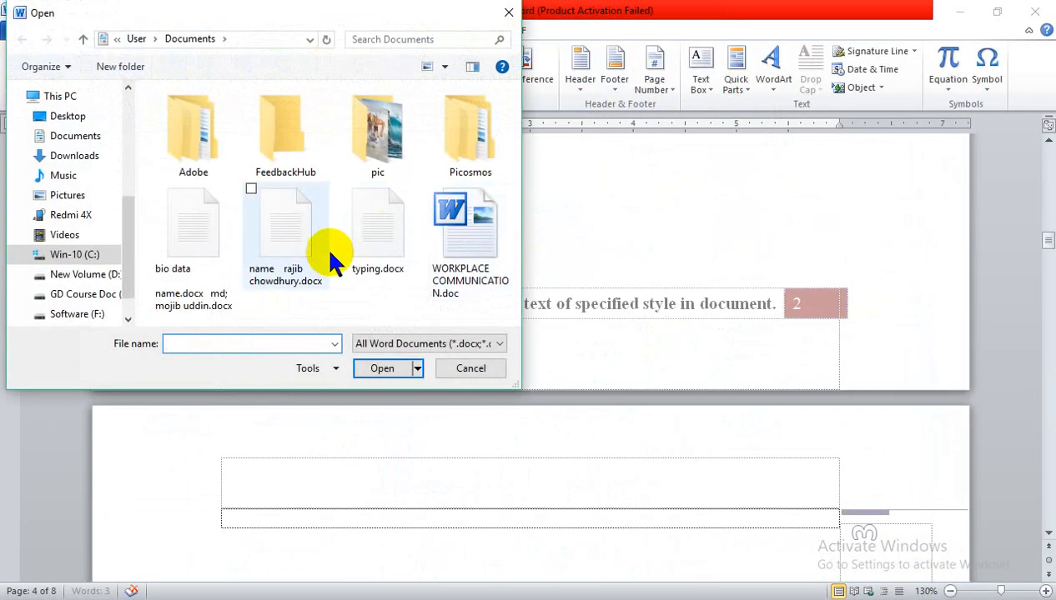
click(468, 225)
click(384, 368)
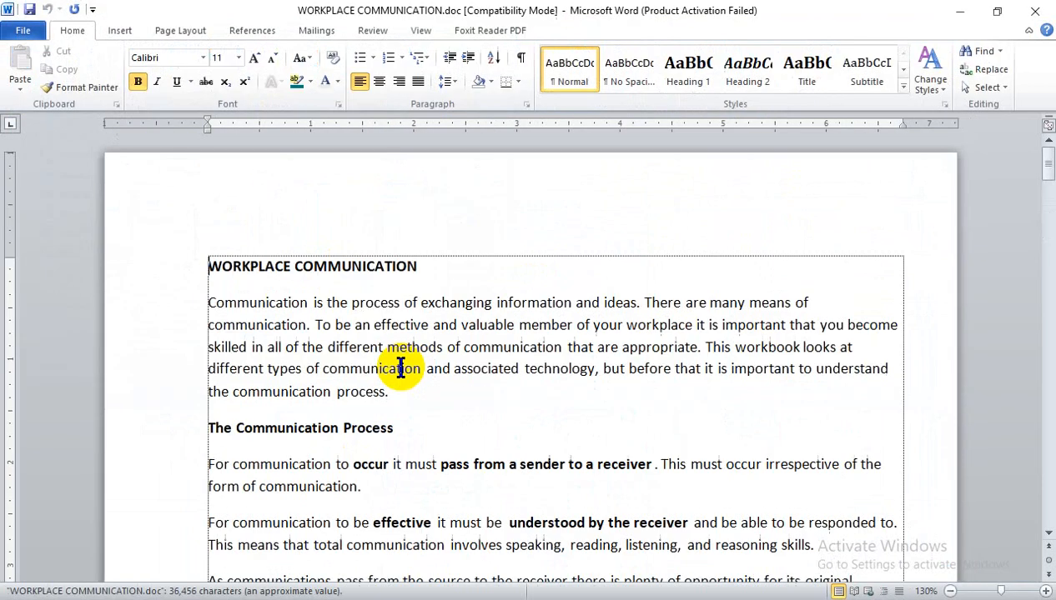
- Insert an Alphabet Quote text box on the first page and move it to the upper-right corner of the text, beside the opening paragraph
ctrl+scroll(568, 394, down, 2)
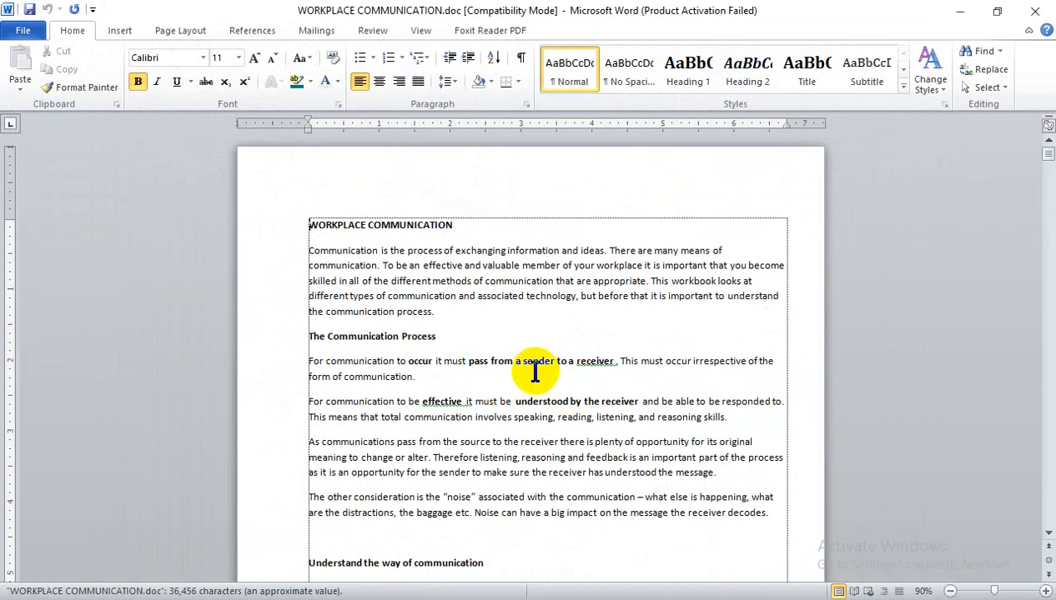
scroll(507, 382, down, 8)
scroll(507, 384, up, 8)
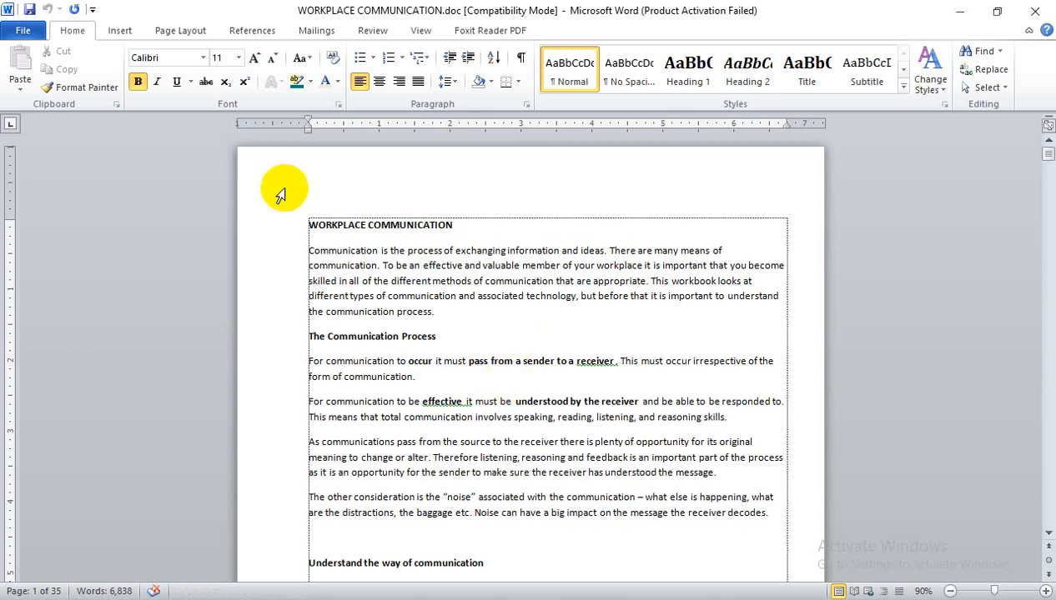
click(119, 34)
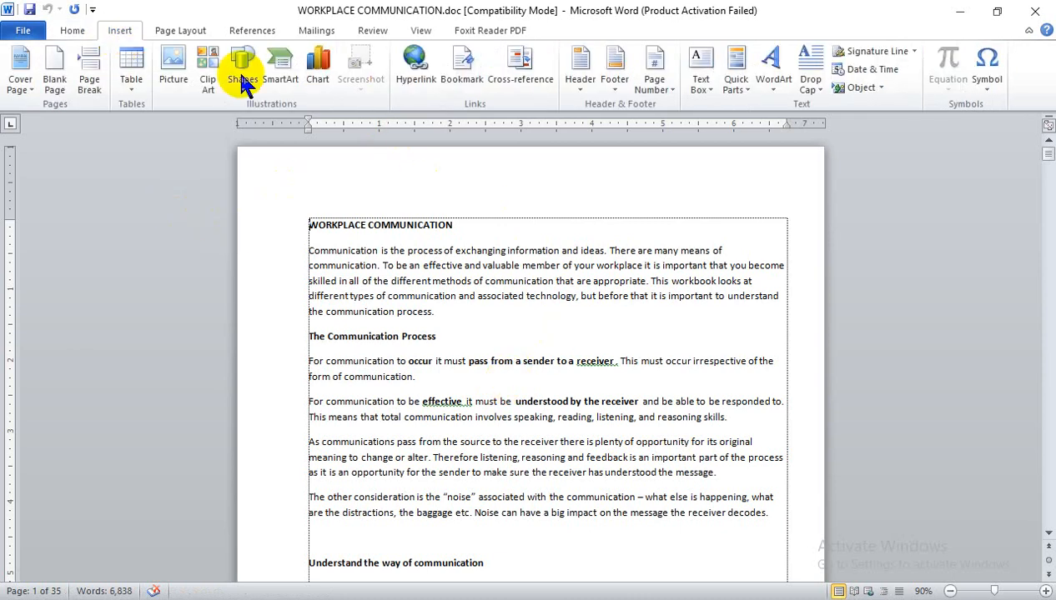
click(698, 74)
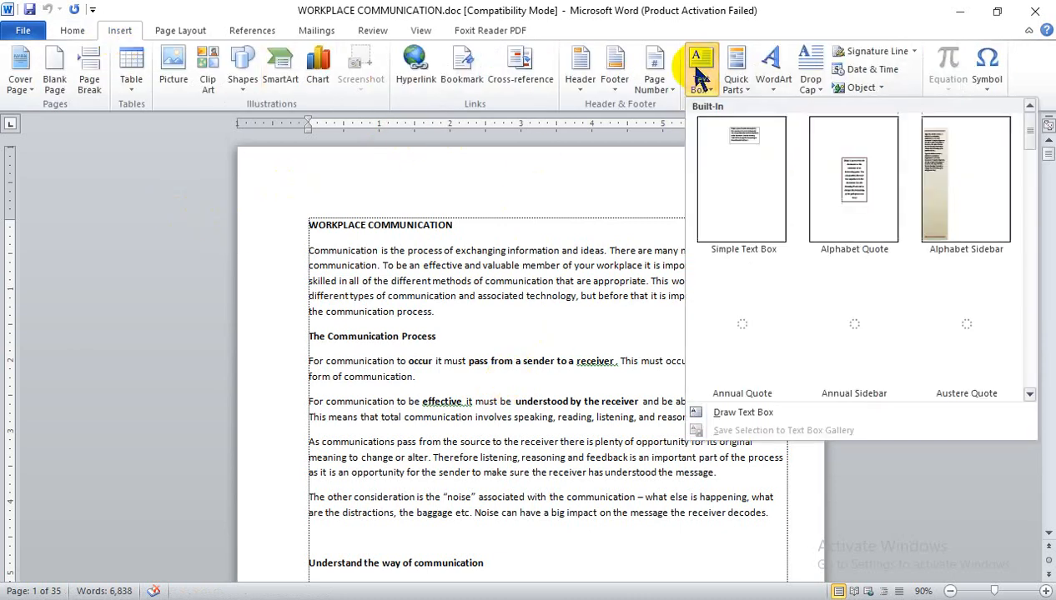
click(852, 180)
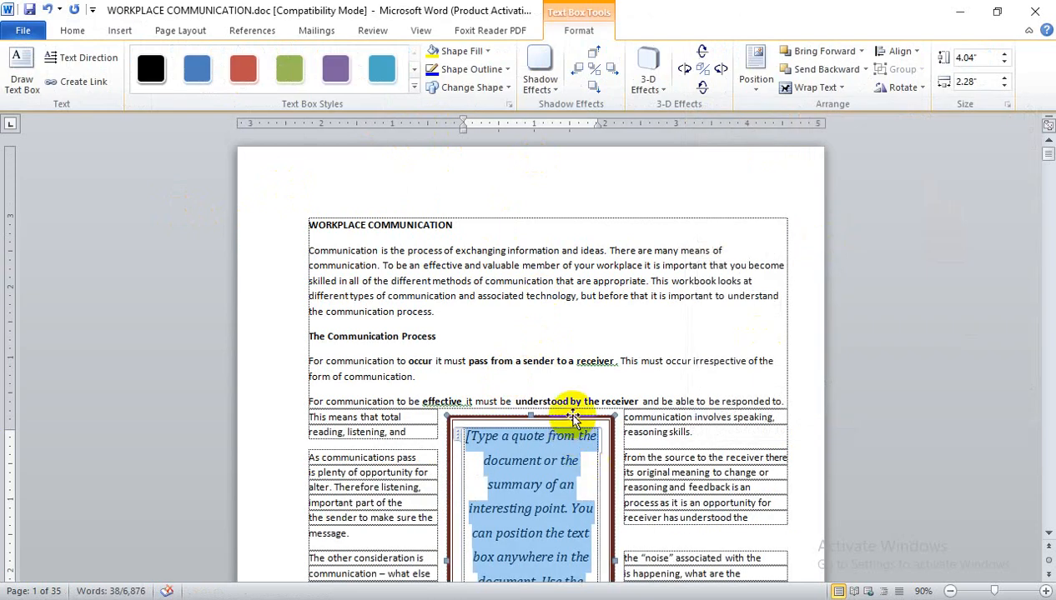
drag(570, 414, 753, 227)
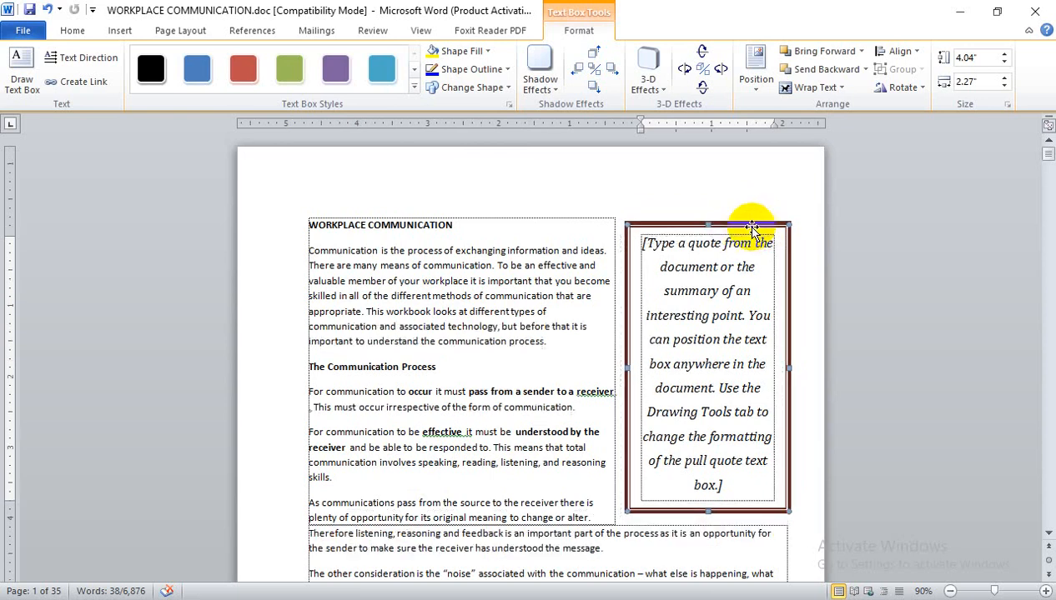
- Replace the quote text box's placeholder with about four lines of filler text beginning with a;skldhf
click(514, 287)
triple_click(689, 267)
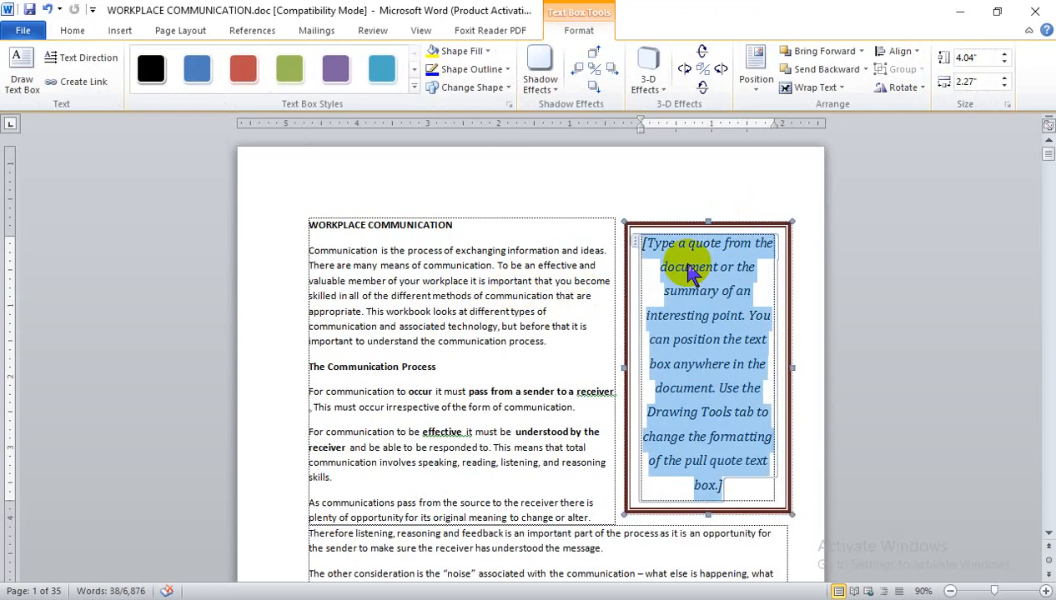
text(a)
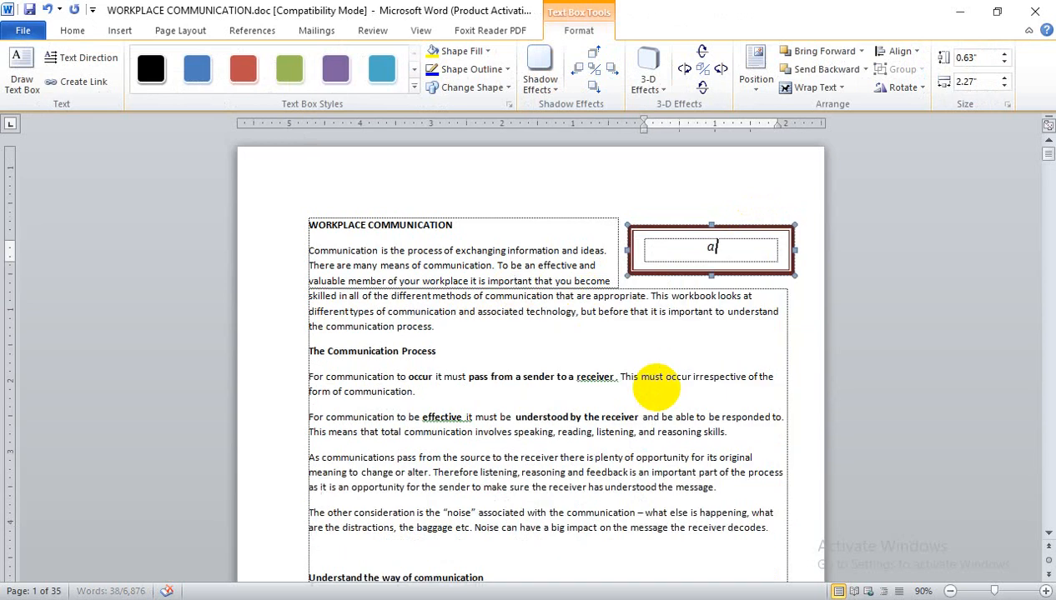
text(;skldhf;lkashdf;klshadklfhasdlkhf;skldahflkshdaflkhsad;lkfsadlkfhslaahfskldh)
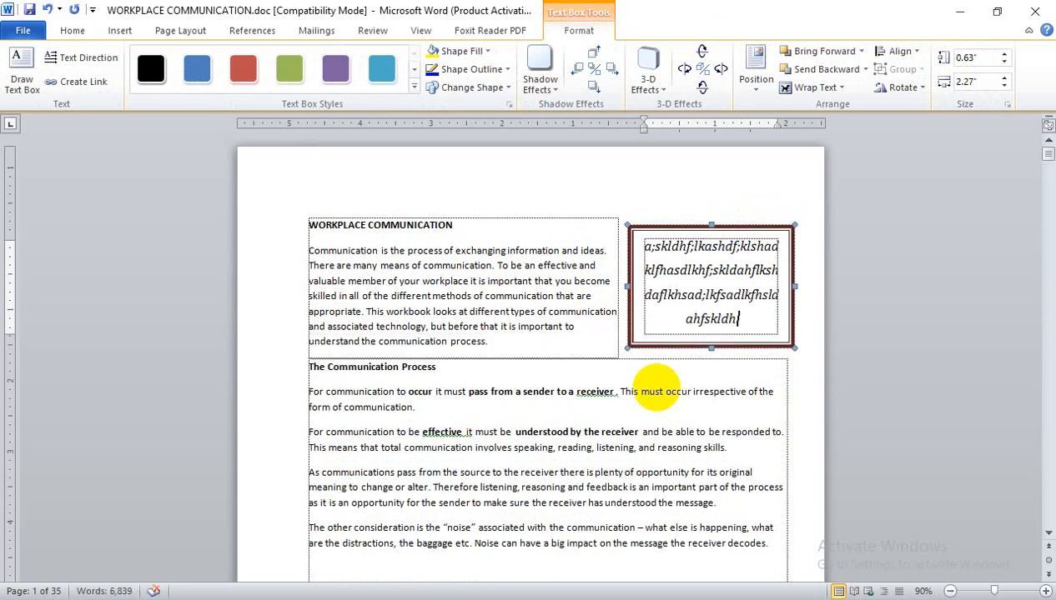
- Center the opening paragraph under the WORKPLACE COMMUNICATION heading
click(459, 318)
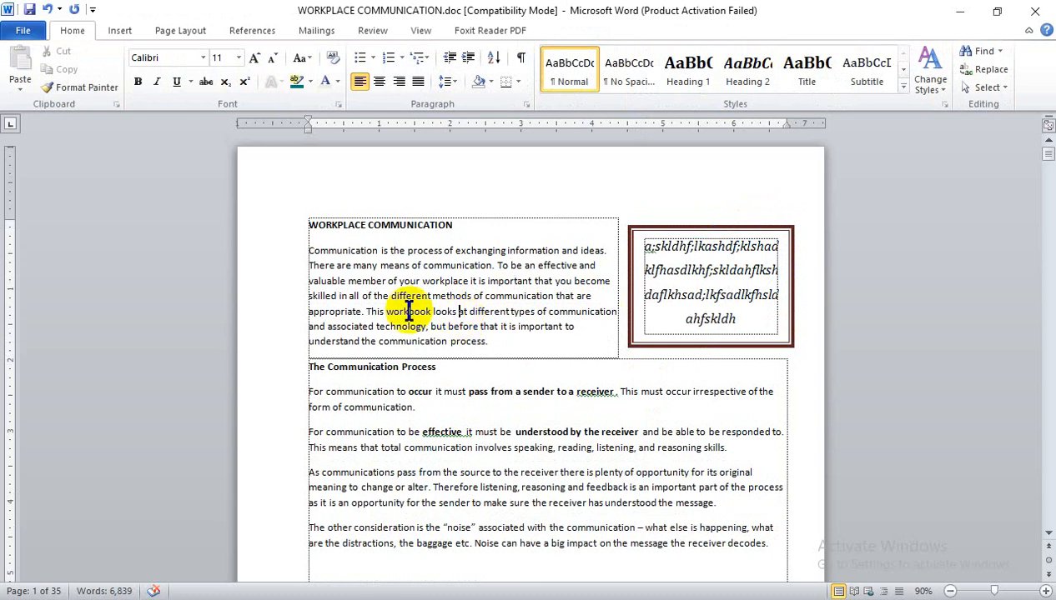
click(340, 250)
click(378, 81)
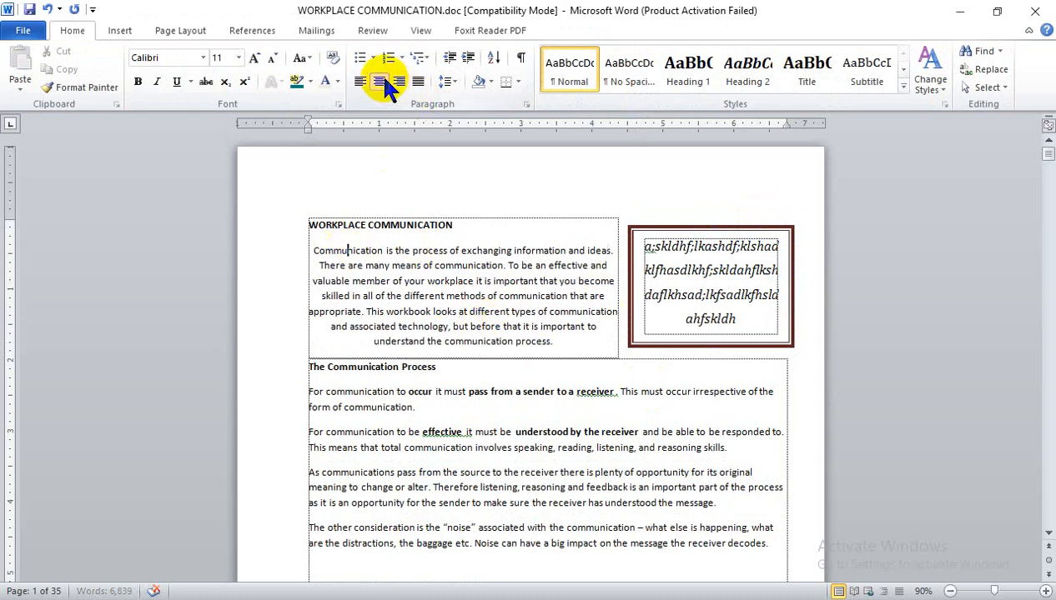
click(453, 409)
click(709, 282)
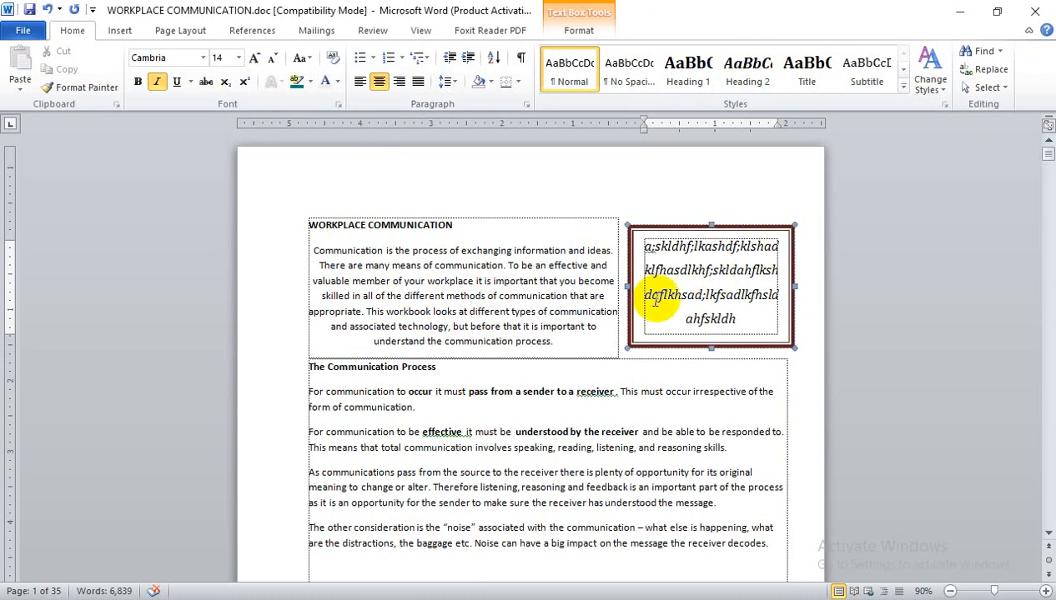
- Make the WORKPLACE COMMUNICATION heading and the opening paragraph bold
click(479, 307)
drag(561, 340, 299, 231)
click(134, 83)
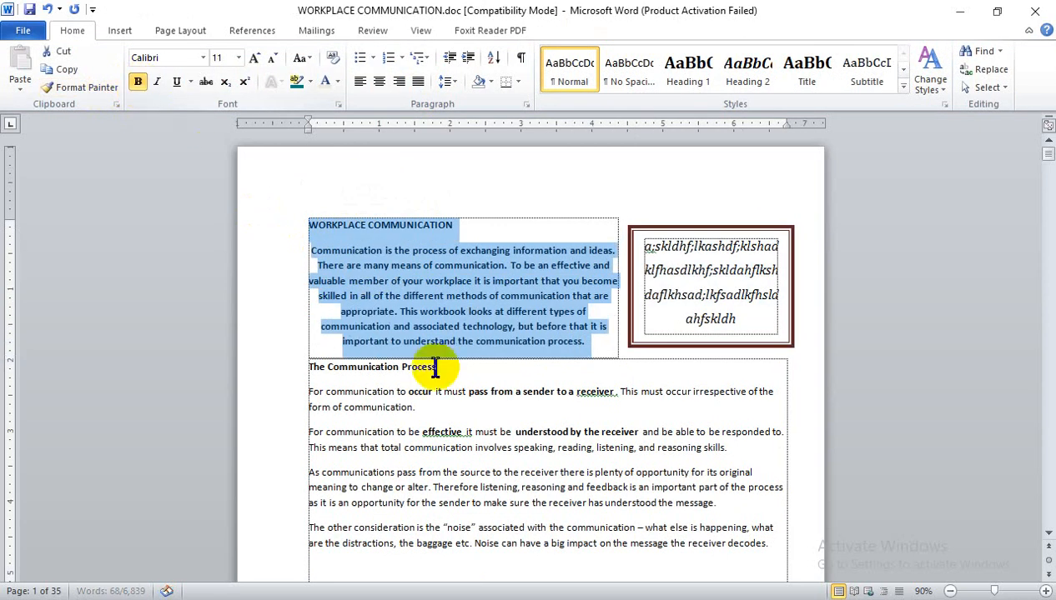
click(801, 288)
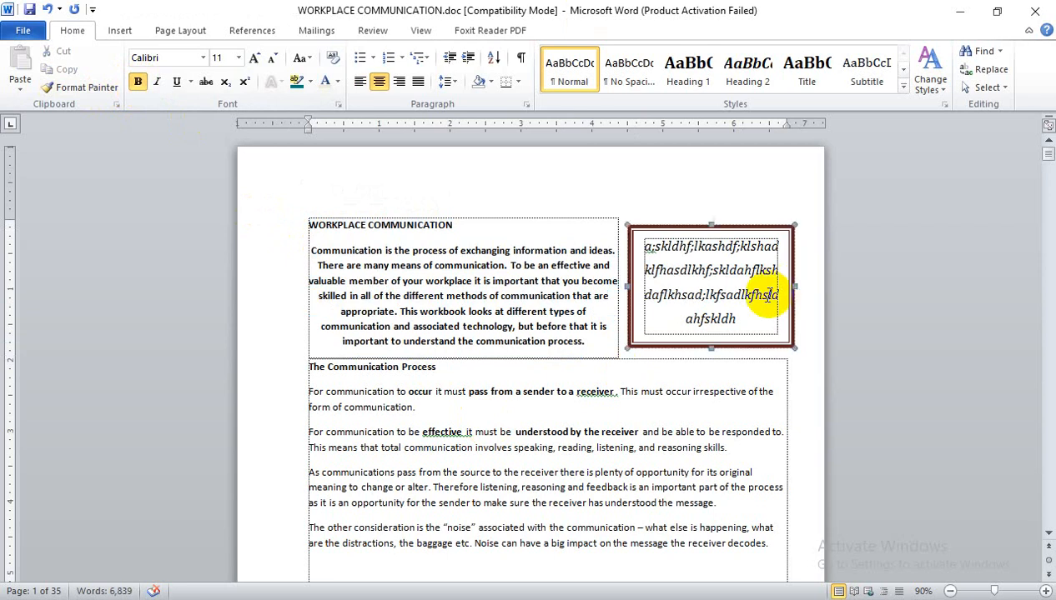
- Change the text in the quote text box to the Britannic Bold font, keeping it at 14 pt
click(740, 300)
drag(747, 316, 640, 213)
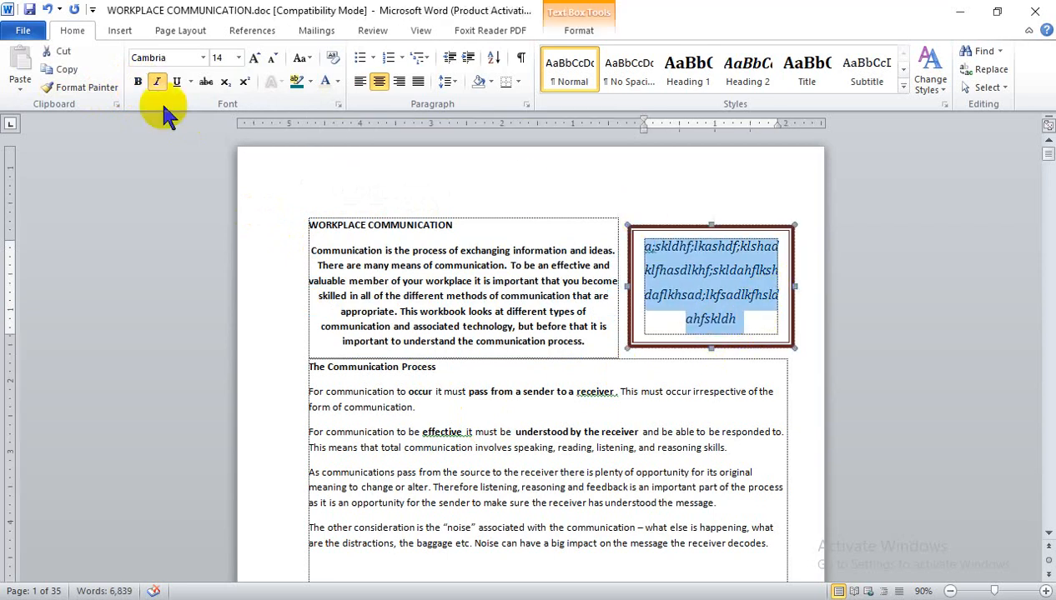
click(203, 57)
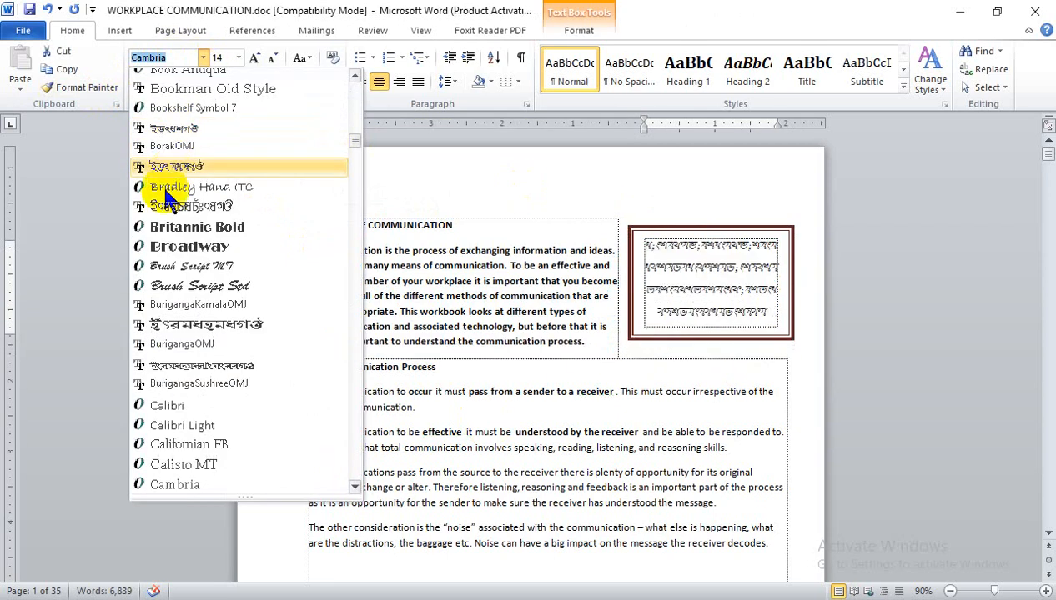
click(167, 227)
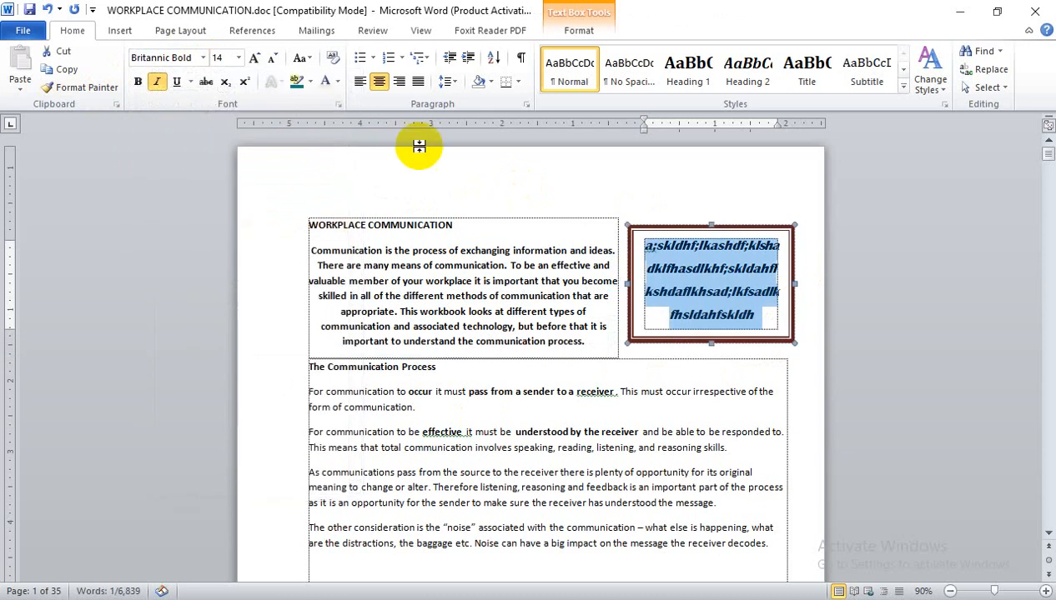
click(273, 59)
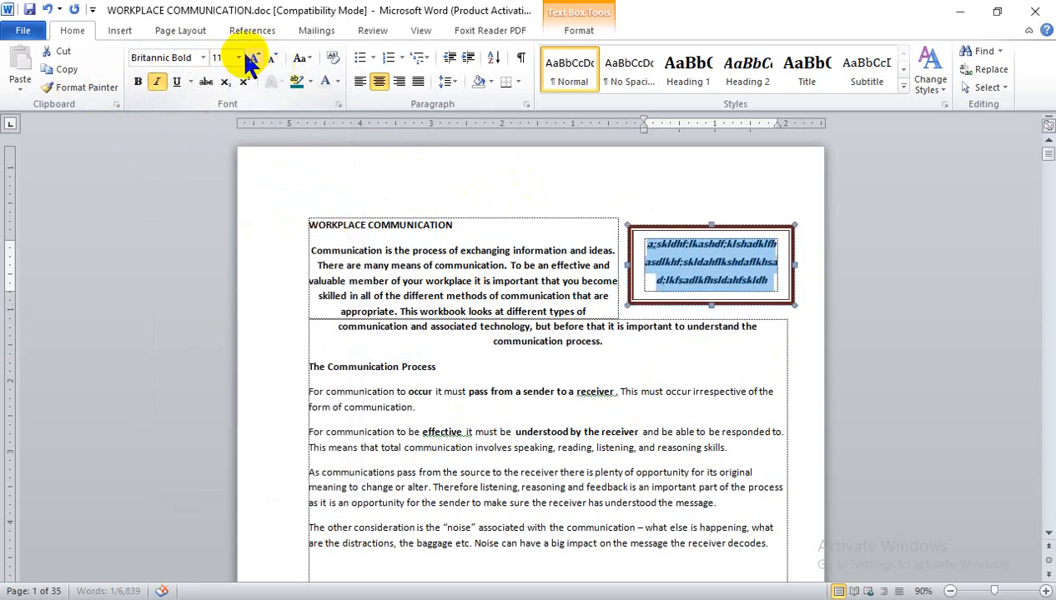
click(254, 58)
click(598, 404)
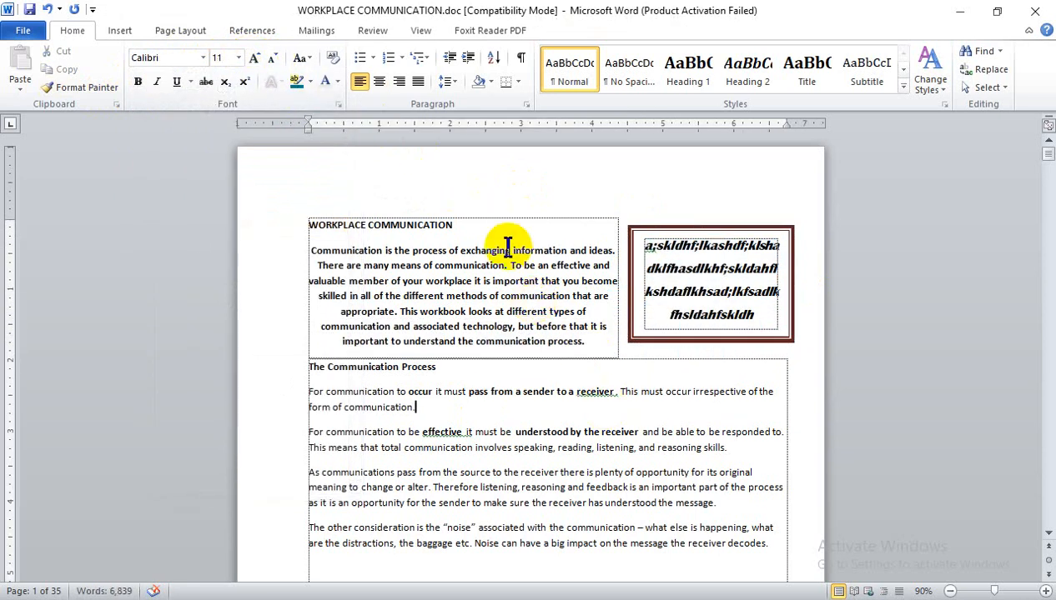
- Move the quote text box up into the first page's upper-right margin corner, partly above the heading
click(709, 391)
scroll(718, 433, down, 1)
scroll(704, 400, up, 1)
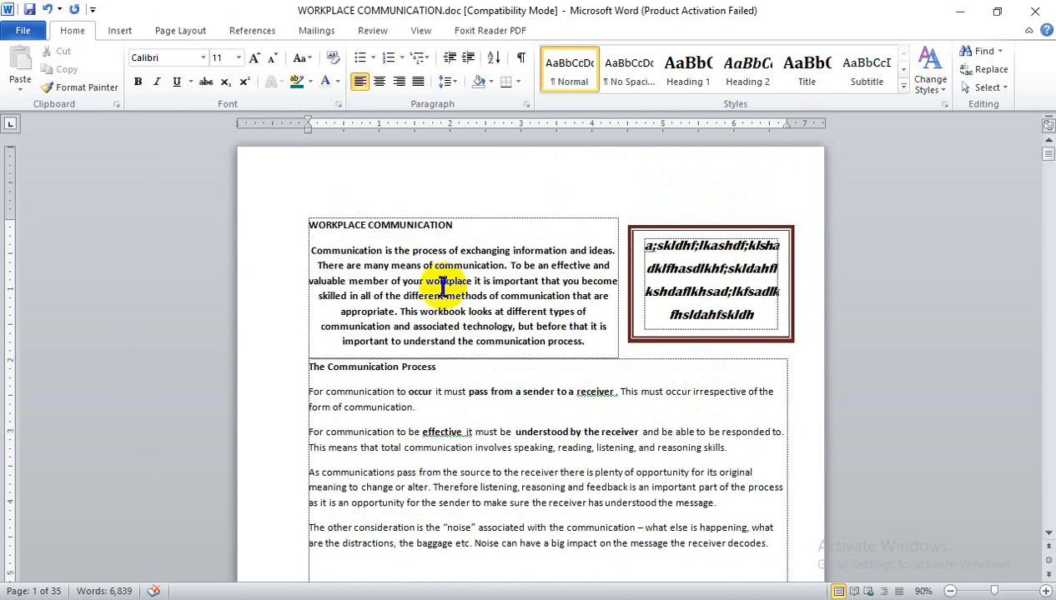
scroll(430, 275, down, 3)
scroll(521, 367, down, 2)
scroll(525, 373, down, 1)
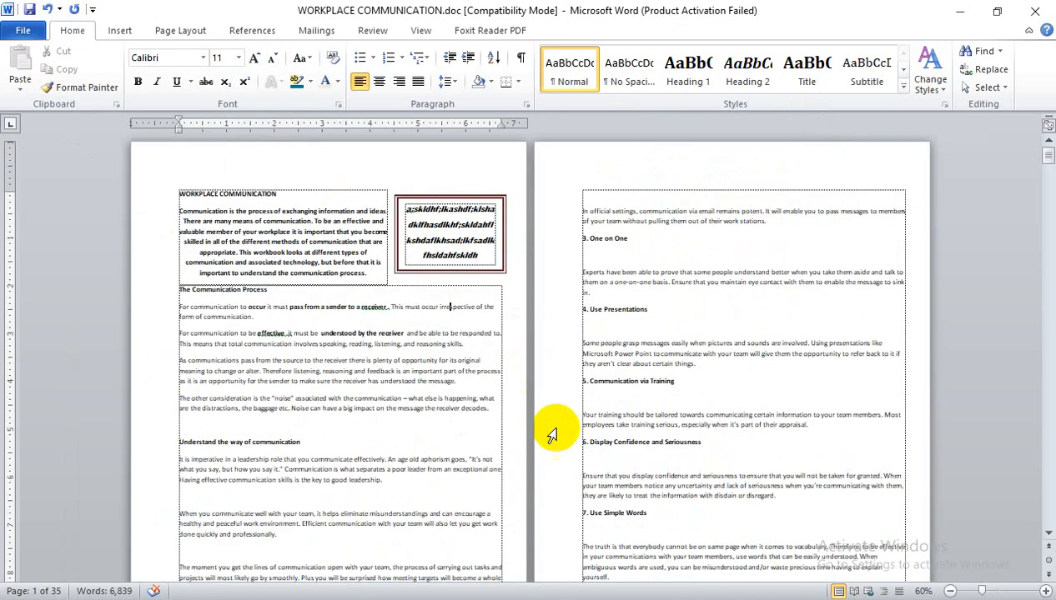
scroll(550, 417, down, 2)
scroll(575, 425, up, 2)
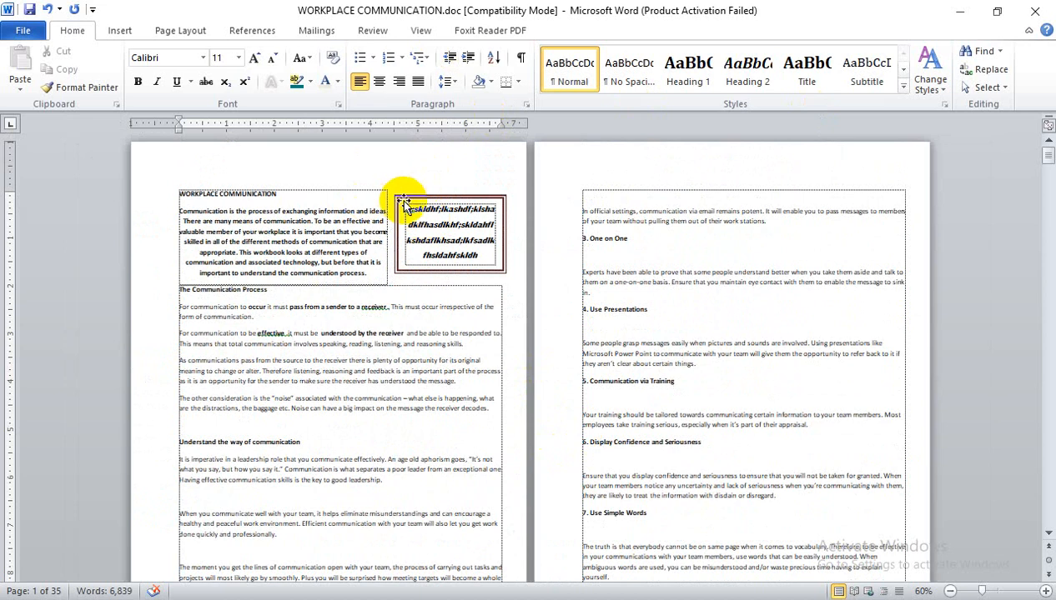
drag(402, 200, 429, 152)
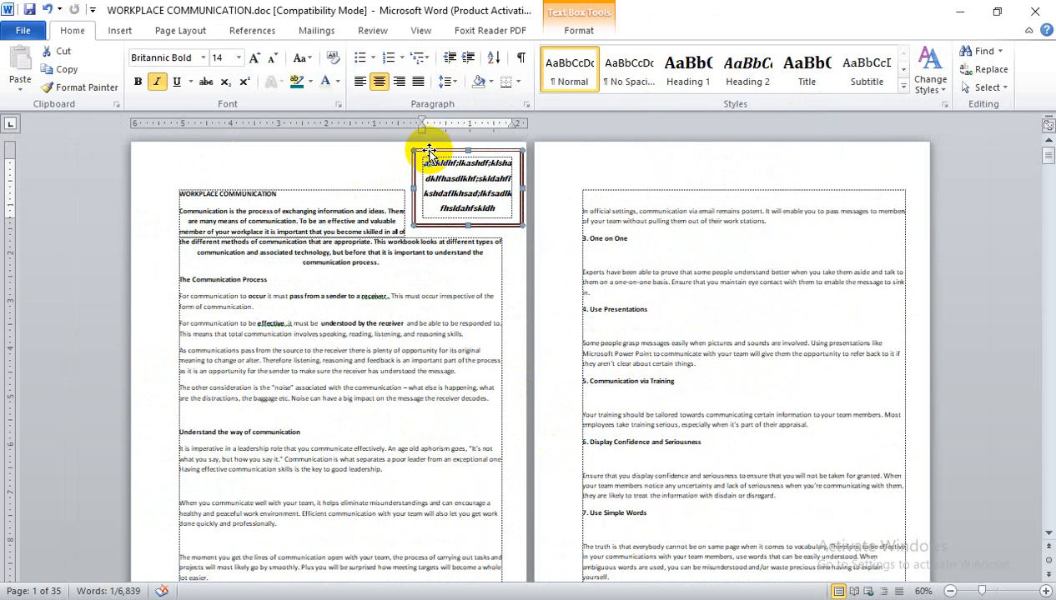
- Draw a plain text box about 2.93" high and 2.22" wide over the right side of the Communication Process paragraphs
click(117, 30)
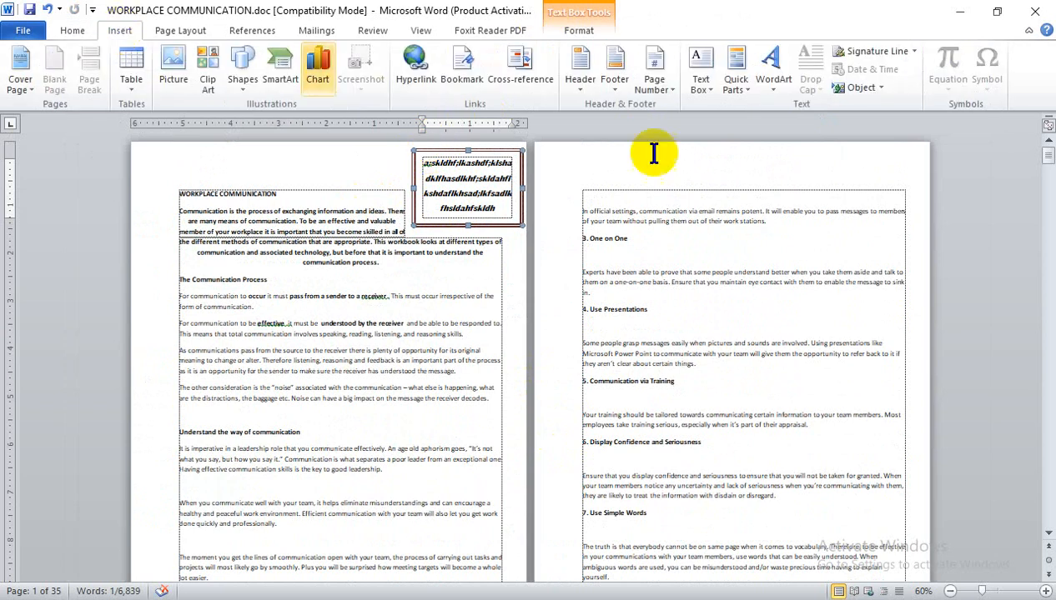
click(703, 86)
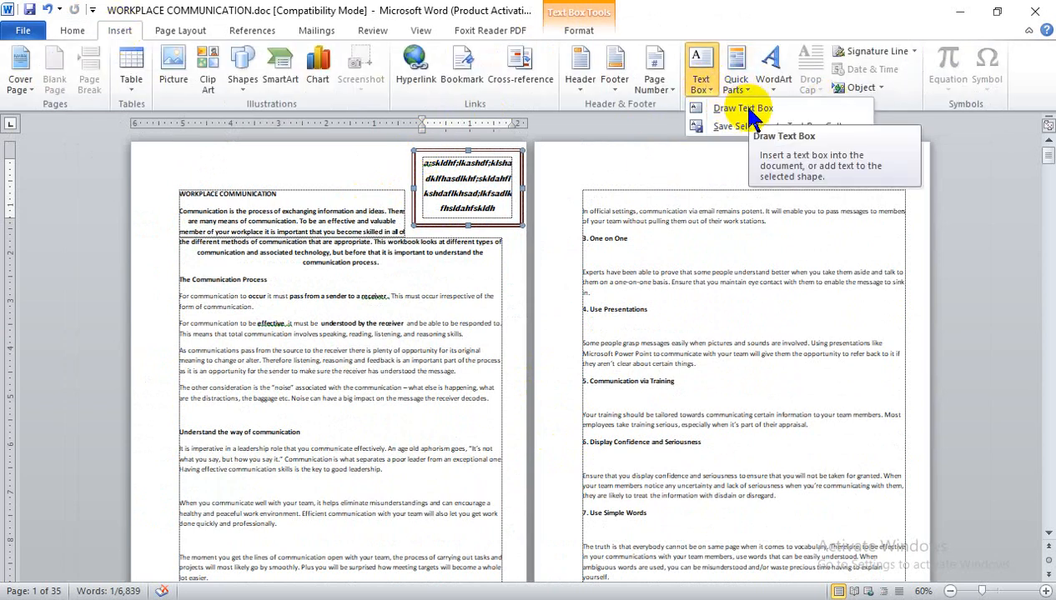
click(705, 85)
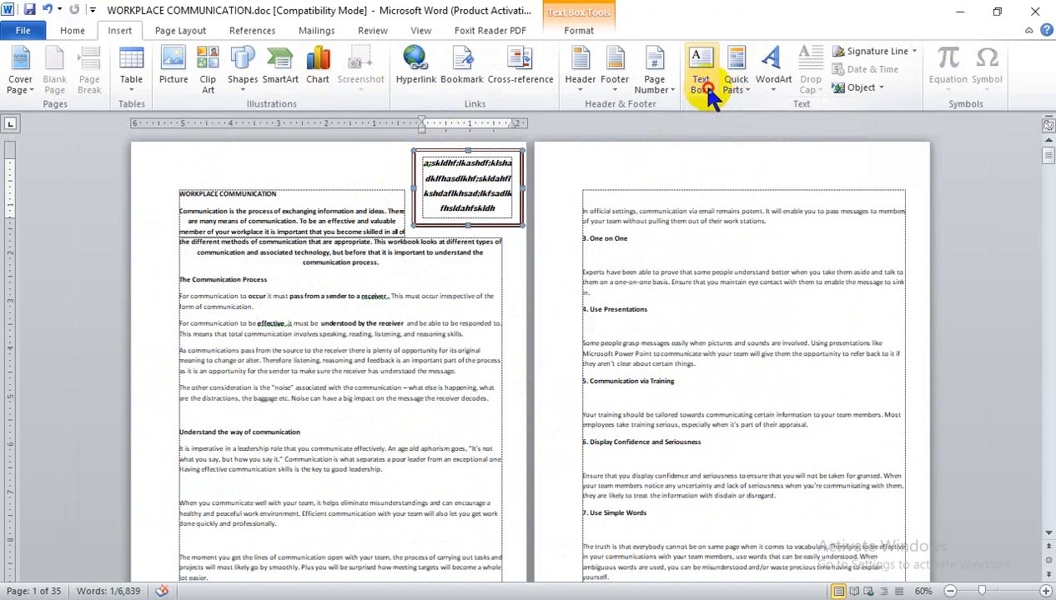
click(705, 88)
click(714, 104)
drag(426, 301, 526, 438)
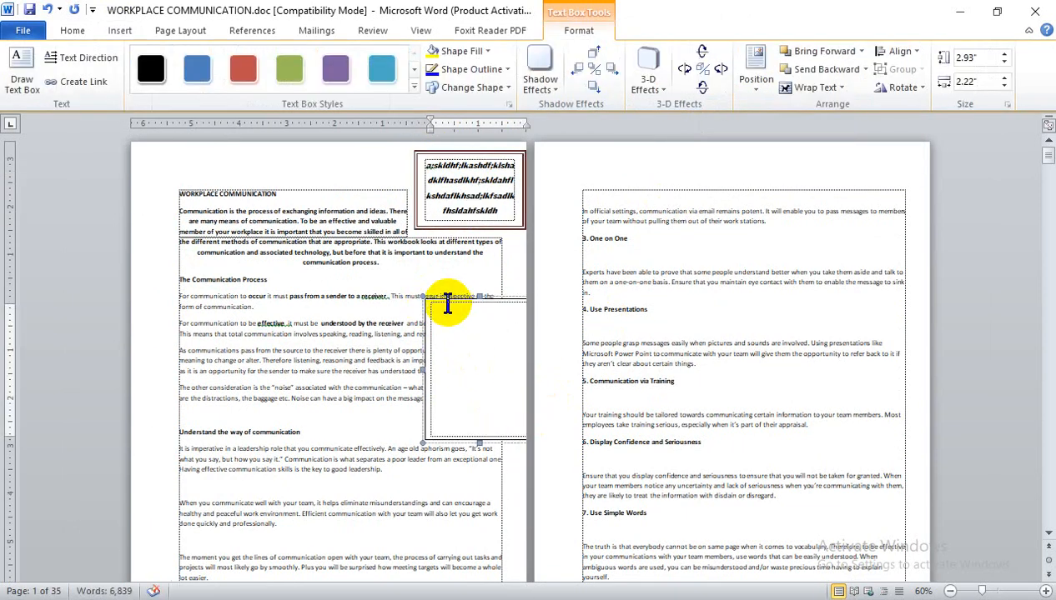
- Shift the new text box left so it fits within the page and apply the solid light blue text box style
drag(465, 300, 440, 297)
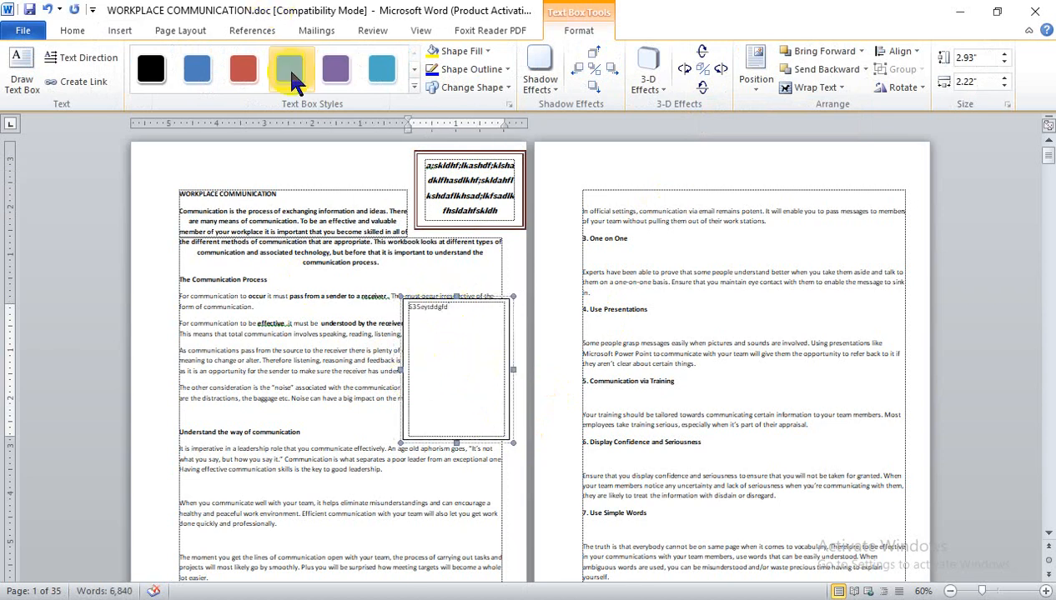
click(381, 69)
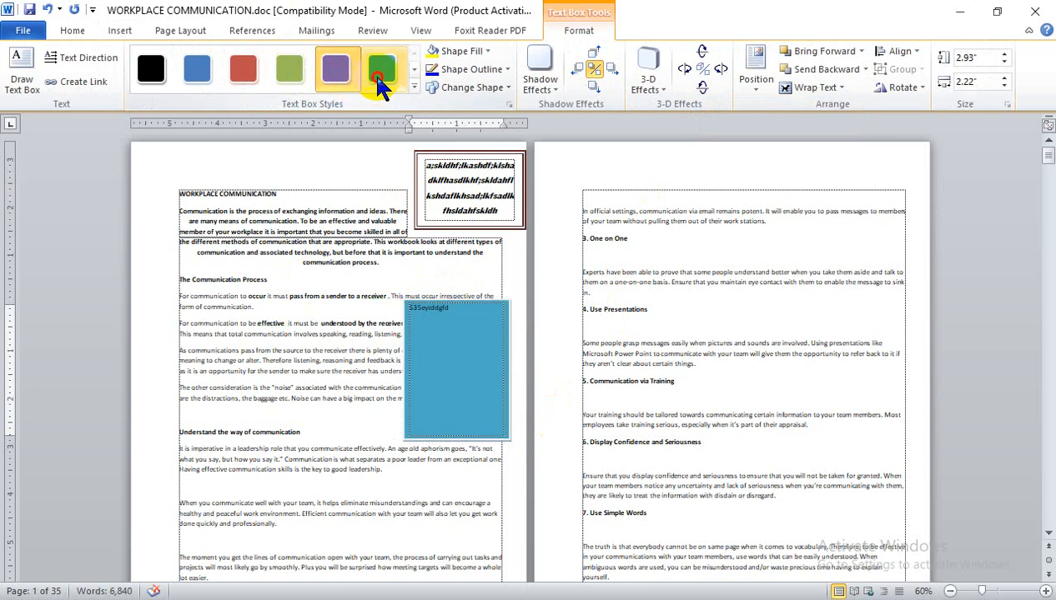
click(297, 389)
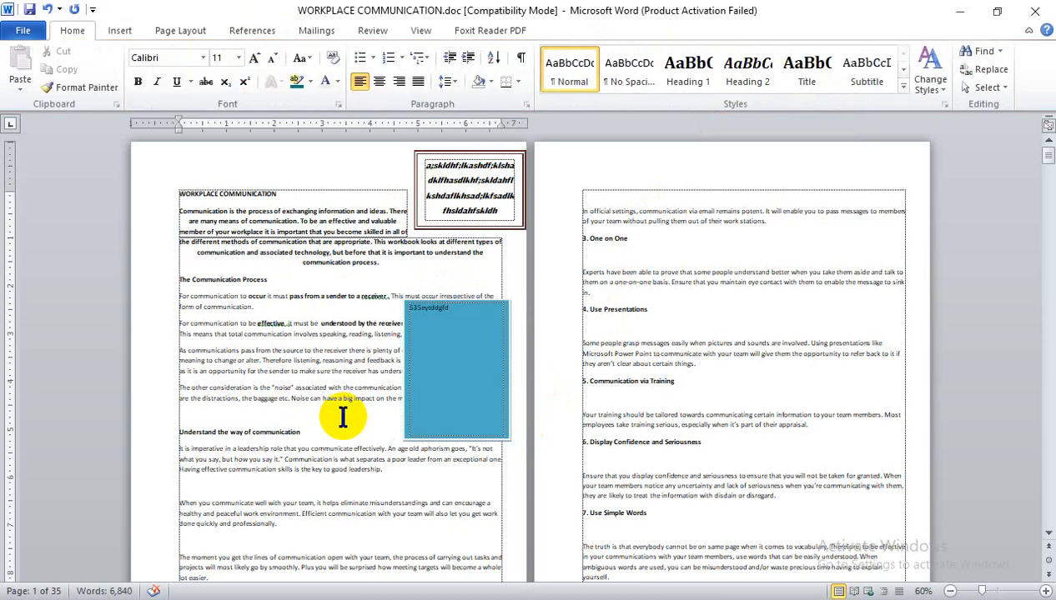
- Insert the picture appa.pngsaif.png from the Pictures folder inside the blue text box's text
click(439, 388)
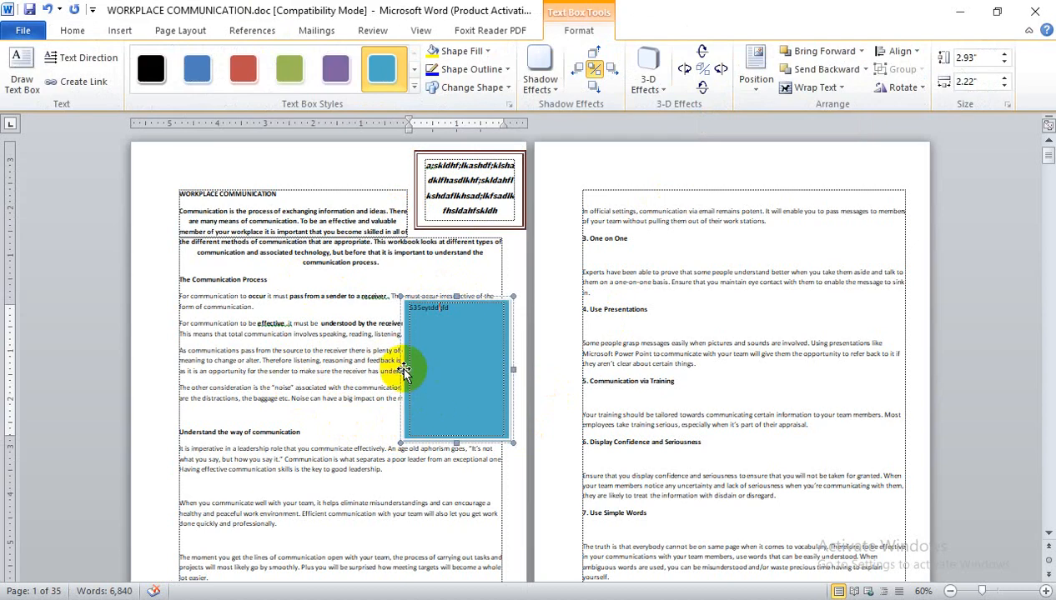
click(110, 31)
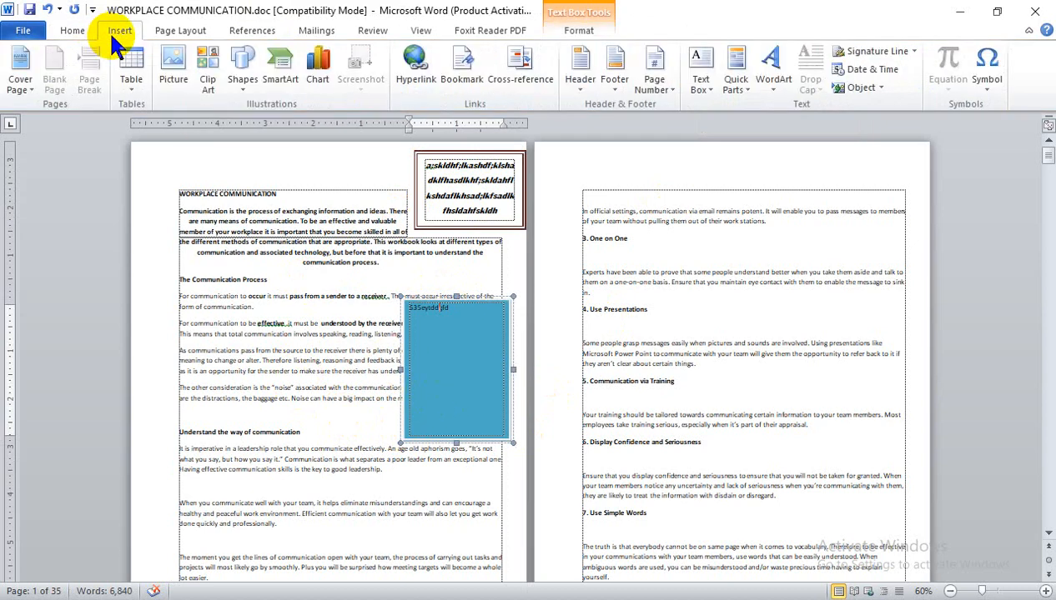
click(169, 71)
click(195, 223)
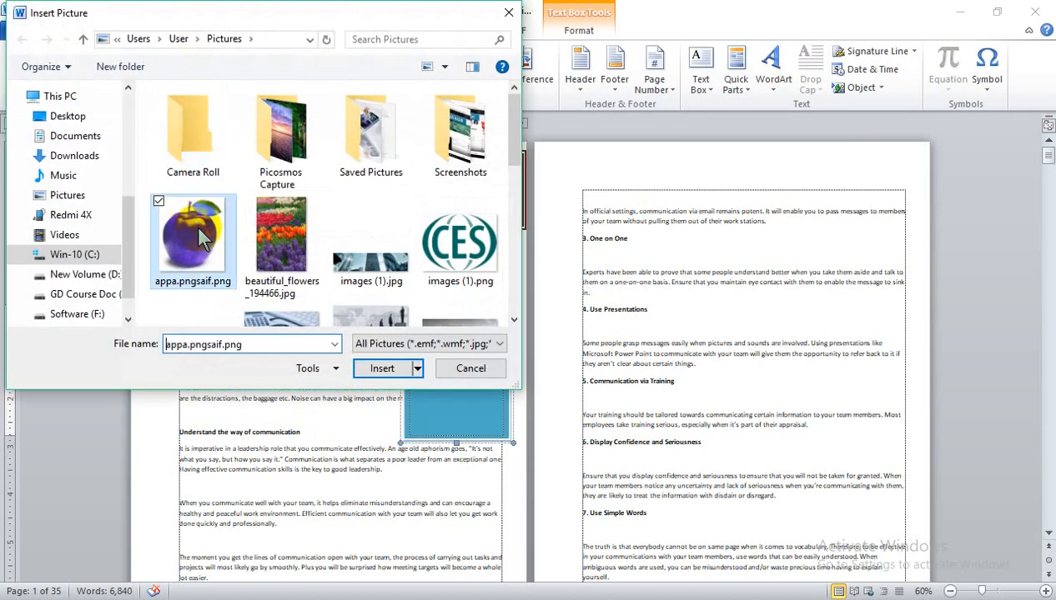
click(383, 370)
click(401, 367)
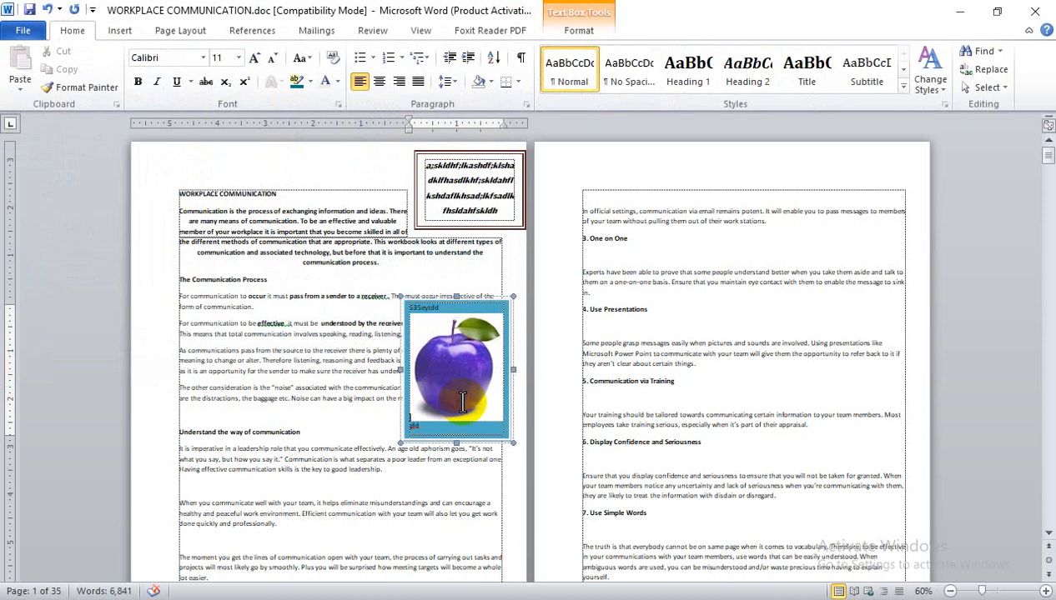
- Move the blue text box with the apple down the page, and back up beside the Communication Process paragraphs
click(338, 328)
click(472, 310)
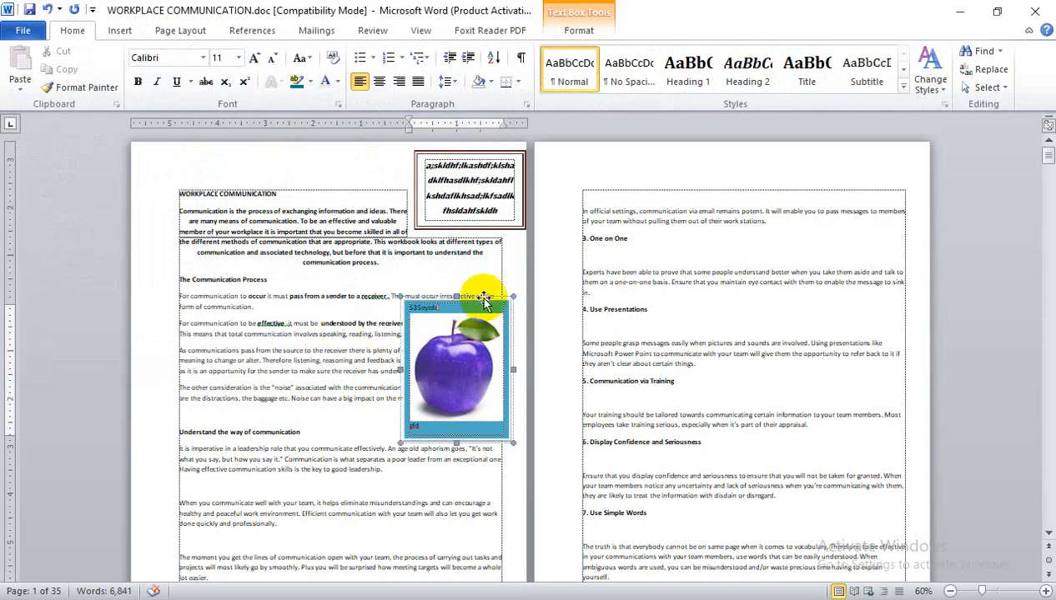
click(464, 338)
drag(464, 338, 466, 365)
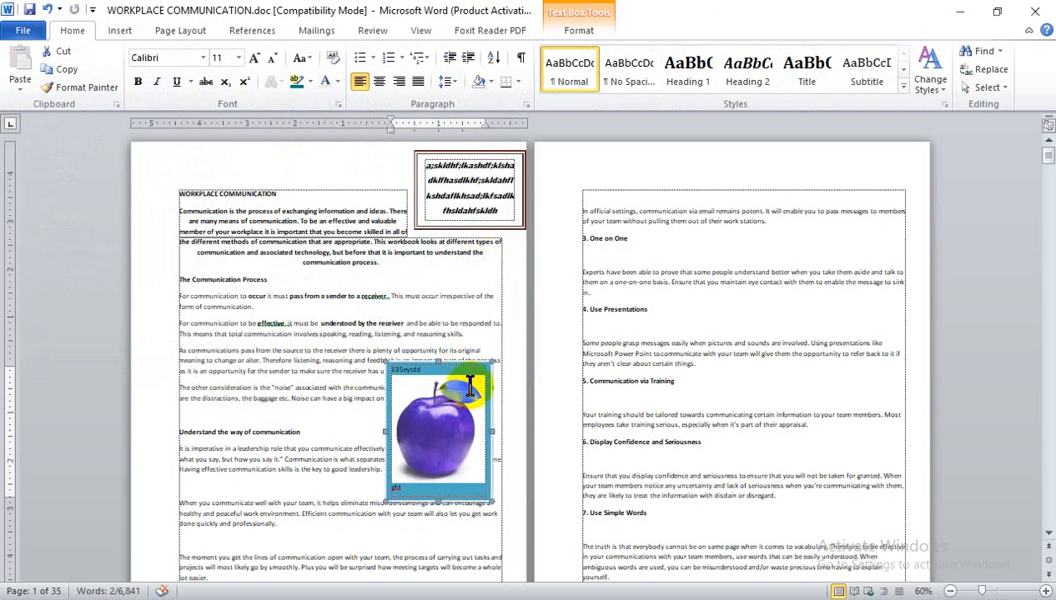
click(460, 368)
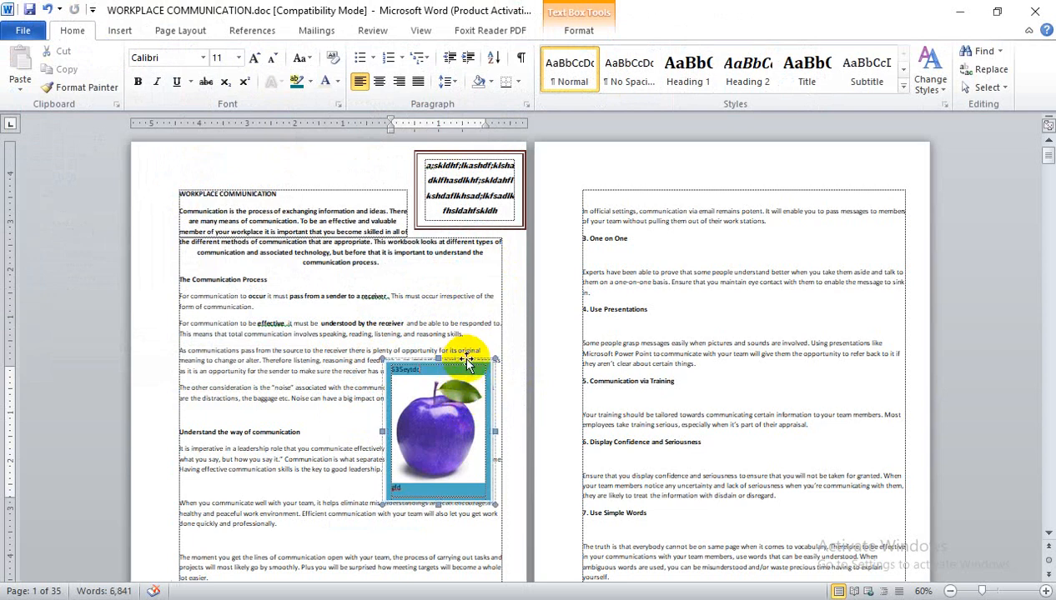
drag(469, 366, 500, 280)
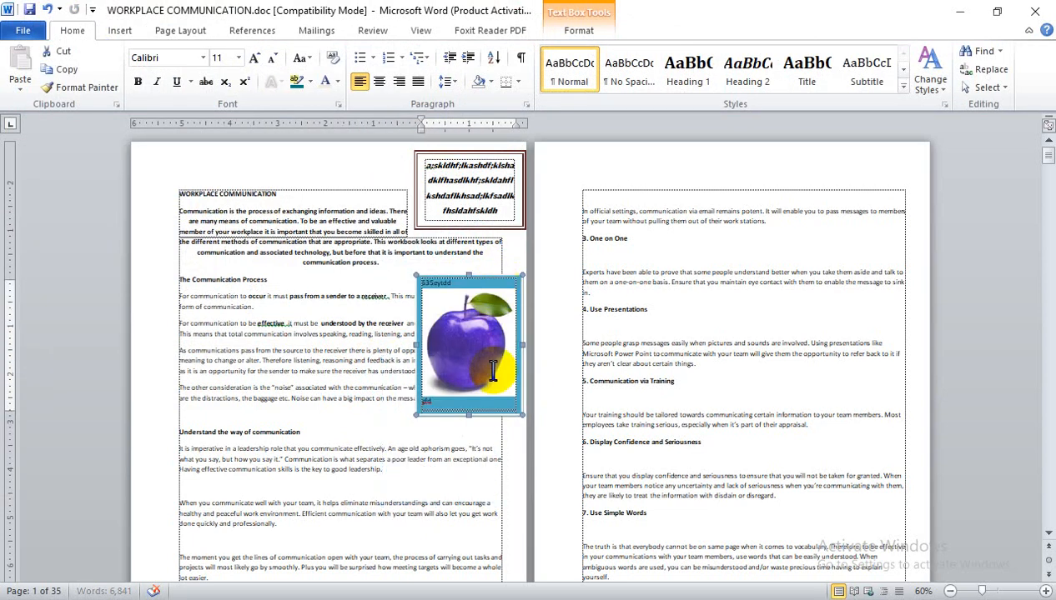
- Delete the apple picture, the blue text box and the quote text box from the first page
click(403, 342)
click(471, 287)
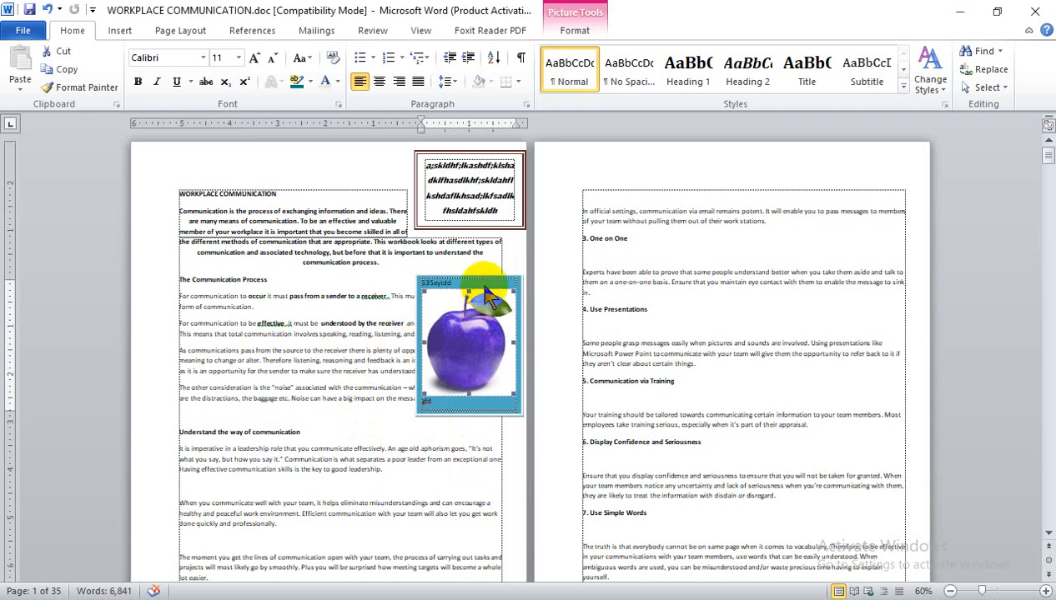
click(488, 296)
key(Delete)
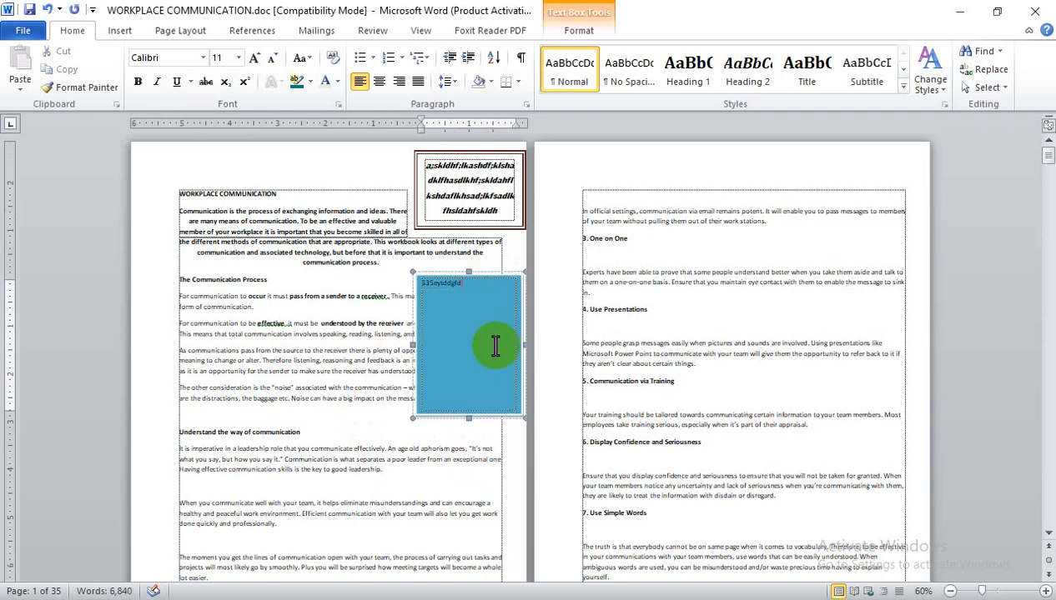
click(505, 274)
key(Delete)
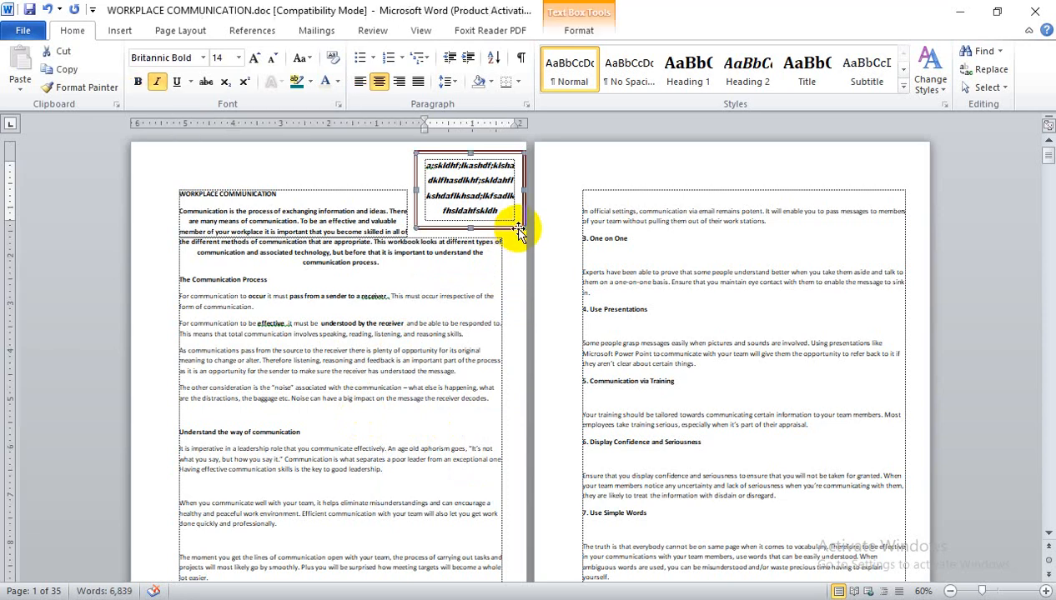
key(Delete)
- Left-align the opening paragraph under the WORKPLACE COMMUNICATION heading
click(116, 30)
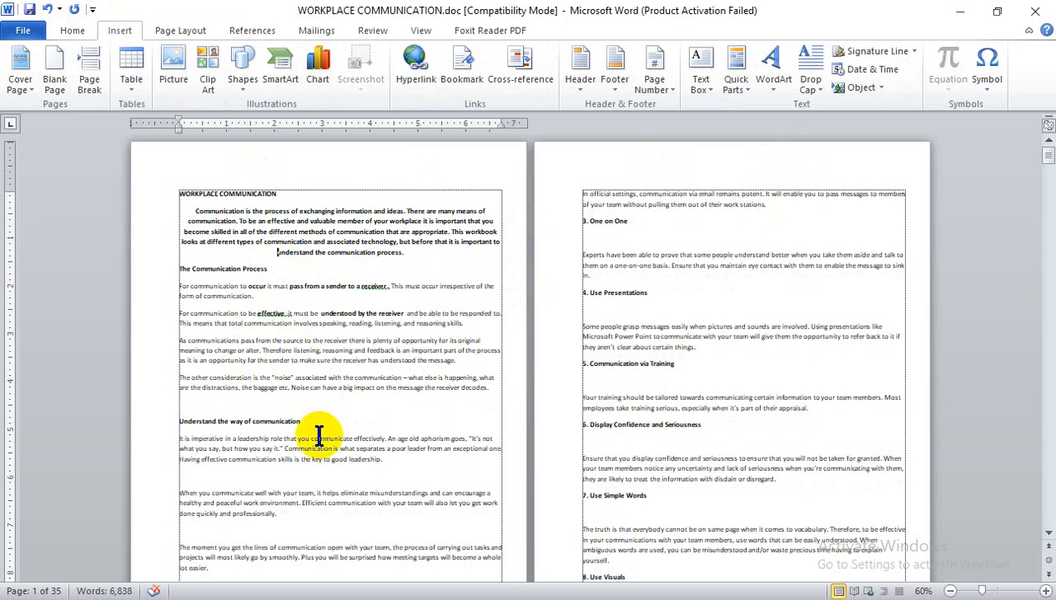
scroll(419, 480, up, 4)
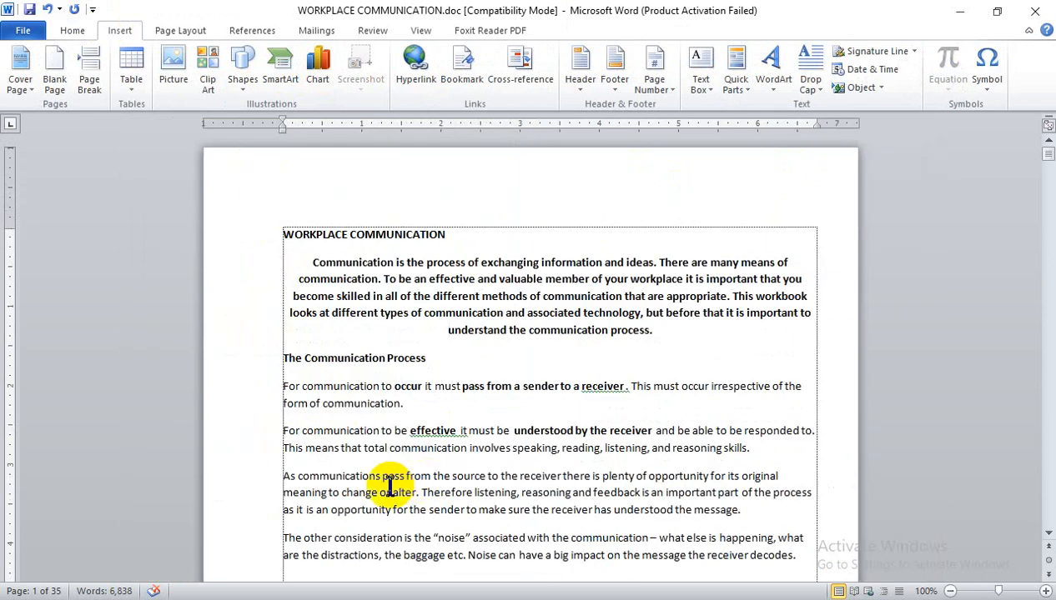
scroll(370, 439, down, 2)
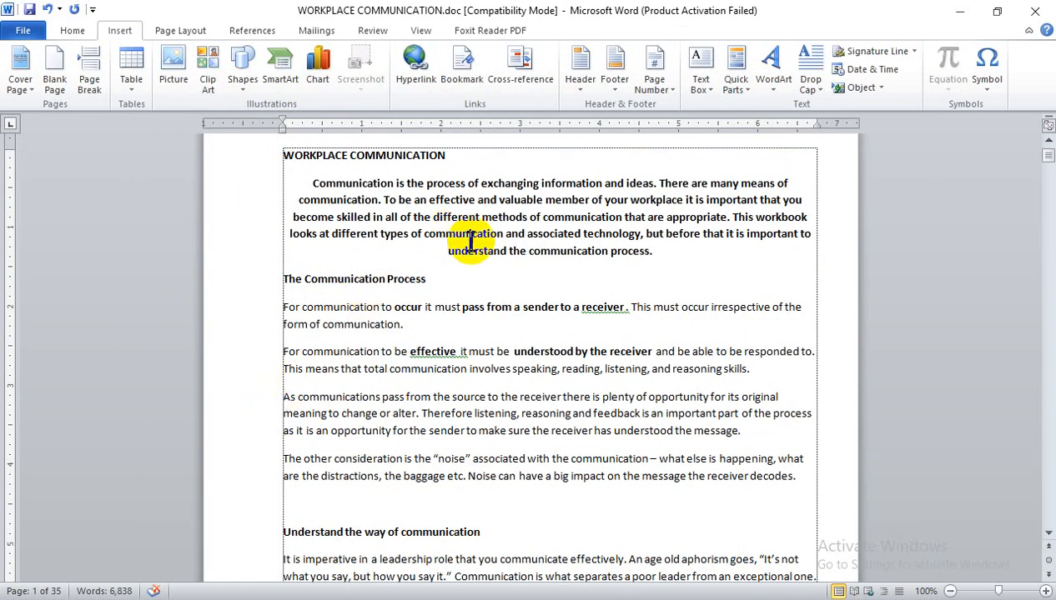
drag(657, 252, 288, 193)
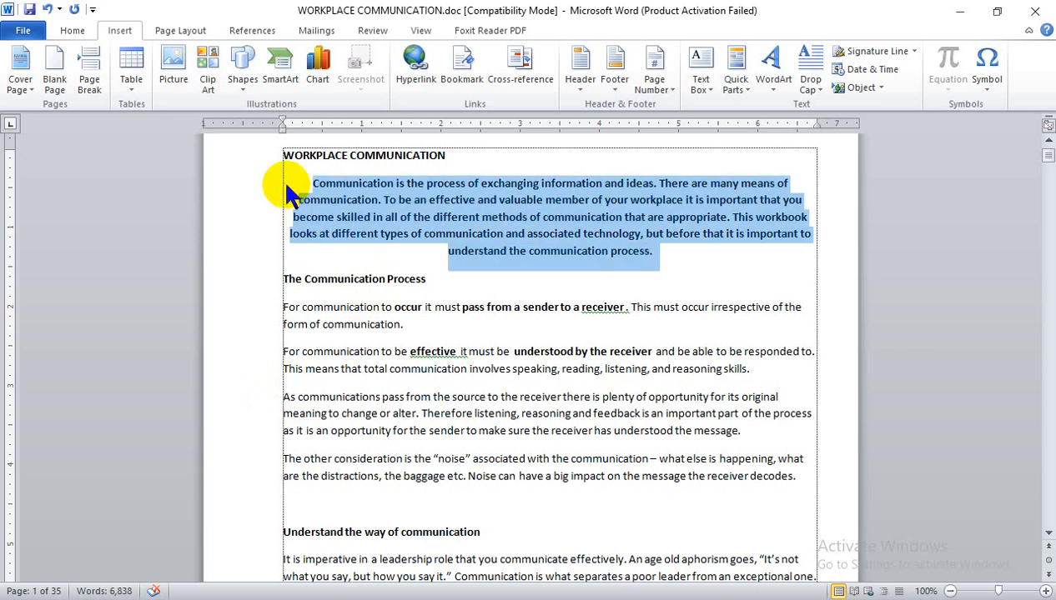
click(74, 30)
click(364, 81)
click(431, 279)
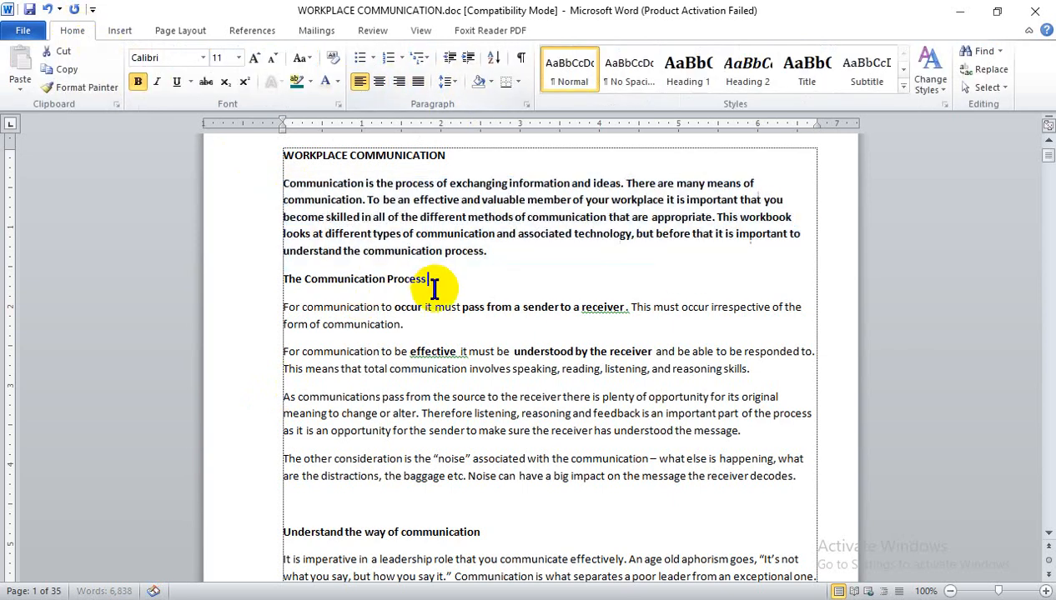
- Turn on the display of paragraph and formatting marks, and highlight the first letter of the opening paragraph
scroll(469, 271, up, 2)
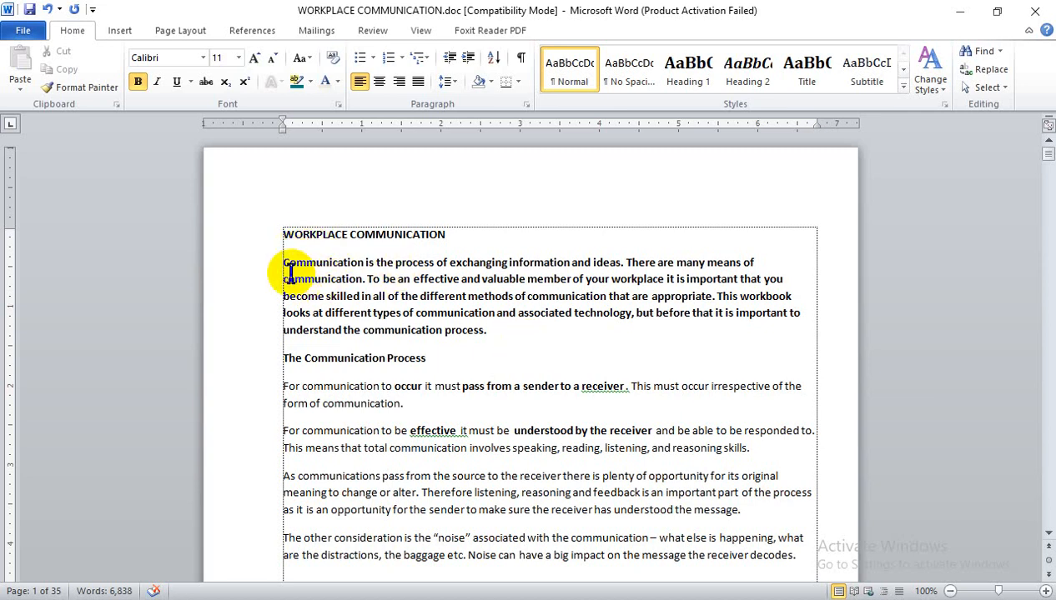
click(438, 300)
click(520, 58)
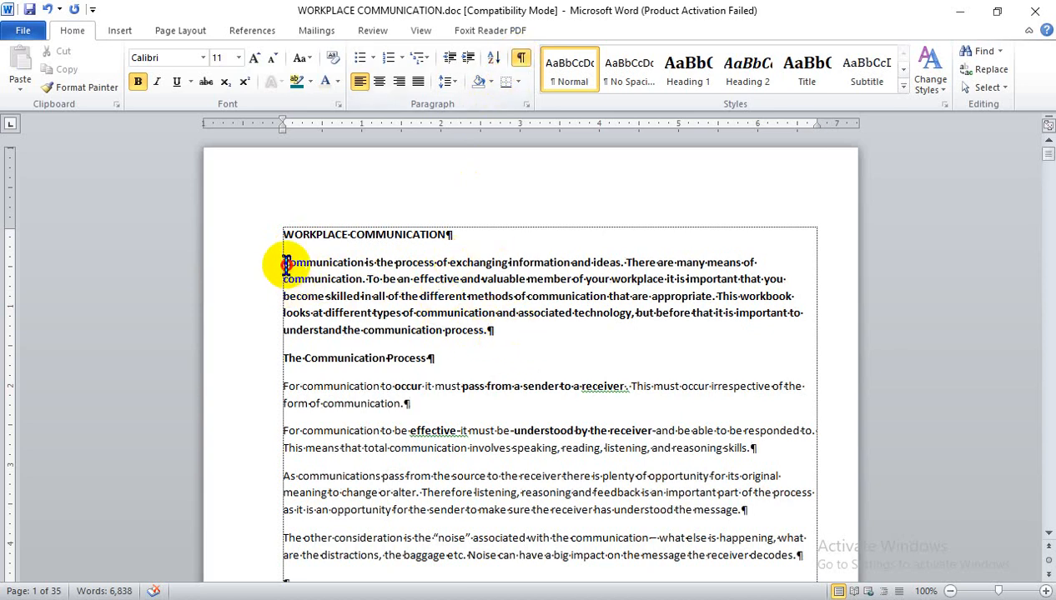
drag(283, 263, 290, 265)
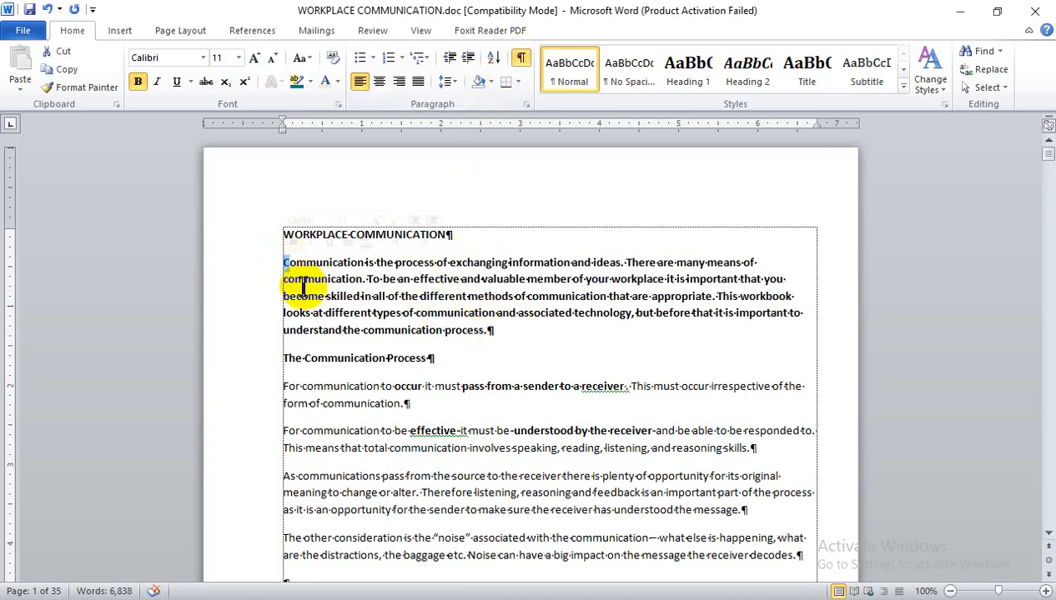
click(538, 362)
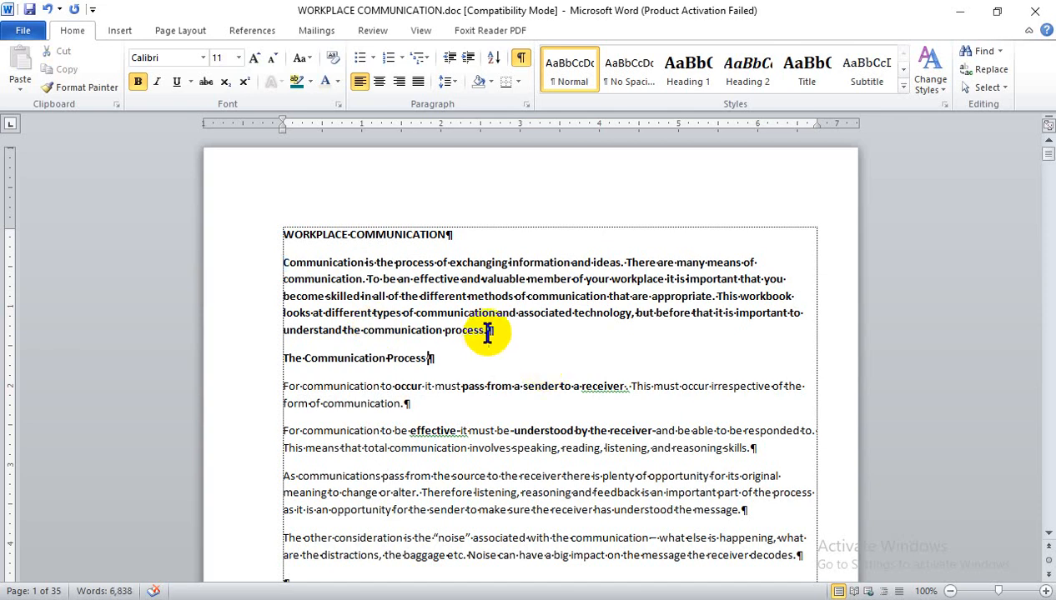
- Apply a Dropped drop cap to the opening paragraph under WORKPLACE COMMUNICATION, and undo it
click(450, 295)
click(118, 31)
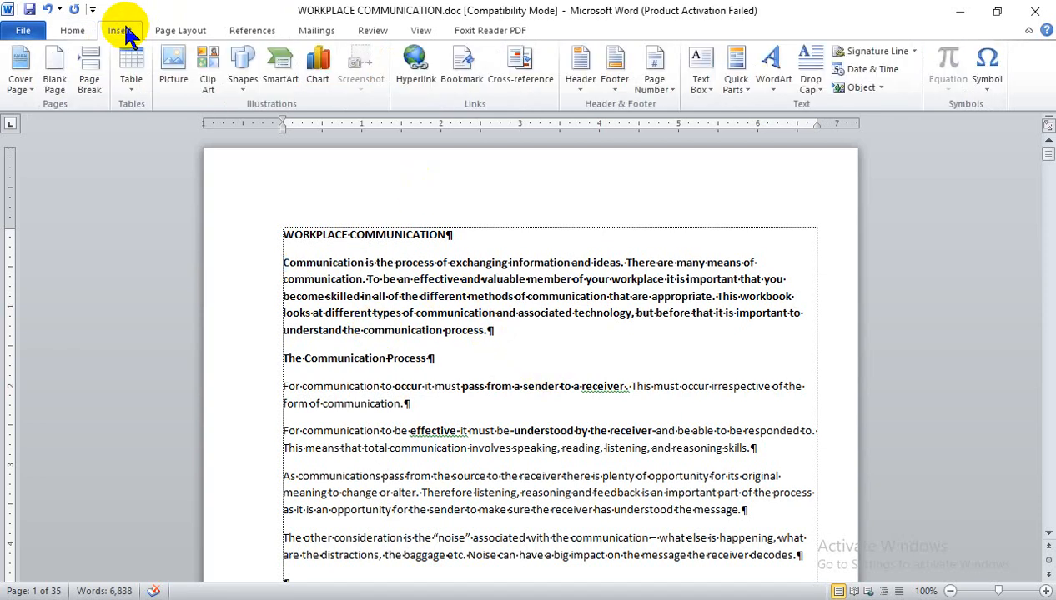
click(811, 88)
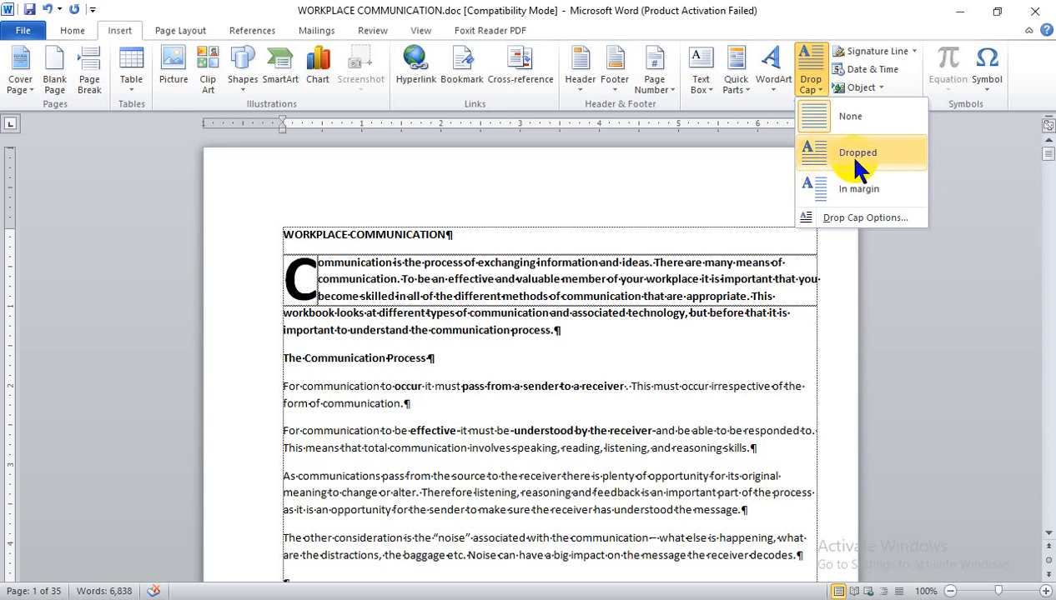
click(844, 154)
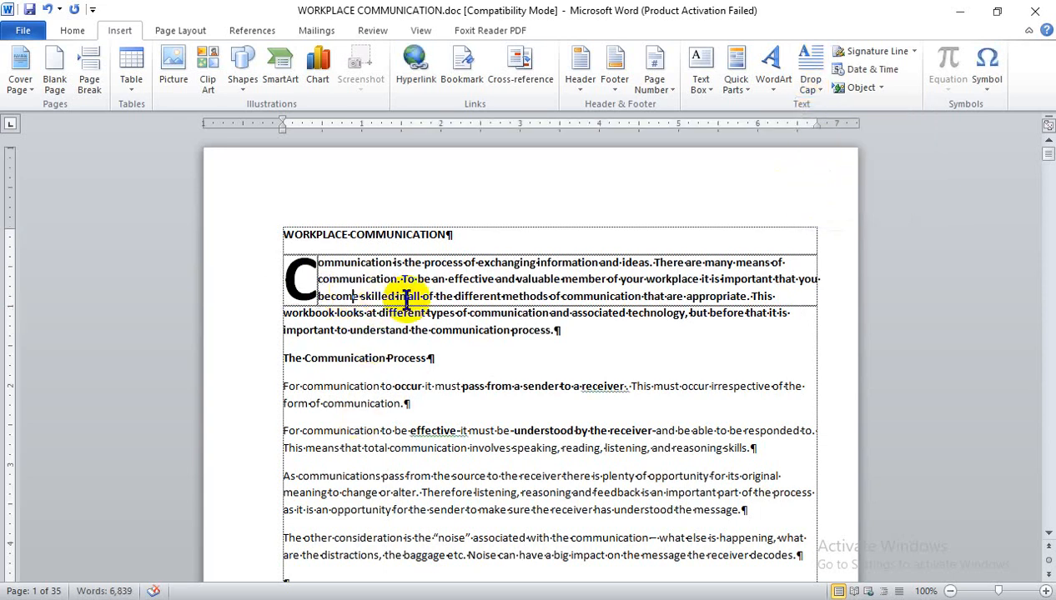
click(308, 279)
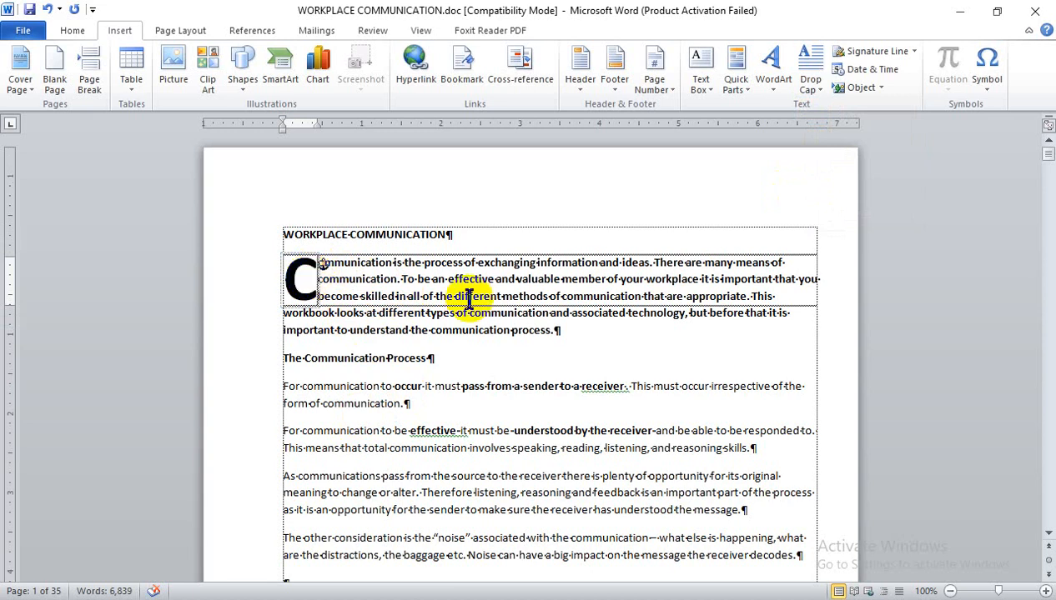
key(ctrl+z)
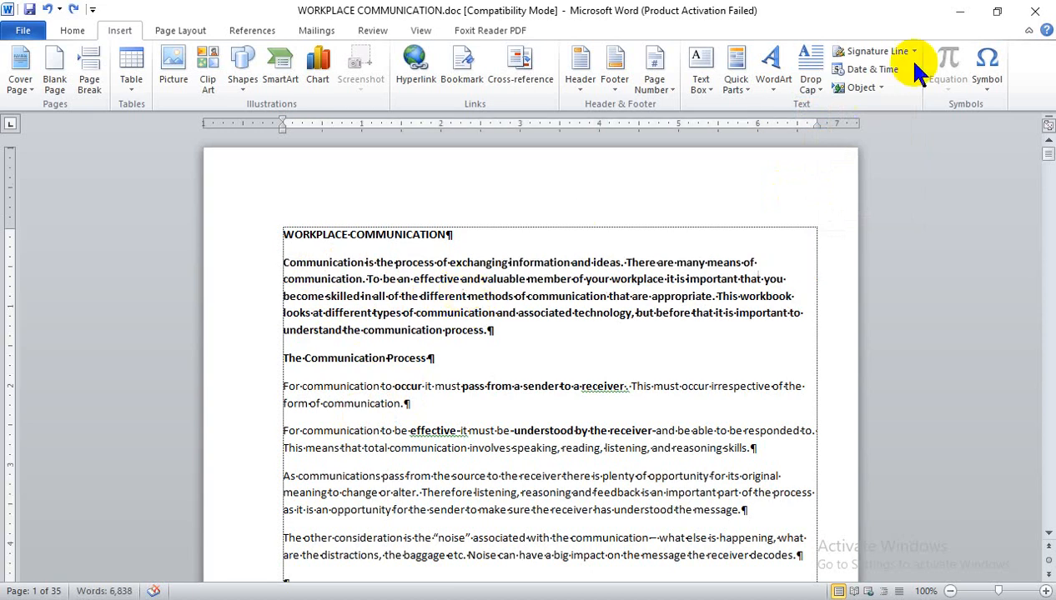
- Apply an In margin drop cap to the opening paragraph
click(803, 80)
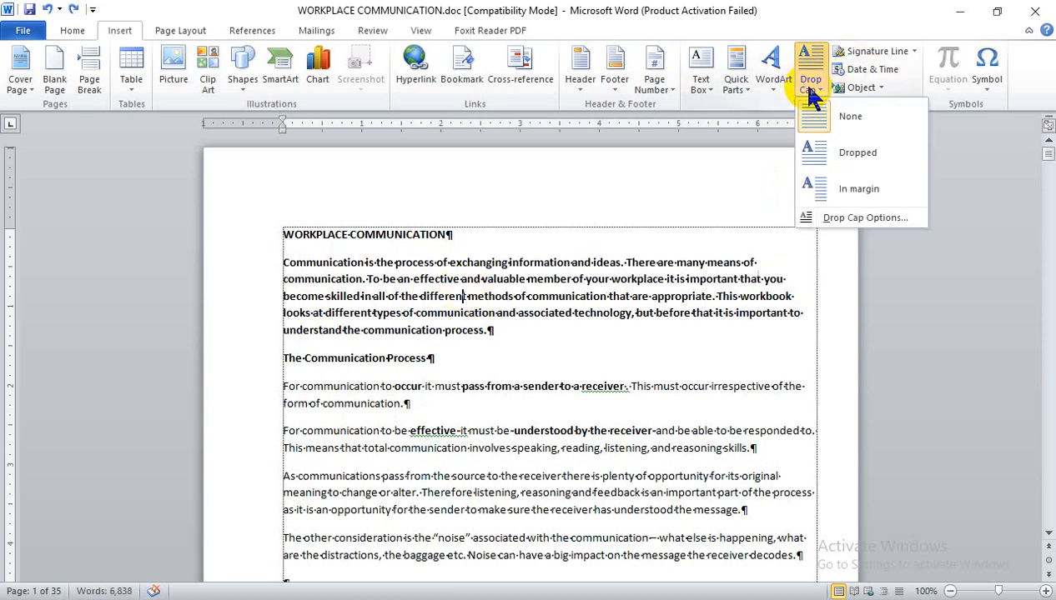
click(835, 186)
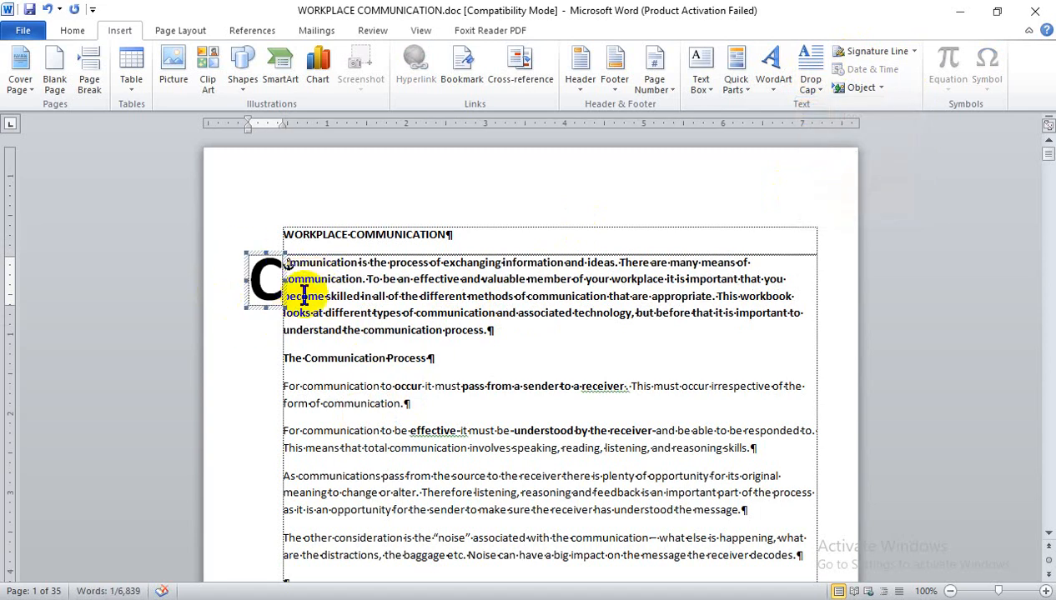
double_click(262, 274)
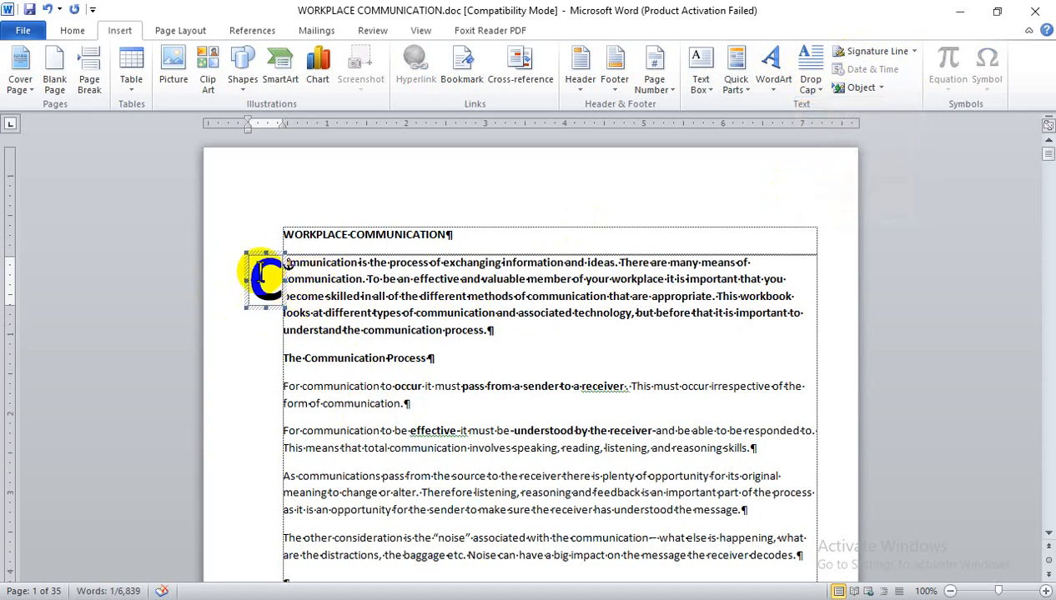
- Check the margin drop cap in the print preview, and undo the drop cap
key(ctrl+p)
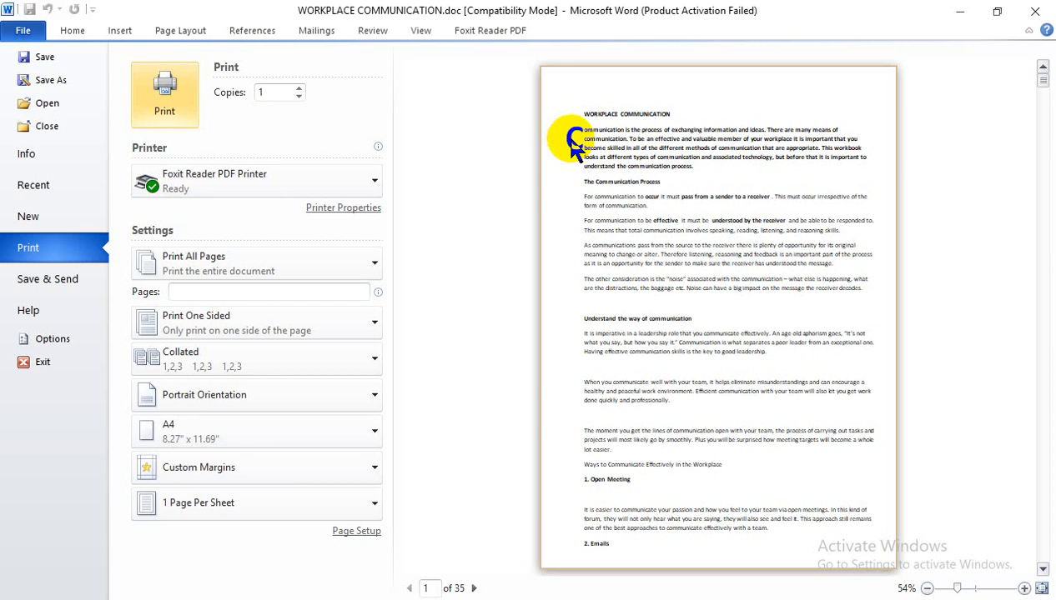
key(Escape)
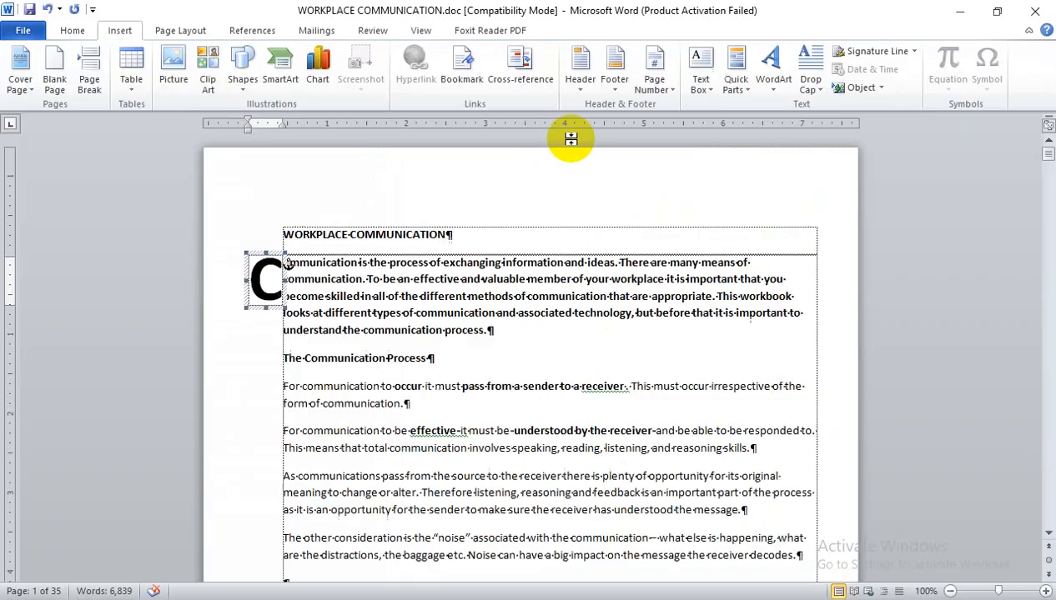
key(ctrl+z)
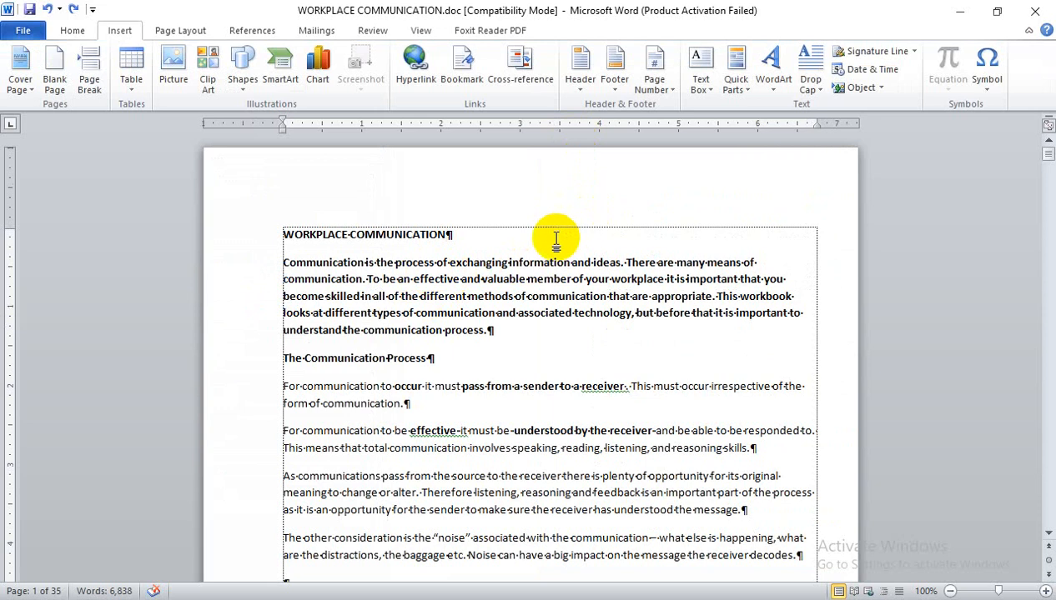
scroll(554, 250, down, 5)
scroll(553, 267, up, 5)
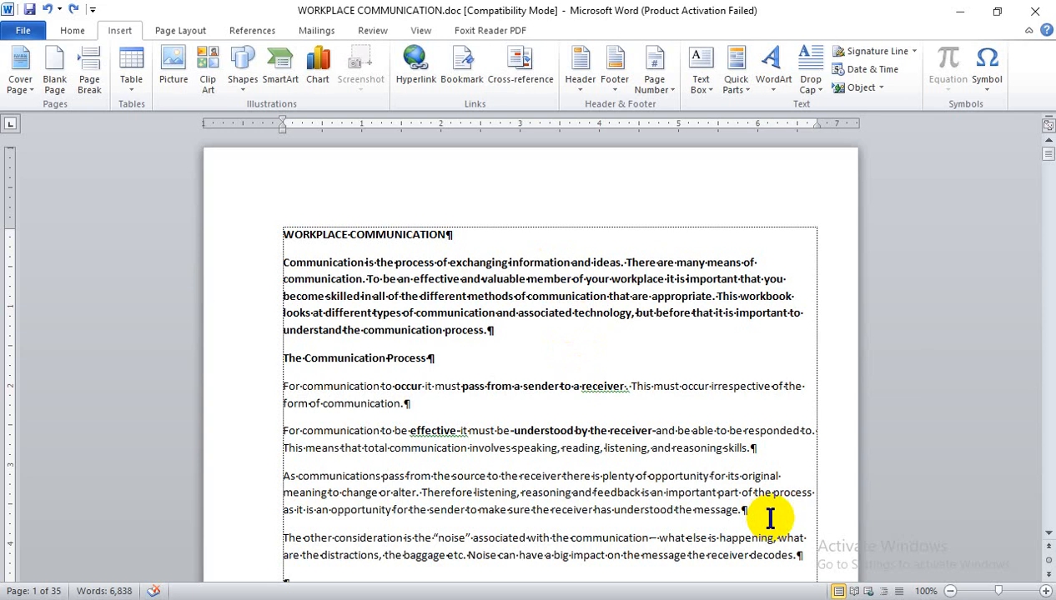
ctrl+scroll(693, 435, down, 4)
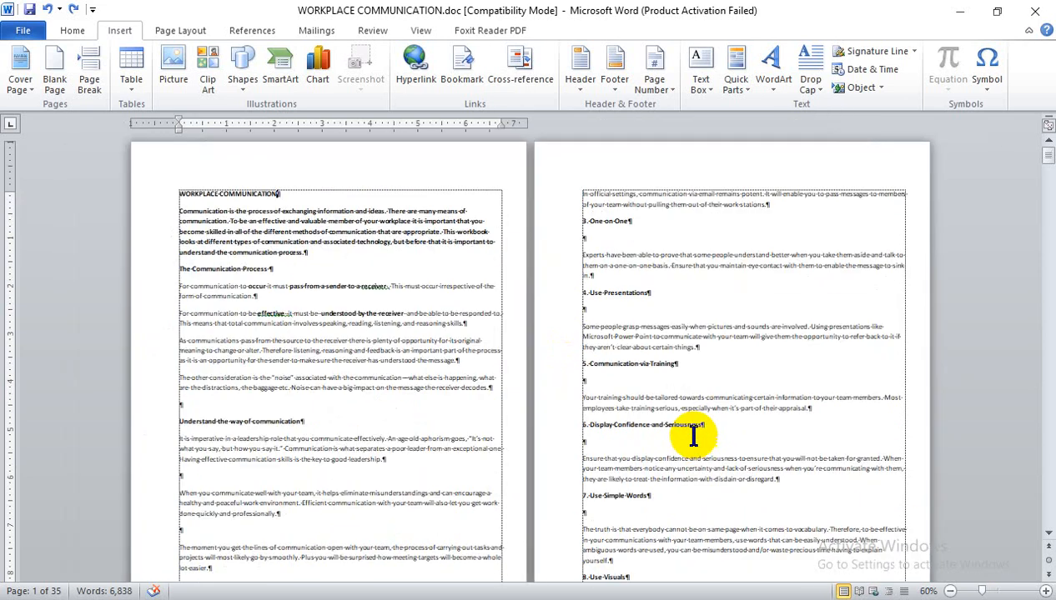
scroll(693, 435, up, 4)
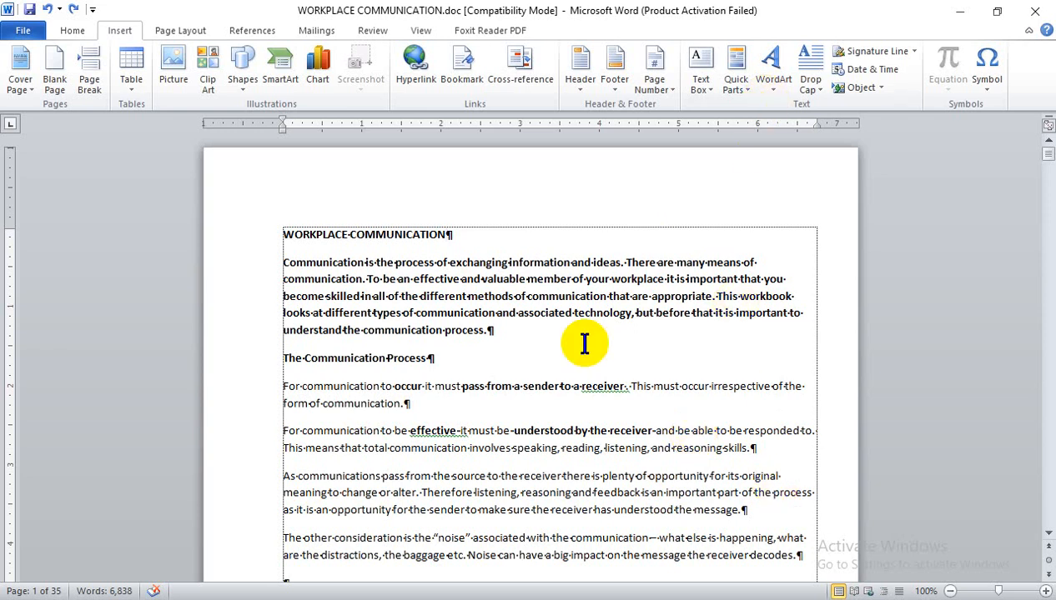
- Open the page header for editing and insert the CES logo picture images (1).png from the Pictures folder
double_click(543, 168)
scroll(625, 357, down, 4)
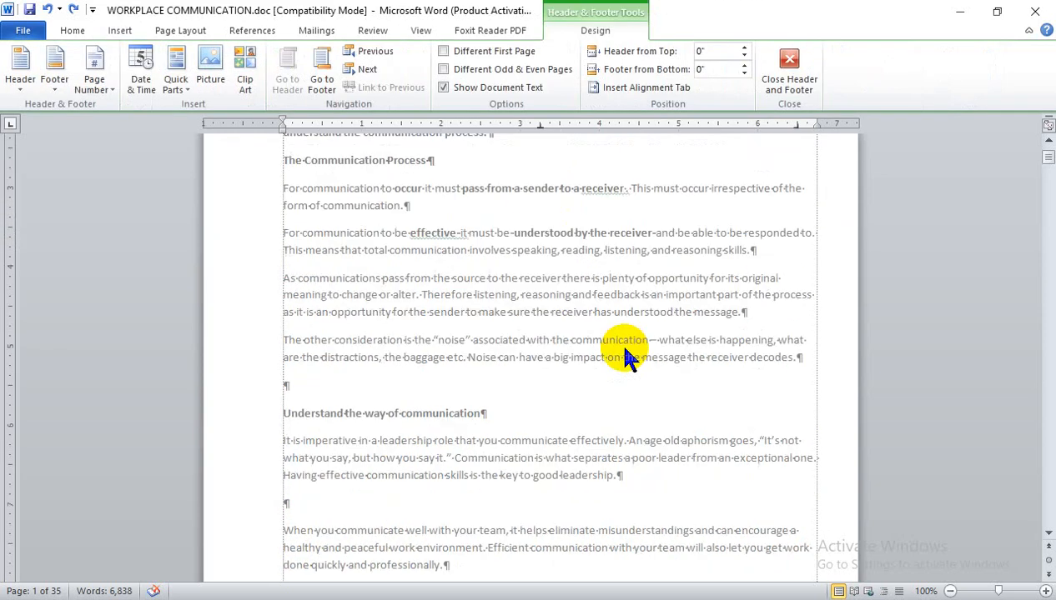
scroll(625, 357, down, 6)
scroll(621, 355, up, 6)
click(119, 31)
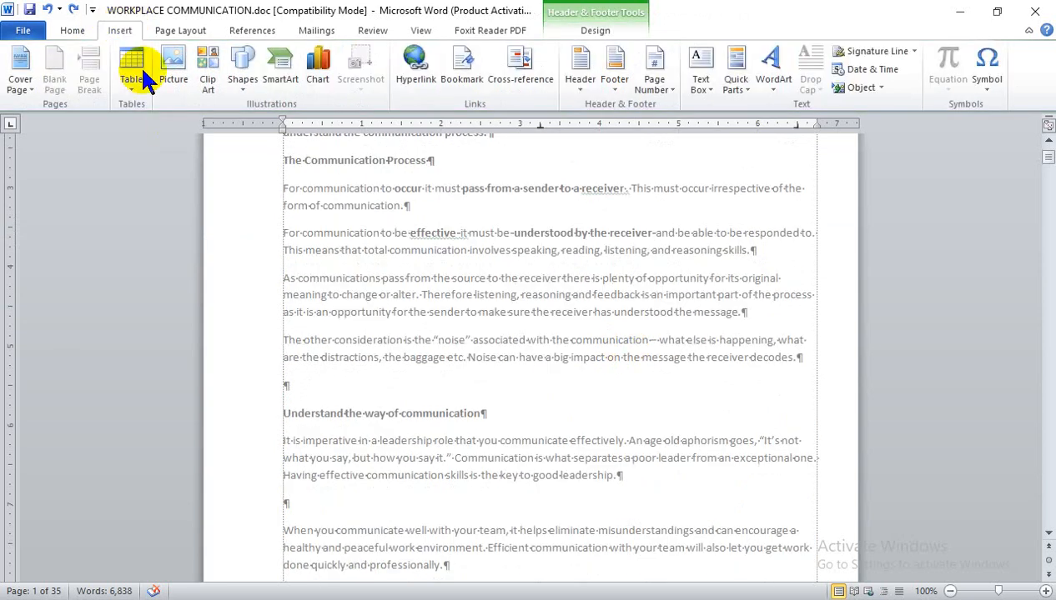
click(171, 63)
click(459, 242)
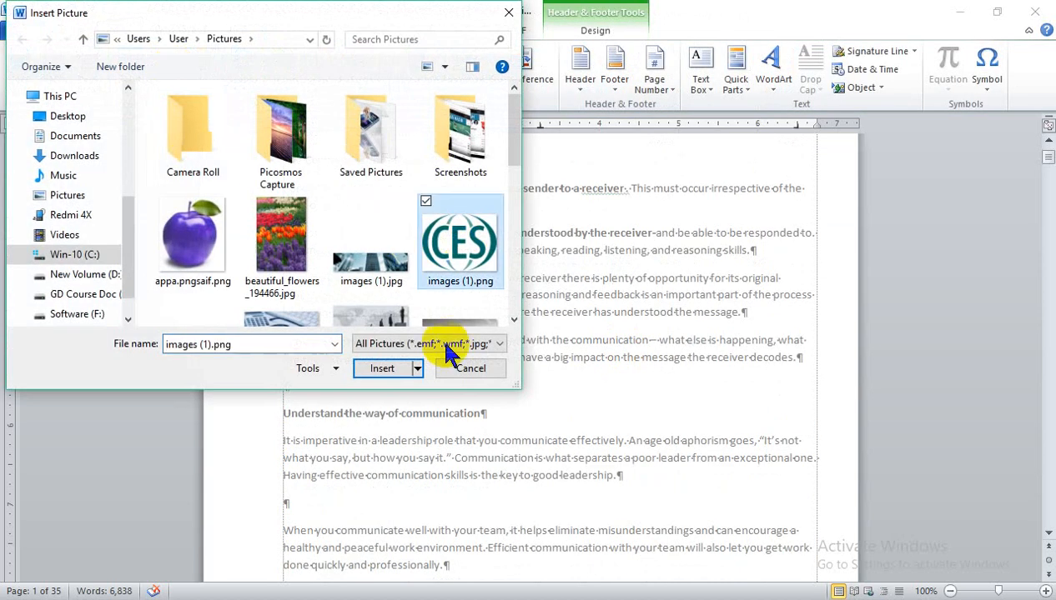
click(385, 367)
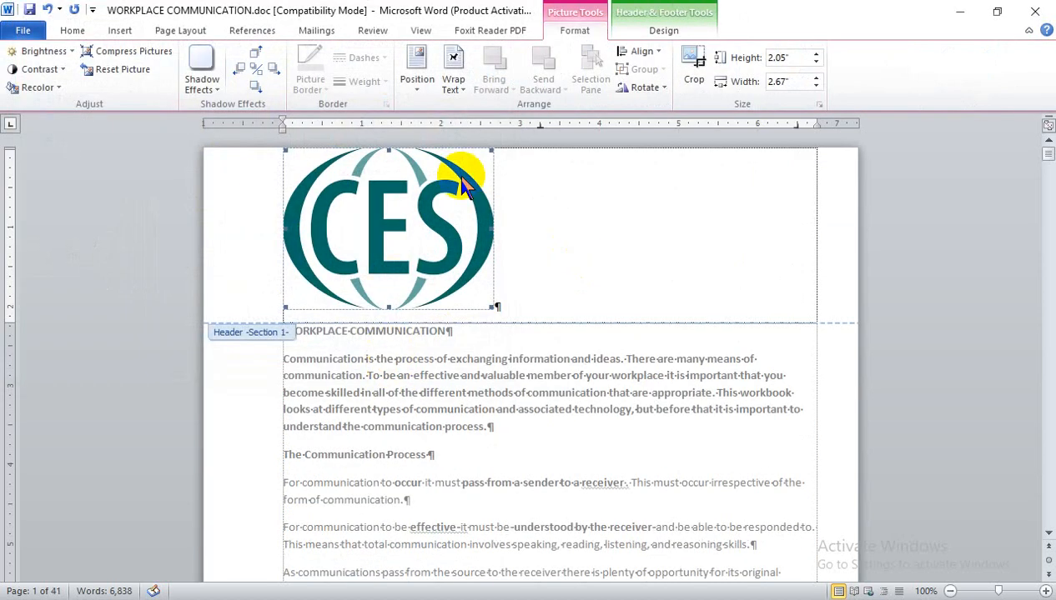
- Set the header logo's text wrapping to Through and move it down among the Communication Process paragraphs, centred between the margins
click(655, 30)
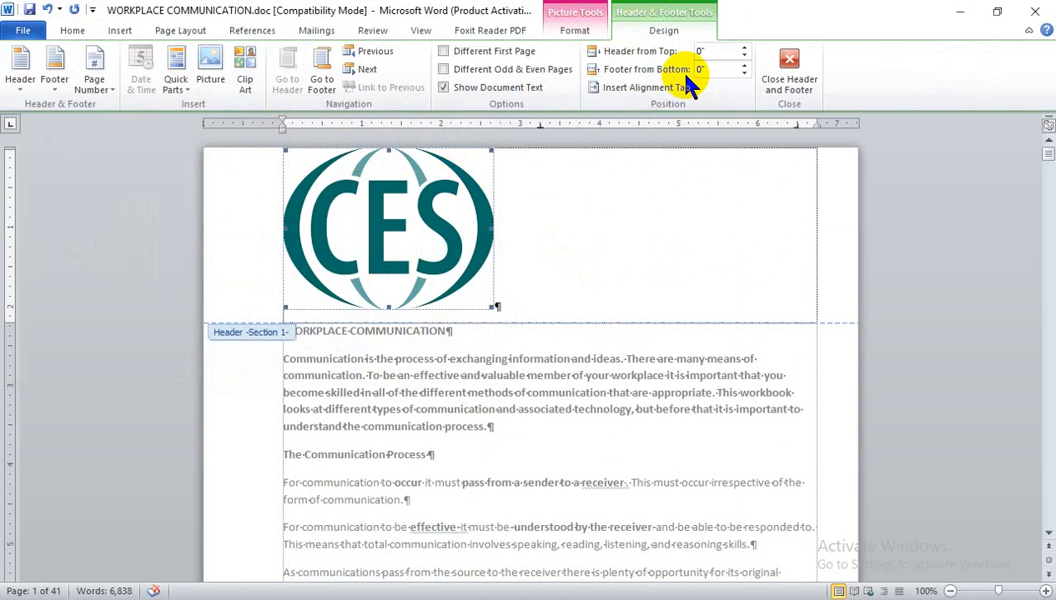
click(586, 32)
click(453, 79)
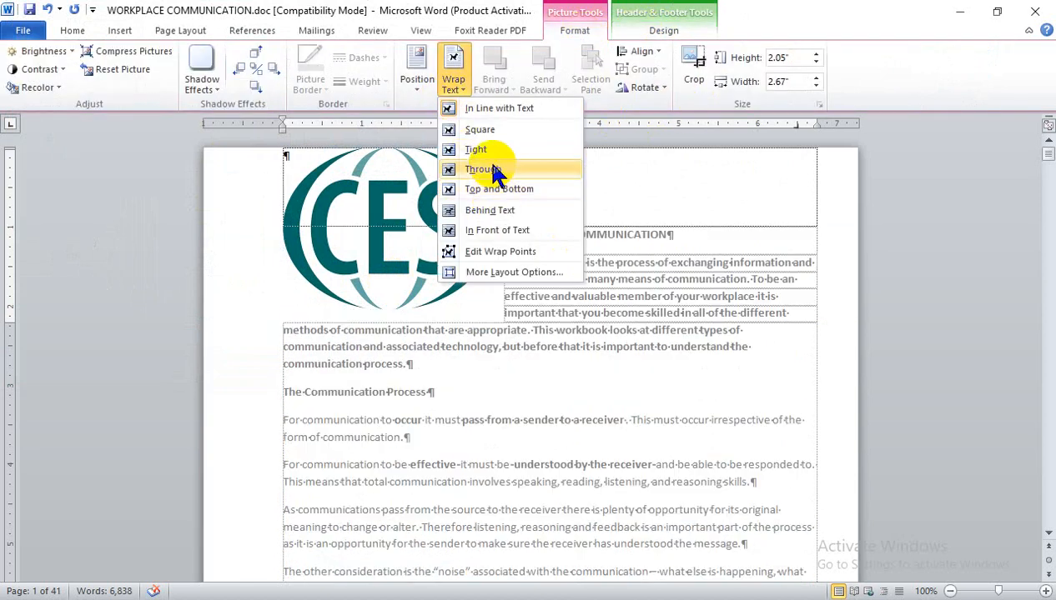
click(492, 170)
scroll(718, 386, down, 4)
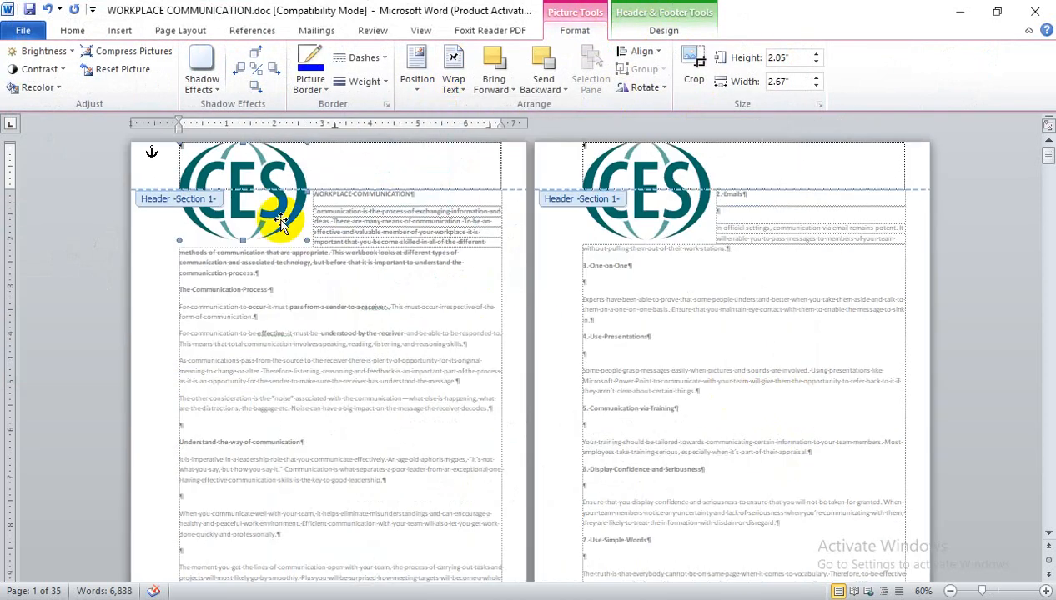
drag(281, 222, 376, 402)
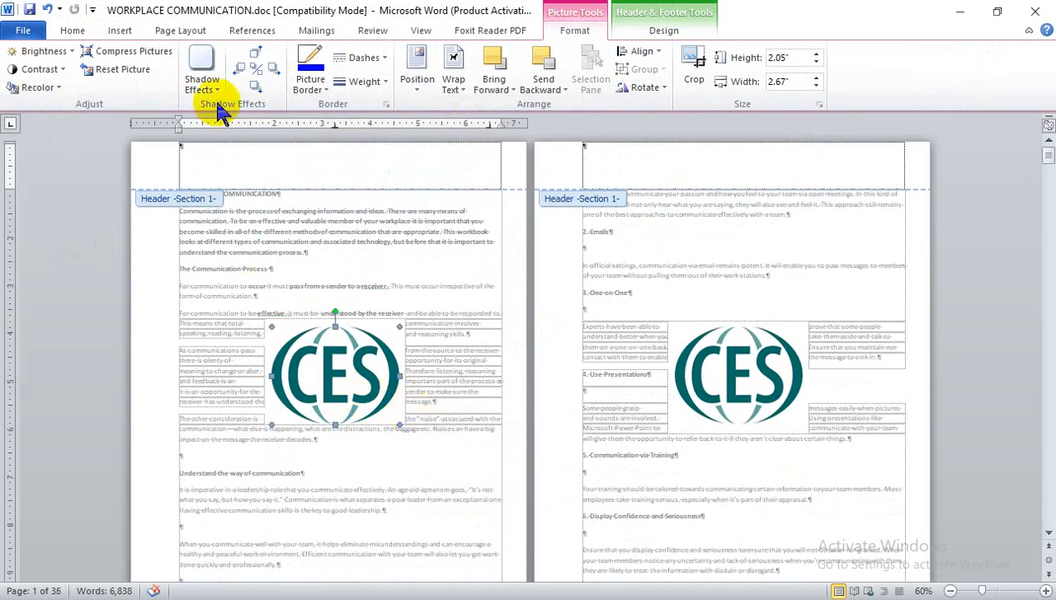
- Recolor the CES logo with Washout and return to the document body
click(664, 30)
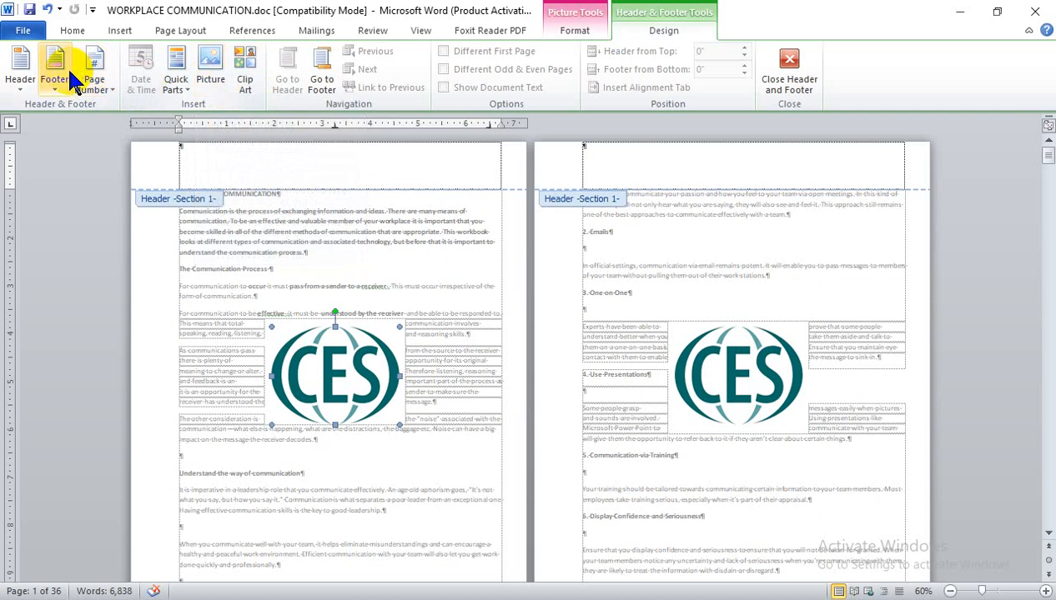
click(590, 30)
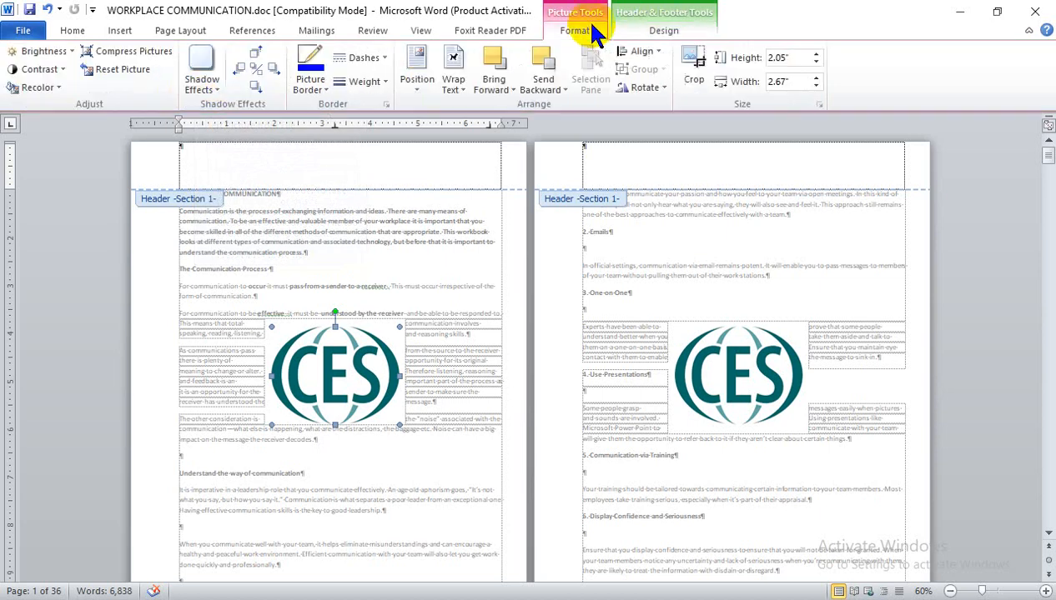
click(51, 69)
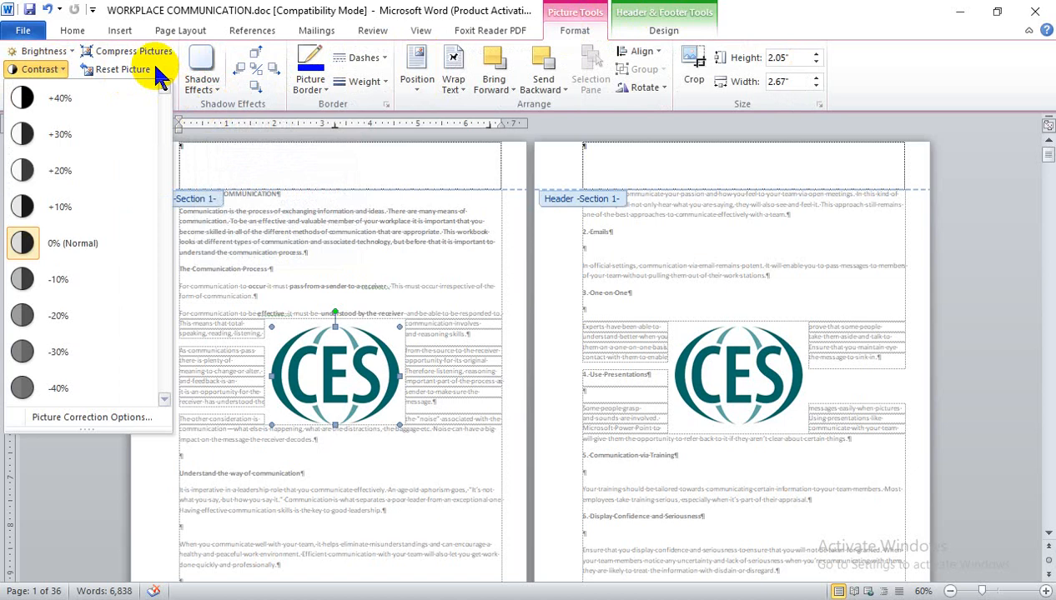
click(155, 78)
click(48, 88)
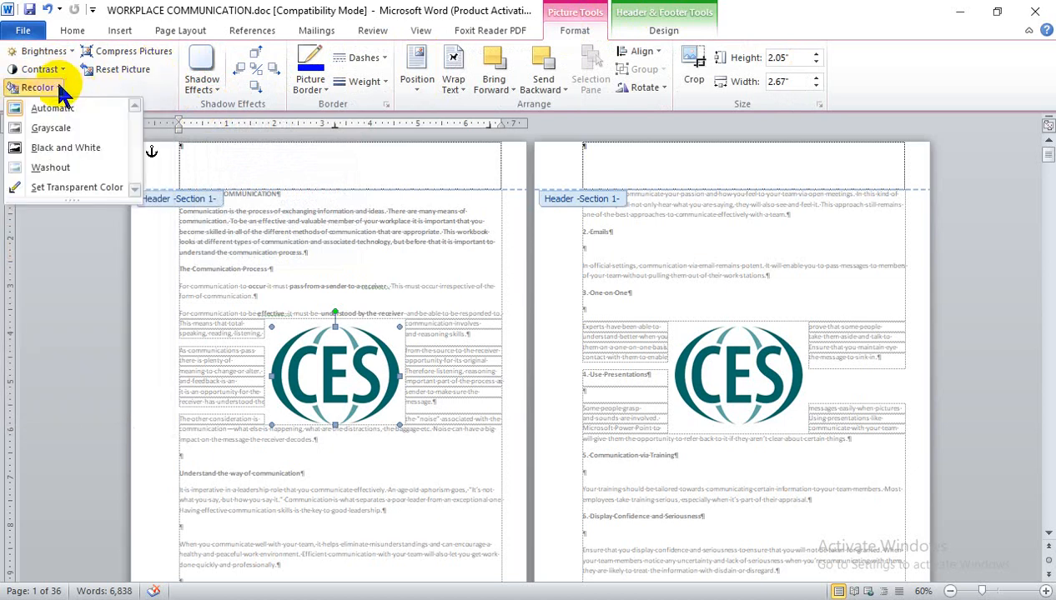
click(55, 167)
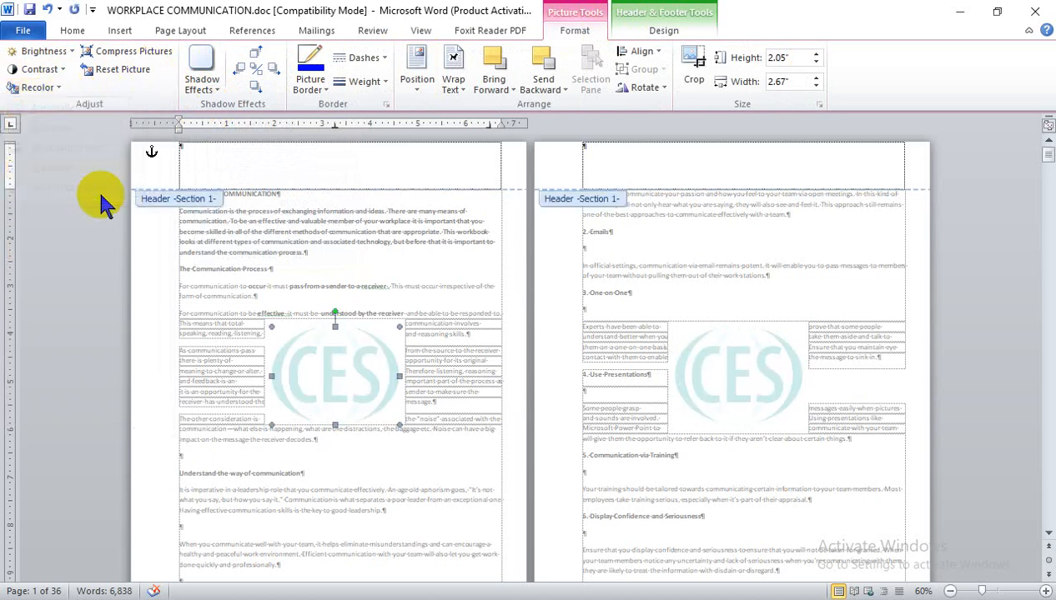
double_click(448, 269)
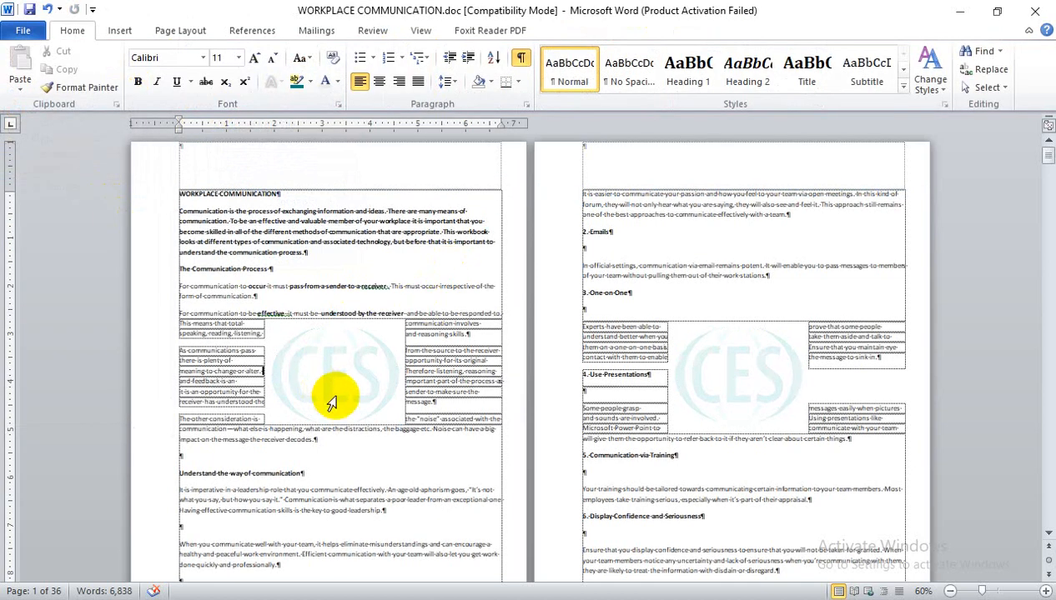
- Reopen the header for editing and move the washed-out logo slightly down, beside the Use Presentations paragraph on the second page
double_click(316, 366)
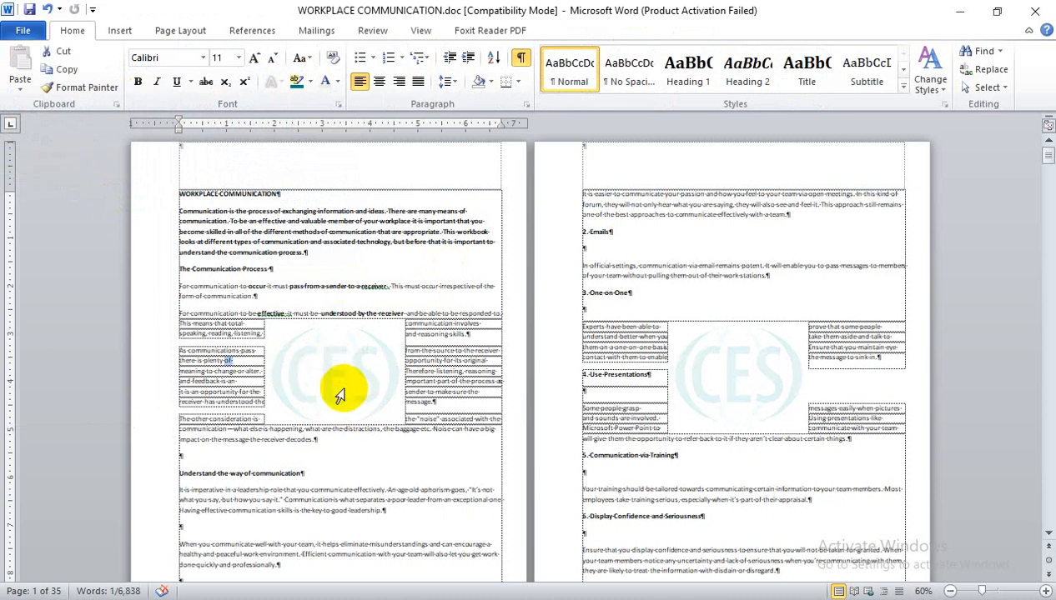
double_click(427, 176)
click(348, 392)
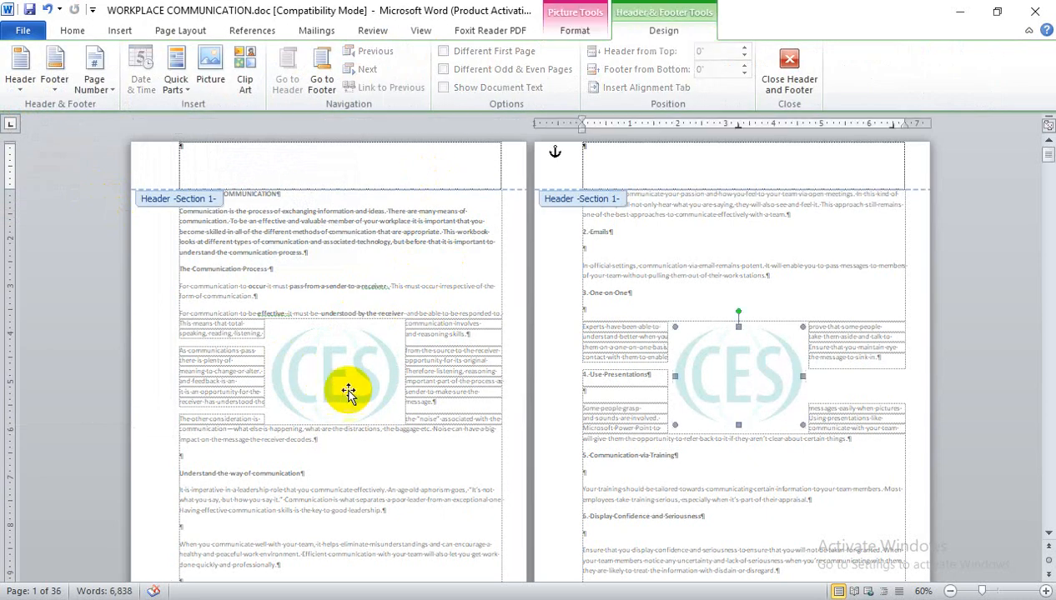
drag(746, 396, 744, 425)
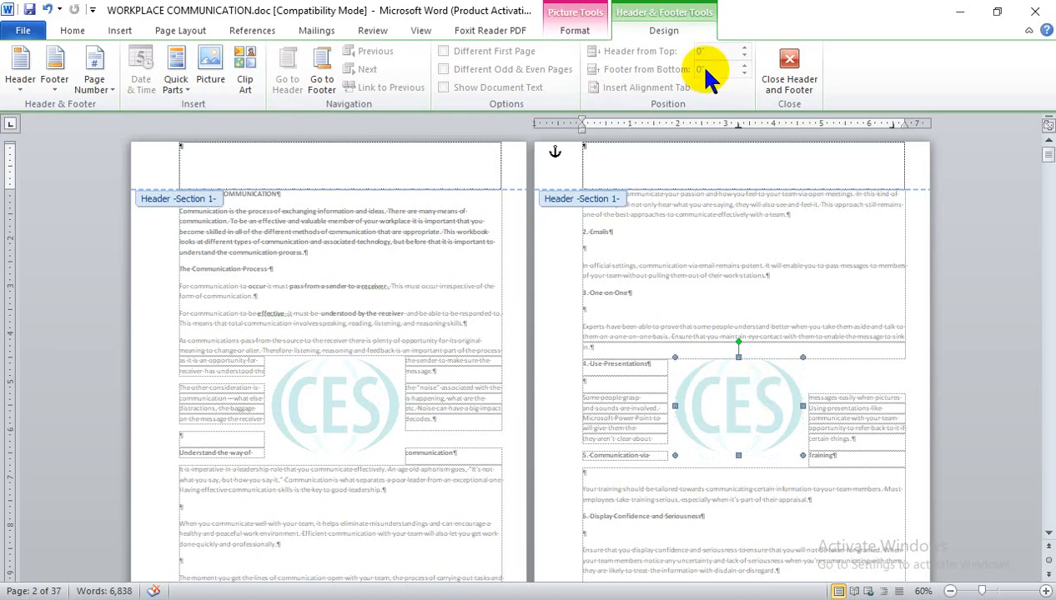
- Set the washed-out header logo's text wrapping to Behind Text and return to the document body
click(588, 30)
click(457, 87)
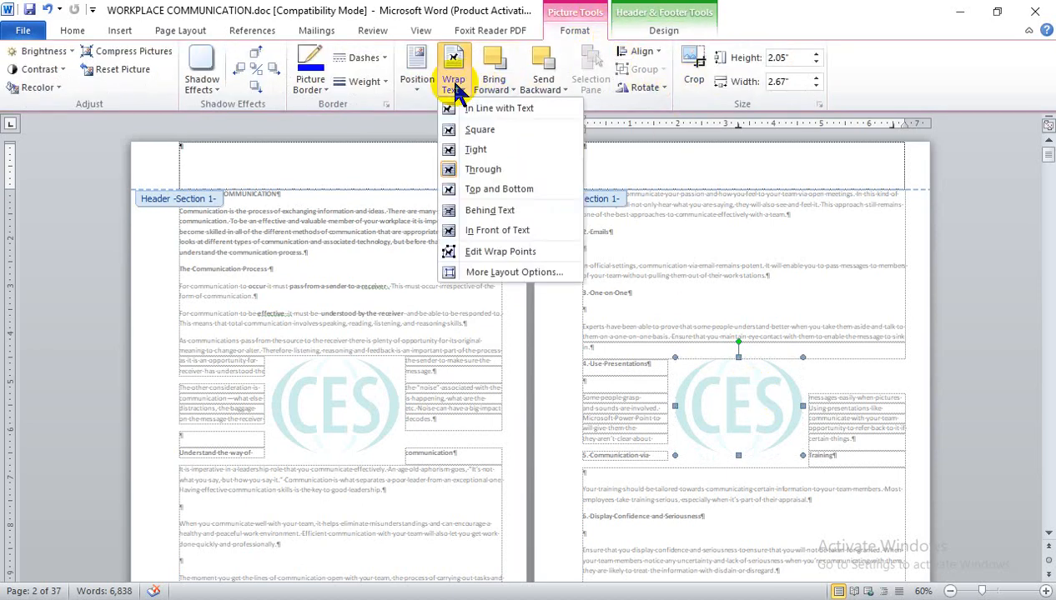
click(478, 212)
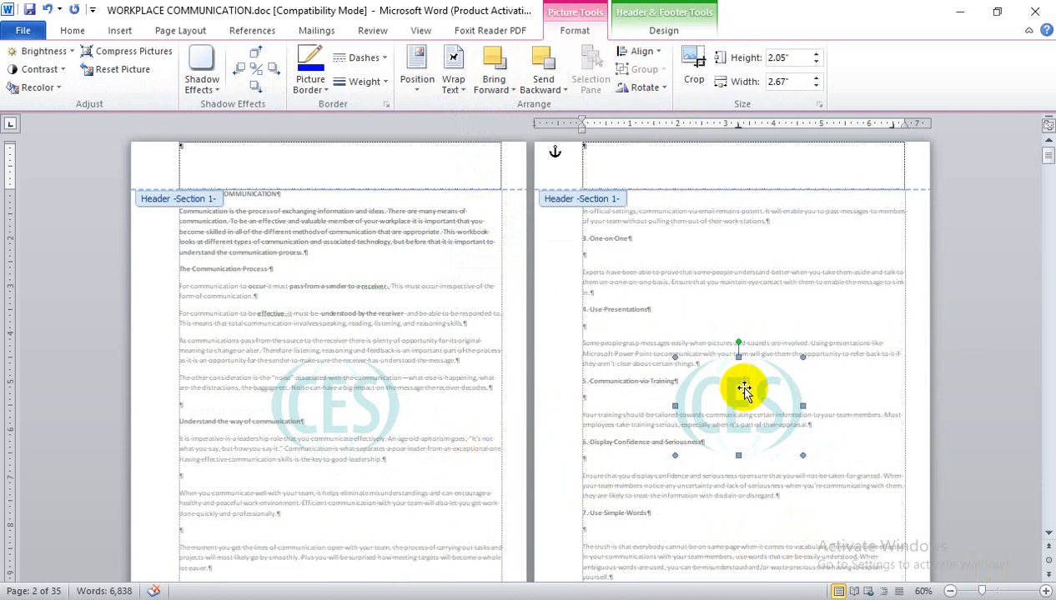
drag(743, 391, 763, 399)
double_click(831, 381)
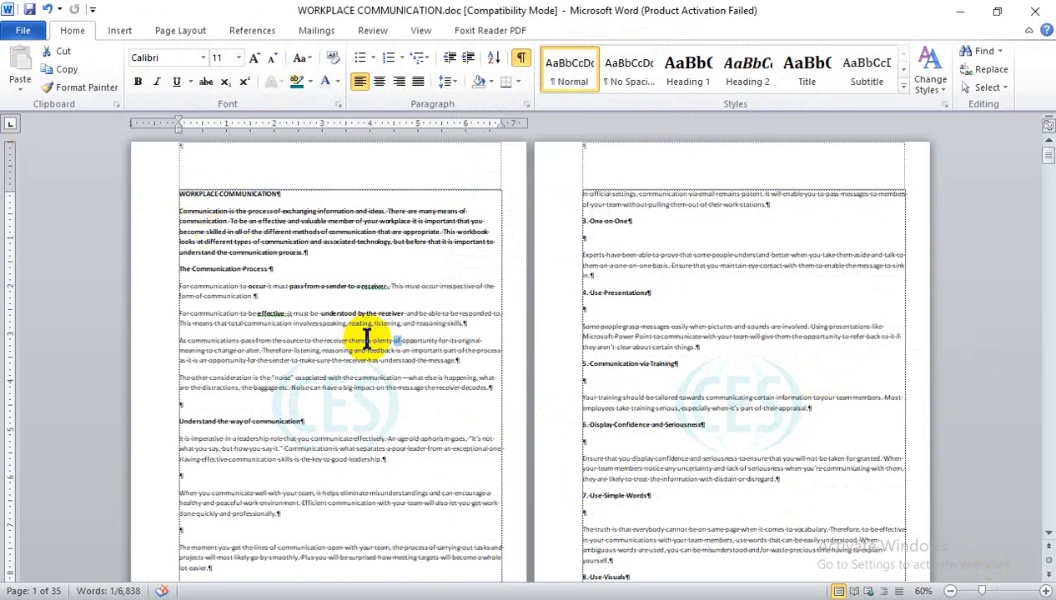
- Review the Quick Parts options for AutoText, fields, building blocks and saving a selection
scroll(367, 341, up, 6)
click(120, 32)
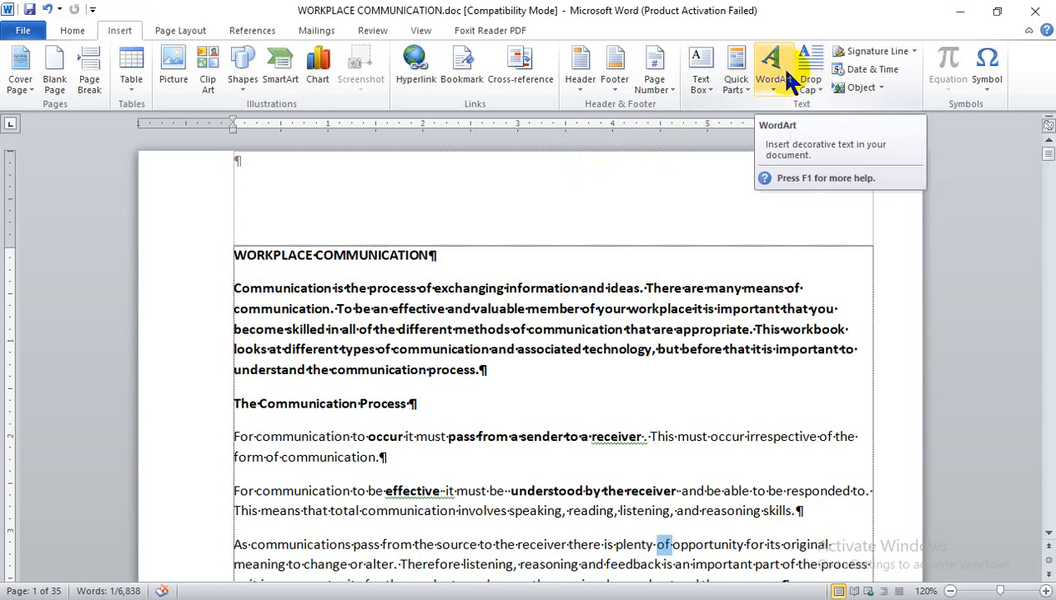
click(735, 86)
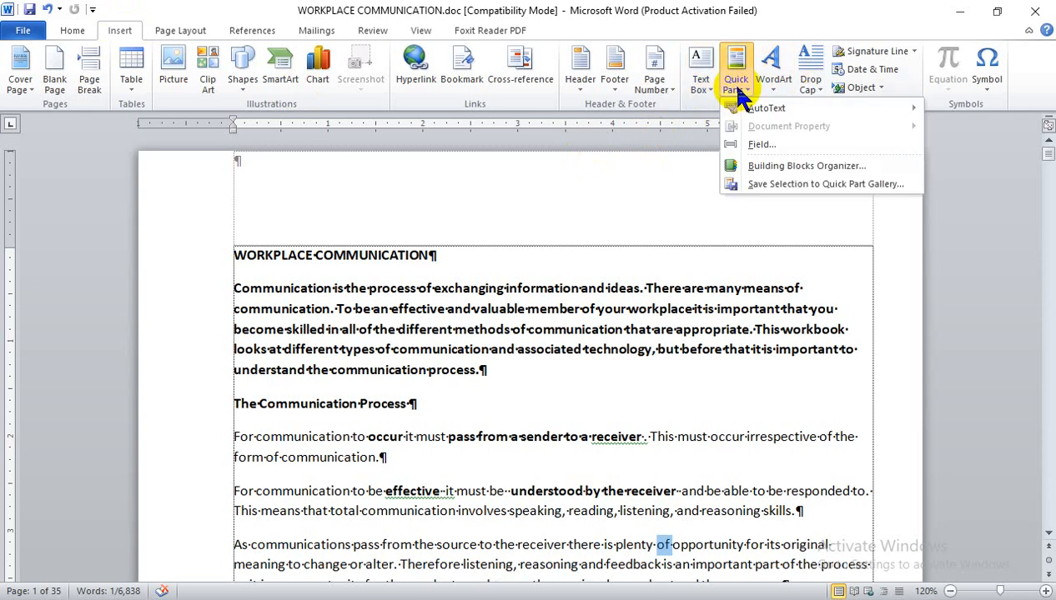
mouse_move(750, 108)
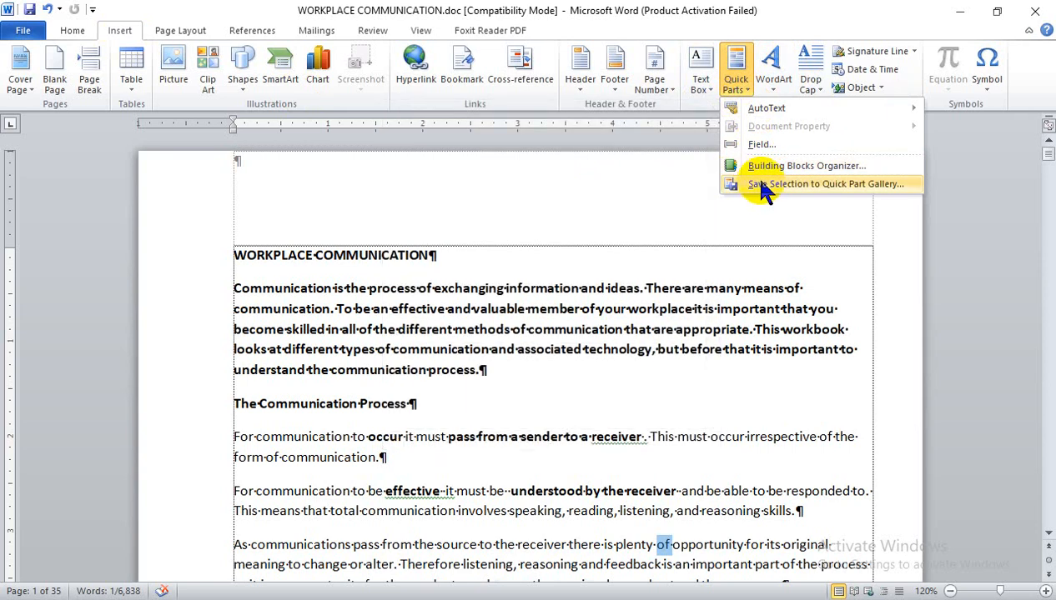
mouse_move(772, 110)
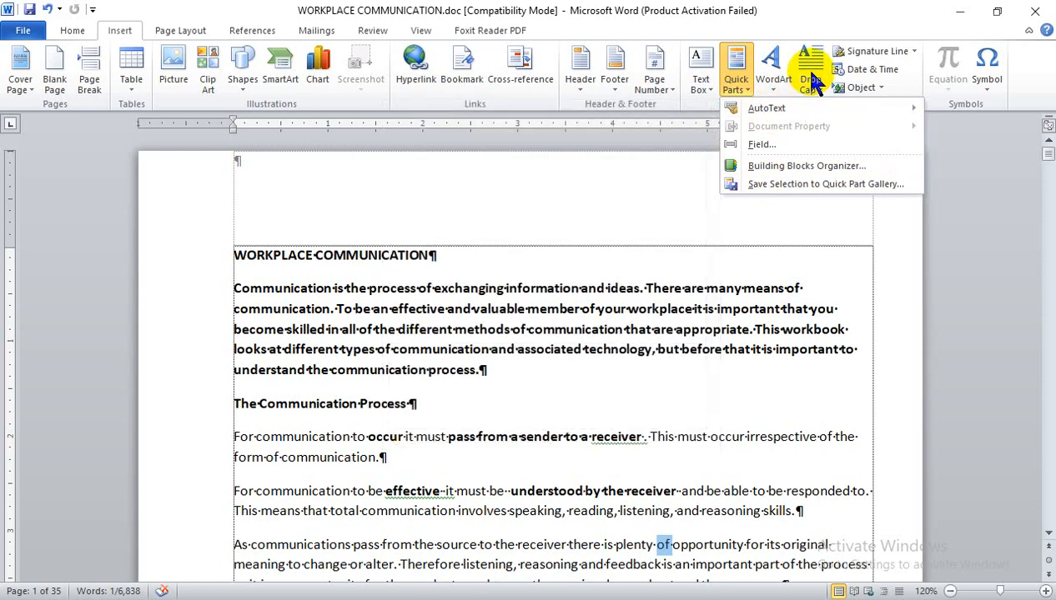
click(734, 73)
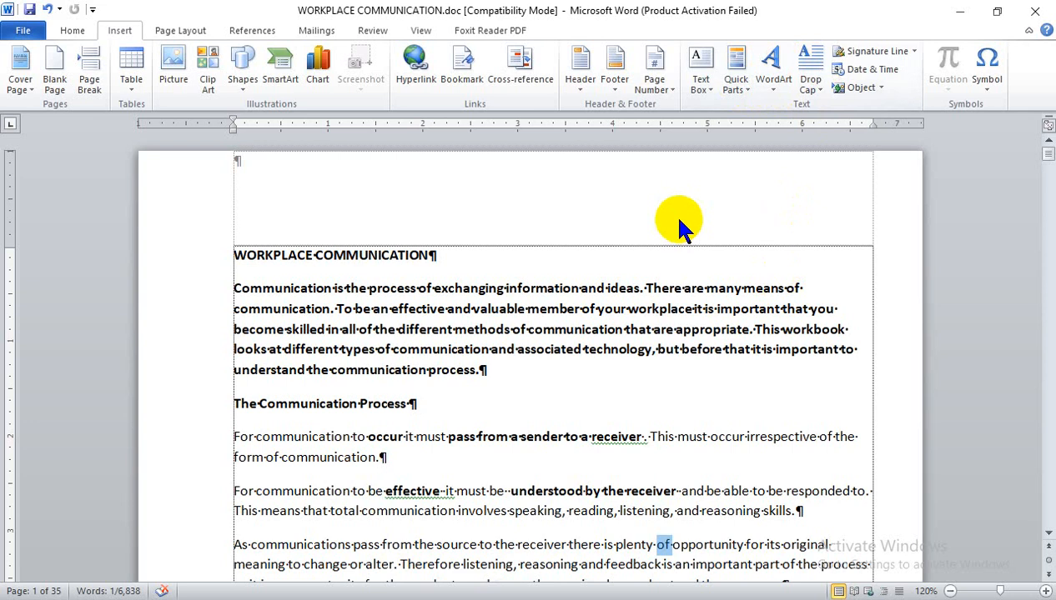
- Hide the formatting marks and create a new blank document
click(70, 31)
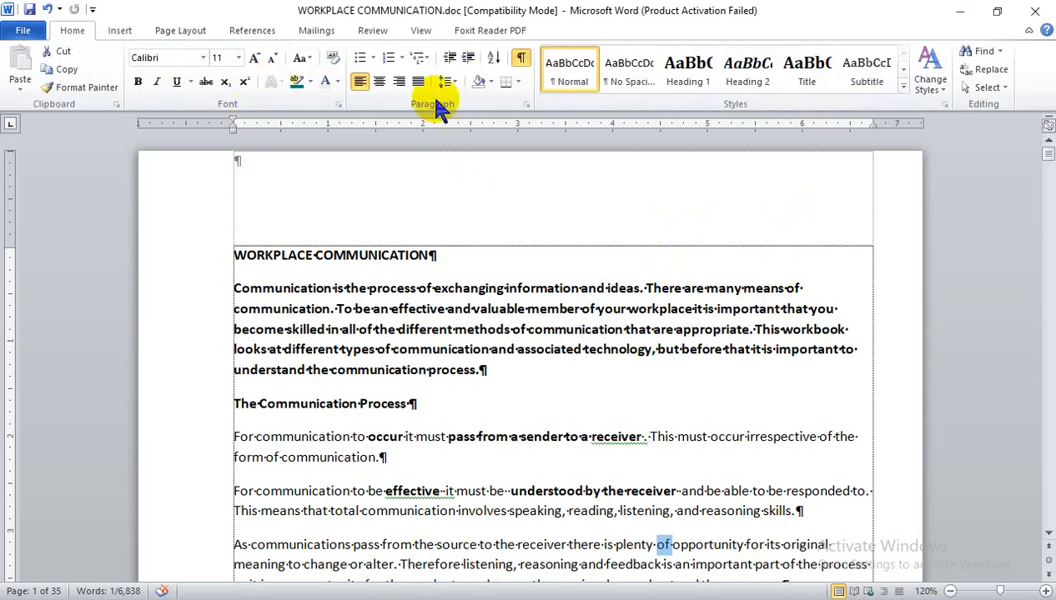
click(524, 60)
key(ctrl+n)
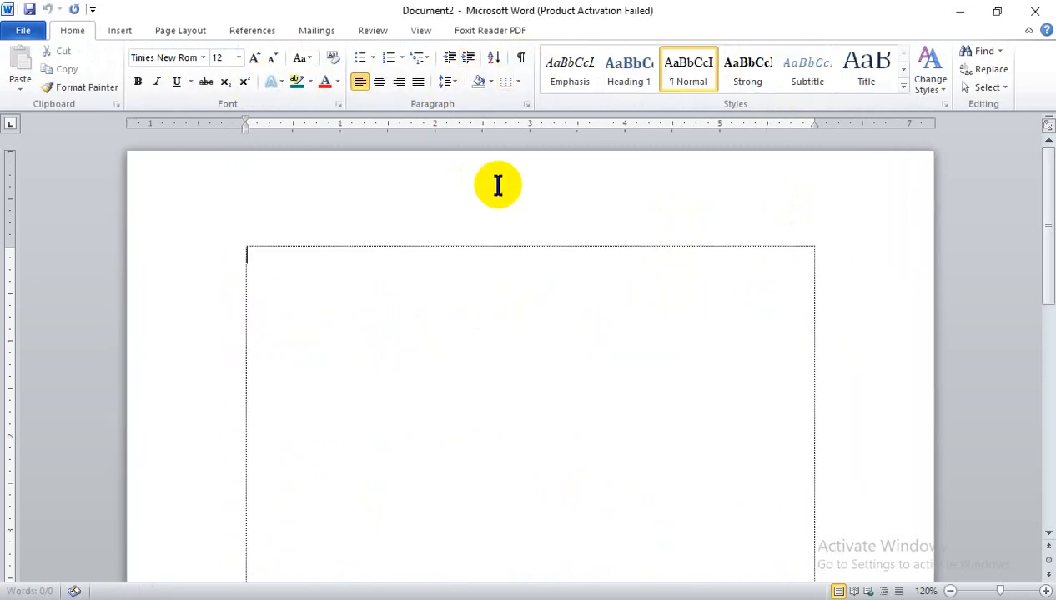
- Enter "Shyamoli" at the start of the blank document and enlarge it to 90 pt
click(122, 30)
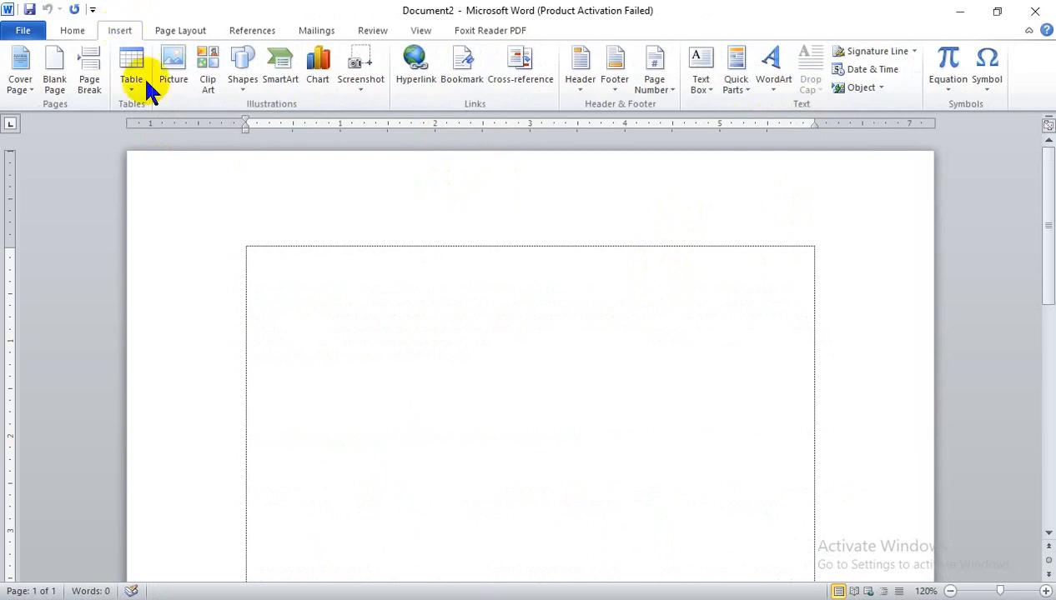
text(Shyamoli)
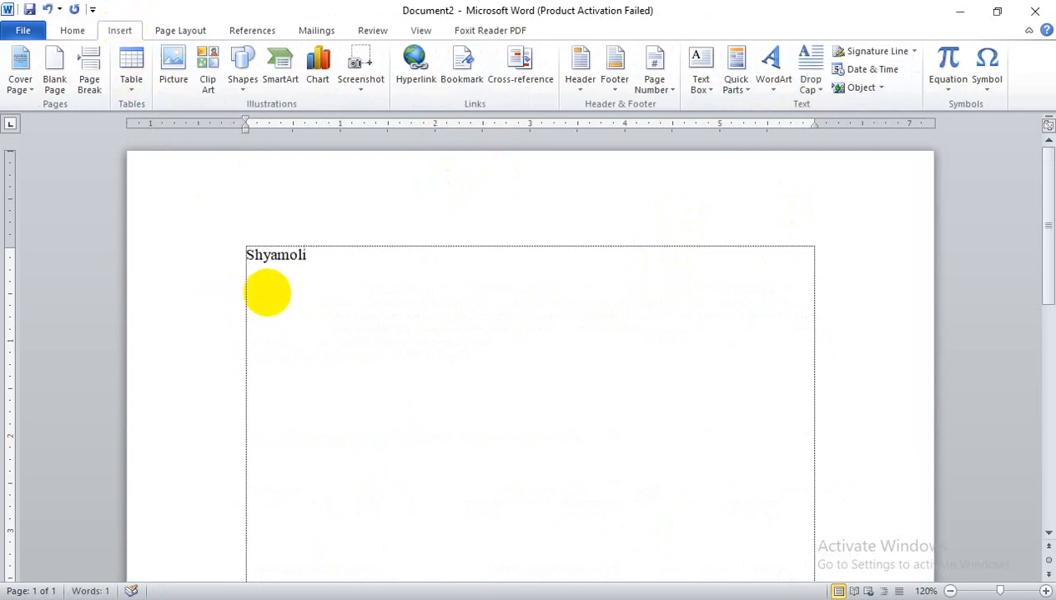
drag(304, 242, 202, 242)
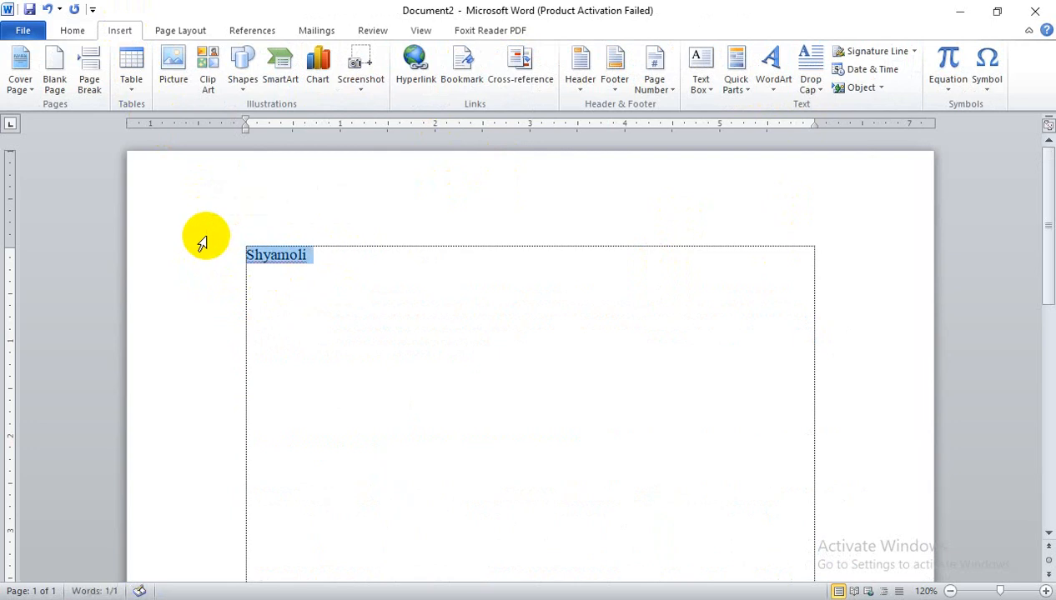
key(ctrl+shift+period)
key(ctrl+shift+period)
key(ctrl+shift+period)
key(ctrl+shift+period)
key(ctrl+shift+period)
key(ctrl+shift+period)
key(ctrl+shift+period)
key(ctrl+shift+period)
key(ctrl+shift+period)
key(ctrl+shift+period)
key(ctrl+shift+period)
key(ctrl+shift+period)
key(ctrl+shift+period)
key(ctrl+shift+period)
key(ctrl+shift+period)
key(ctrl+shift+period)
key(ctrl+shift+period)
key(ctrl+shift+comma)
key(ctrl+shift+comma)
key(ctrl+shift+comma)
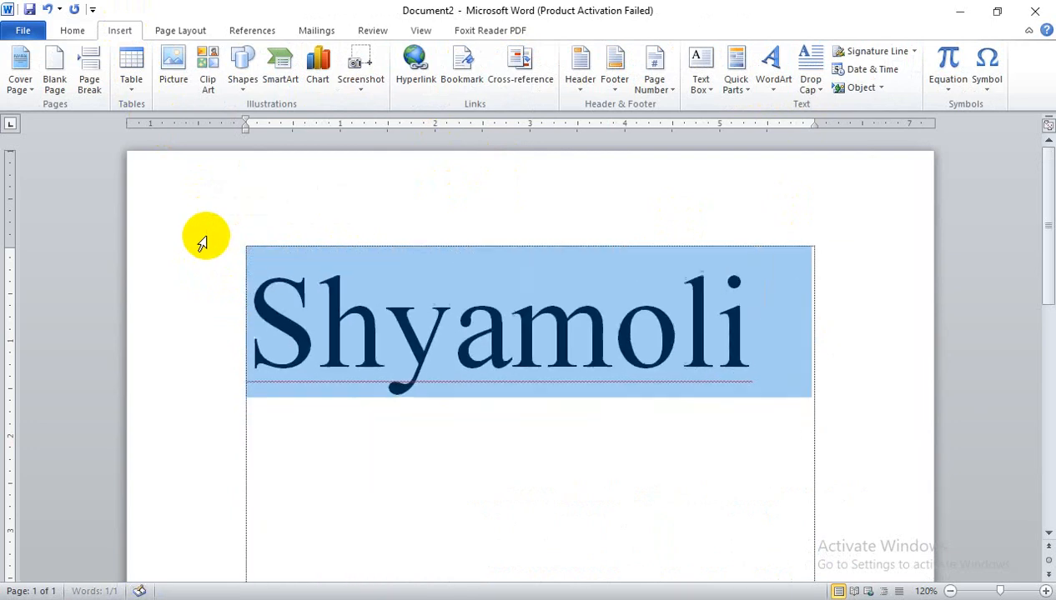
key(ctrl+shift+comma)
- Convert the selected word to WordArt with Gradient Fill - Black, Outline - White, Outer Shadow, and move it below the empty paragraph
click(776, 87)
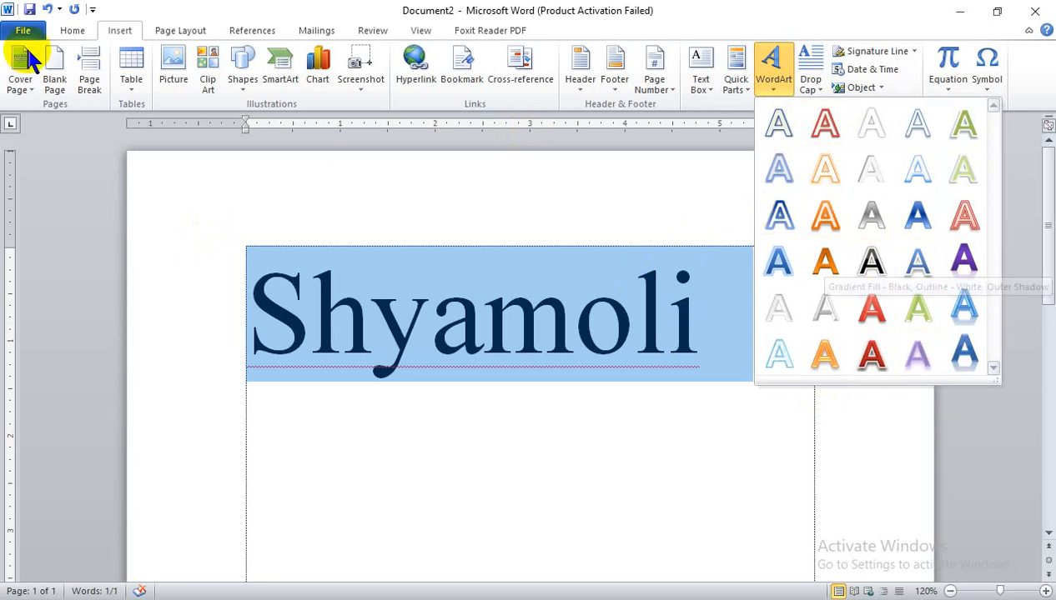
click(73, 31)
click(281, 82)
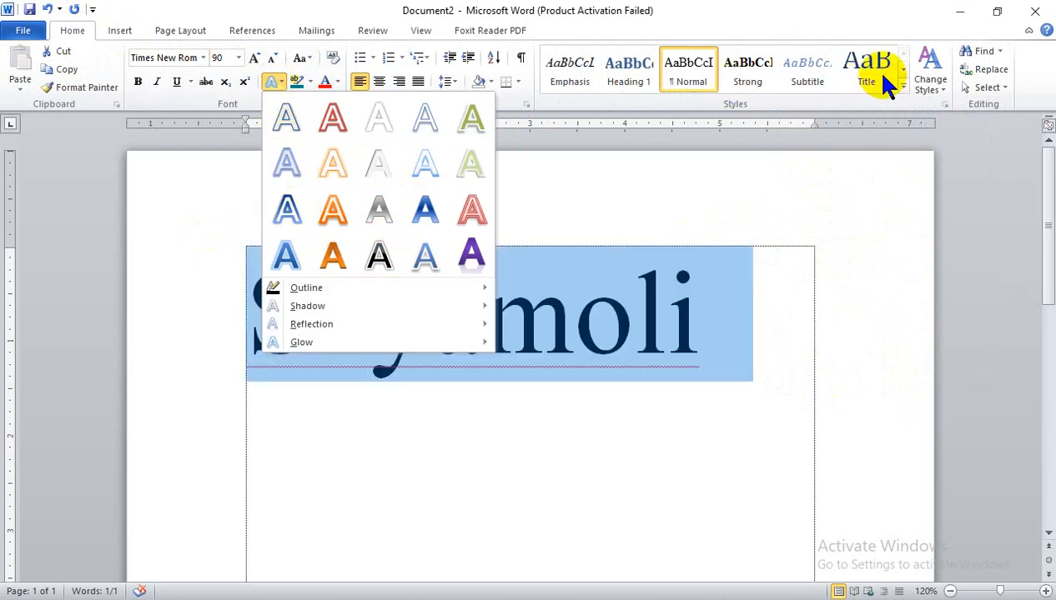
click(120, 31)
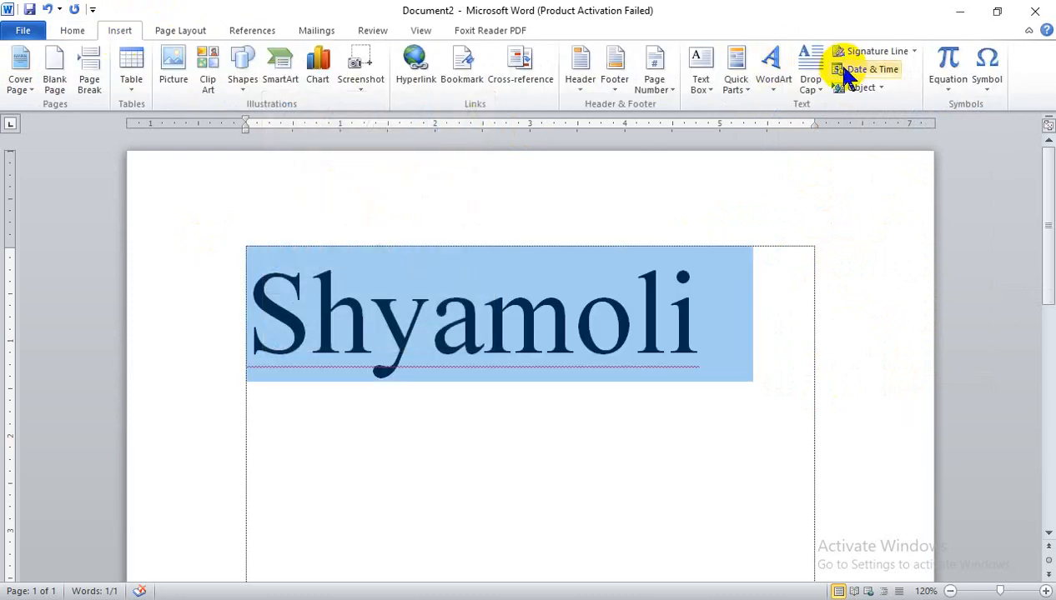
click(774, 82)
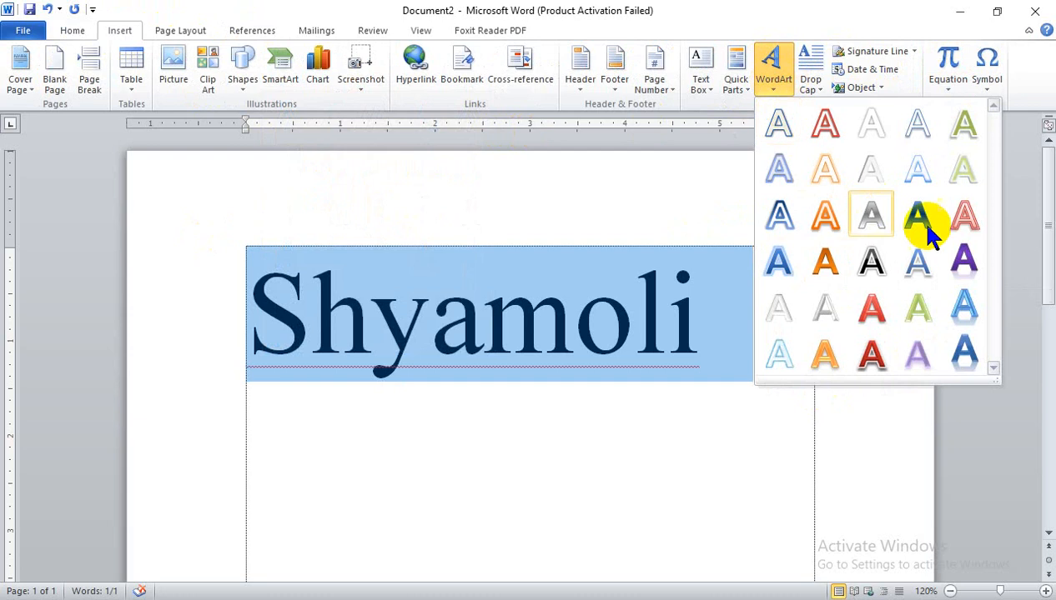
click(873, 265)
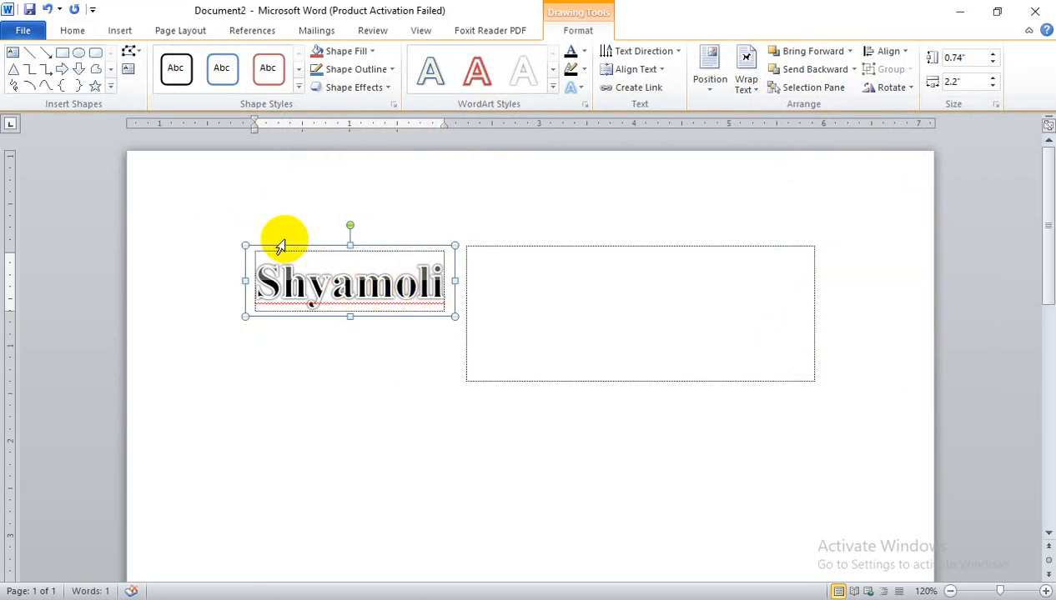
drag(295, 247, 350, 387)
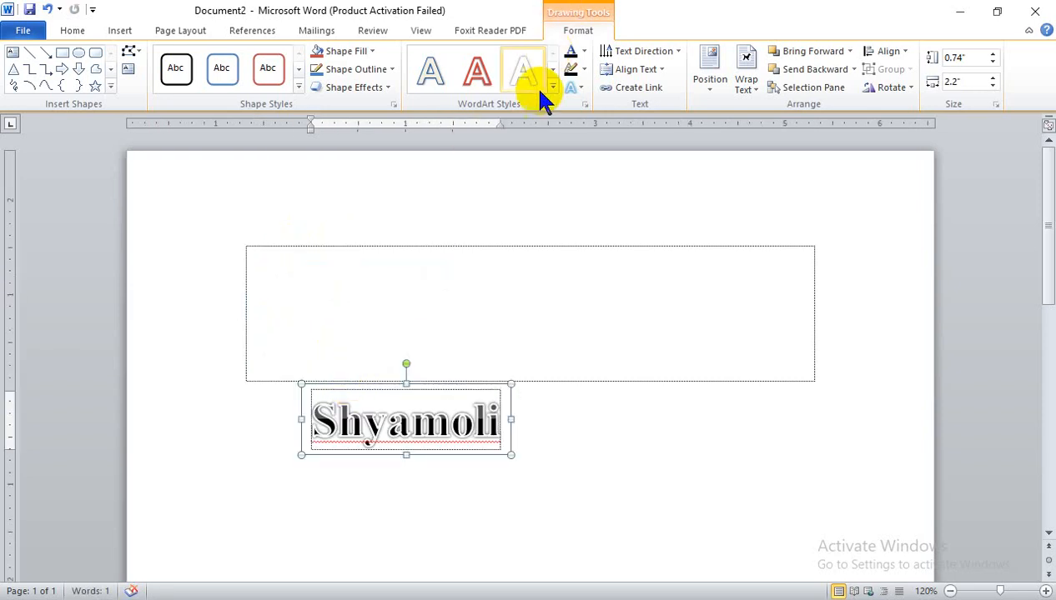
- Give the WordArt text a dark blue theme outline and the fourth bevel preset in the first row
click(584, 70)
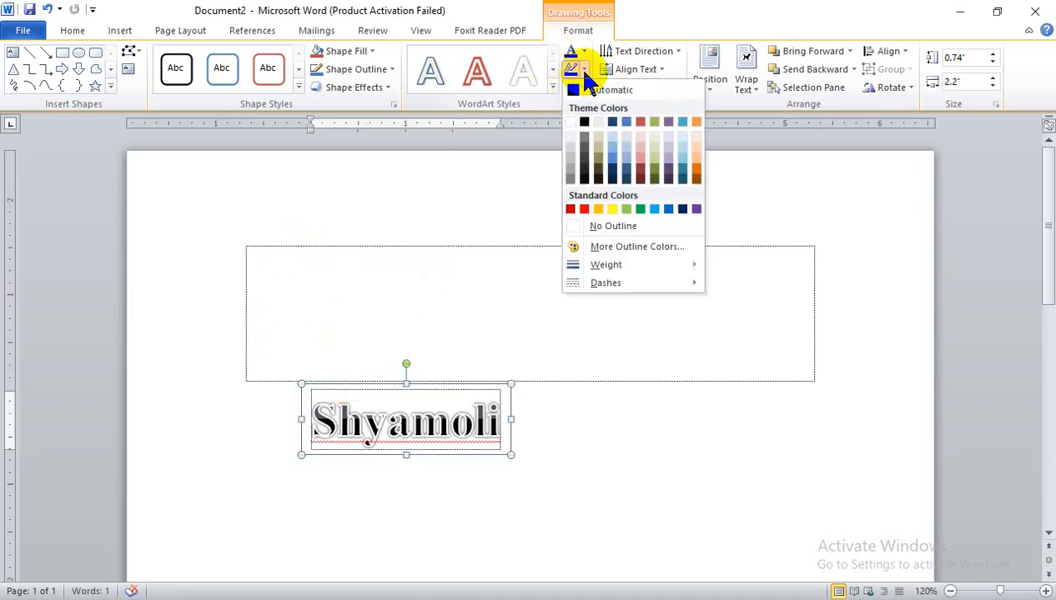
click(613, 123)
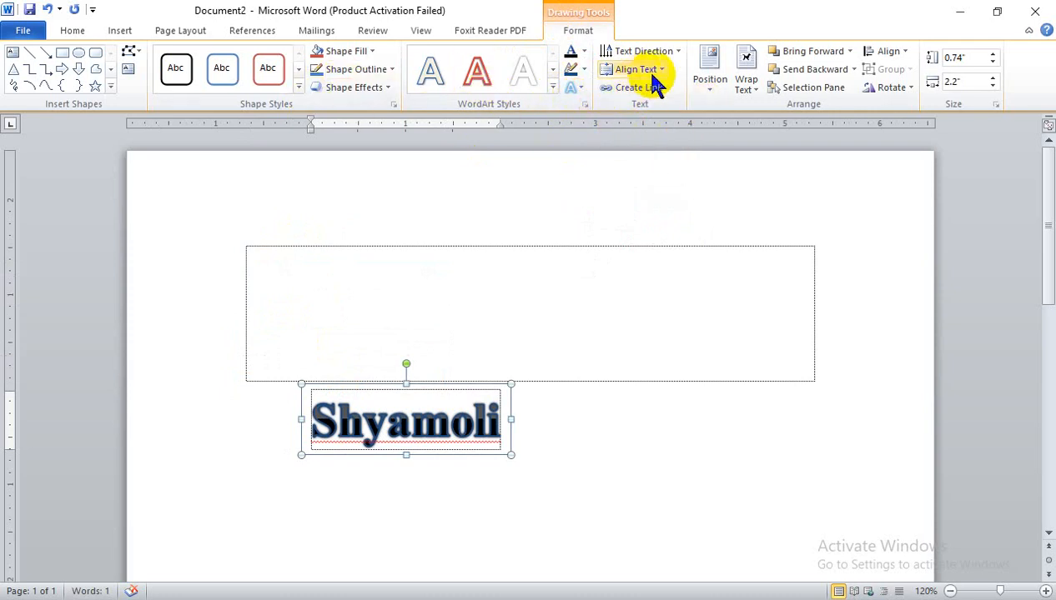
click(574, 87)
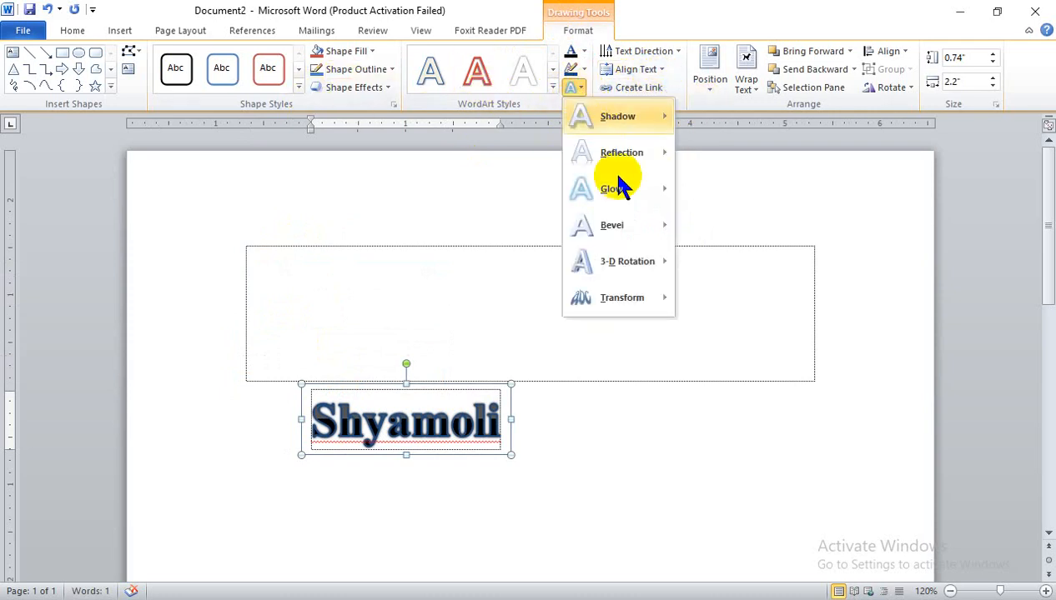
mouse_move(629, 235)
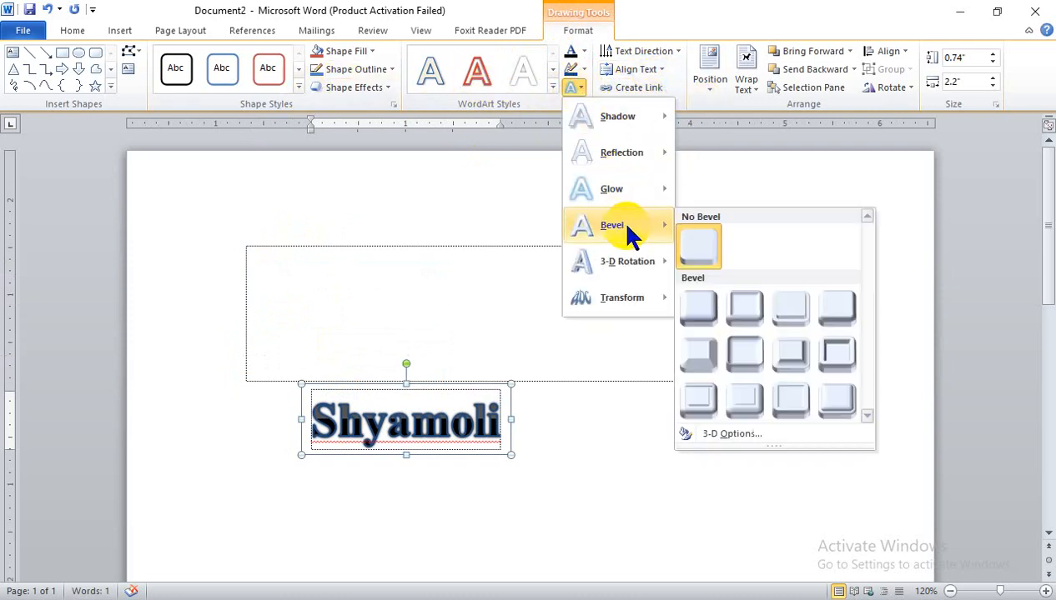
click(834, 315)
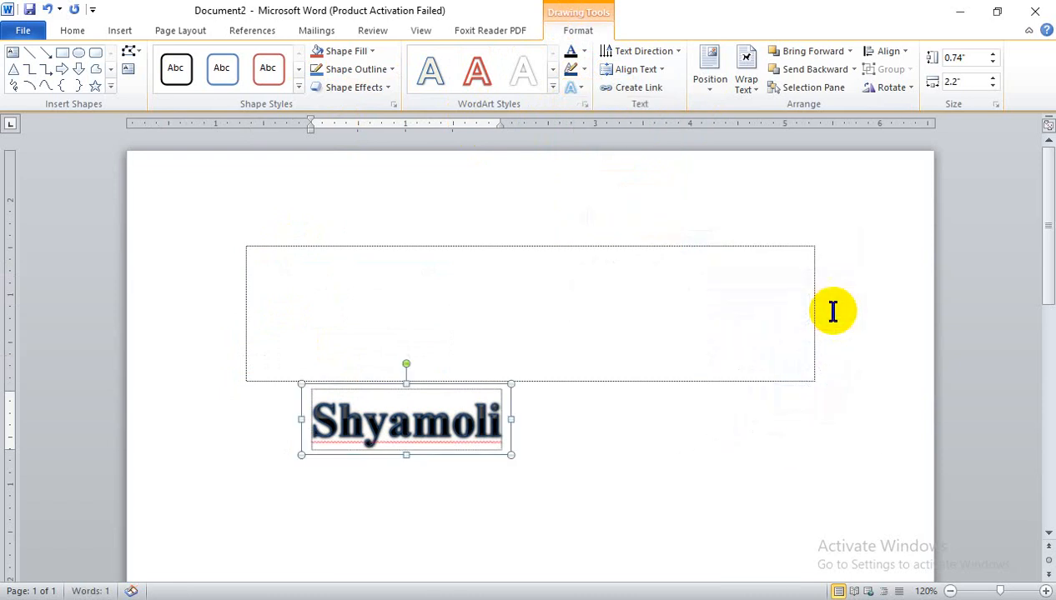
click(735, 461)
- Move the WordArt up beside the empty paragraph, towards the middle of the page
click(463, 439)
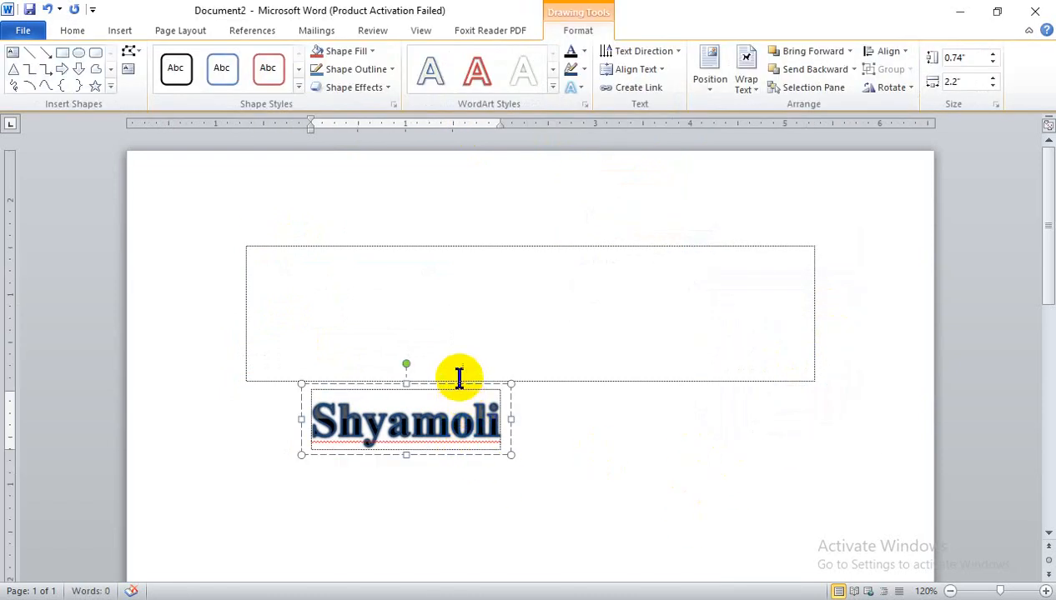
drag(469, 385, 630, 258)
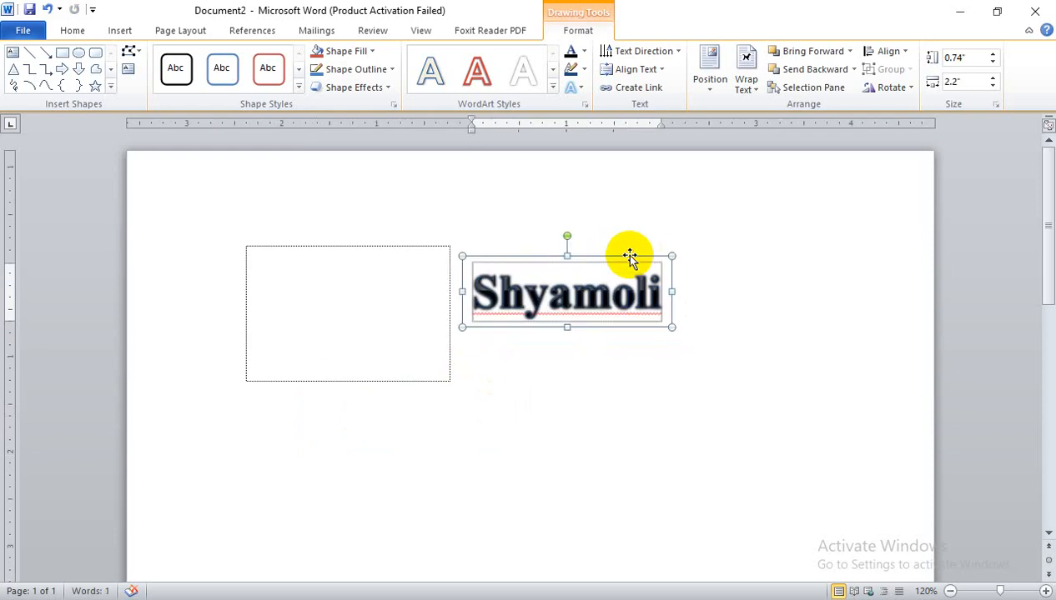
click(746, 80)
click(653, 445)
- Enter "Shyamoli" again as 90 pt body text and try to apply the grey gradient text effect
click(306, 337)
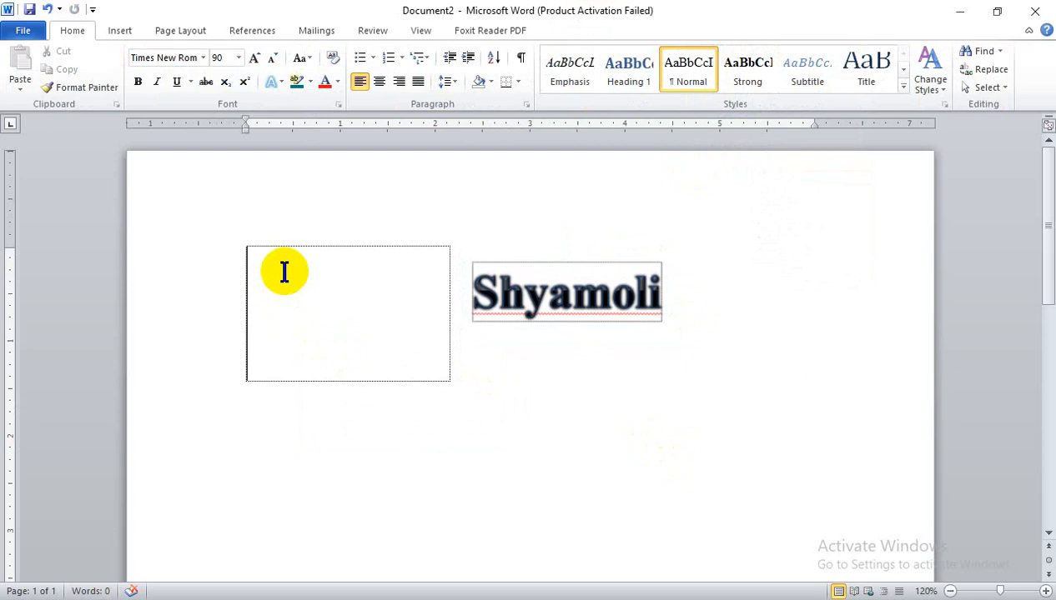
text(Shyamoli)
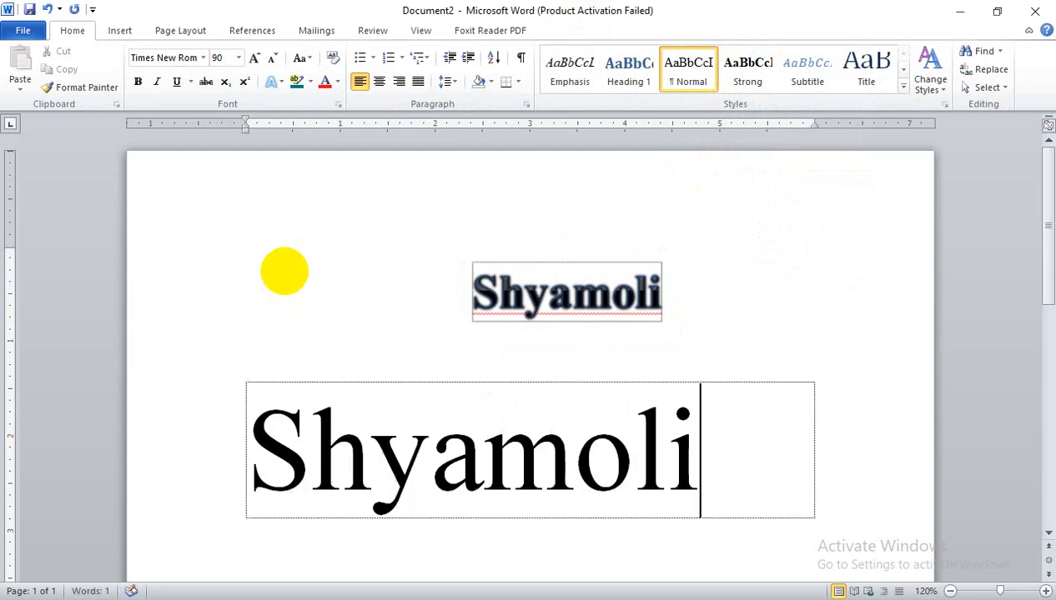
click(272, 81)
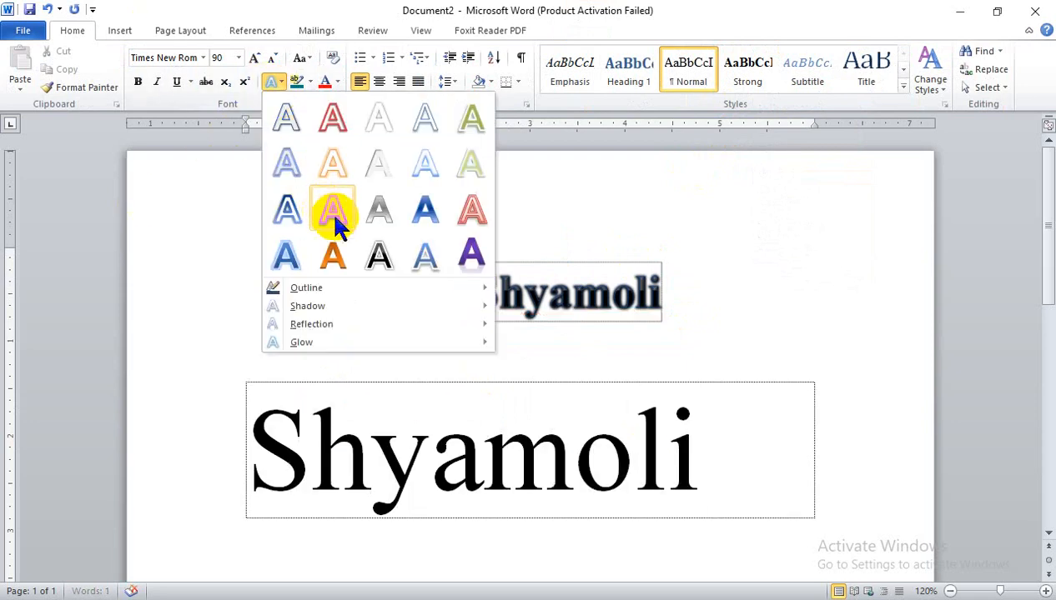
click(377, 215)
- Apply the blue text effect, first in the third row of presets, to the large body word "Shyamoli"
drag(730, 501, 209, 478)
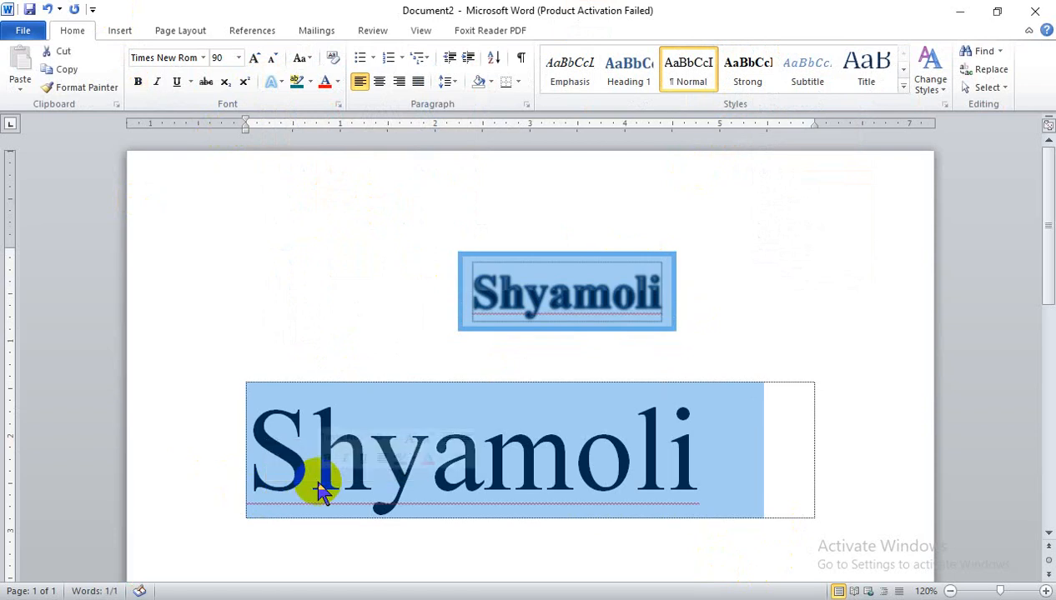
click(703, 492)
drag(703, 492, 292, 491)
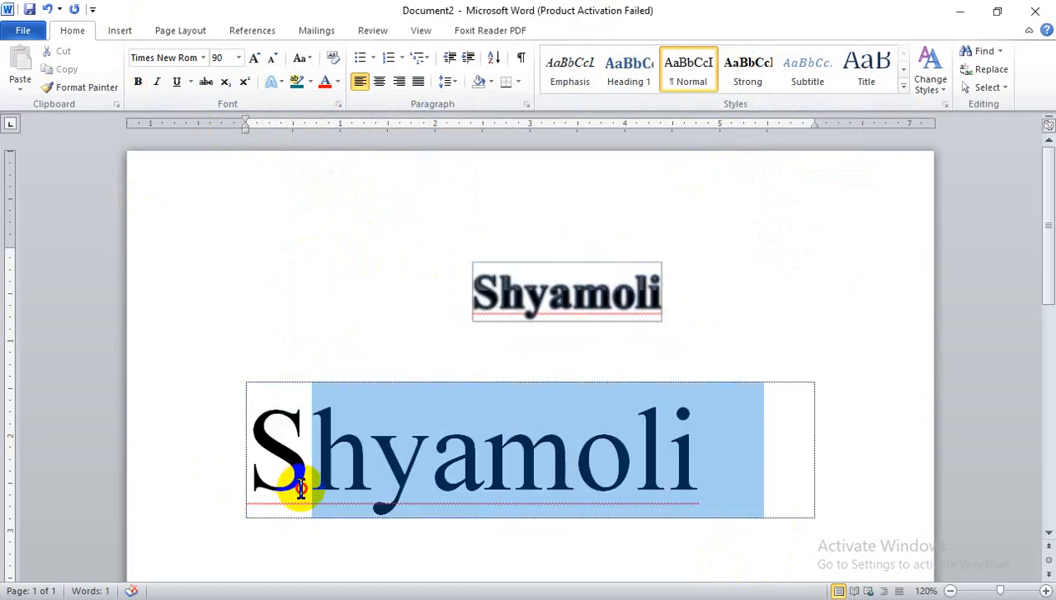
click(316, 430)
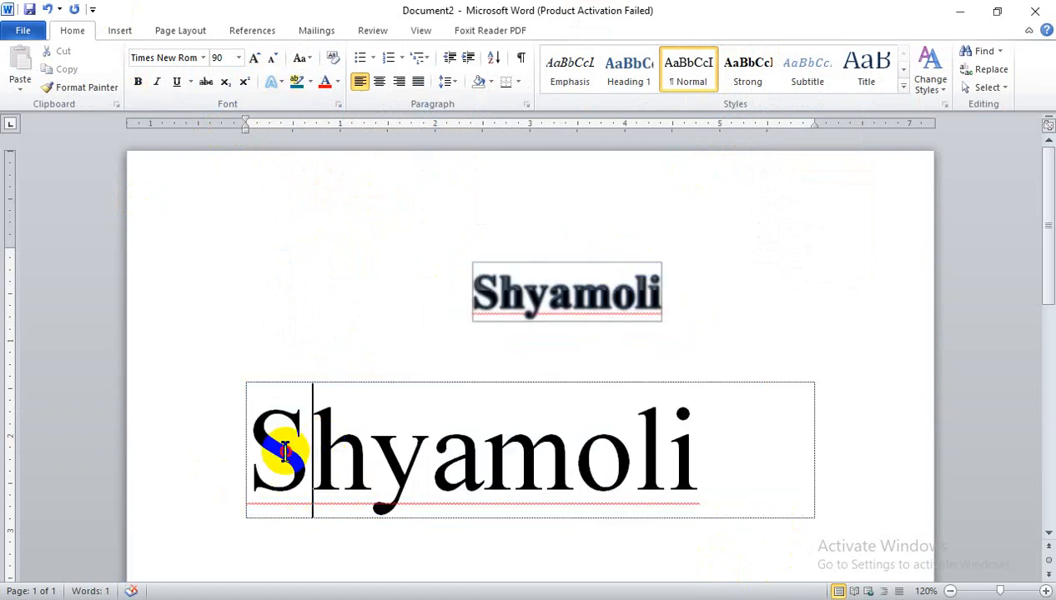
shift+click(471, 477)
drag(472, 477, 442, 484)
drag(276, 461, 787, 455)
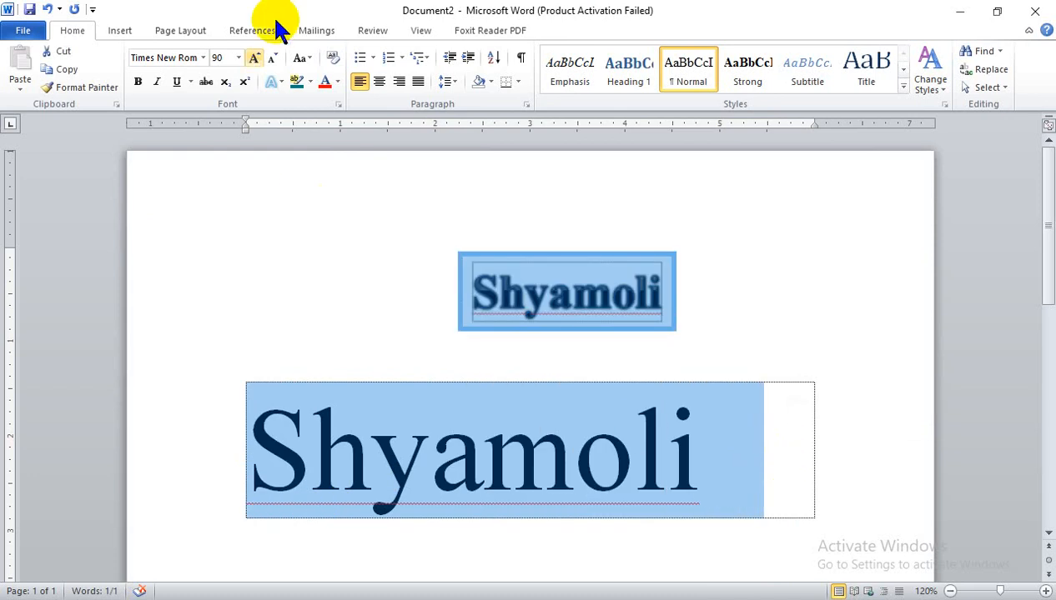
click(271, 81)
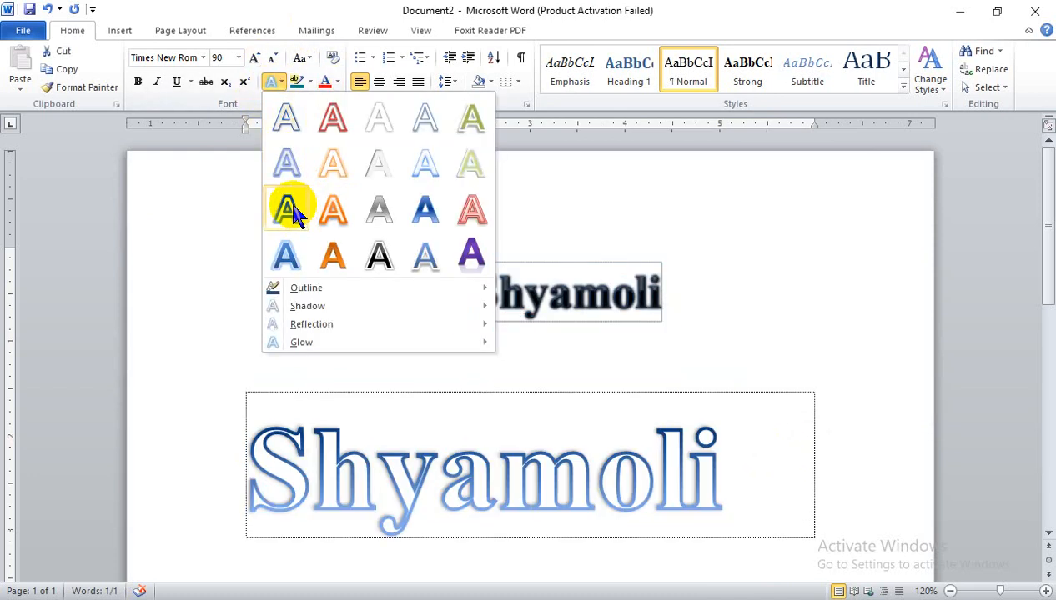
click(291, 204)
- Set the WordArt's text wrapping to Behind Text and move it below the large body word
click(565, 292)
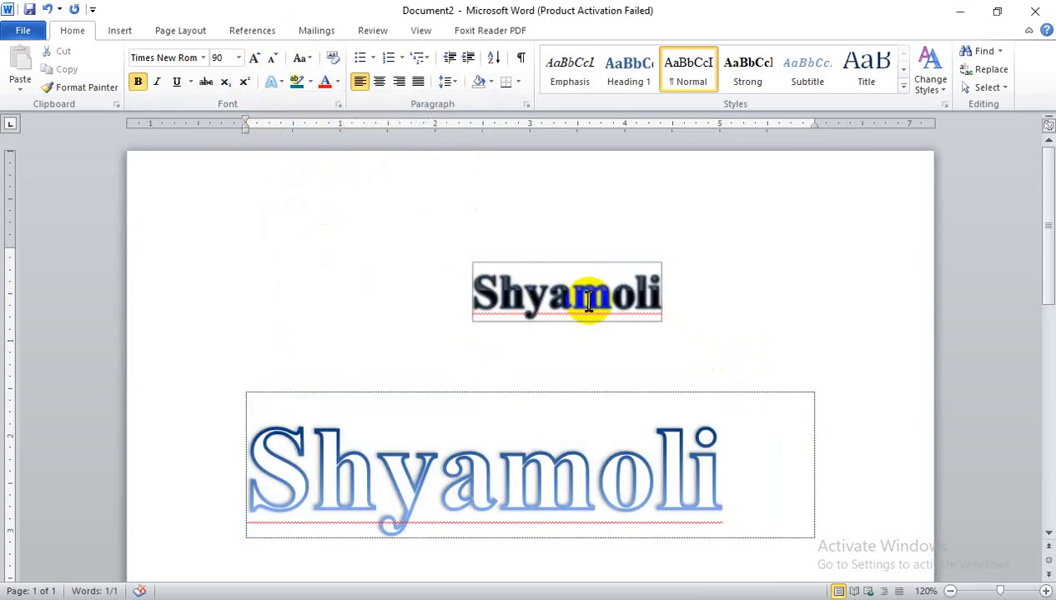
click(598, 430)
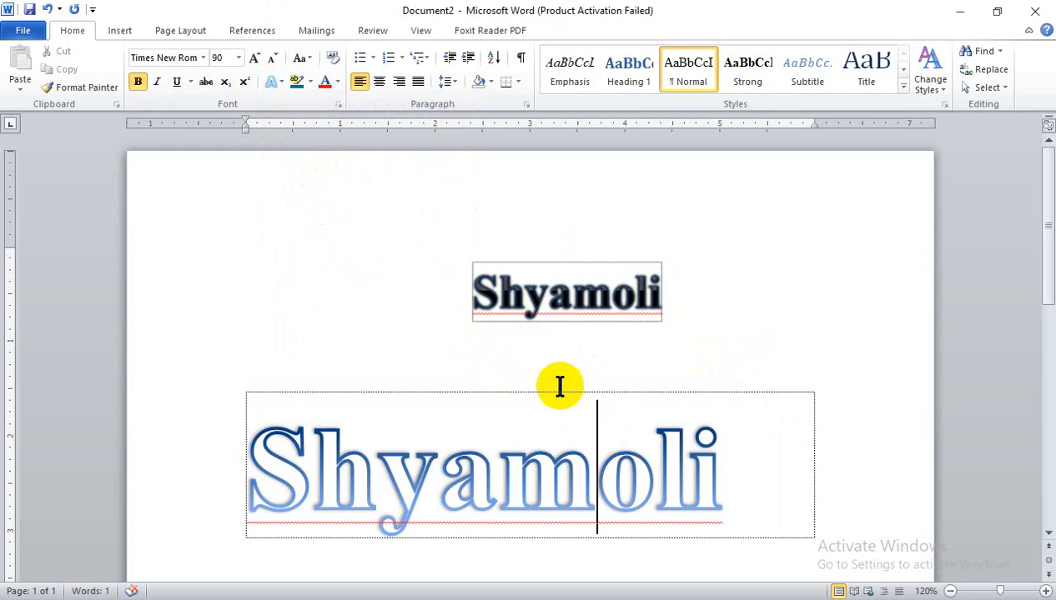
click(535, 319)
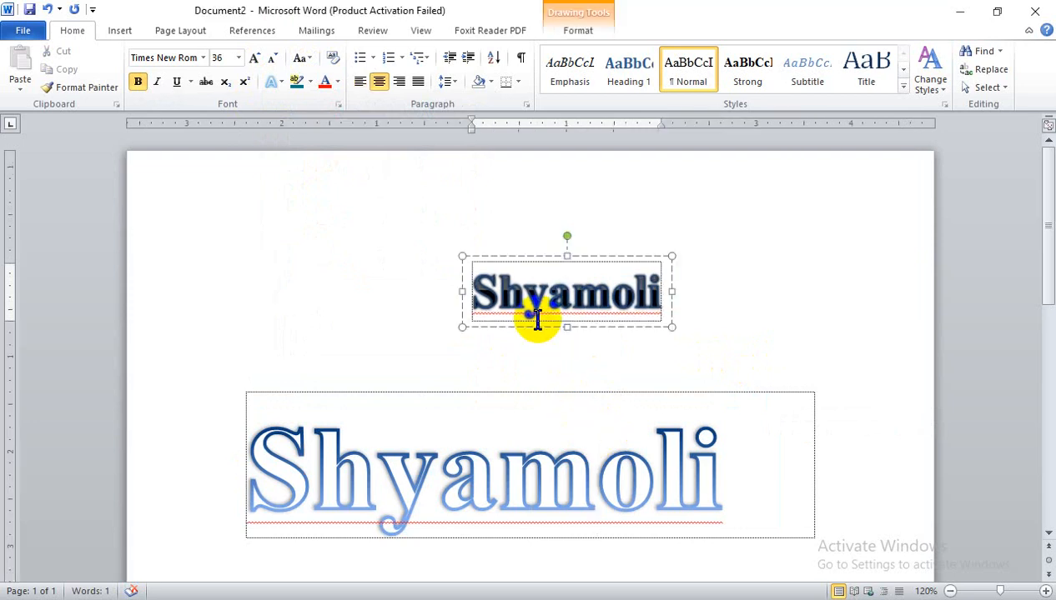
click(575, 30)
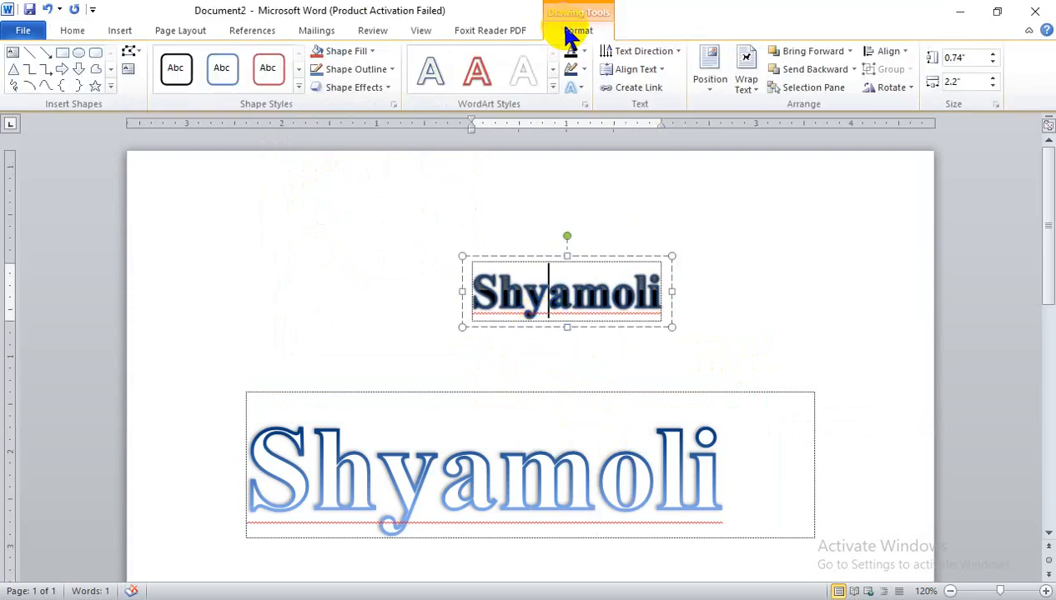
click(759, 93)
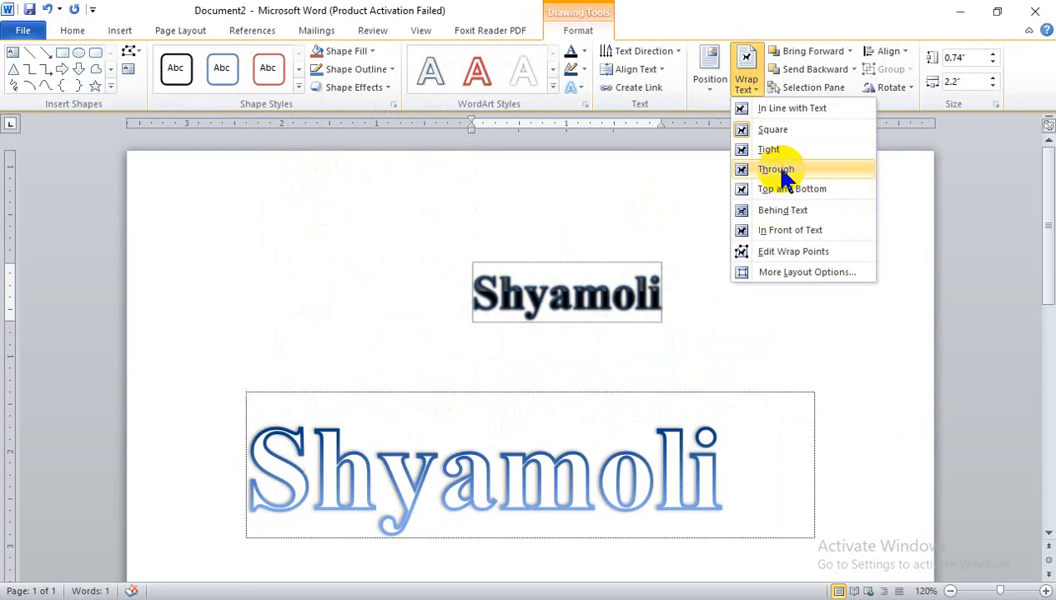
click(780, 211)
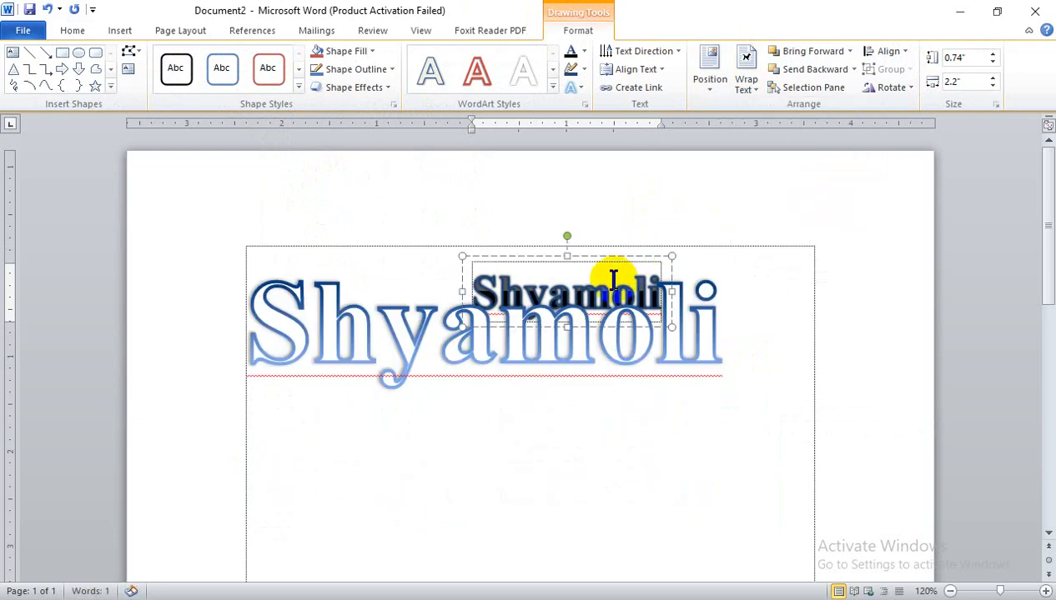
drag(617, 258, 716, 424)
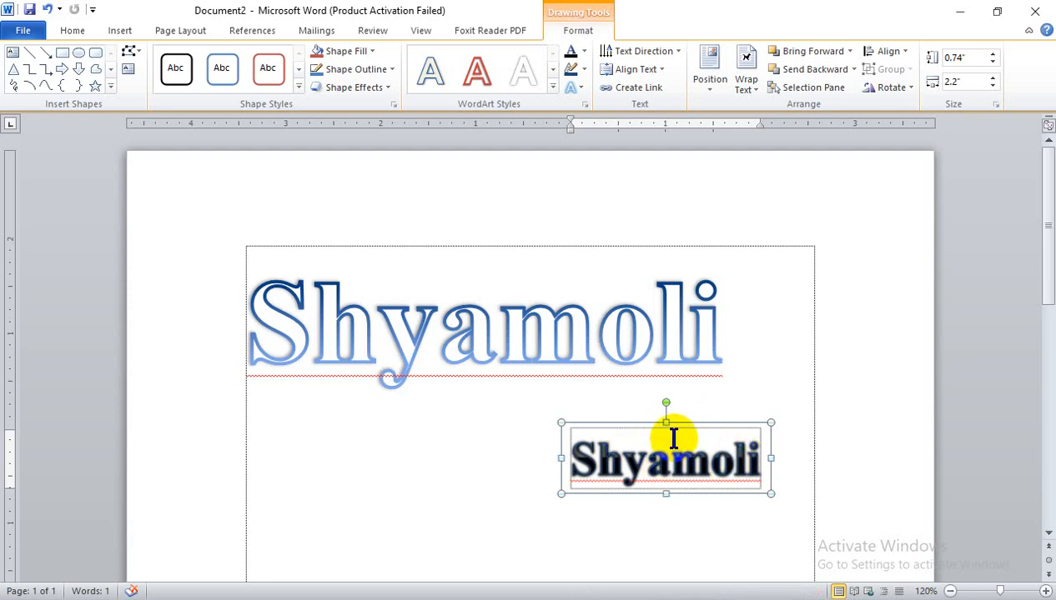
- Delete the large body word "Shyamoli", keeping only the WordArt
click(449, 346)
drag(709, 343, 88, 354)
key(Delete)
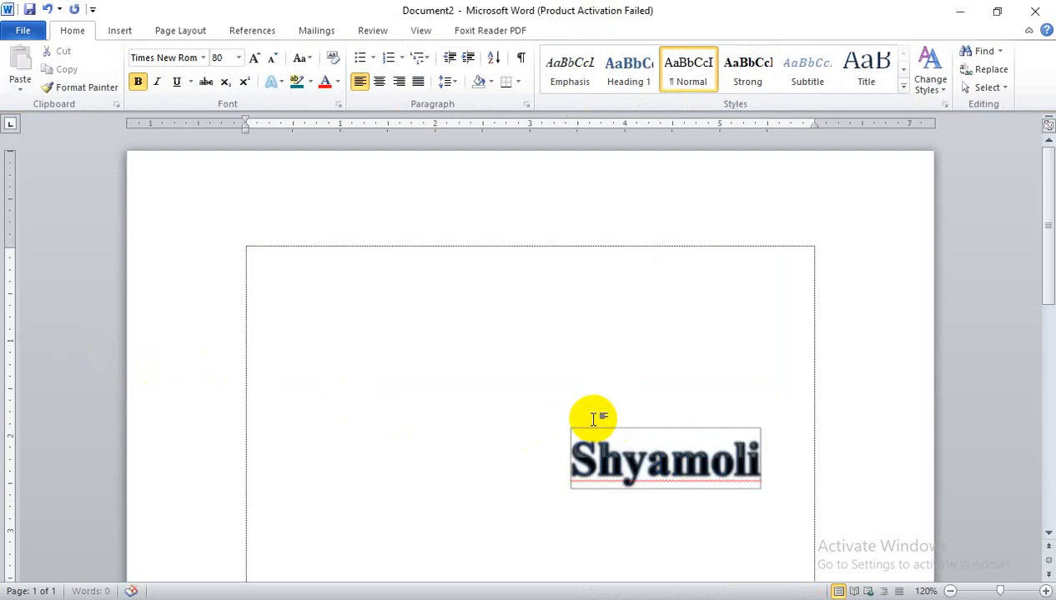
- Move the WordArt up to the page's top margin and widen its box almost to the right margin
click(667, 434)
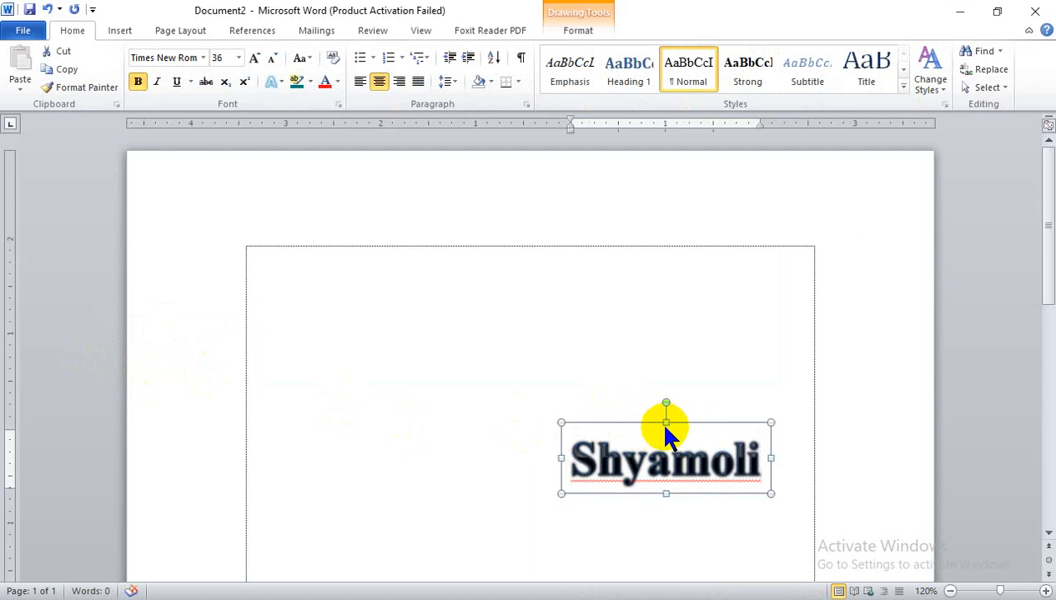
mouse_move(650, 425)
mouse_down()
mouse_move(467, 254)
mouse_move(409, 239)
mouse_up()
drag(529, 276, 809, 294)
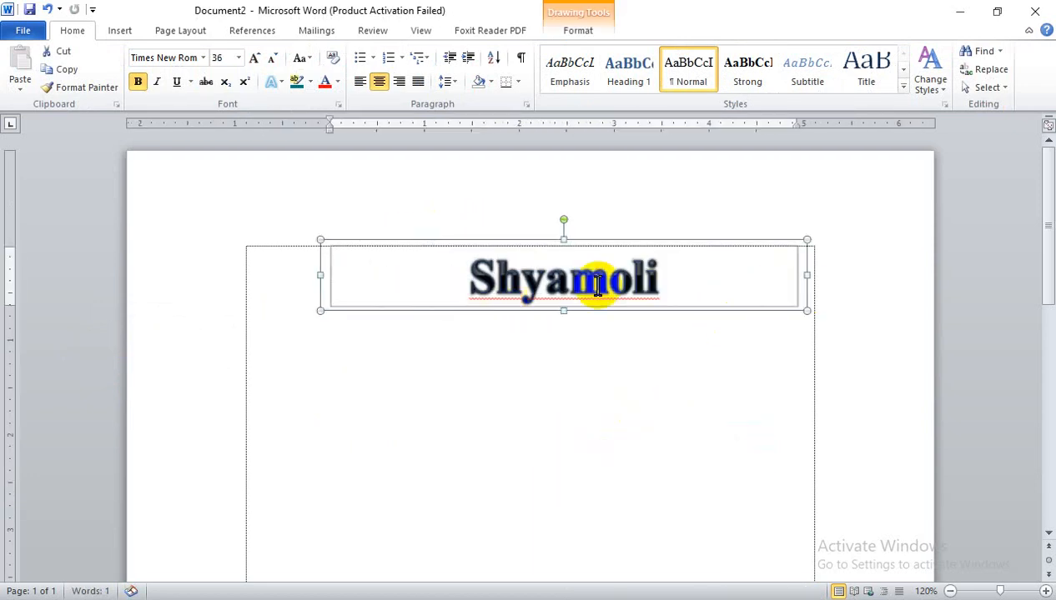
click(681, 318)
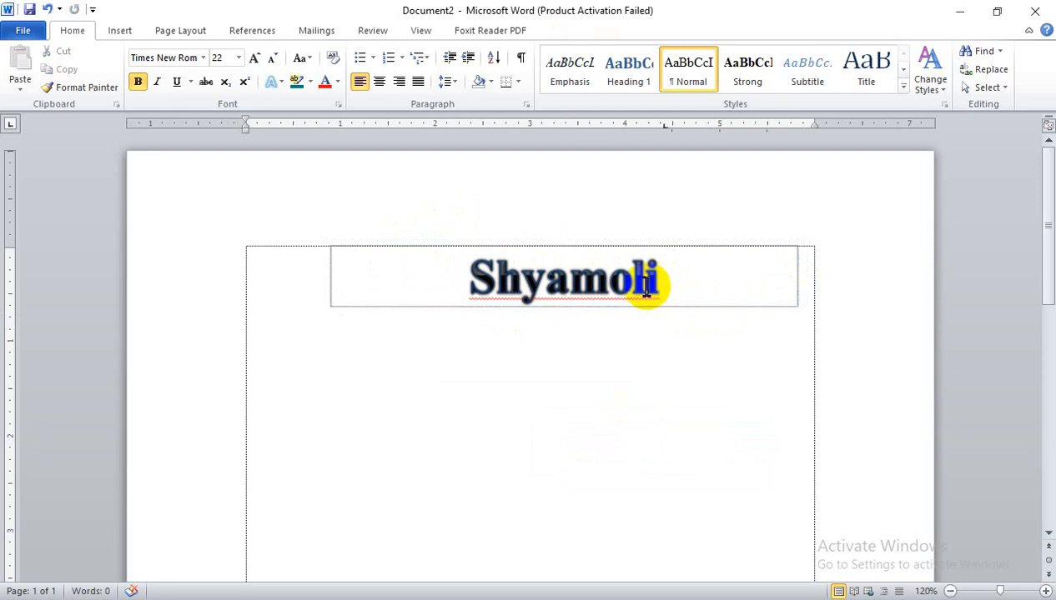
- Extend the WordArt text to "Shyamoli Ideal Technical College"
click(649, 289)
double_click(664, 292)
click(659, 288)
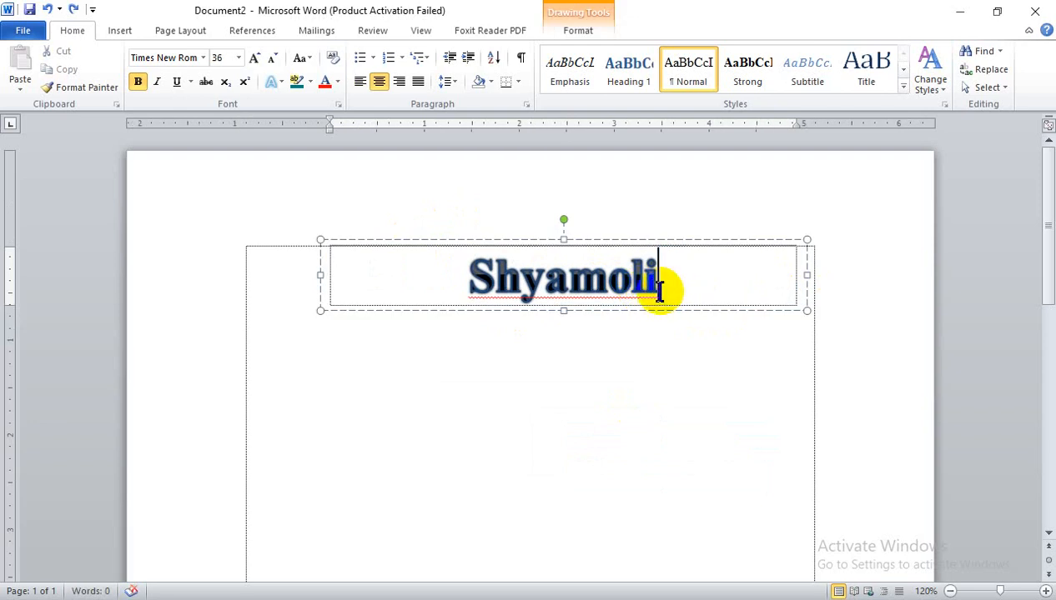
text(Idea)
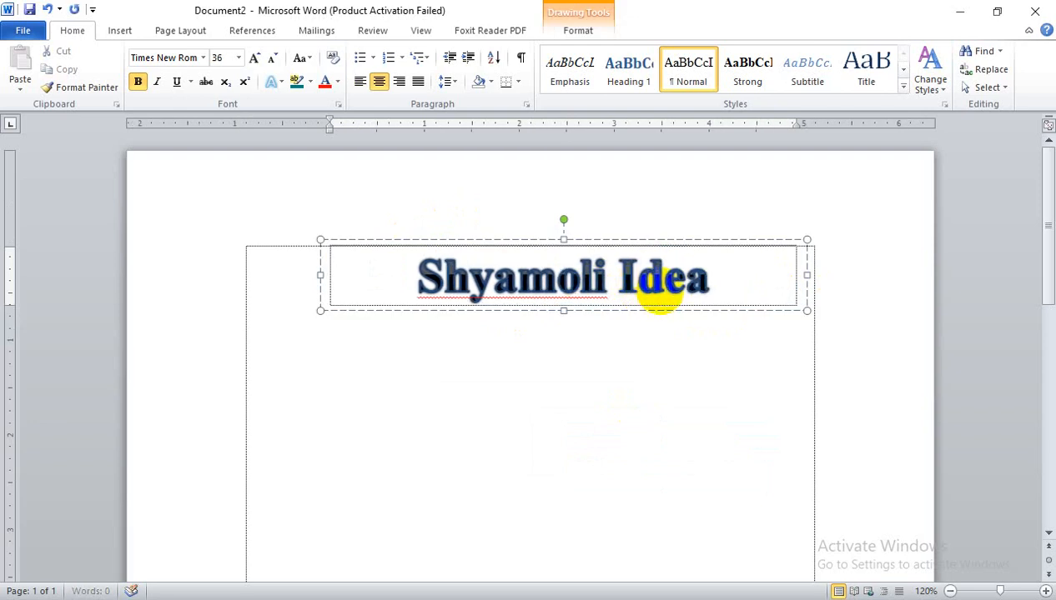
text(l Technical)
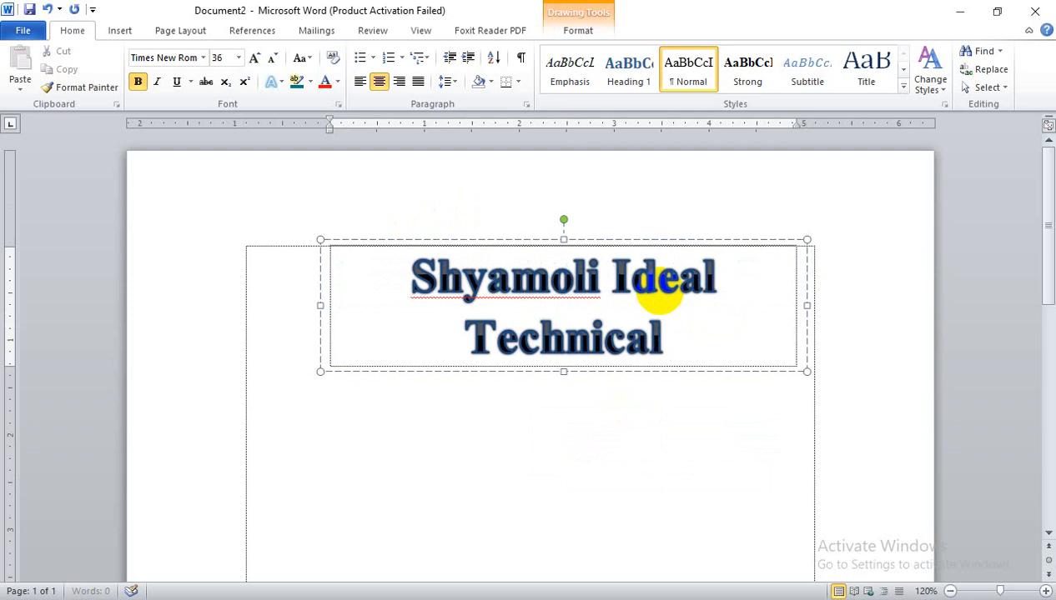
text( College)
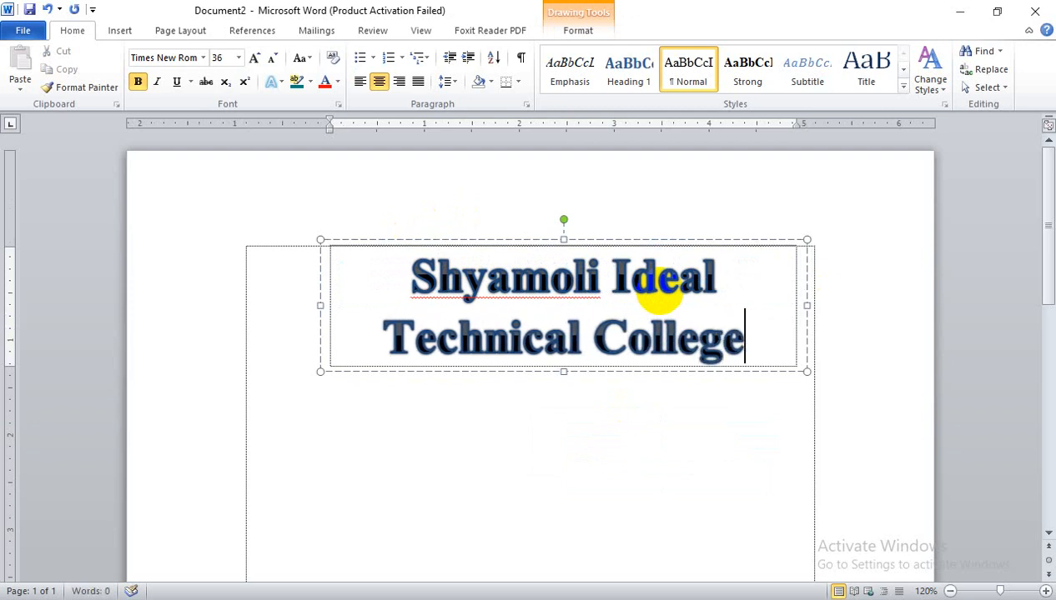
- Widen the WordArt box leftward to about 5.94" and set its text to 28 pt to fit one line
drag(320, 306, 242, 311)
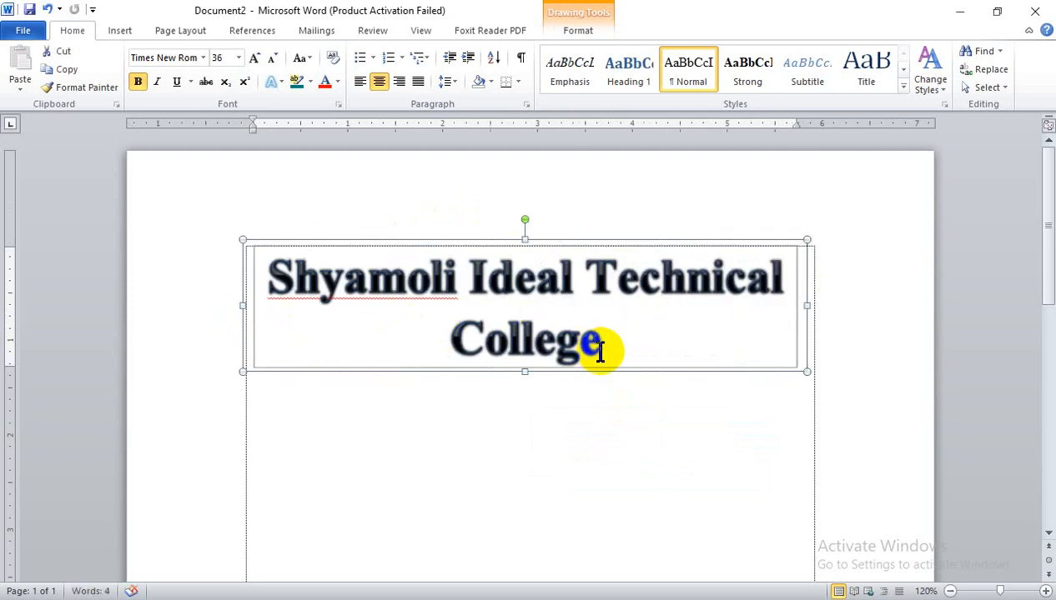
drag(599, 351, 217, 285)
key(ctrl+shift+comma)
key(ctrl+shift+comma)
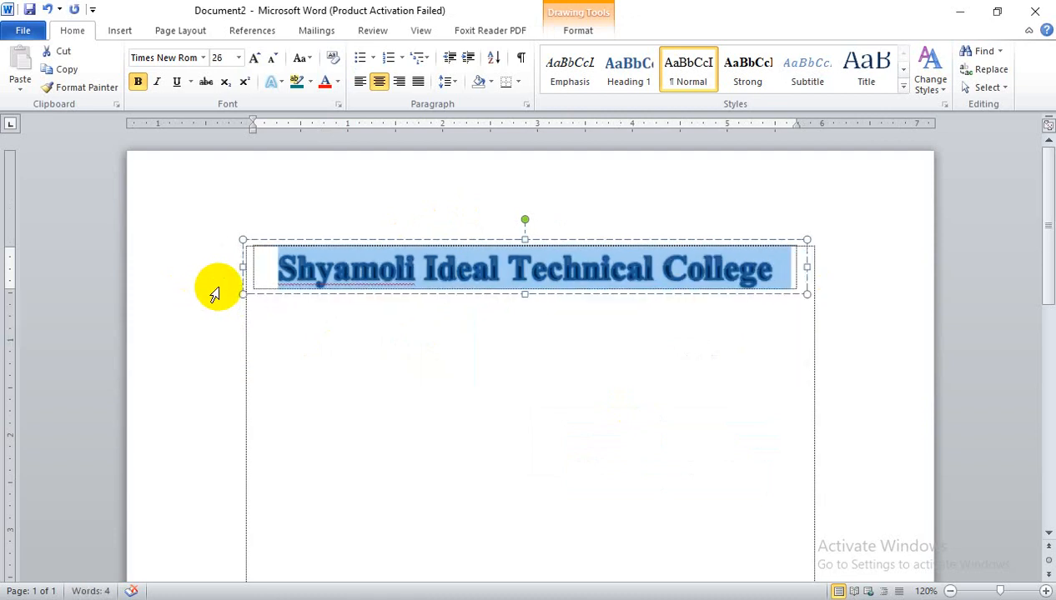
key(ctrl+shift+period)
click(348, 361)
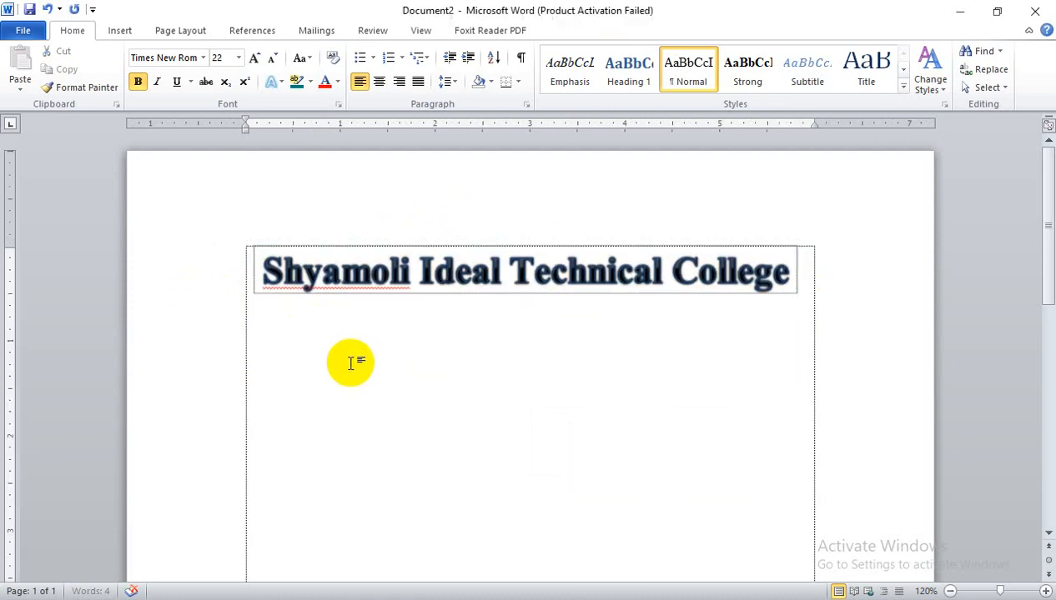
- Change the college-name WordArt's text wrapping to Through
click(499, 264)
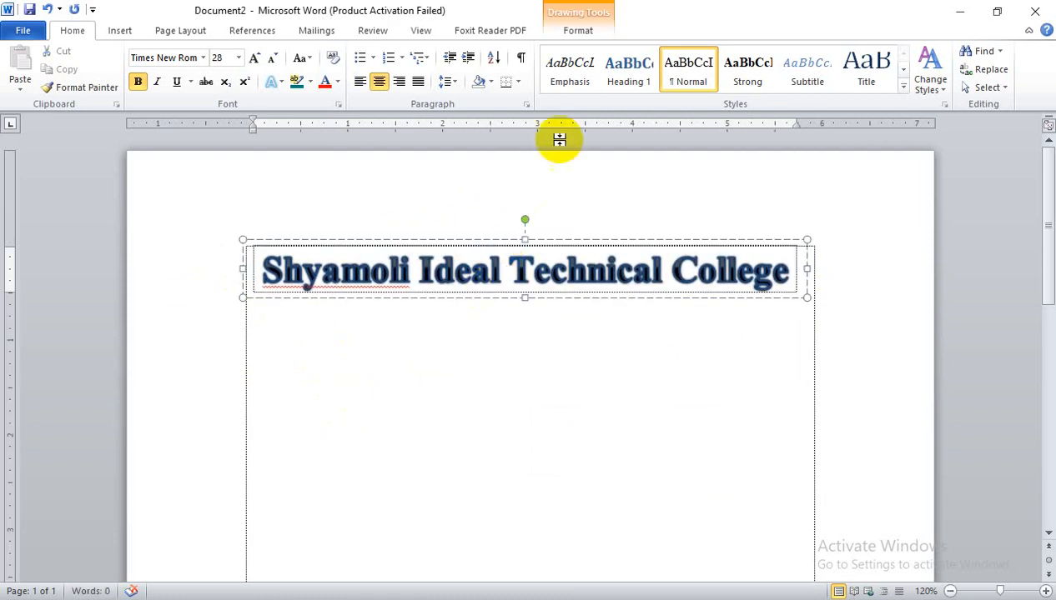
click(587, 33)
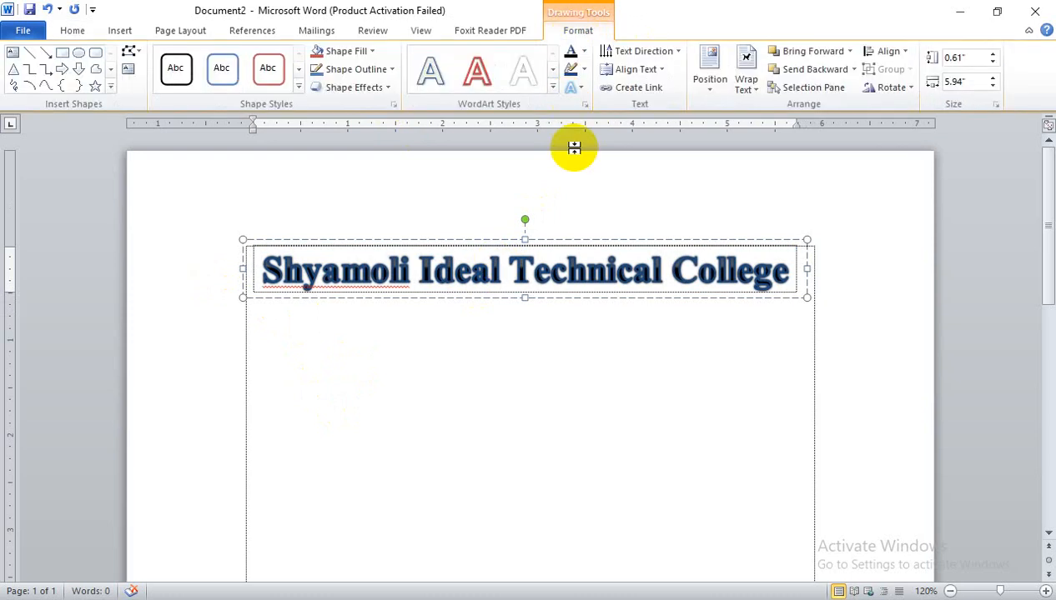
click(745, 89)
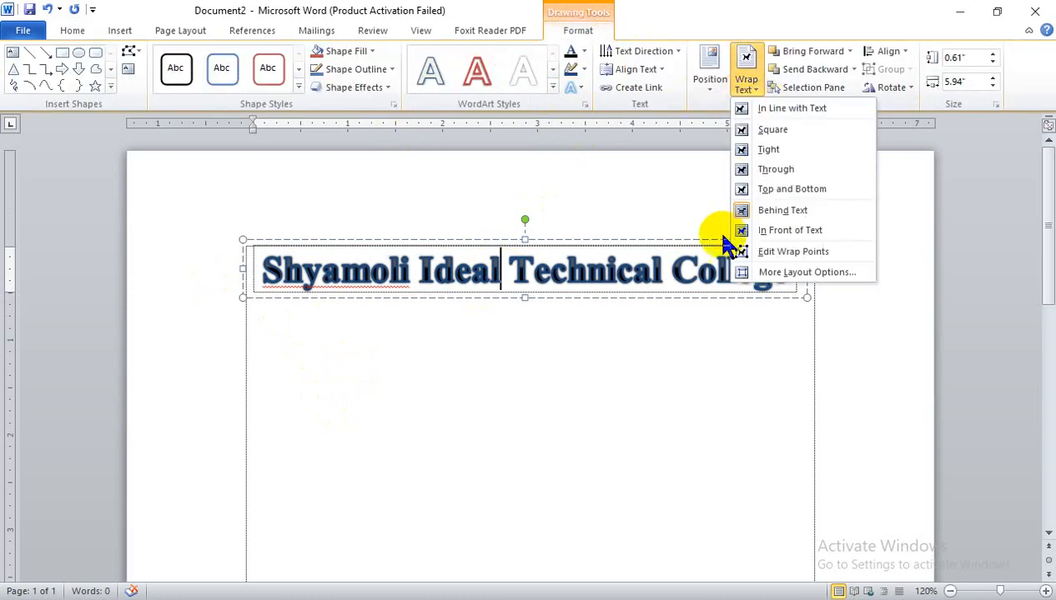
click(769, 169)
- Start a new body paragraph and enter the filler text "ajsd;lfj;lasdjf;lsdajf;sldajf;lsdajf;asdf" beneath the WordArt
click(599, 360)
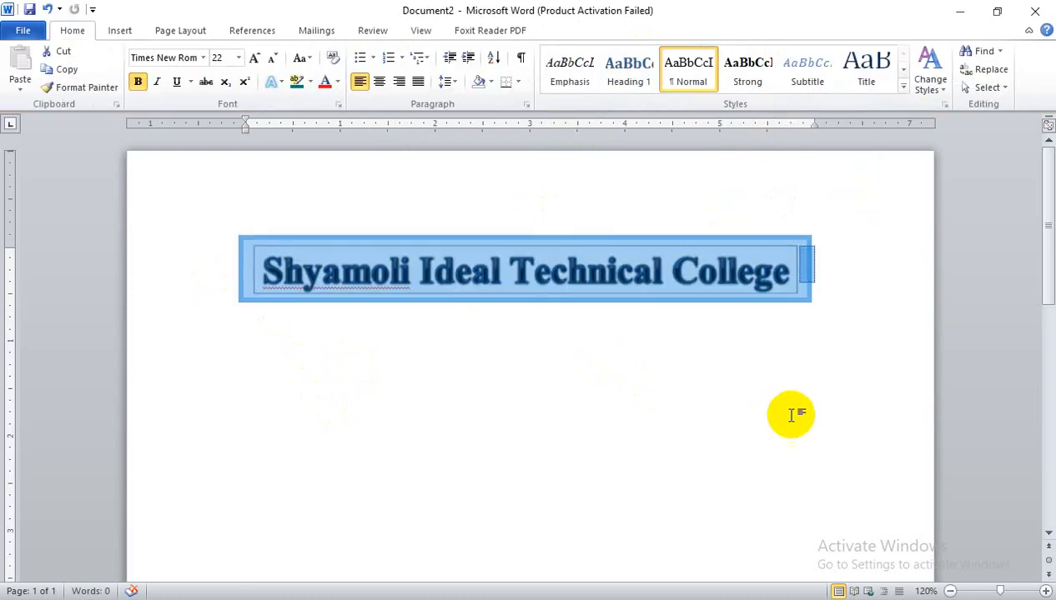
key(Return)
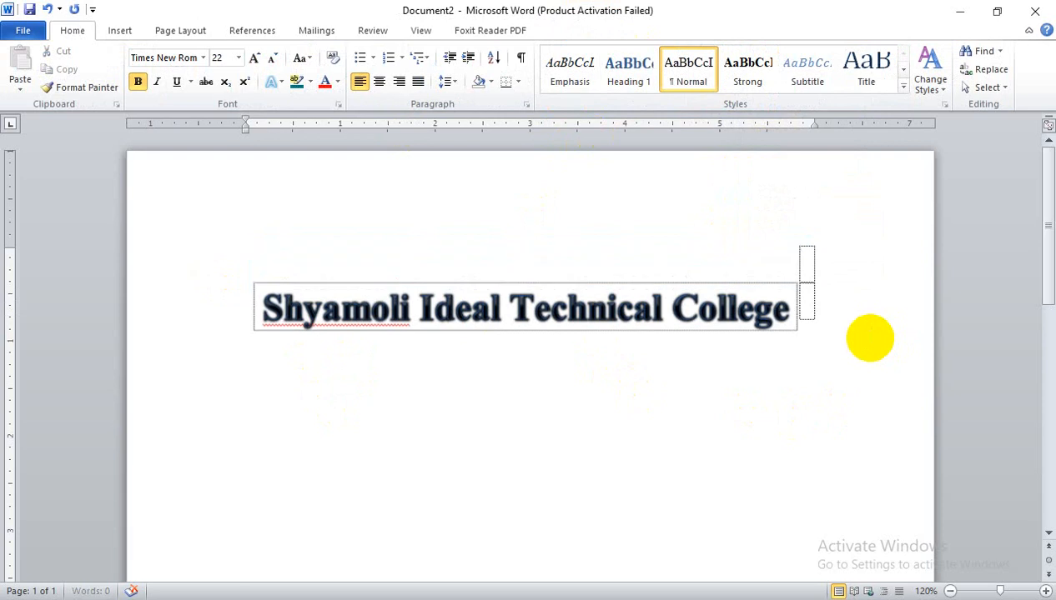
text(ajsdl;kfj;lasdjf;lsdajf;sldajf;lsdajf;asdf)
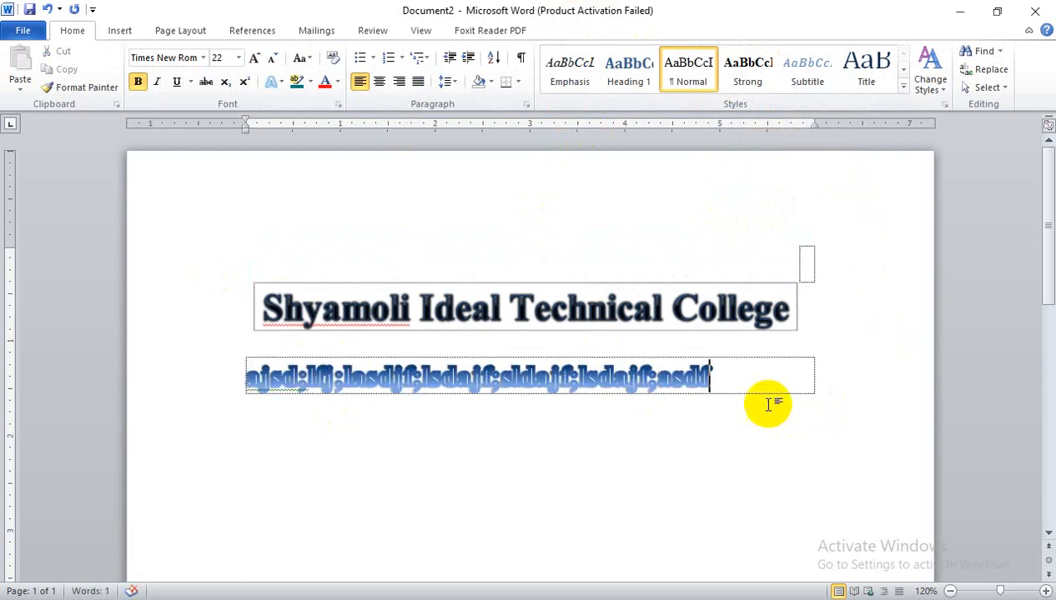
- Set the filler line's text effect outline to No Outline
drag(766, 405, 169, 277)
click(138, 82)
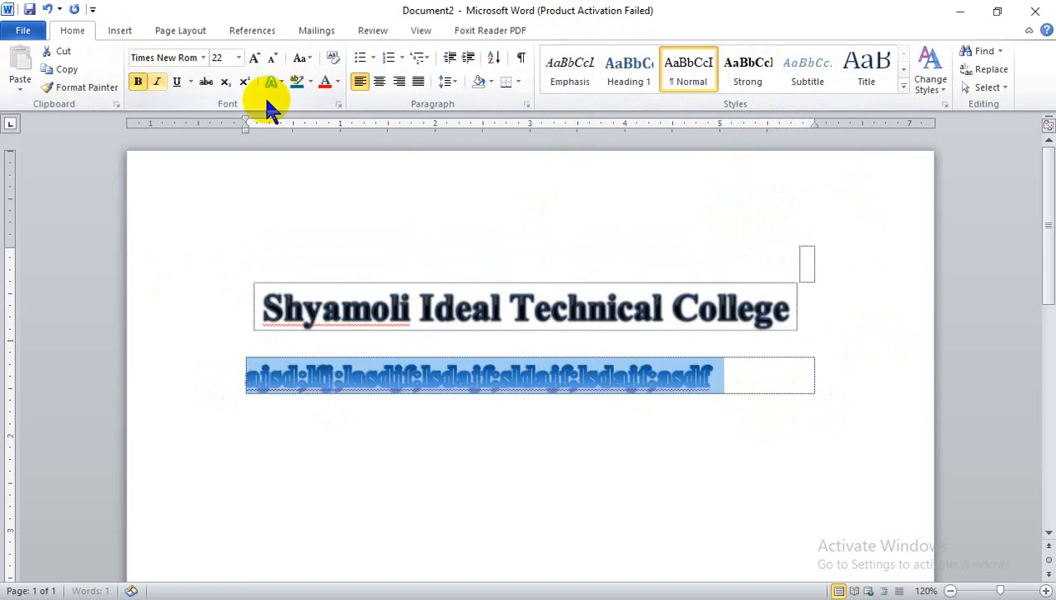
click(273, 82)
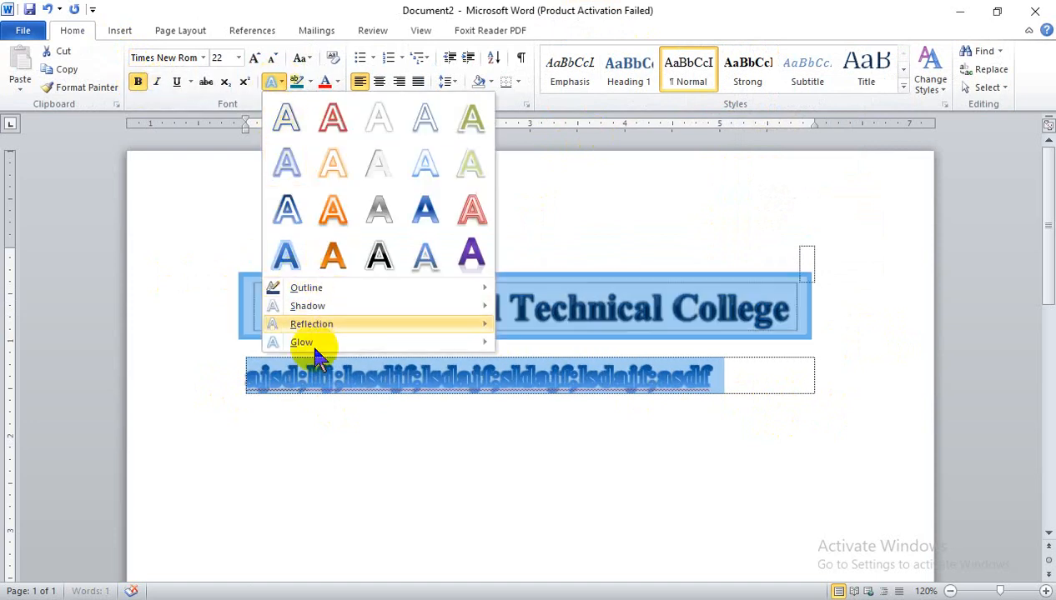
mouse_move(331, 292)
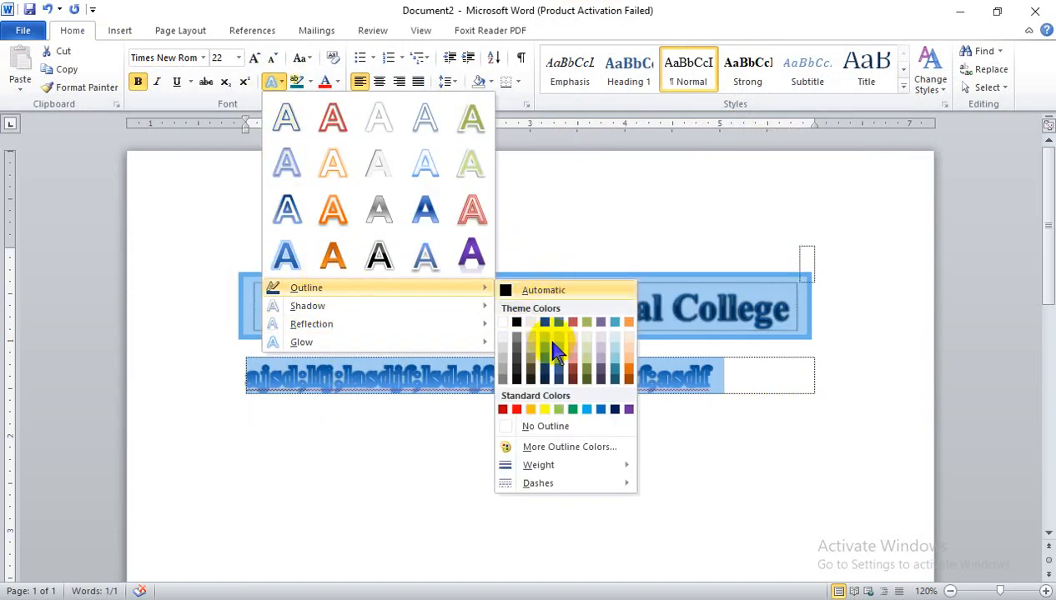
click(534, 426)
click(471, 388)
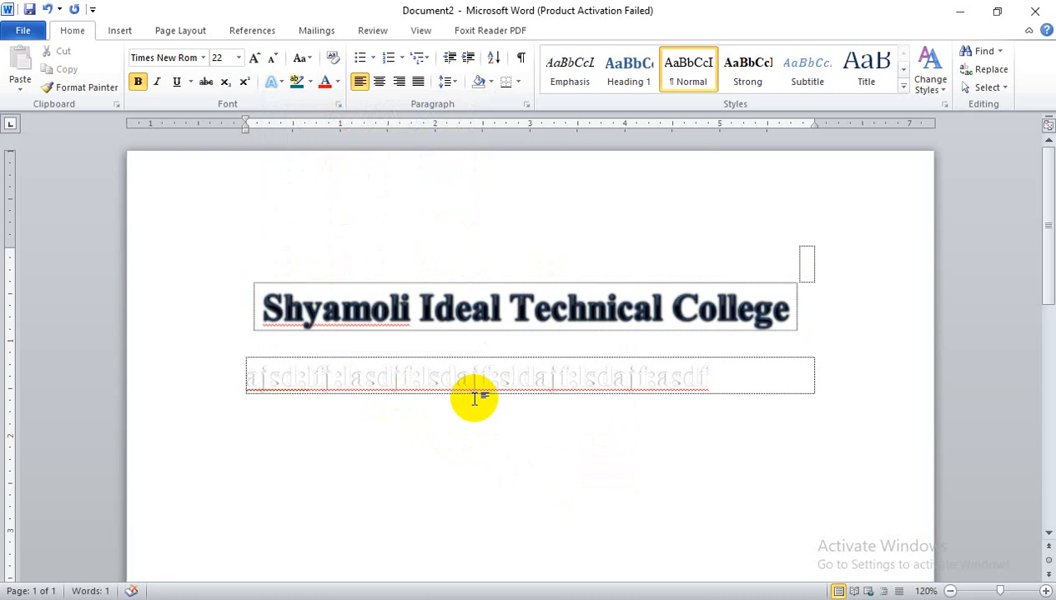
- Change the filler line's font colour to black from the theme colours
drag(747, 384, 228, 372)
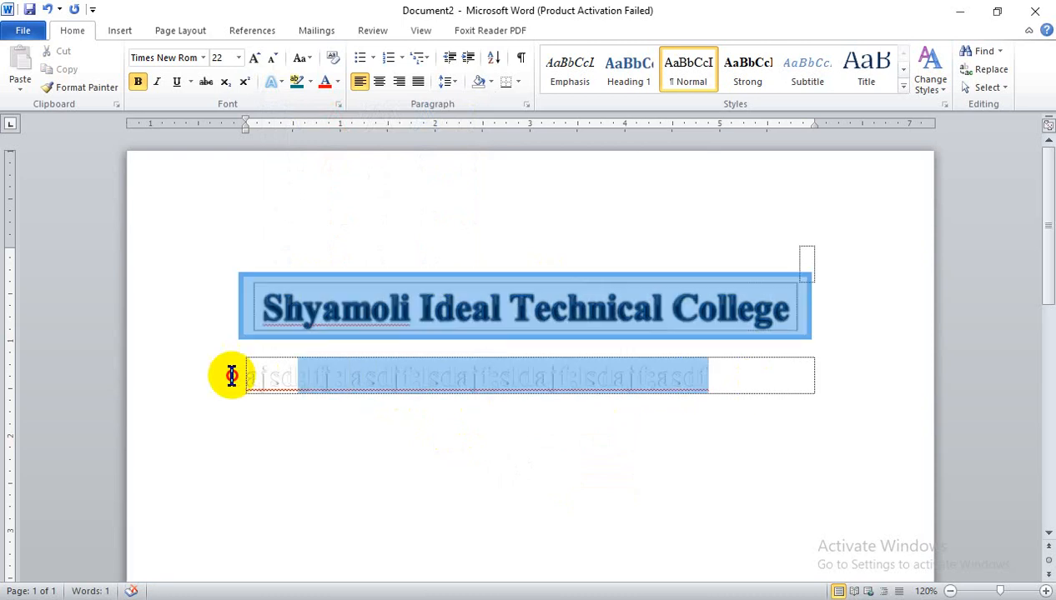
click(326, 82)
click(338, 83)
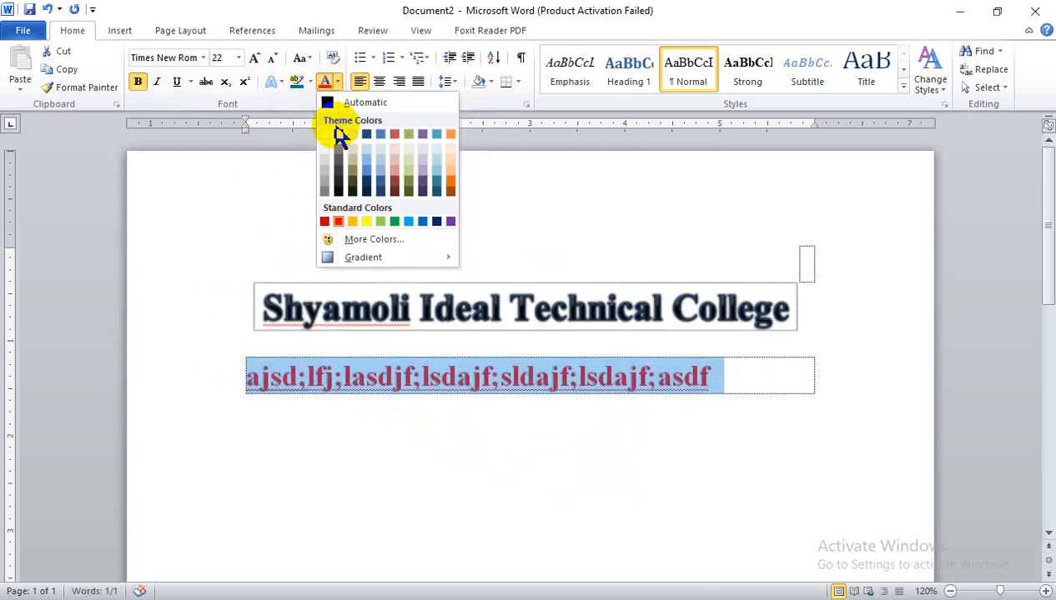
click(337, 135)
click(409, 417)
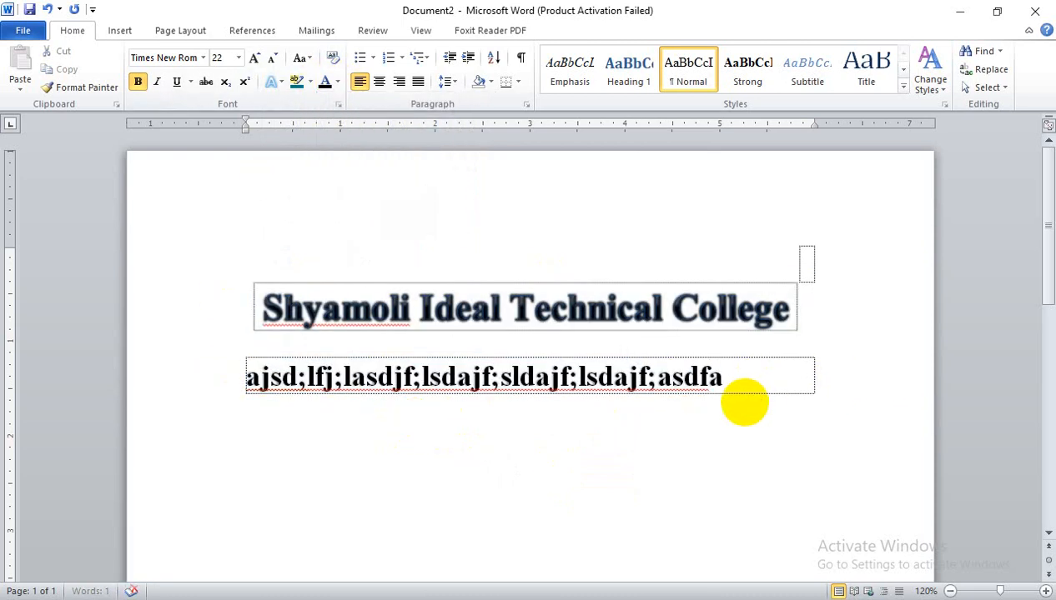
- Extend the filler line with "asdfmasdlfa" and add the lines "asdkf'lasdf;klasd", "askldfaklsdjf'asd" and "asjdklfja'skdfj" beneath it
text(sdfmasdlfa)
key(Return)
text(asd)
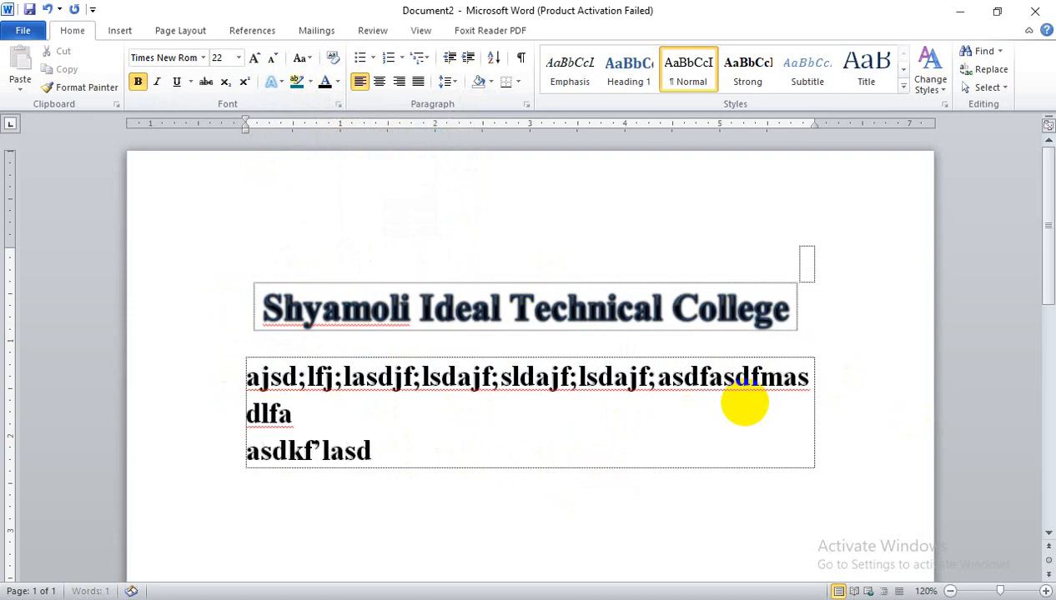
text(kf'lasdf;klasd)
key(Return)
text(askldfaklsdjf'asd)
key(Return)
text(asjdklfja'skdfj)
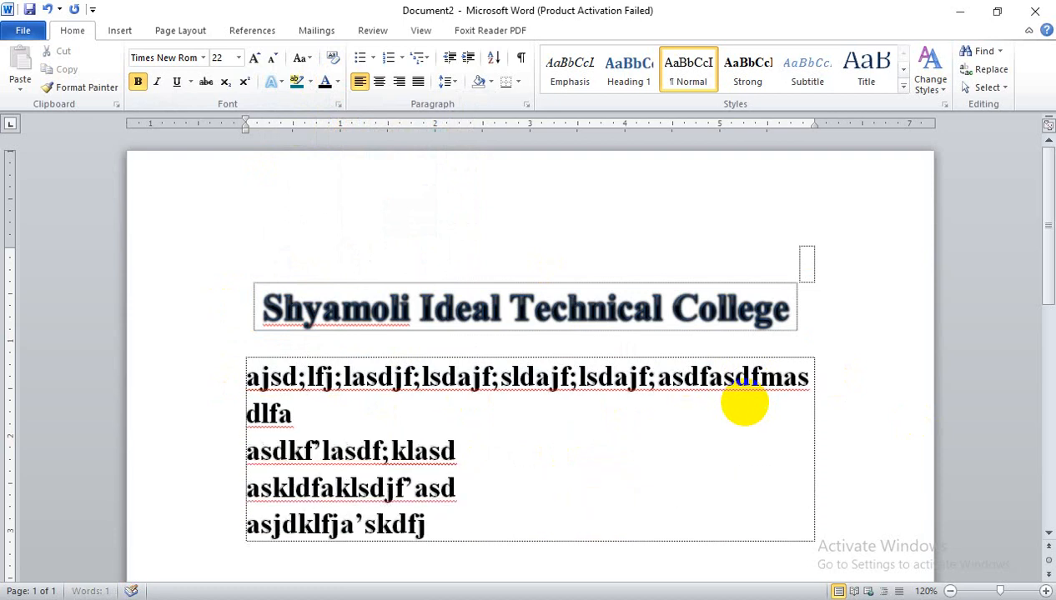
- Add three empty lines below the last line of filler text
click(116, 31)
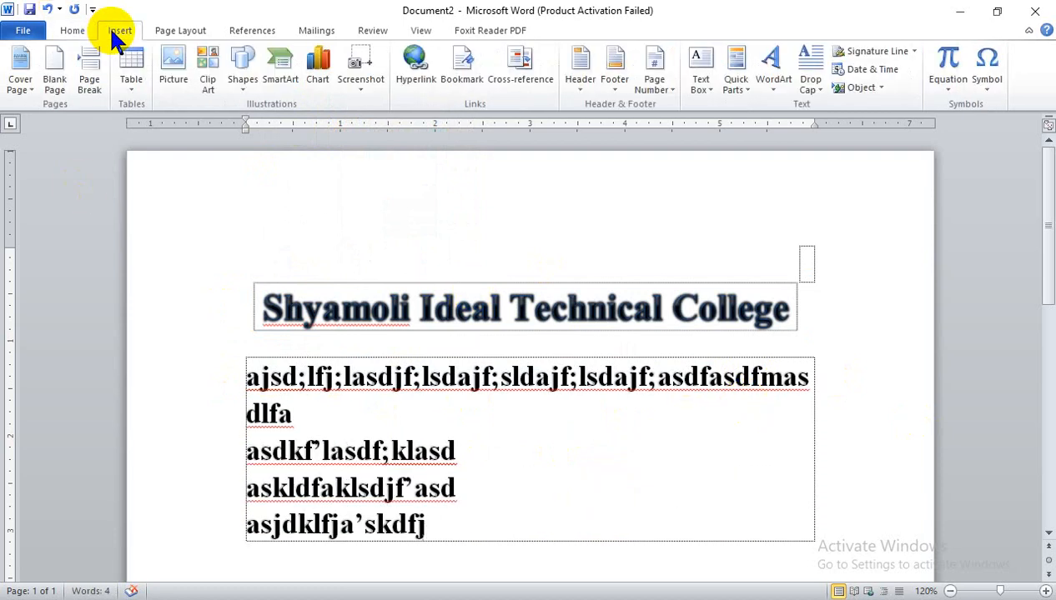
scroll(581, 521, down, 3)
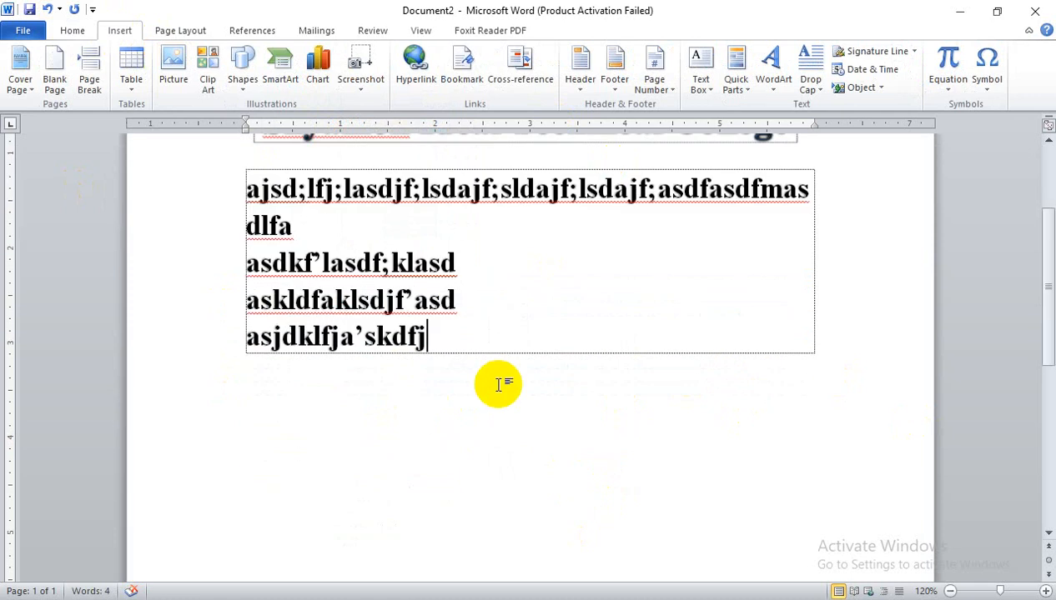
key(Return)
key(Return)
key(Return)
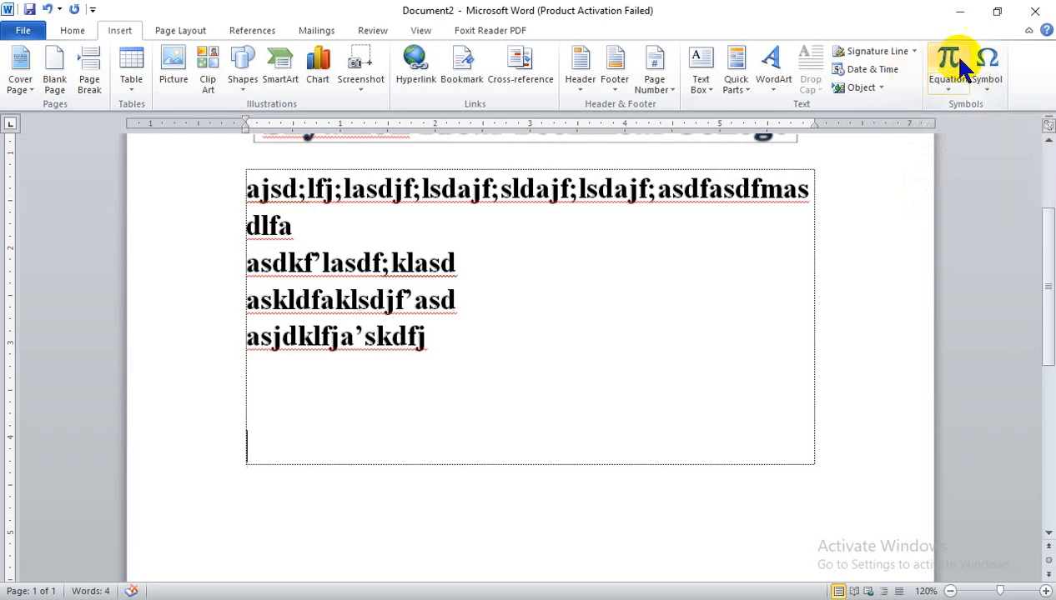
- Try inserting a blank equation on the last empty line and undo it
click(959, 65)
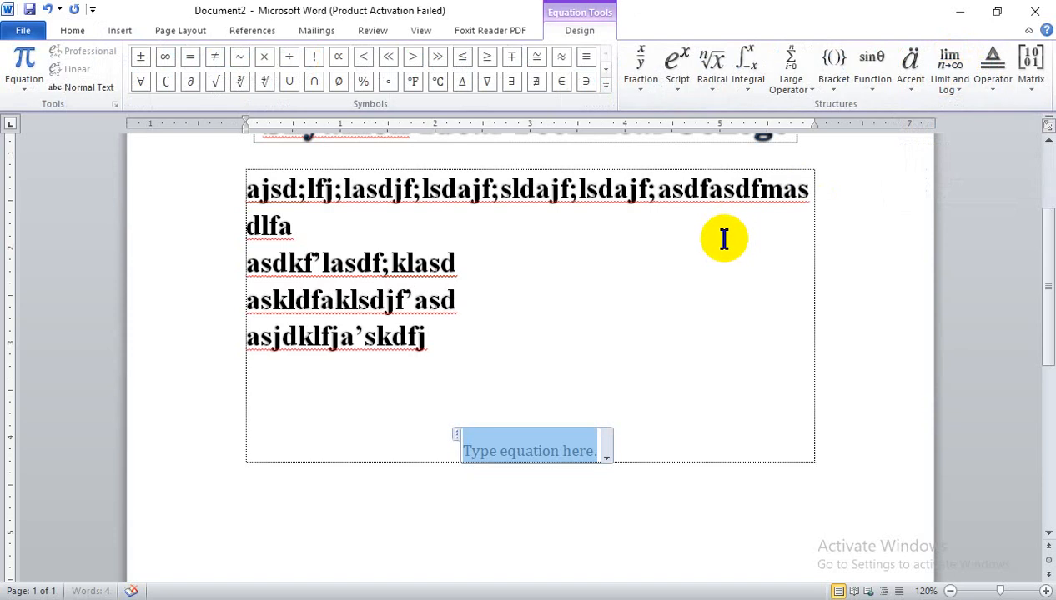
key(ctrl+z)
- Look through the built-in equations and insert a new blank equation on the second empty line below the filler text
click(295, 420)
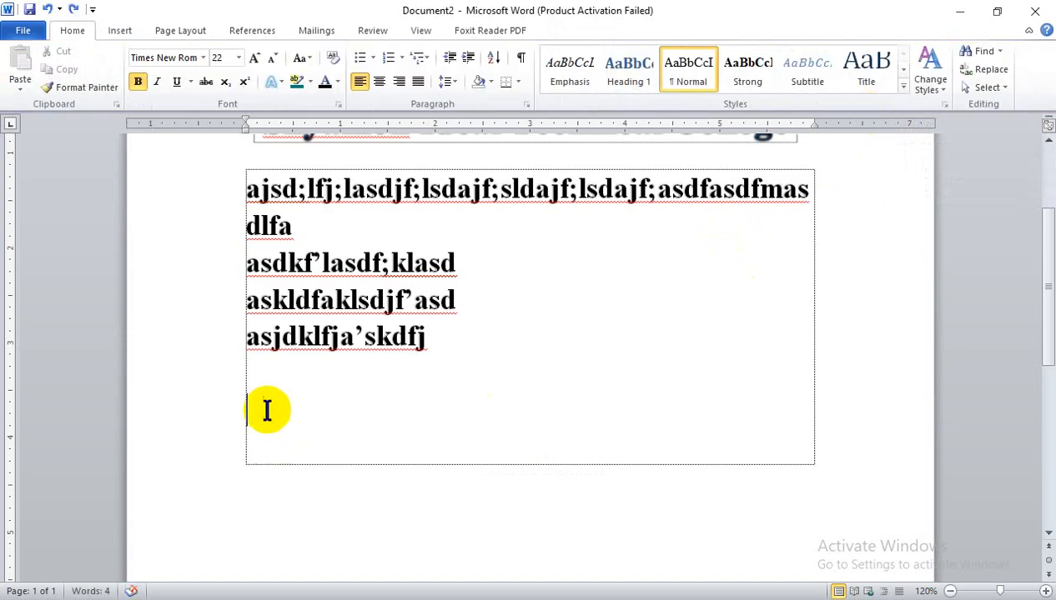
click(119, 30)
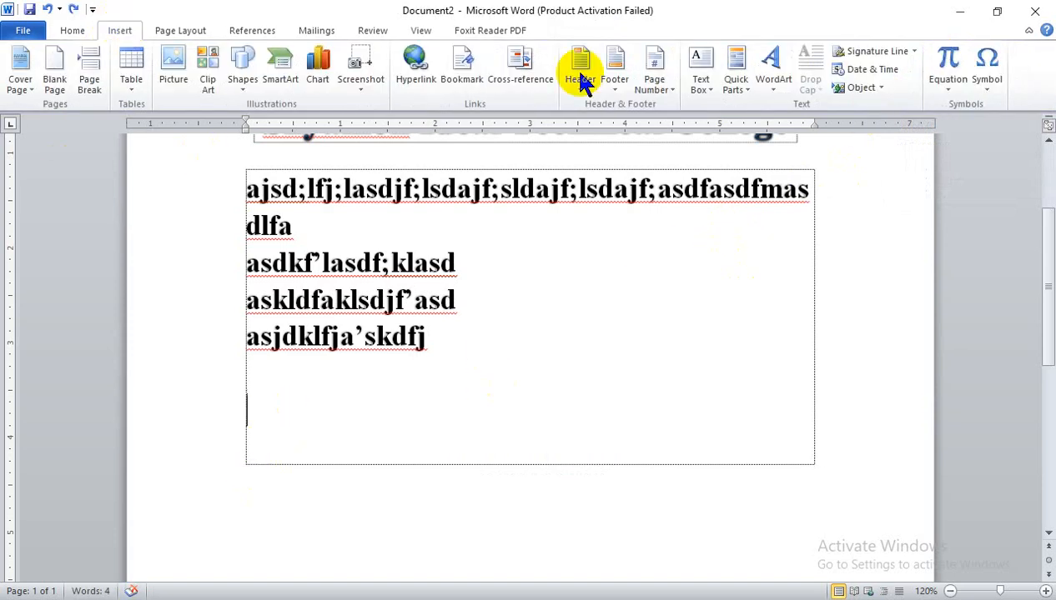
click(951, 90)
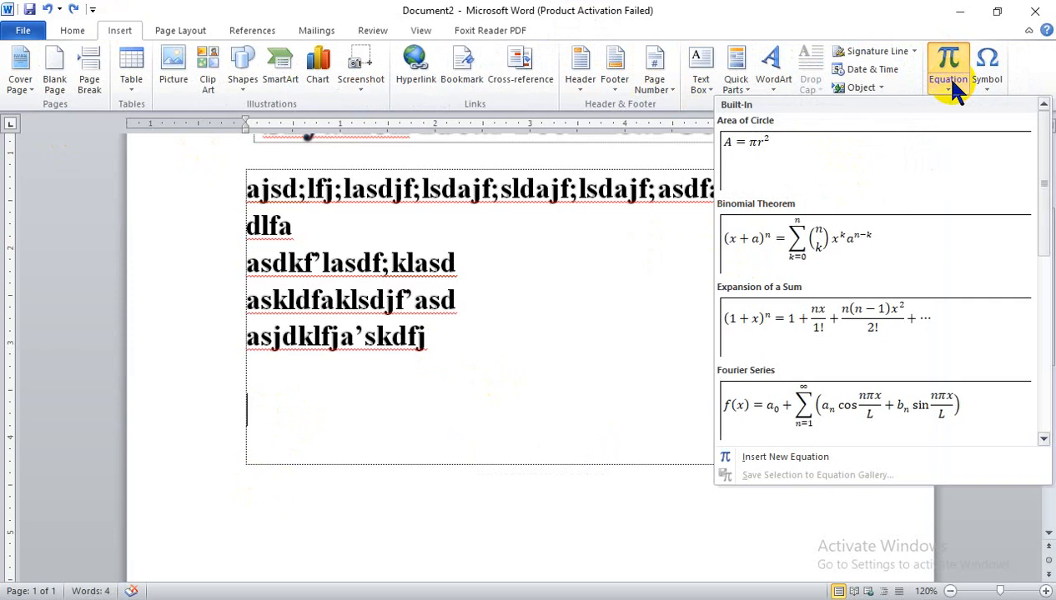
scroll(827, 367, down, 5)
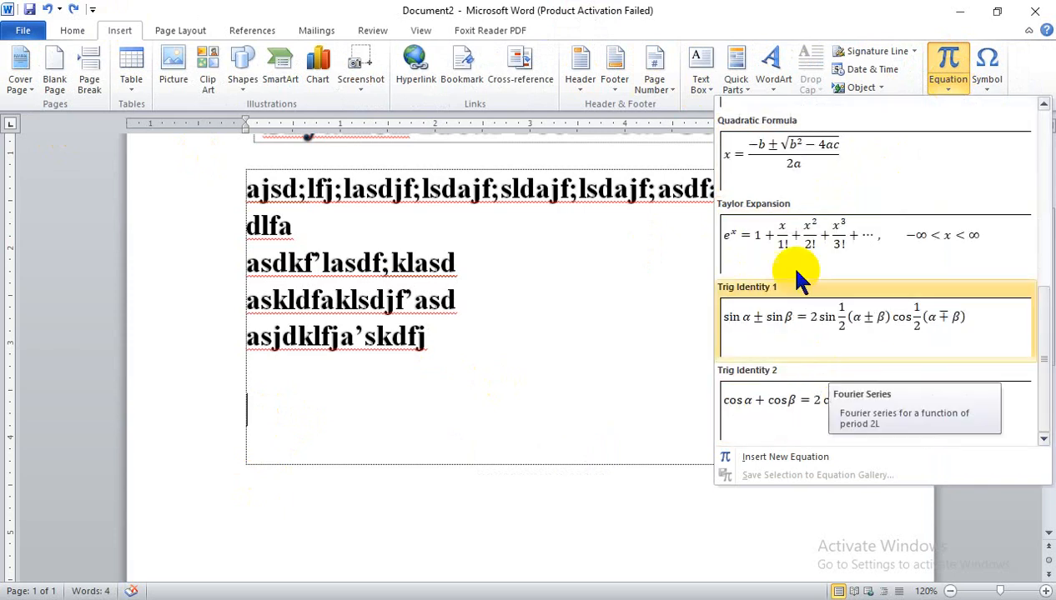
scroll(826, 355, up, 5)
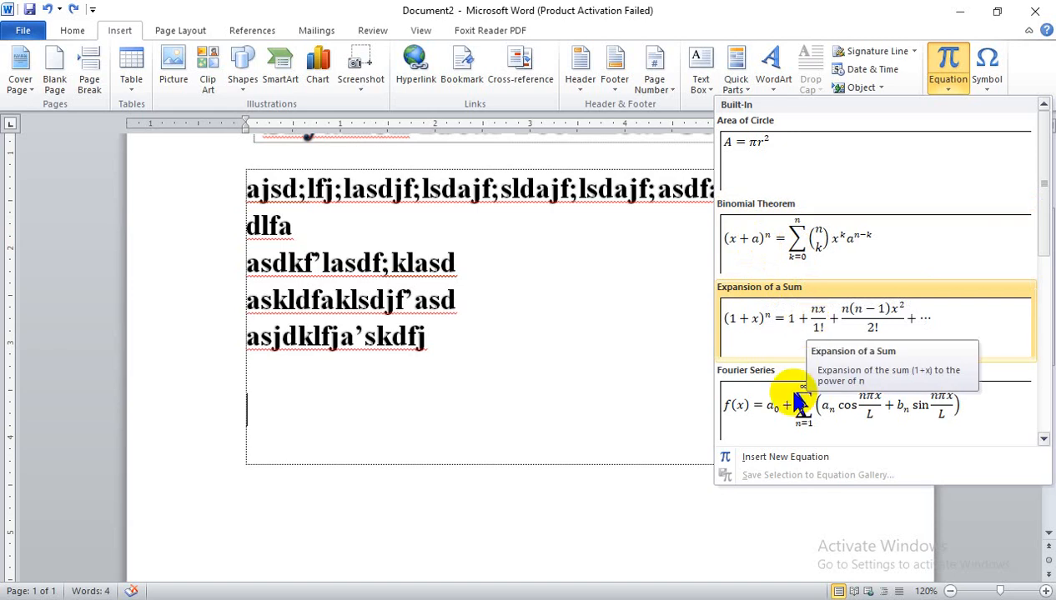
click(785, 456)
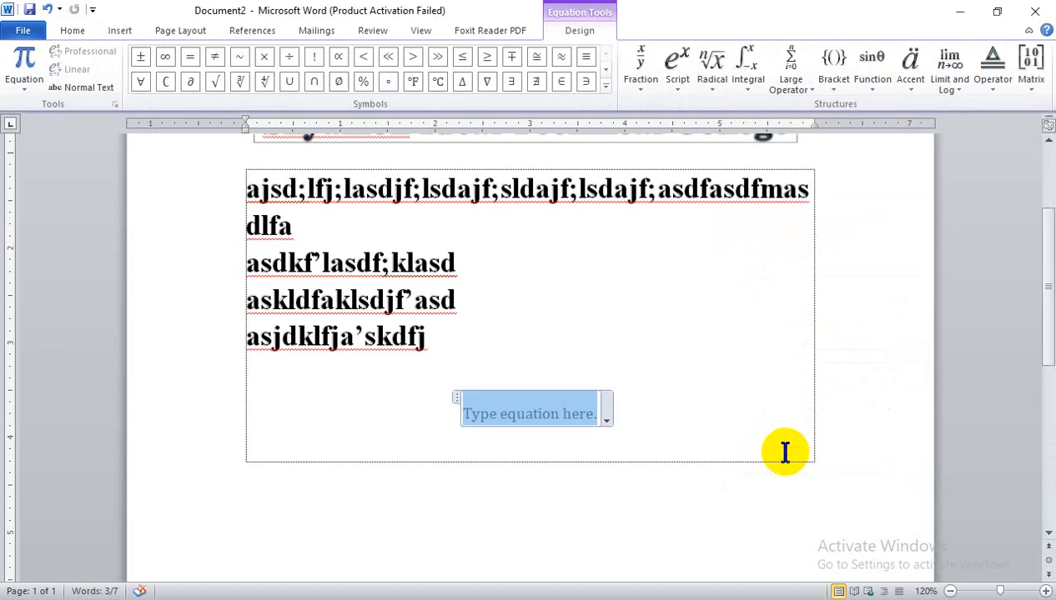
- Add a stacked fraction followed by a superscript structure to the blank equation
click(639, 74)
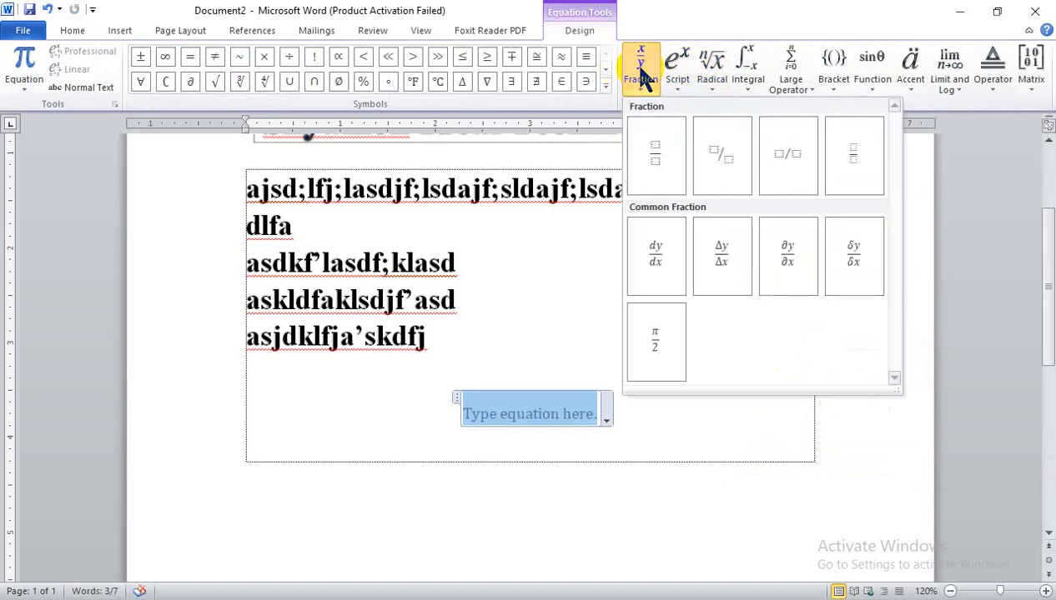
click(655, 156)
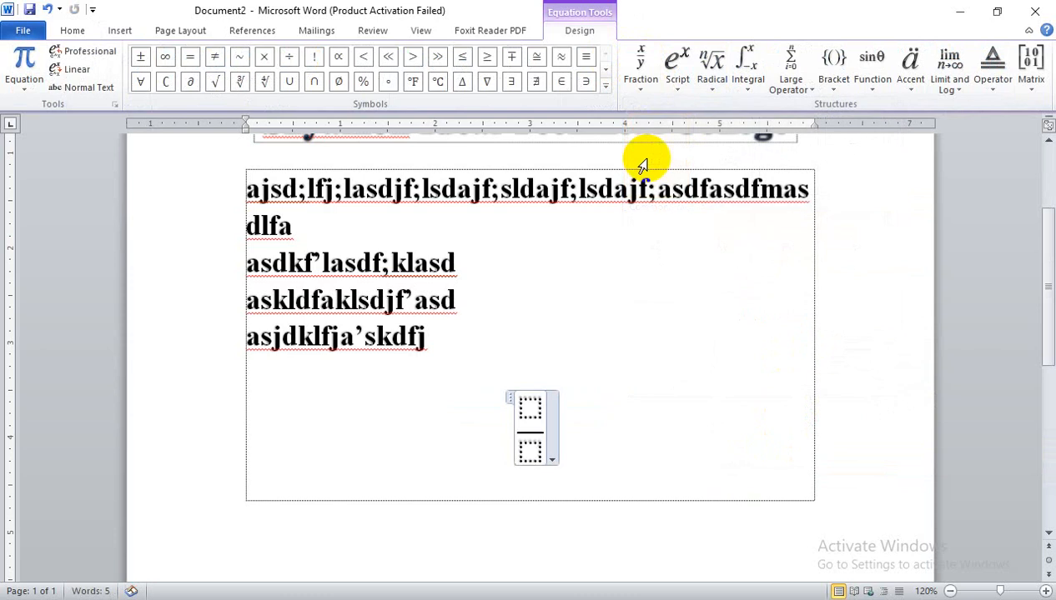
click(679, 65)
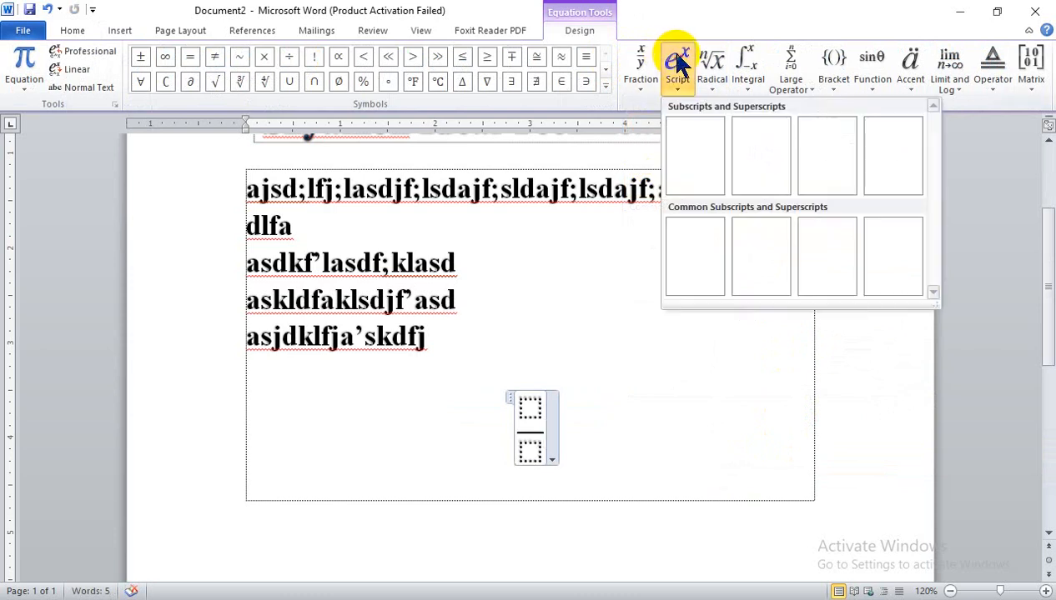
click(687, 158)
- Append an integral with limits and a pair of square brackets to the equation
click(747, 70)
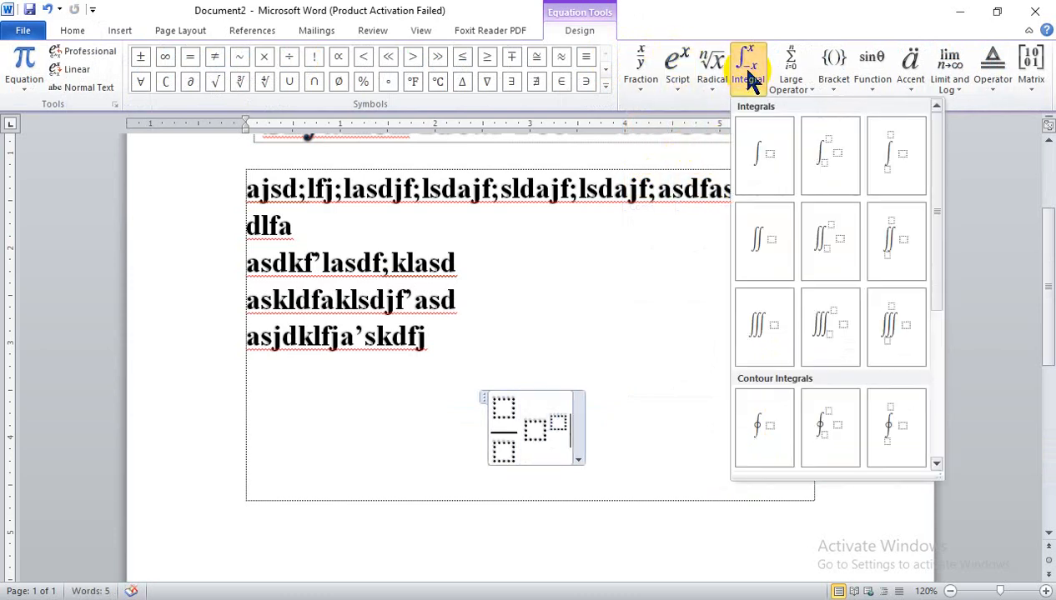
click(819, 161)
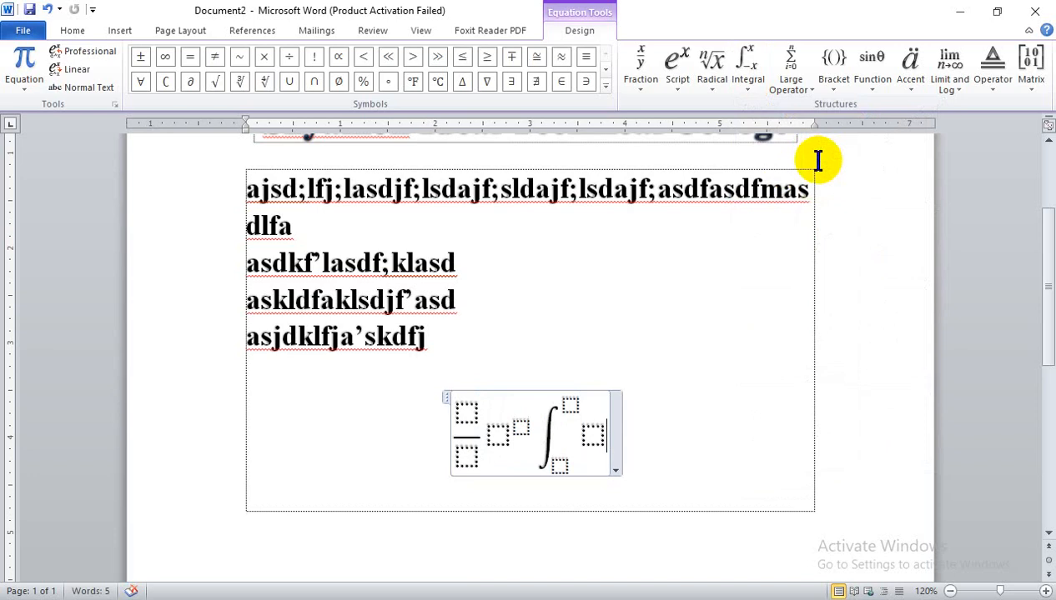
click(831, 66)
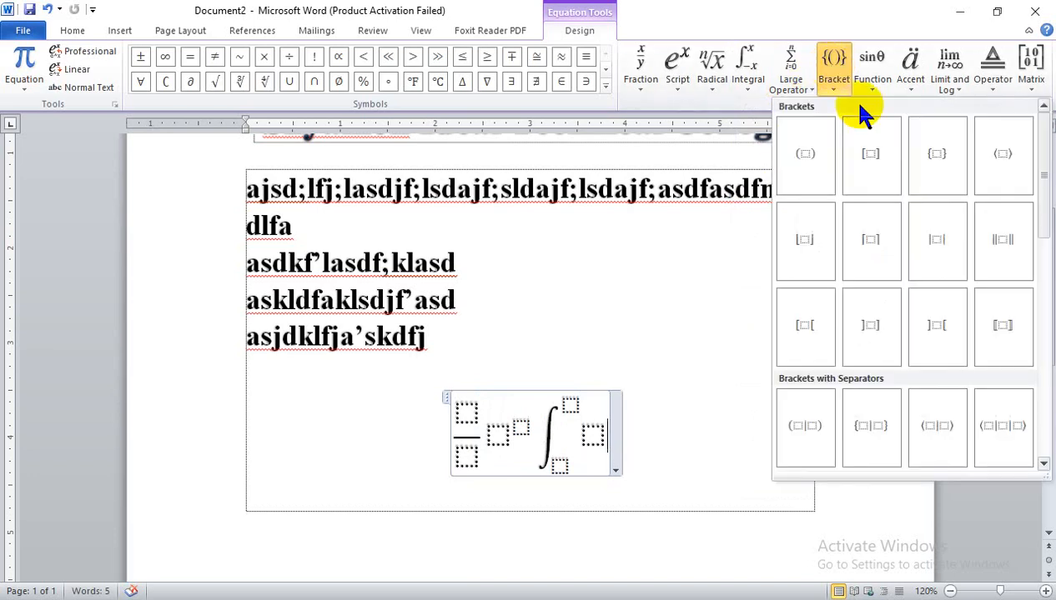
click(867, 168)
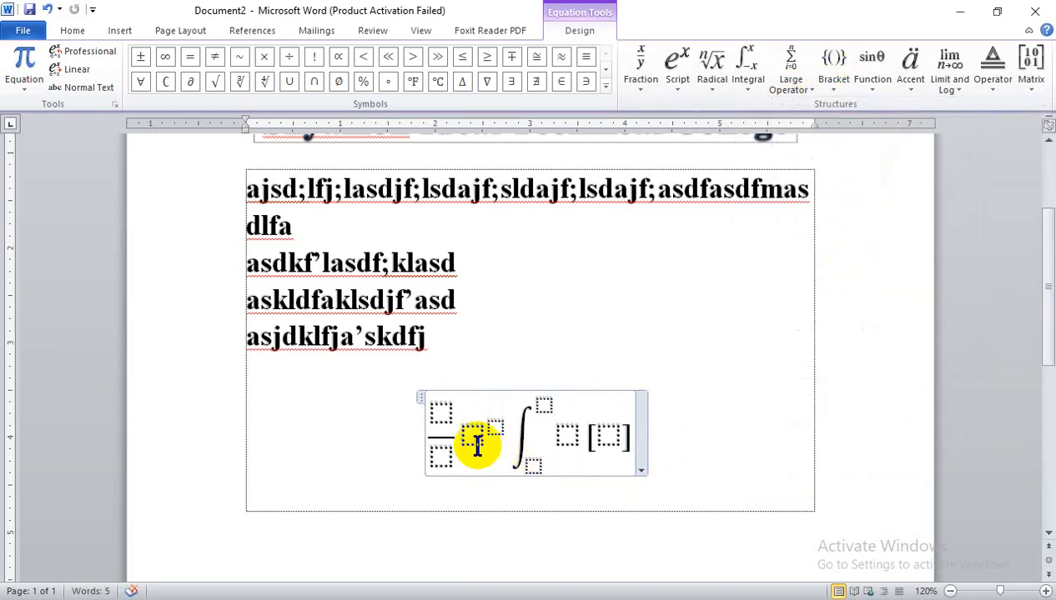
- Fill the equation's fraction with 3 over 2 and the superscript structure with x to the power 2
click(441, 414)
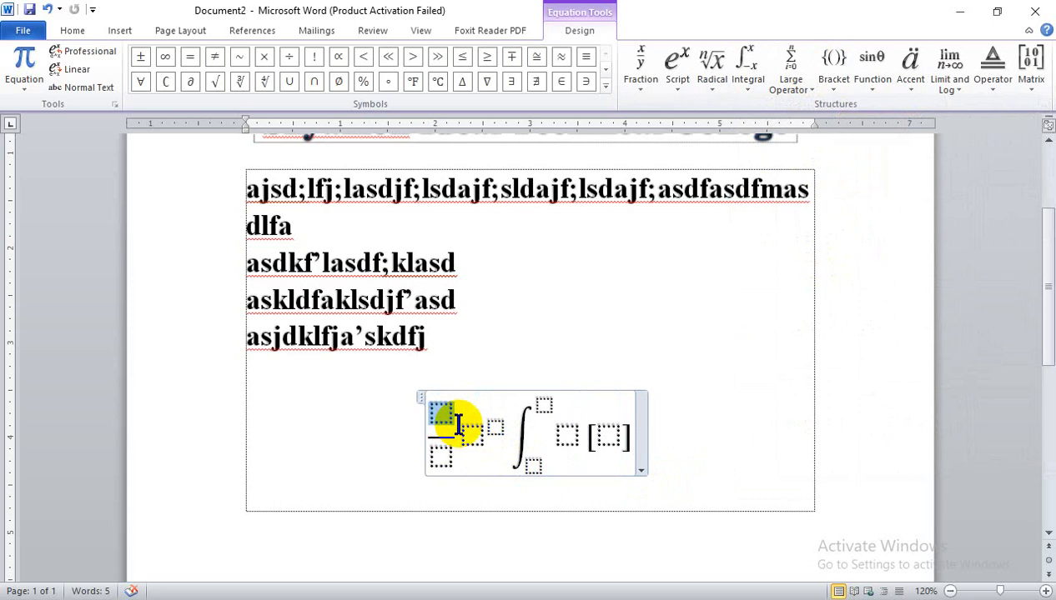
text(3)
click(441, 456)
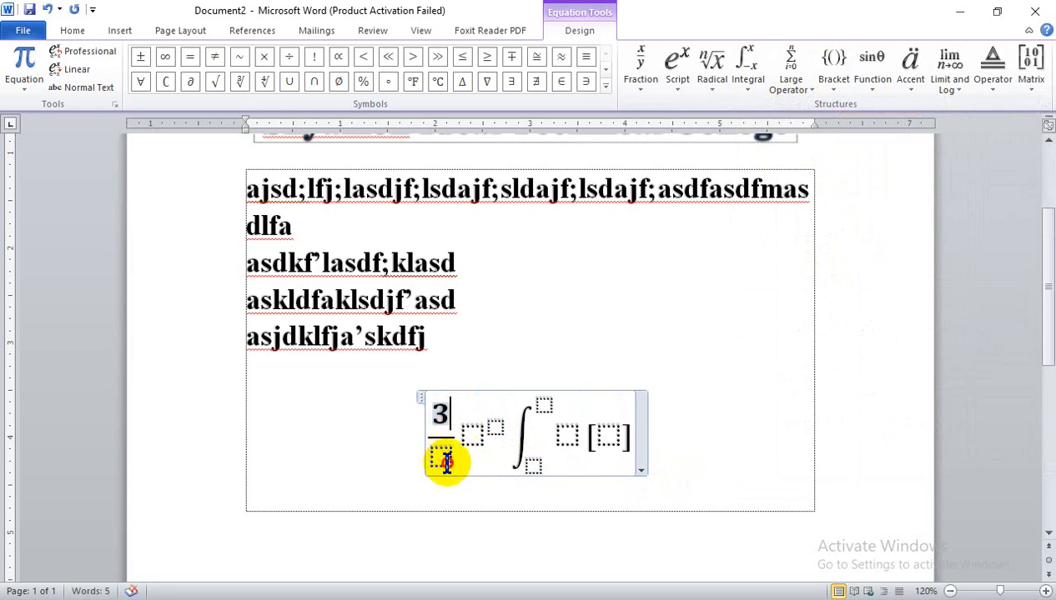
text(2)
click(470, 437)
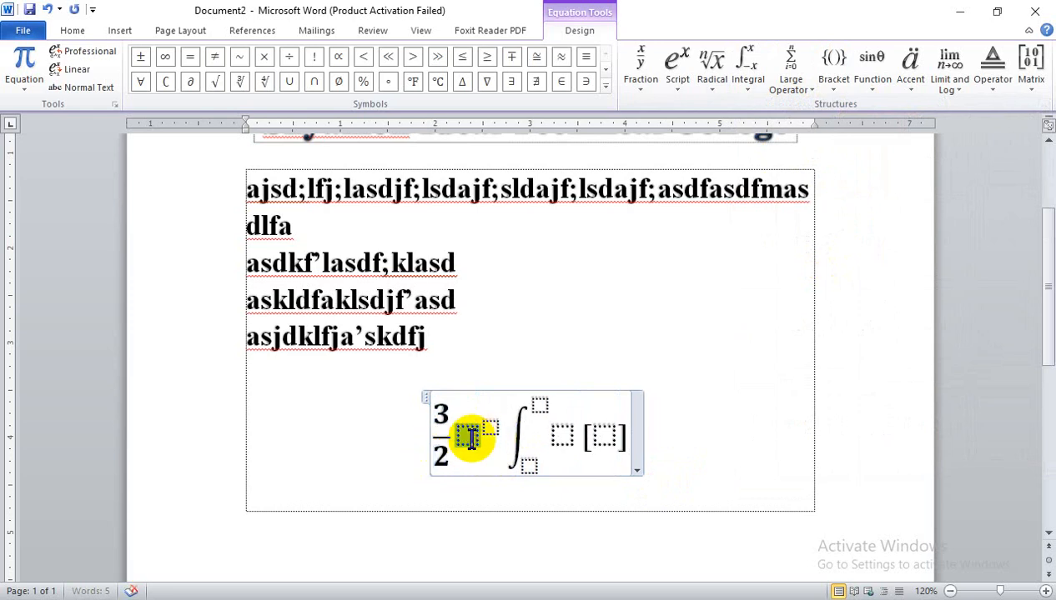
text(x)
click(484, 427)
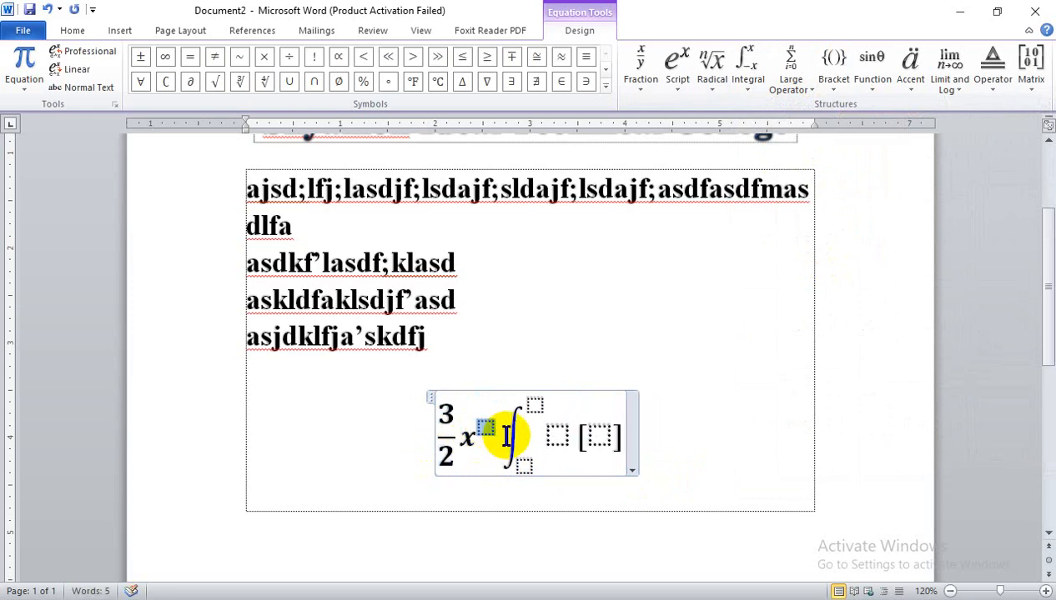
text(2)
- Fill the integral with lower limit 0, upper limit 5 and integrand dx, and put 5 inside the square brackets
click(530, 404)
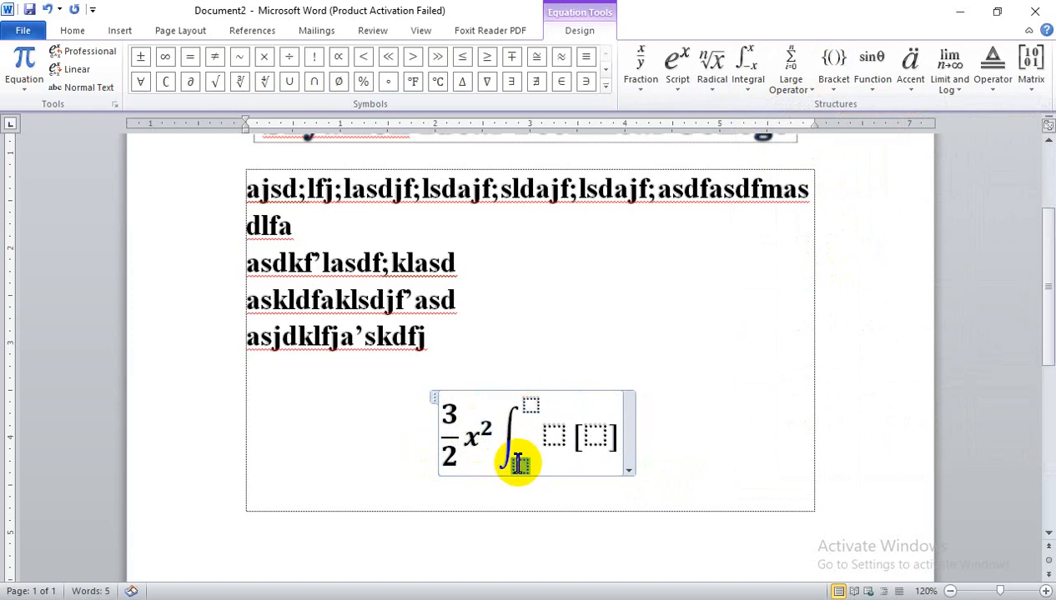
text(0)
click(530, 407)
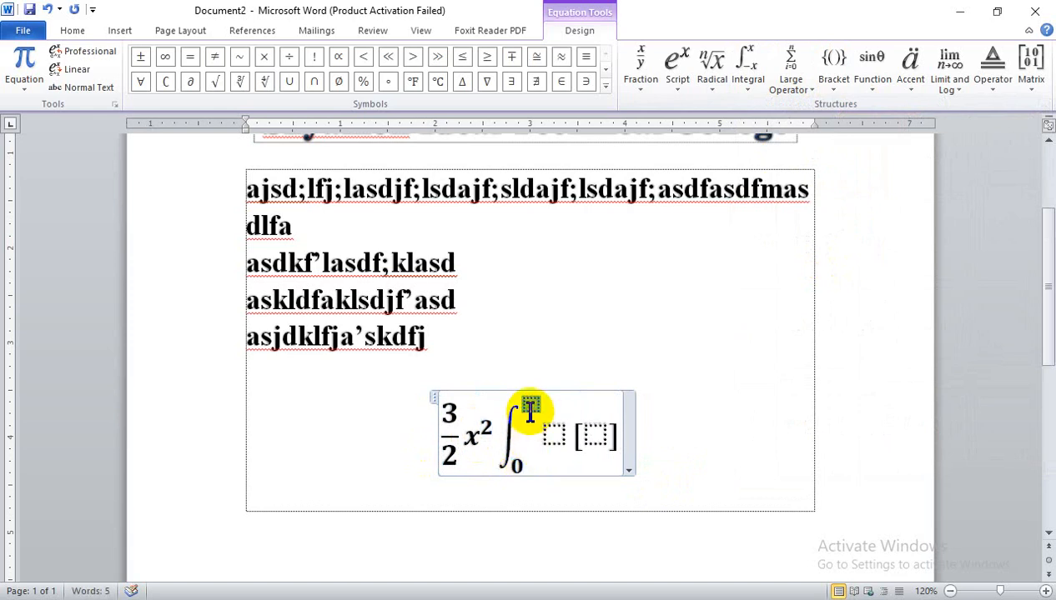
text(5)
click(552, 435)
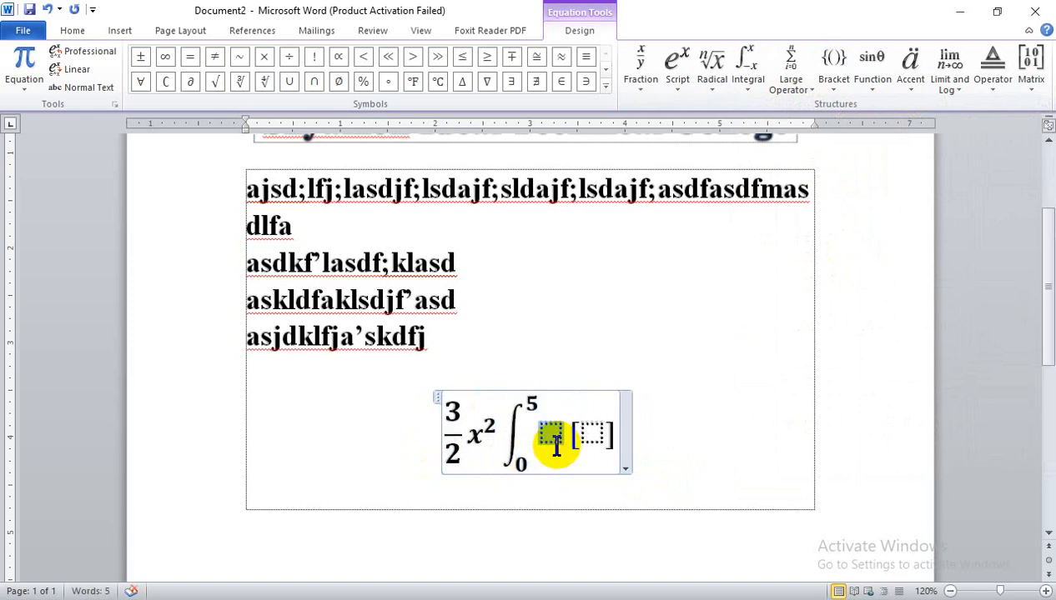
text(dx)
click(593, 433)
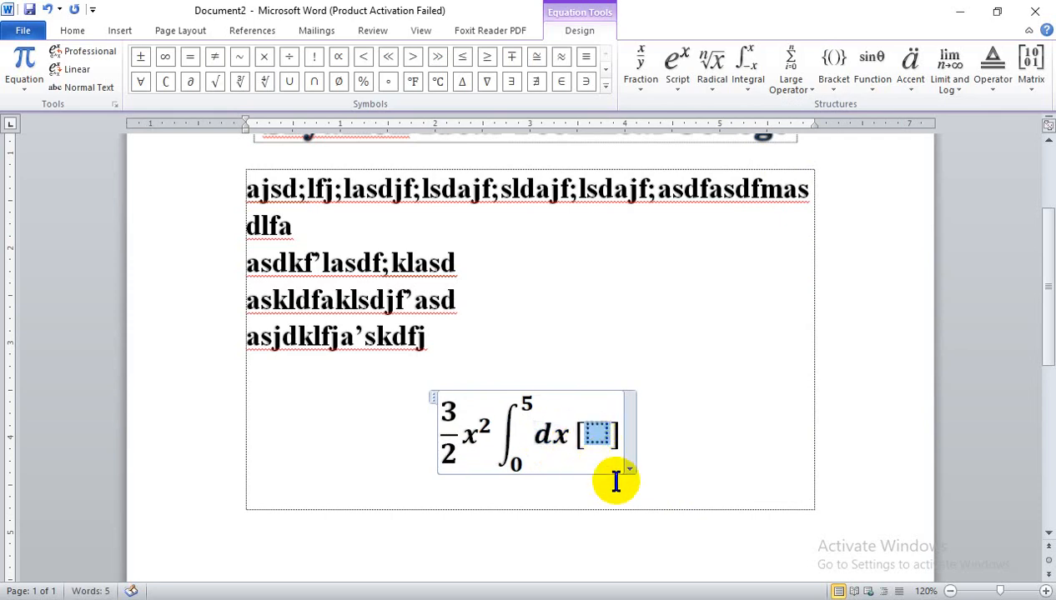
text(5)
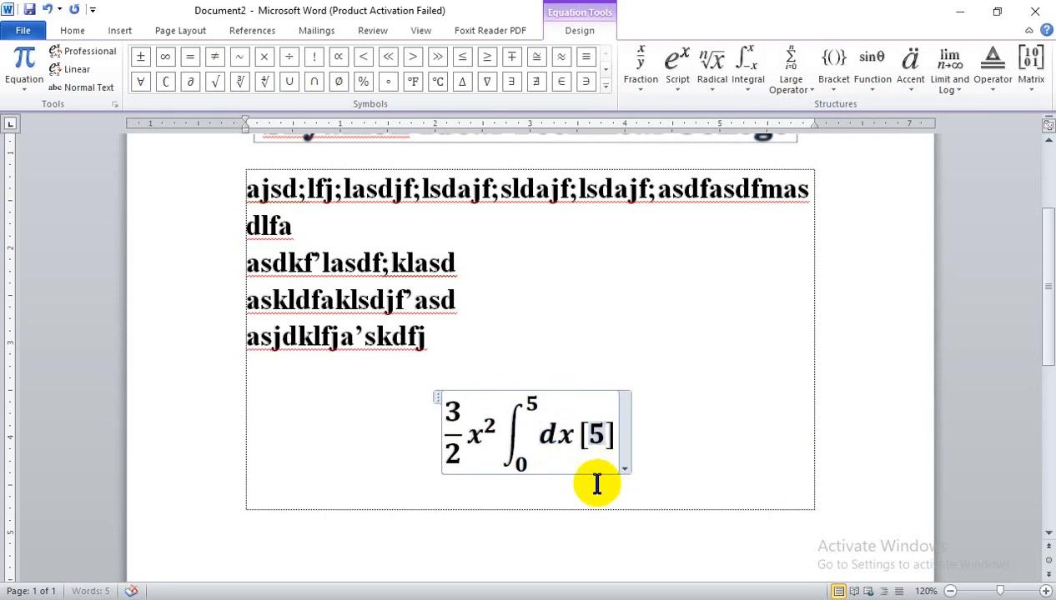
click(719, 463)
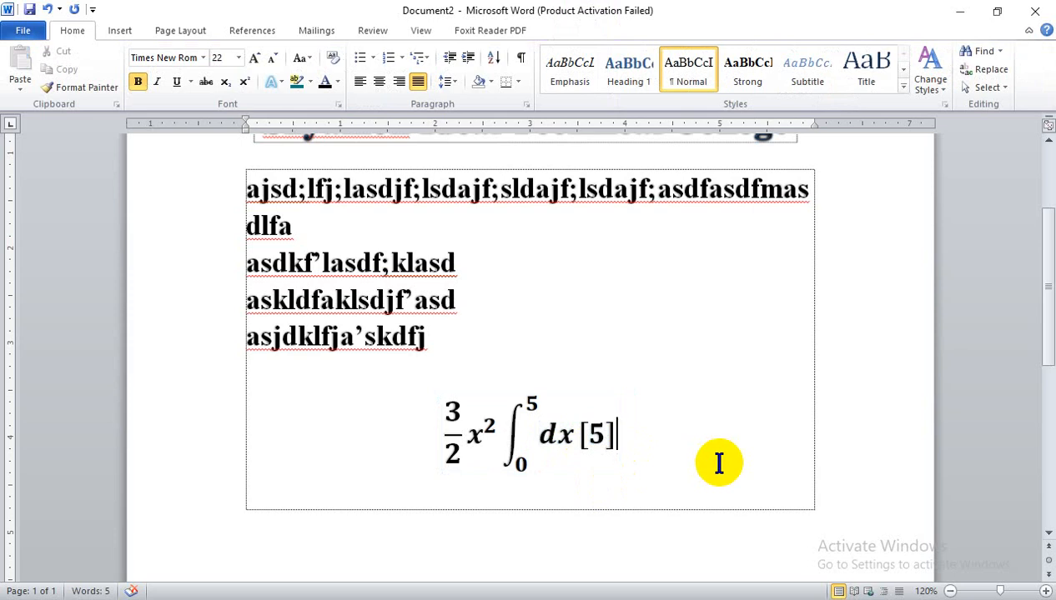
- Look through the built-in equations again and try to insert another new equation after the bracketed 5
click(601, 424)
click(676, 412)
click(119, 30)
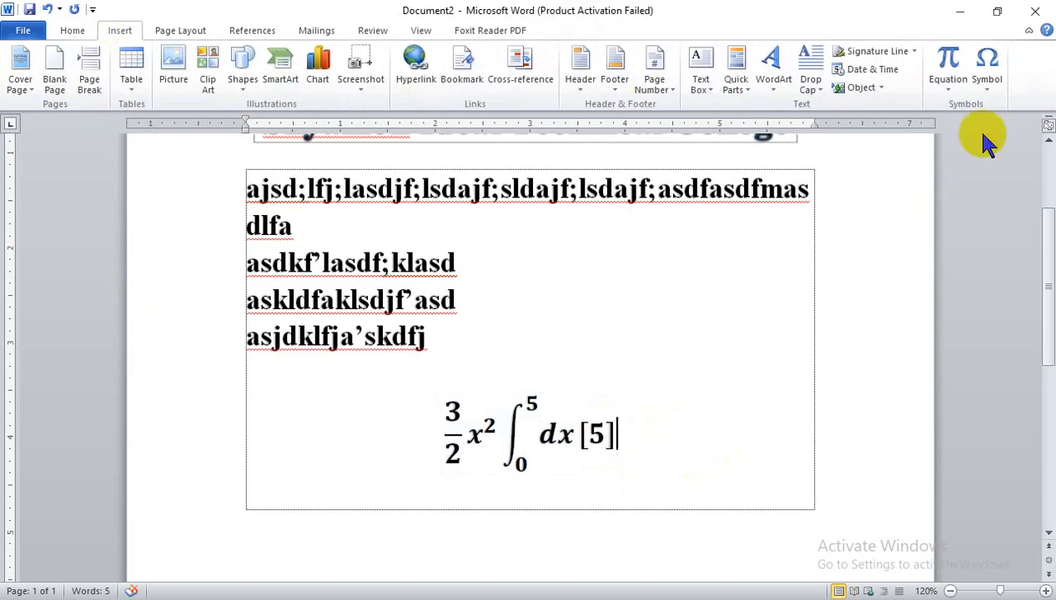
click(955, 85)
scroll(792, 250, down, 5)
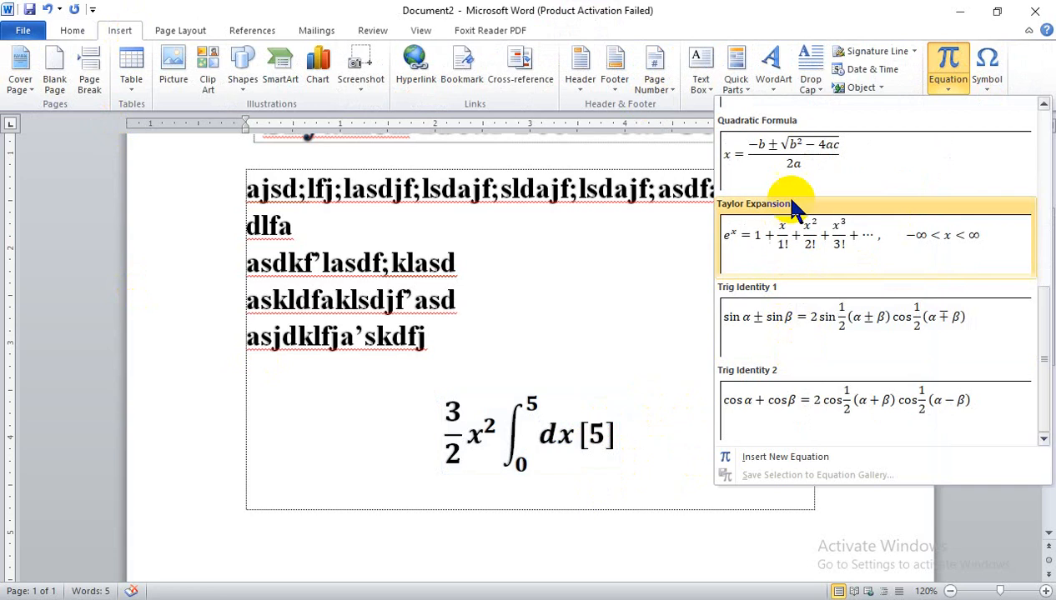
click(791, 459)
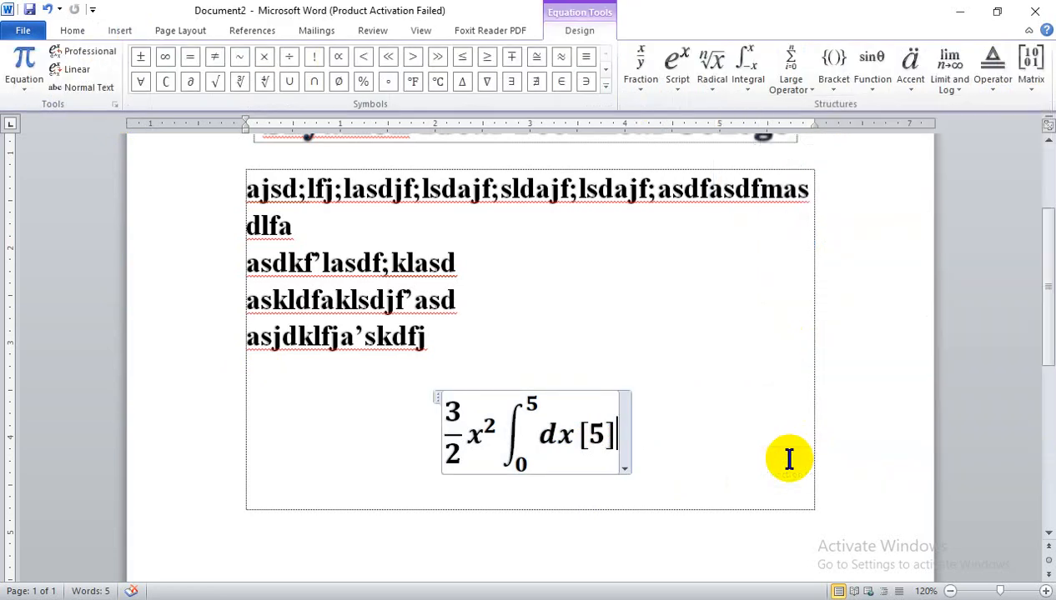
- Insert a new blank equation on its own line between the body text and the existing equation
click(716, 426)
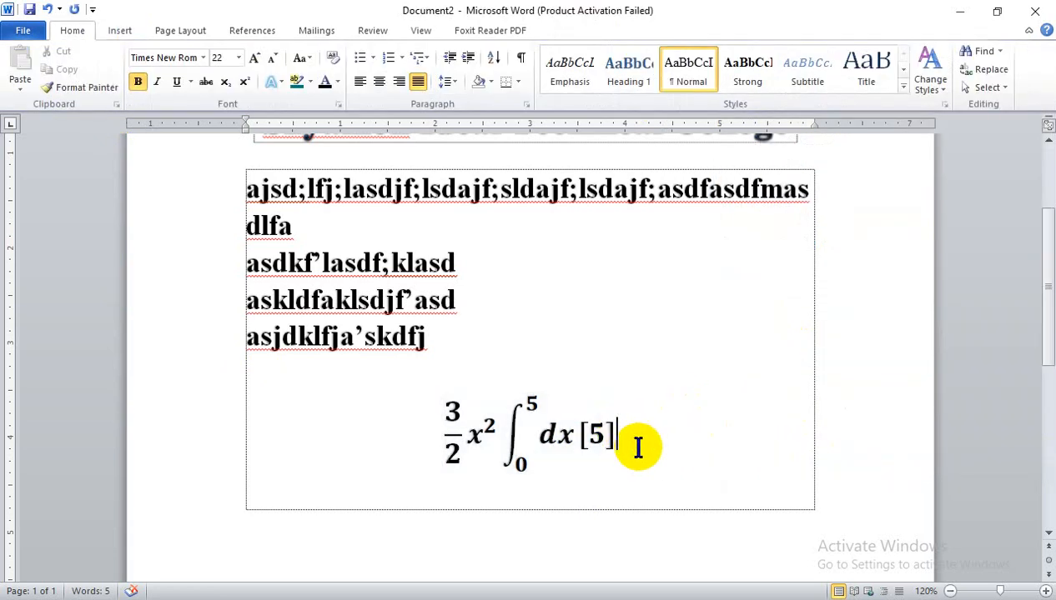
click(442, 369)
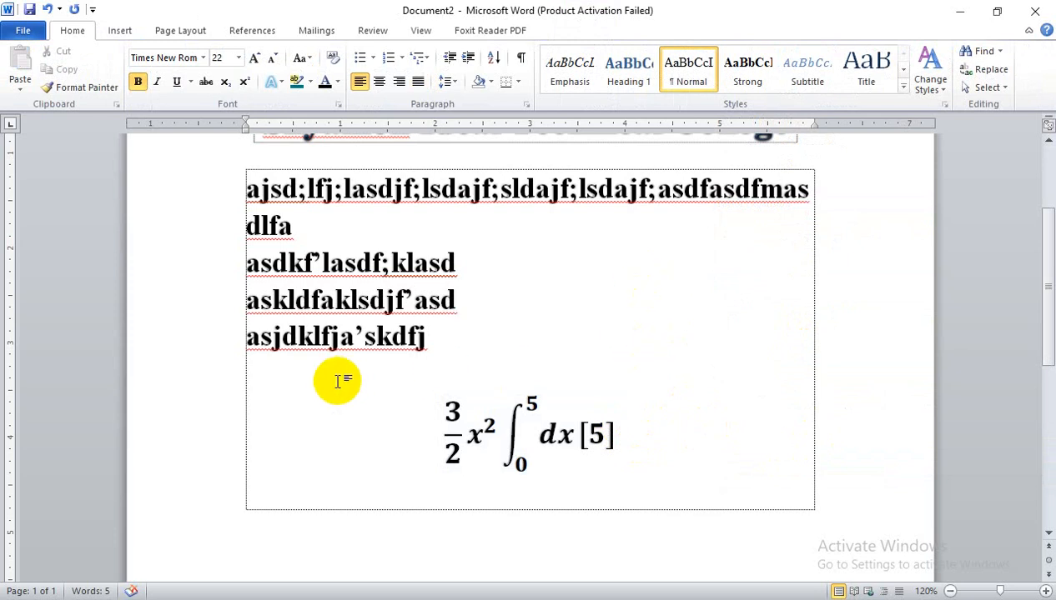
key(Return)
click(120, 30)
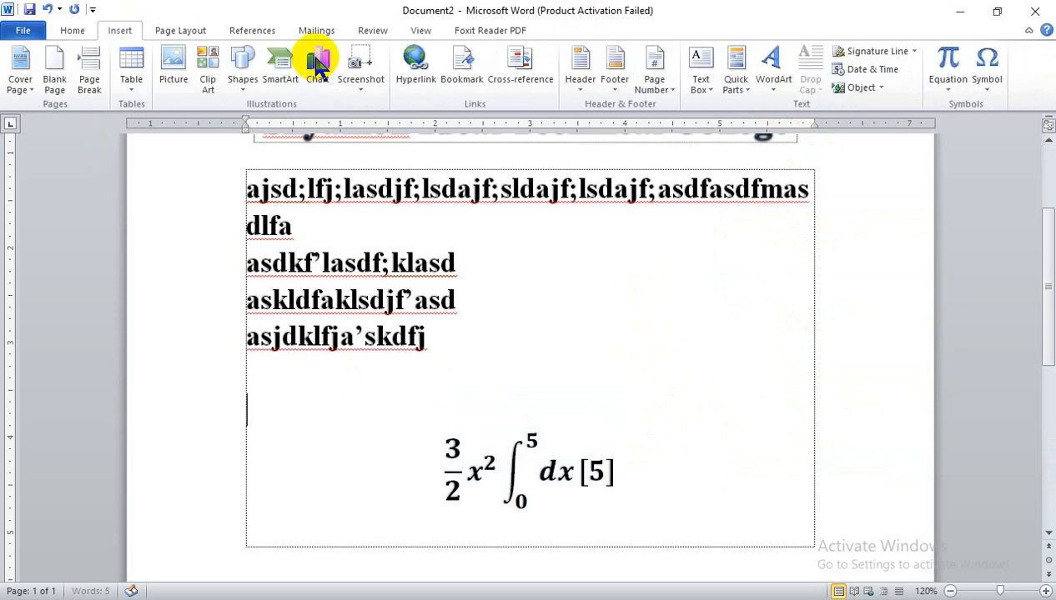
click(934, 88)
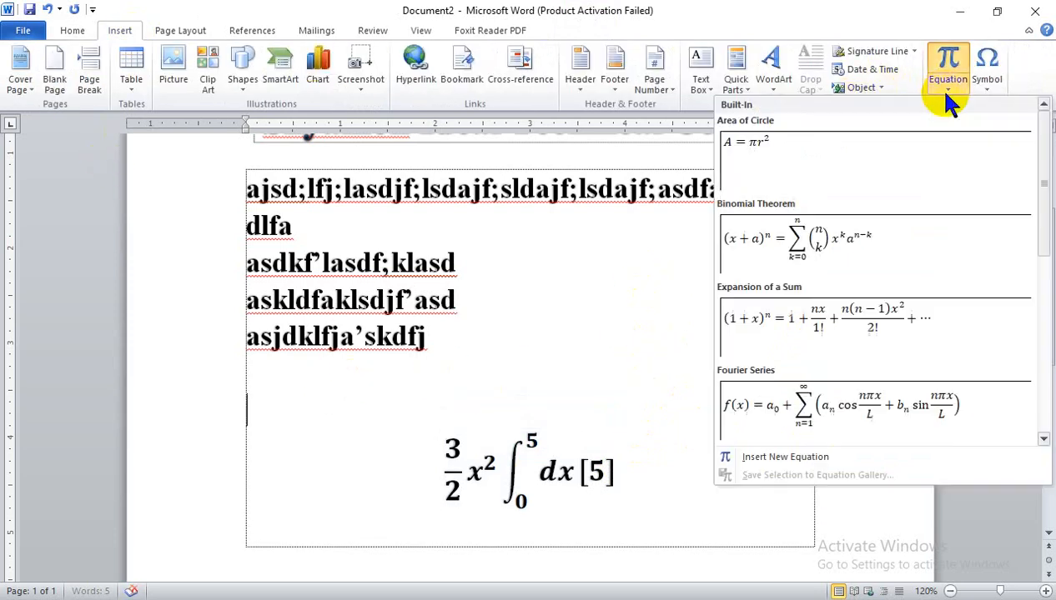
click(824, 448)
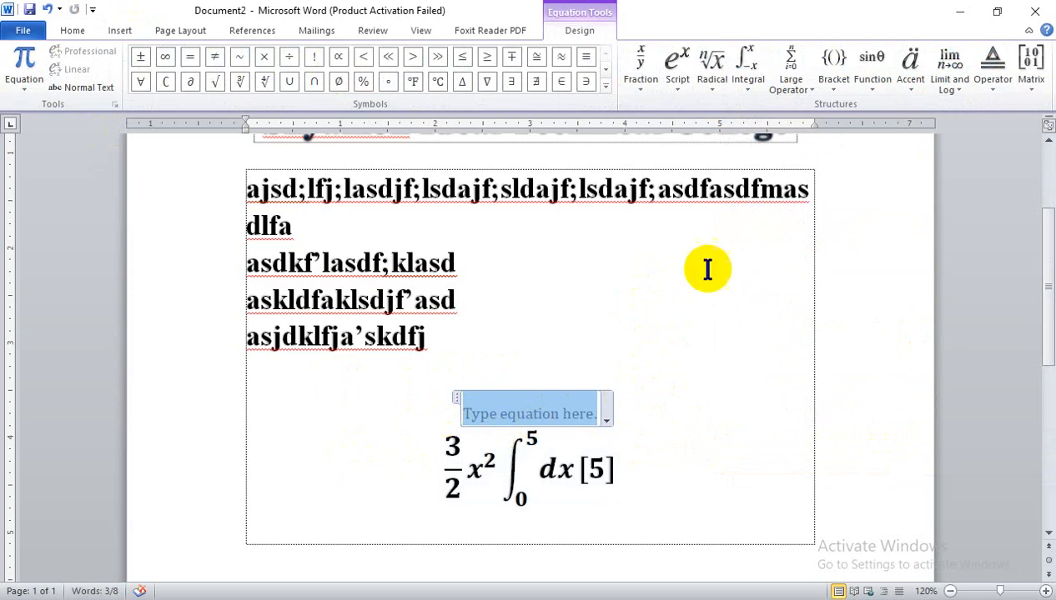
- Build the new equation from a superscript structure, a radical with degree, and a summation with limits above and below
click(677, 66)
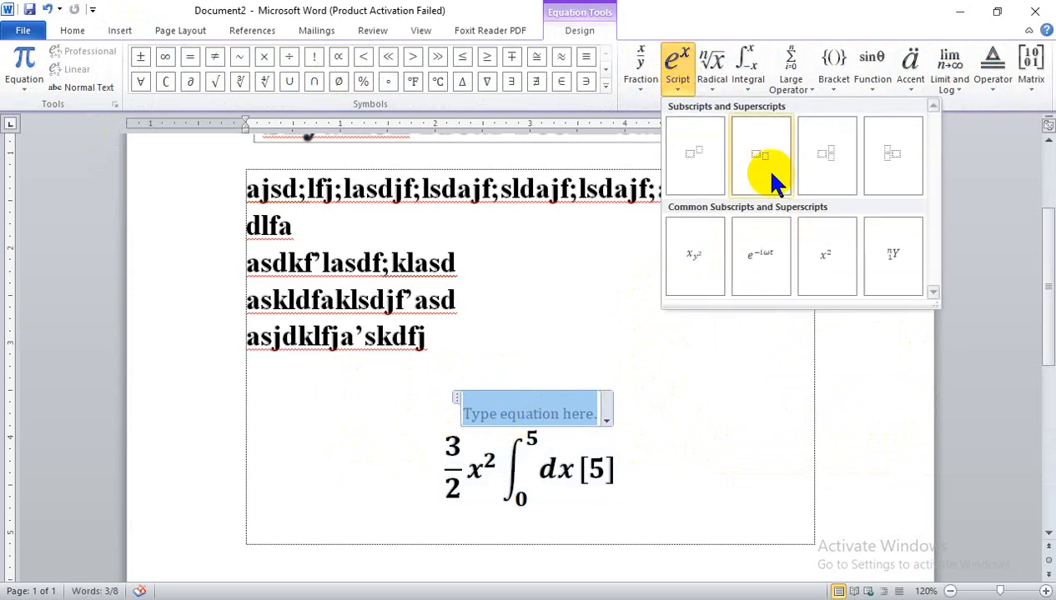
click(688, 172)
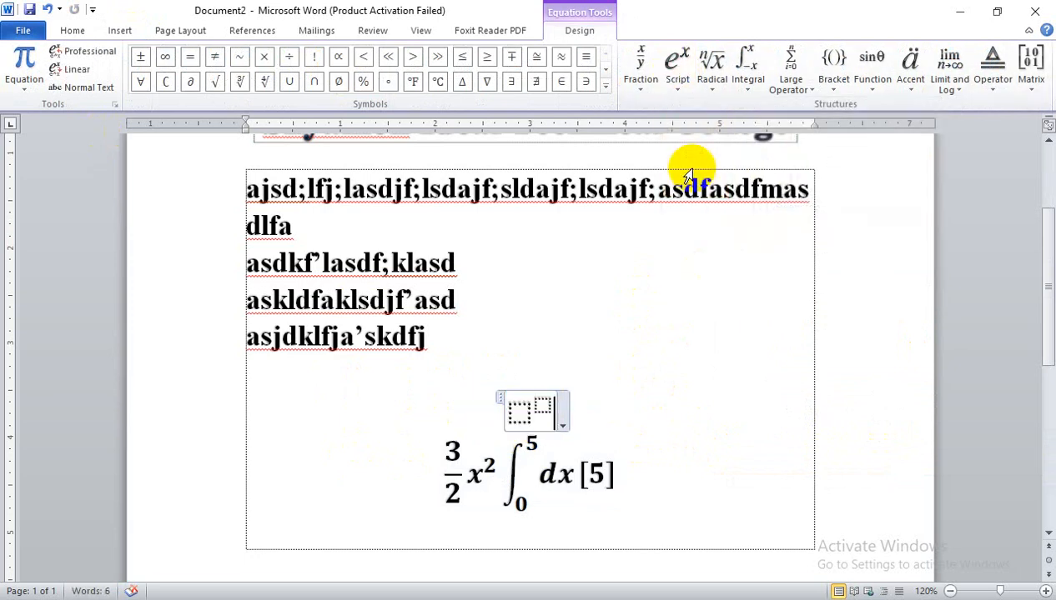
click(711, 66)
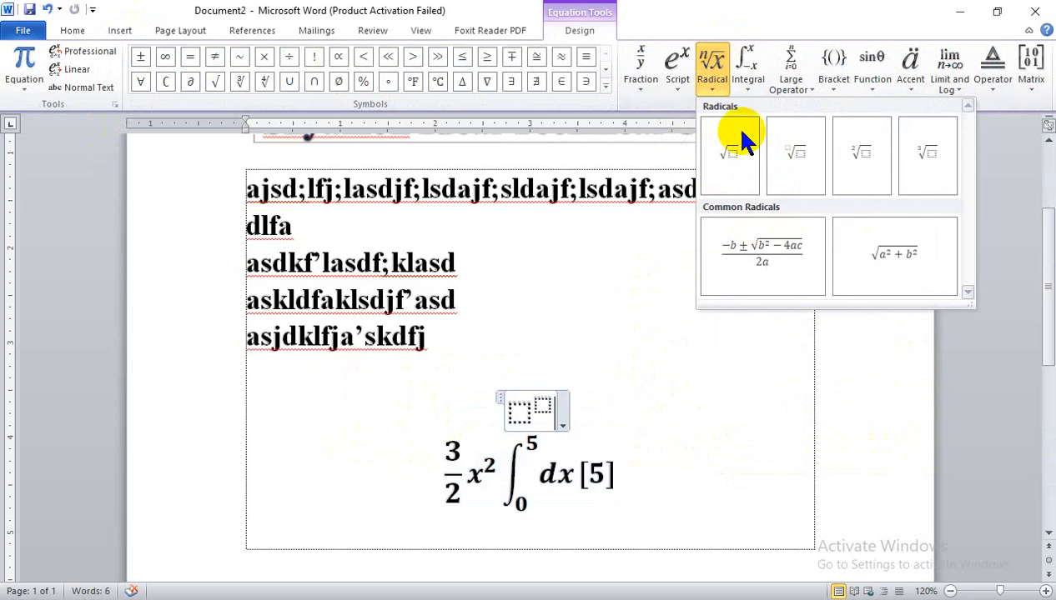
click(815, 157)
click(789, 67)
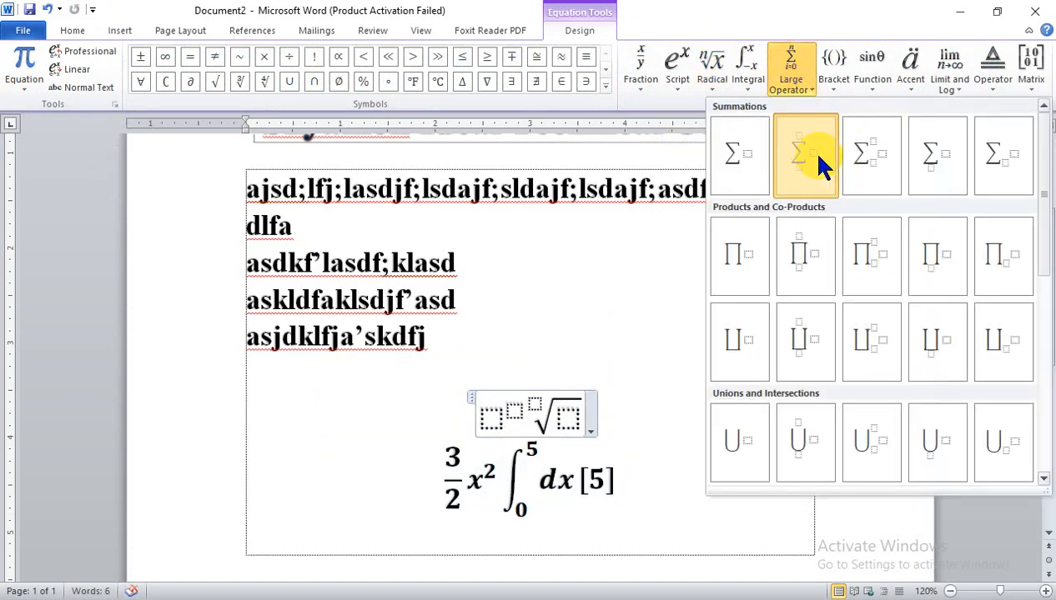
click(821, 165)
- Fill the superscript structure with e to the power x, and the radical with degree 2 and radicand 2
click(450, 451)
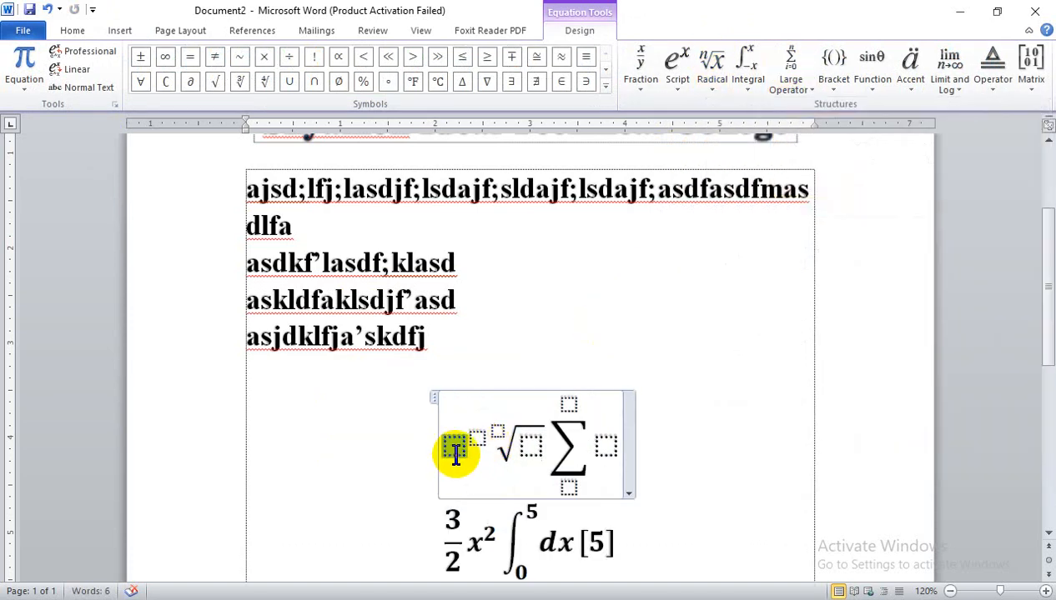
text(e)
click(476, 438)
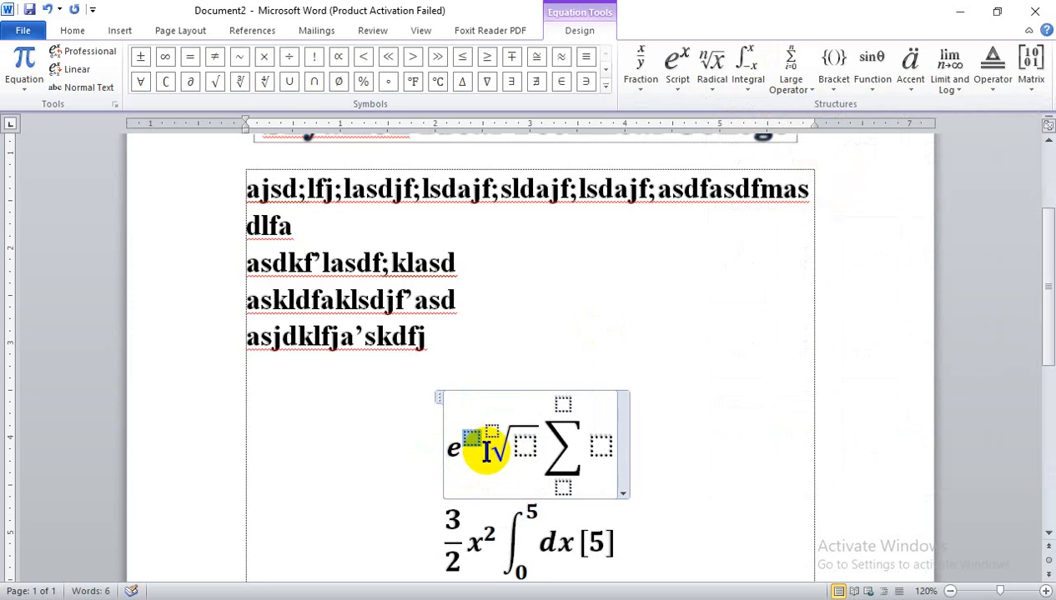
text(x)
click(489, 434)
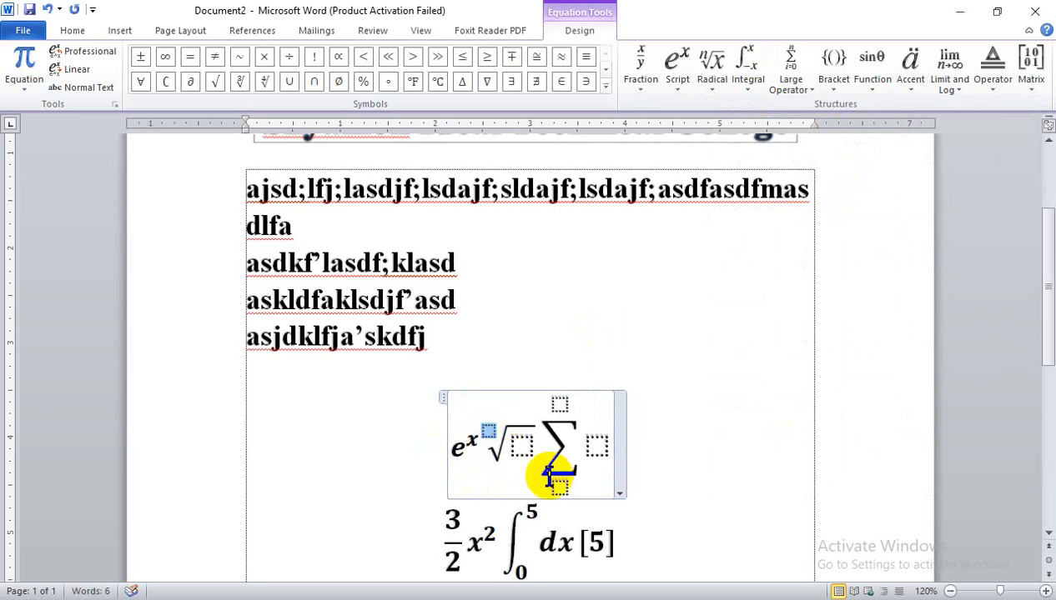
text(2)
click(527, 451)
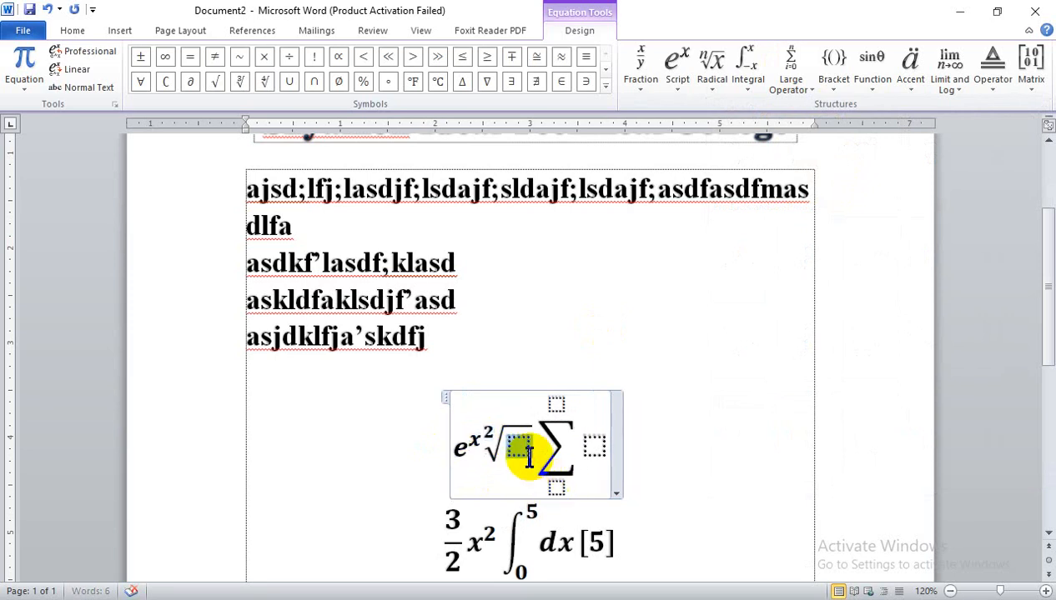
text(2∑_)
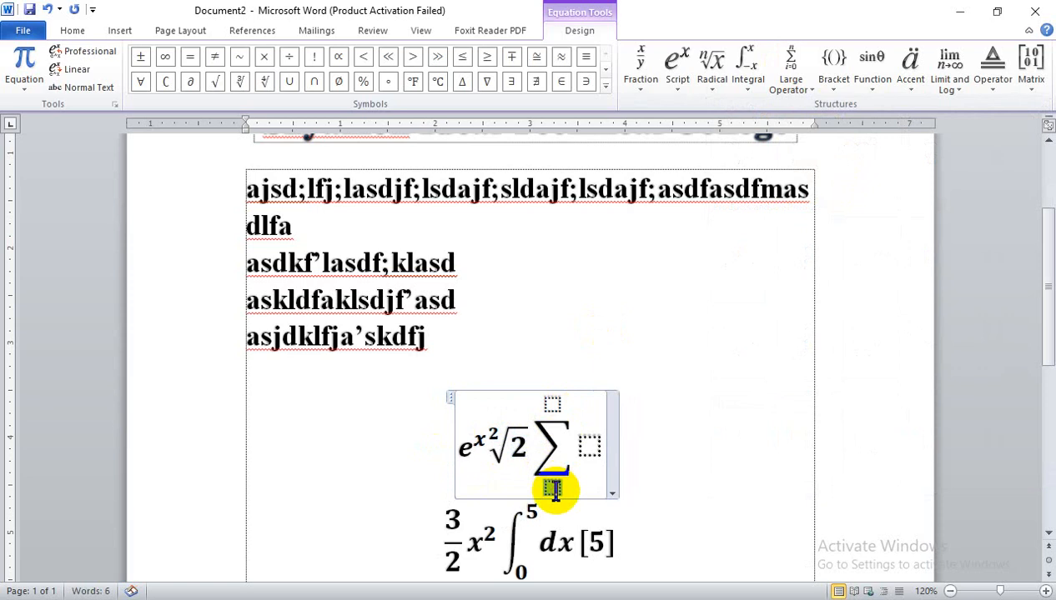
- Fill the summation with lower limit 0, upper limit 10 and x as its term, and leave the equation
text(0)
click(553, 407)
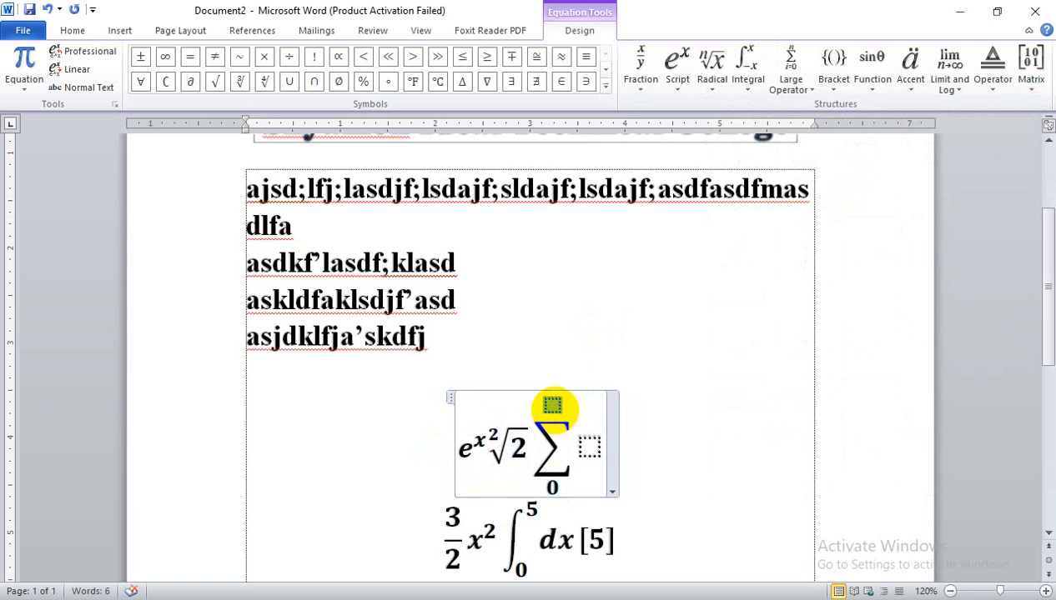
text(0)
key(BackSpace)
text(10)
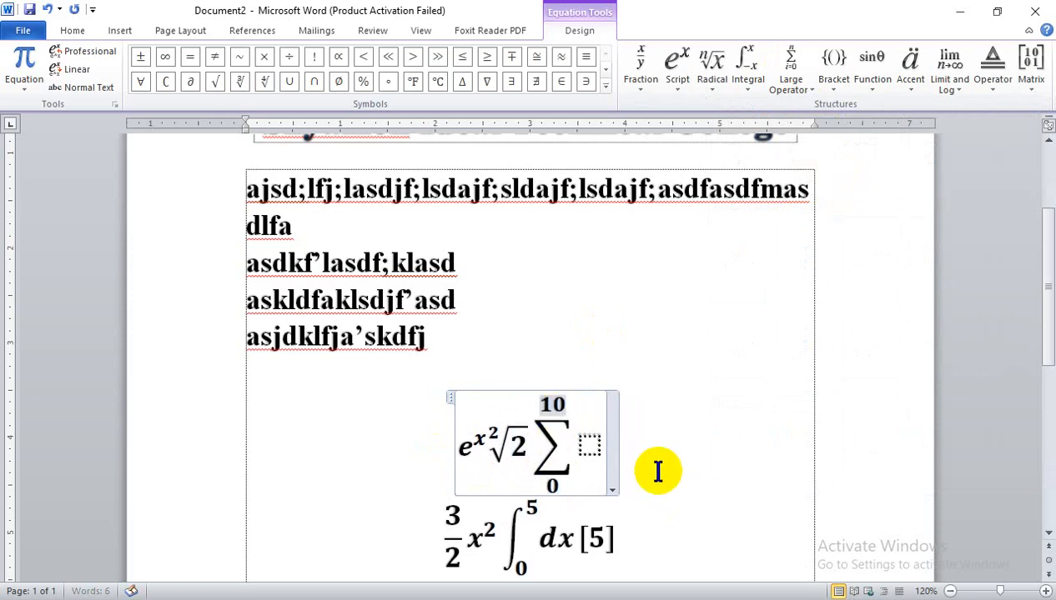
click(587, 450)
text(x)
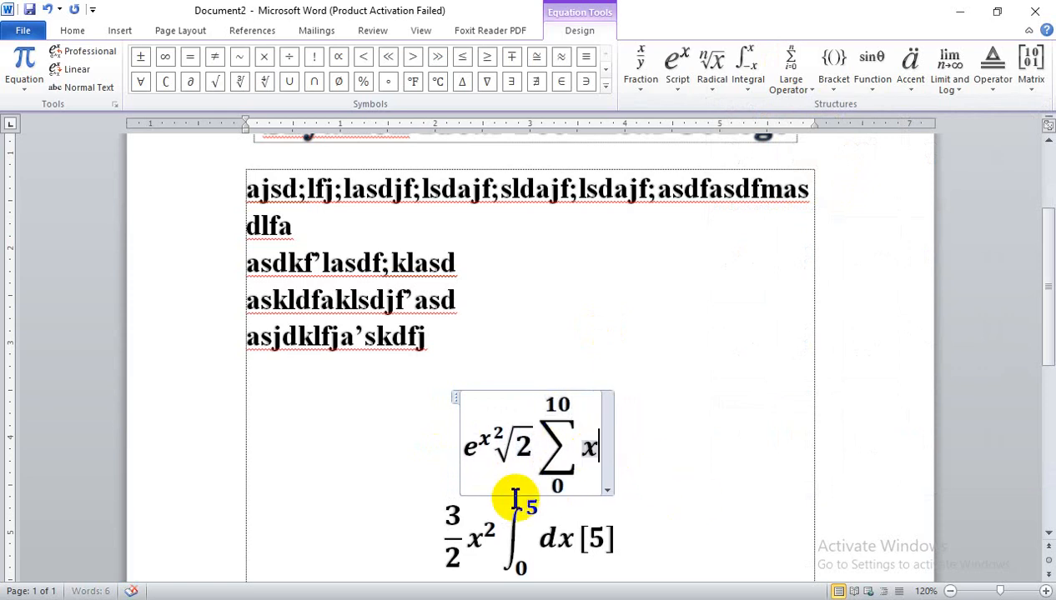
click(511, 498)
click(492, 461)
click(705, 492)
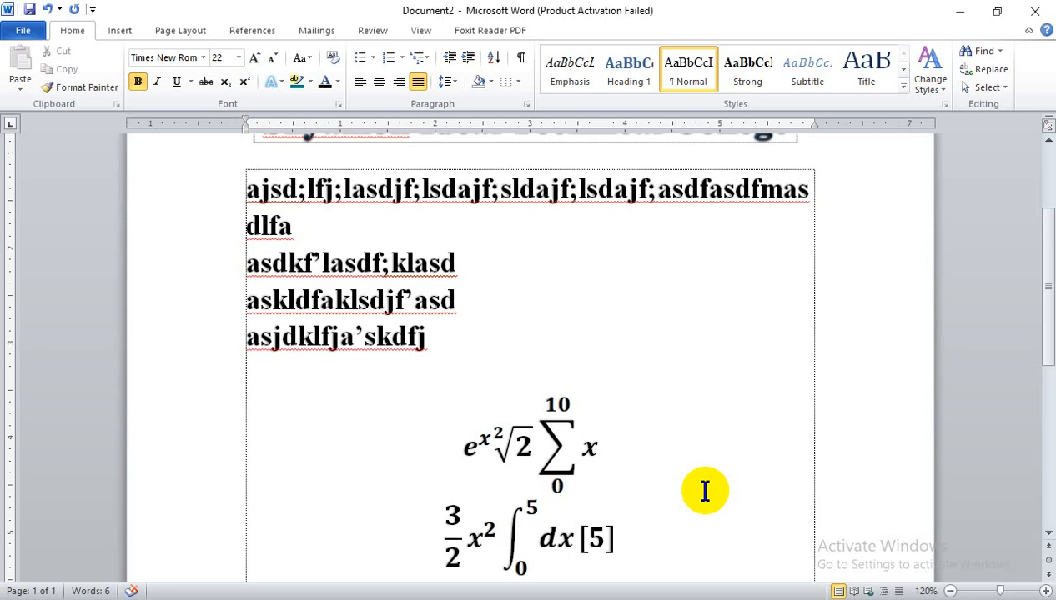
- Try to move the summation equation toward the page's left margin
click(535, 439)
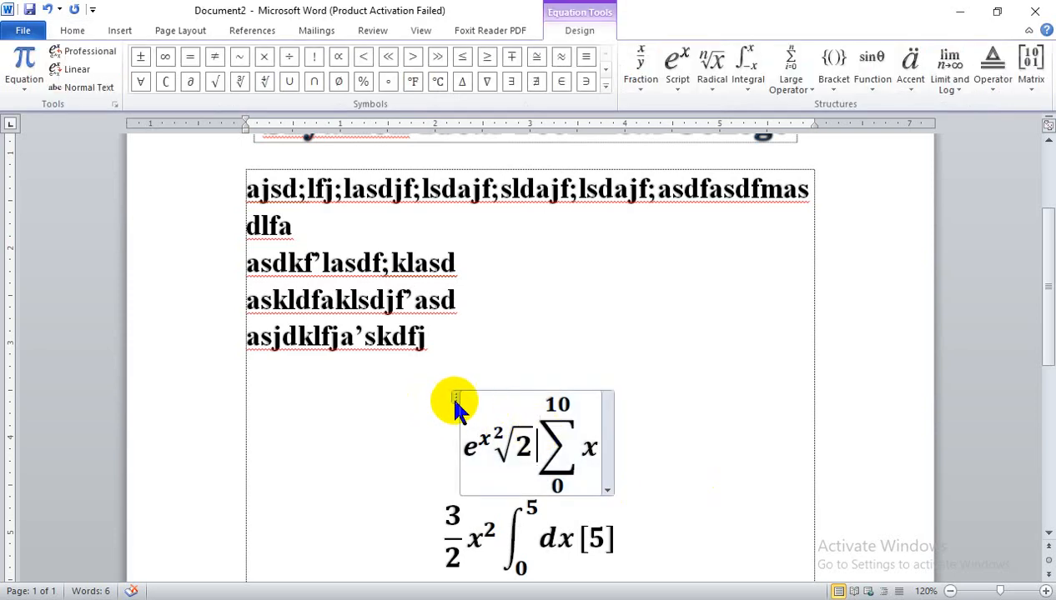
drag(455, 399, 338, 397)
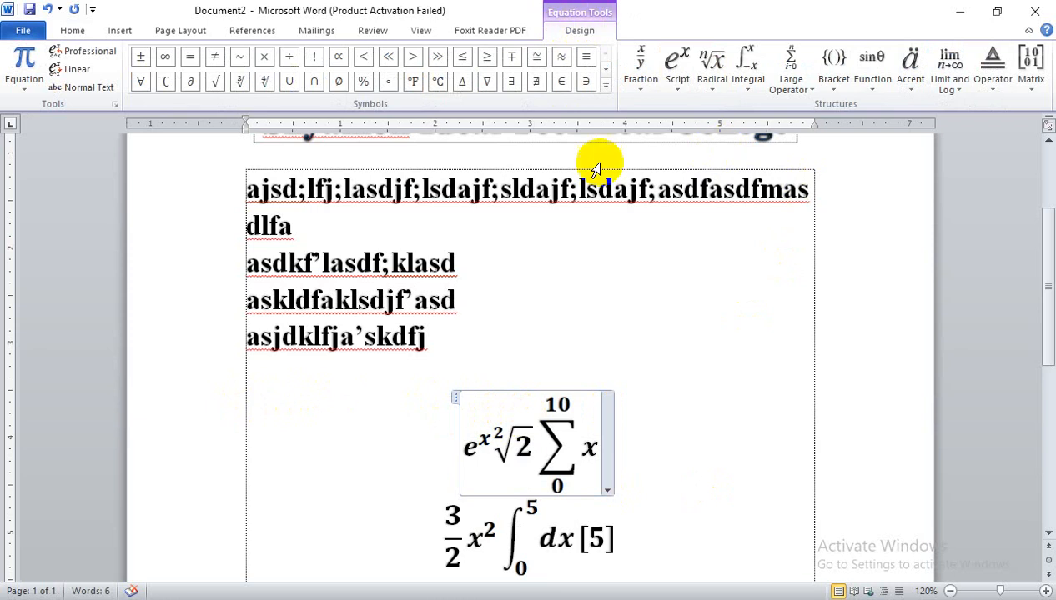
click(745, 454)
click(594, 430)
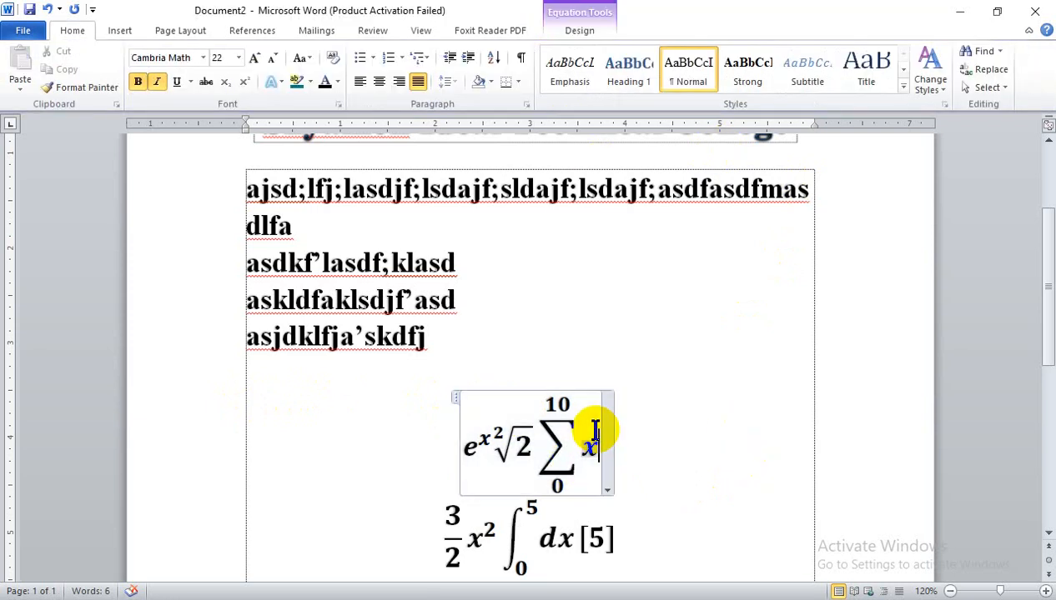
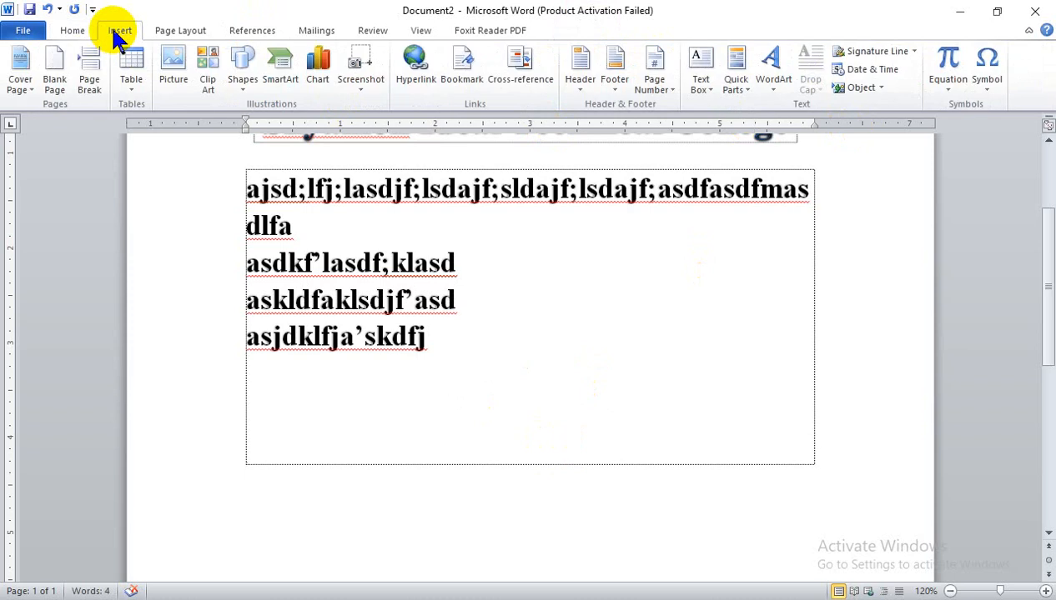
- Try the built-in Area of Circle equation on the empty line below the body text, and undo it
click(941, 82)
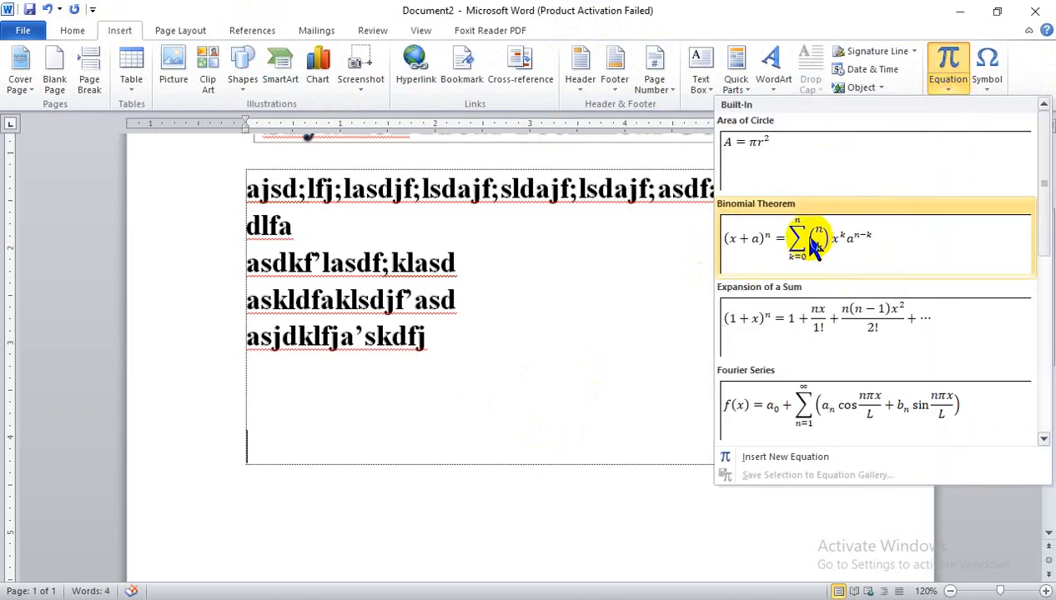
click(803, 158)
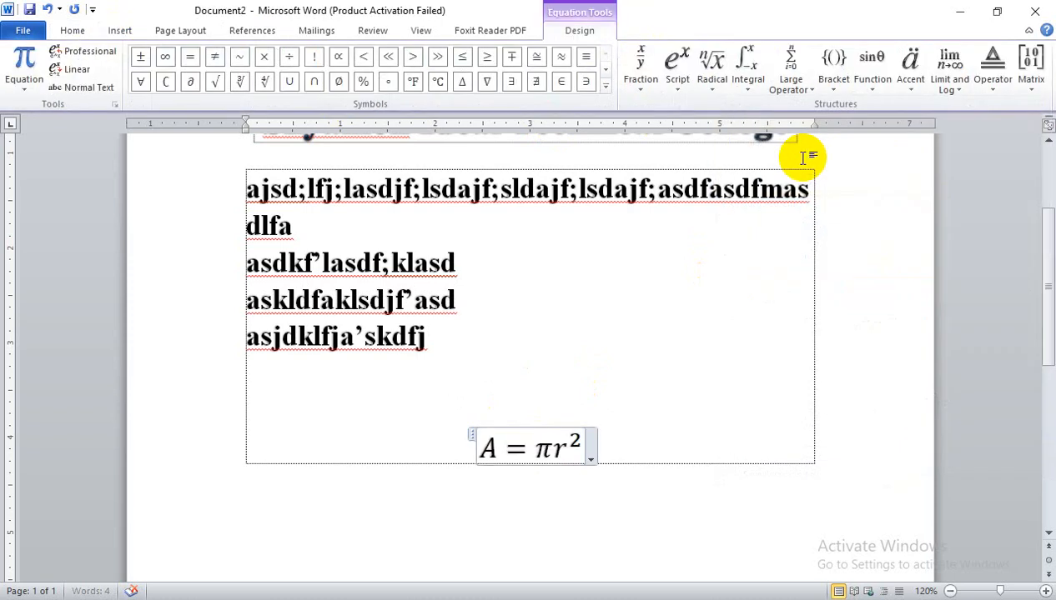
key(ctrl+z)
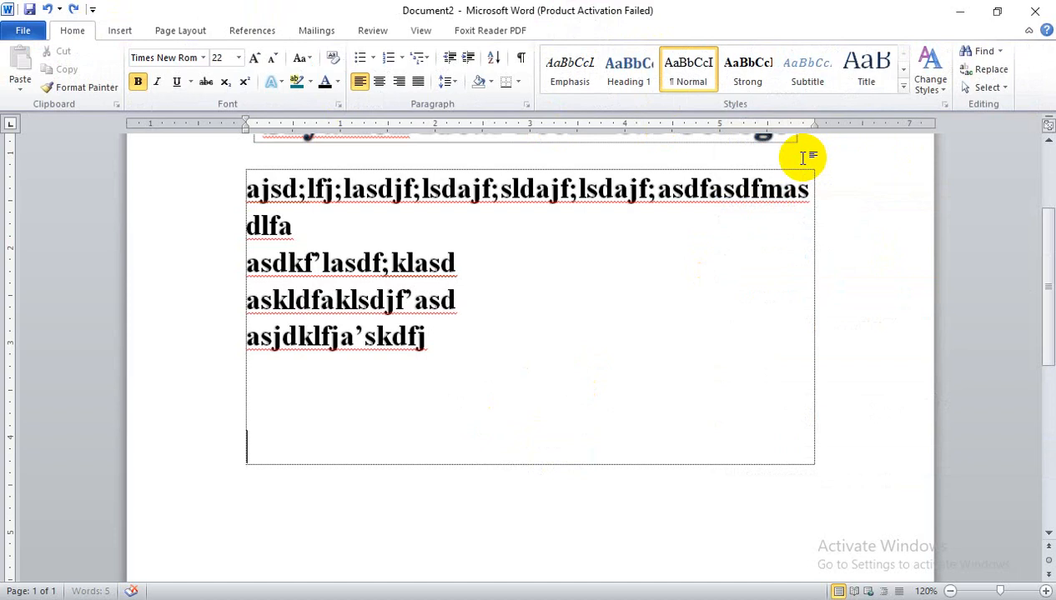
- Insert a new equation below the body text with a stacked fraction, a subscript structure and a radical with degree
click(123, 33)
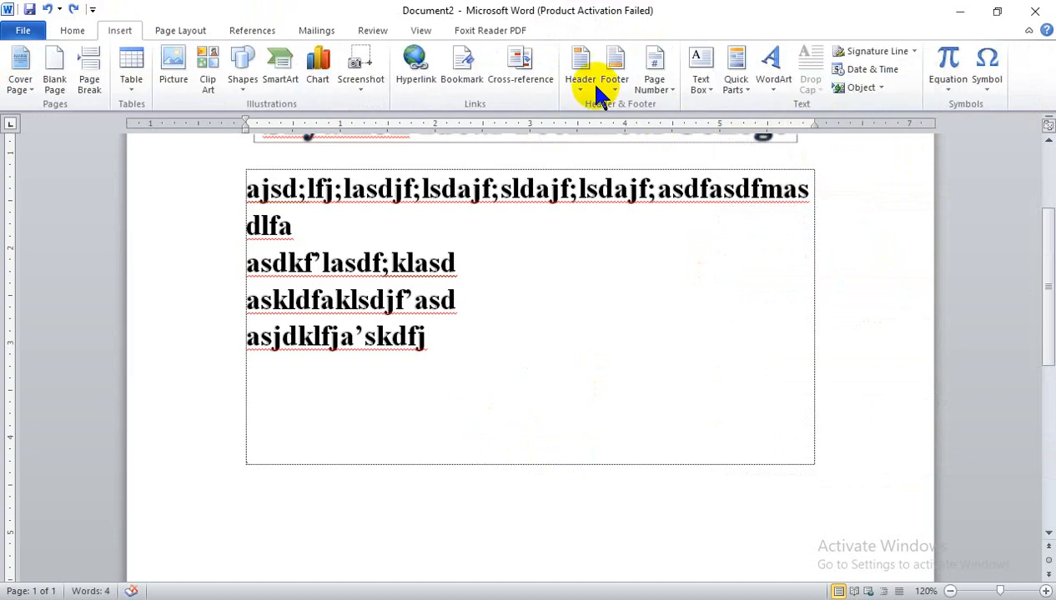
click(948, 60)
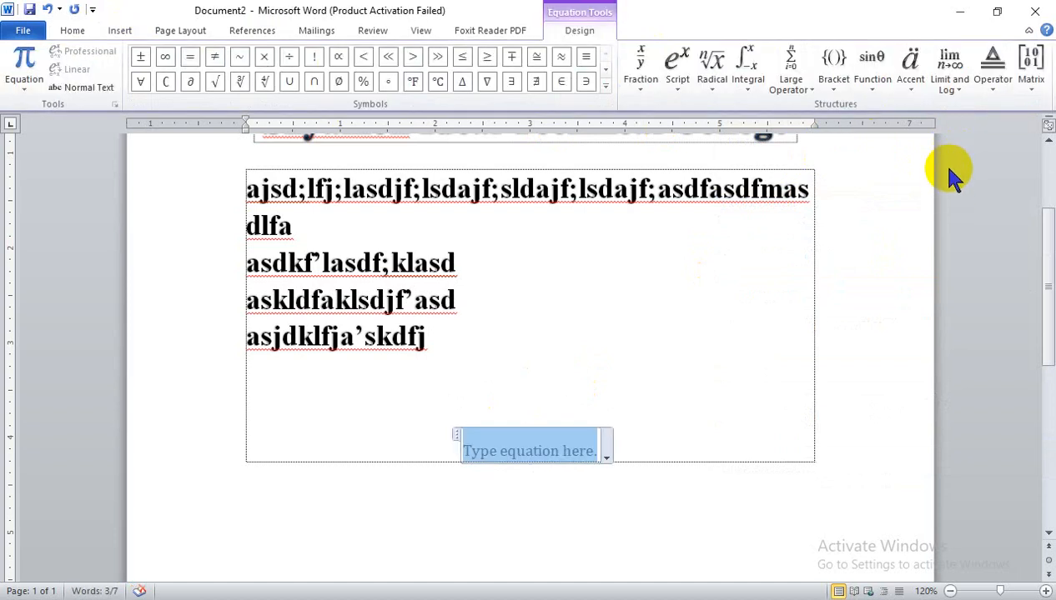
click(641, 65)
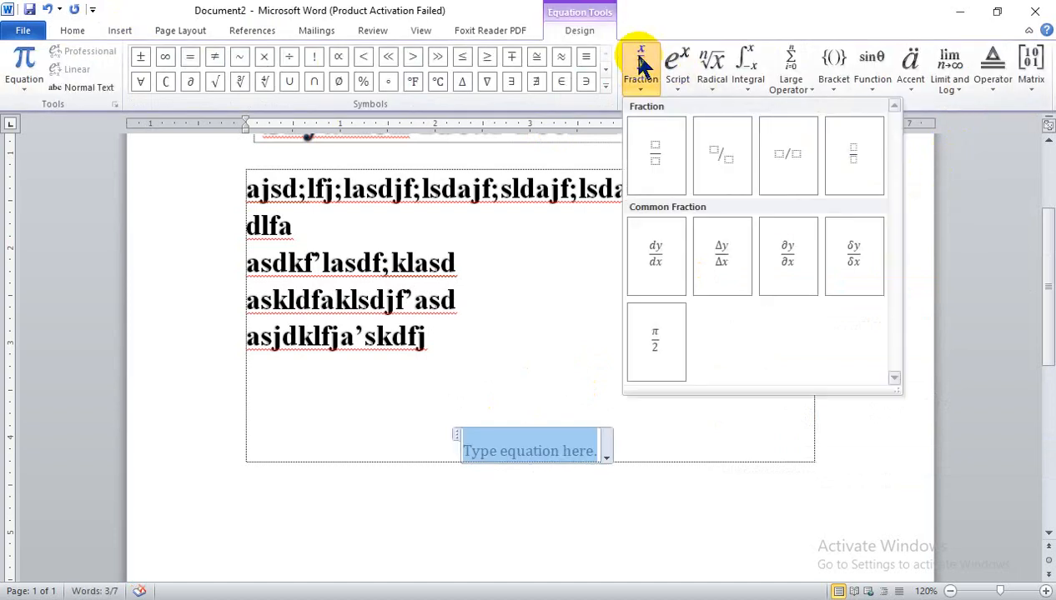
click(656, 154)
click(675, 67)
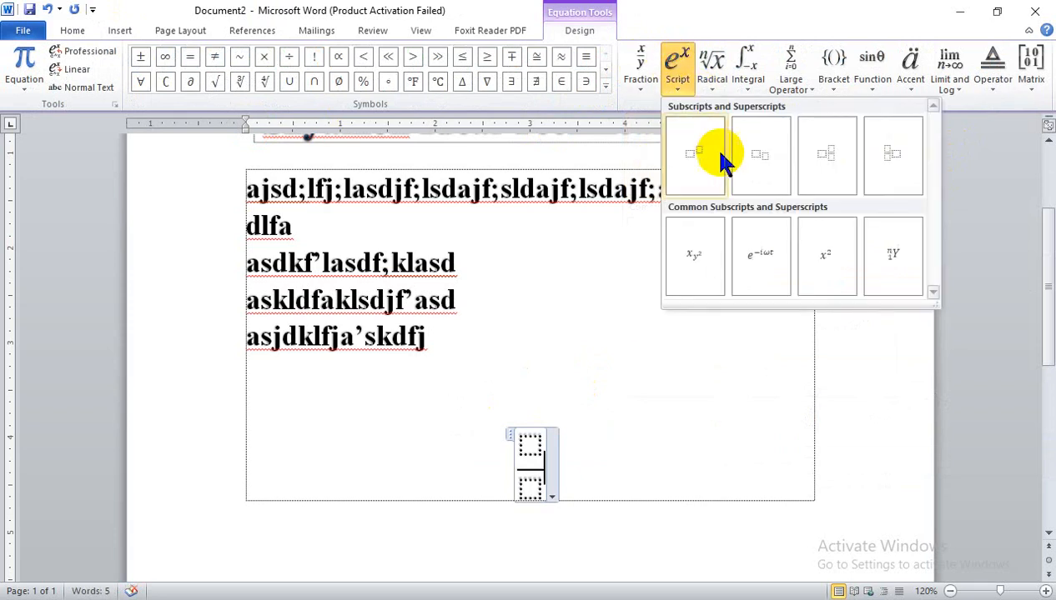
click(759, 167)
click(717, 66)
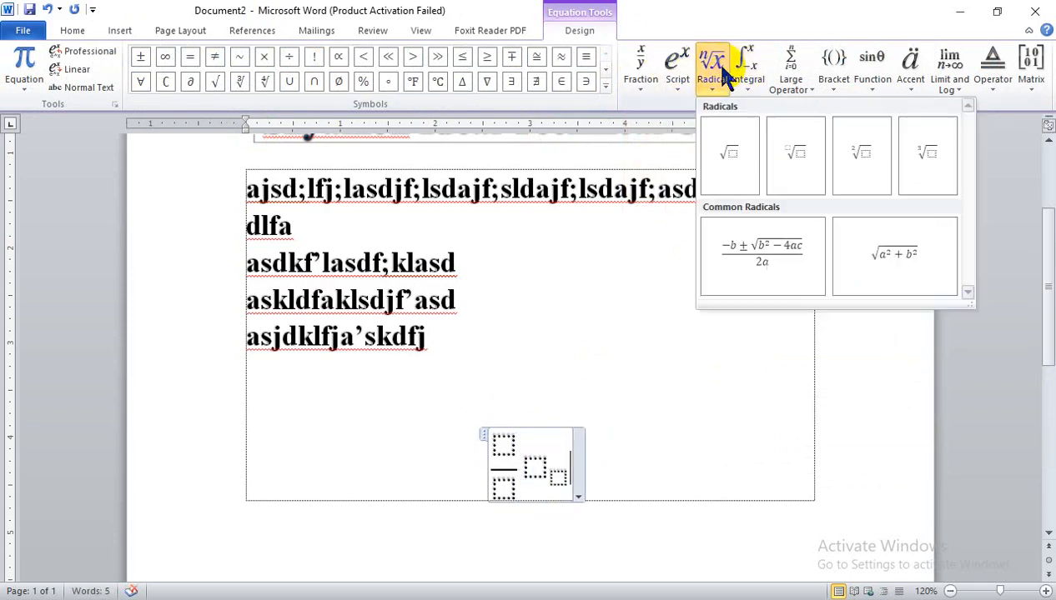
click(799, 168)
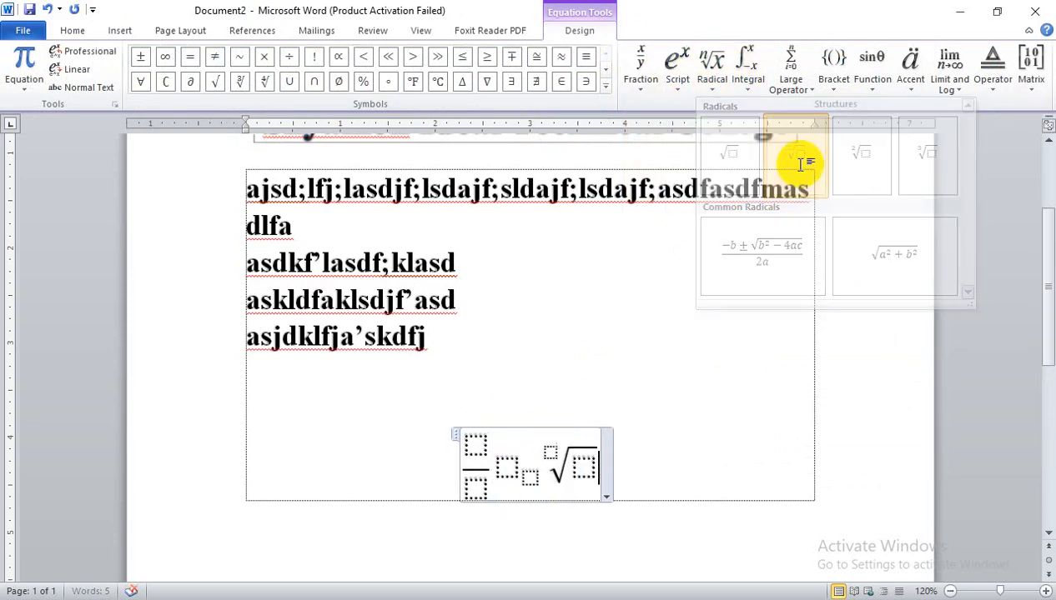
click(483, 449)
click(913, 599)
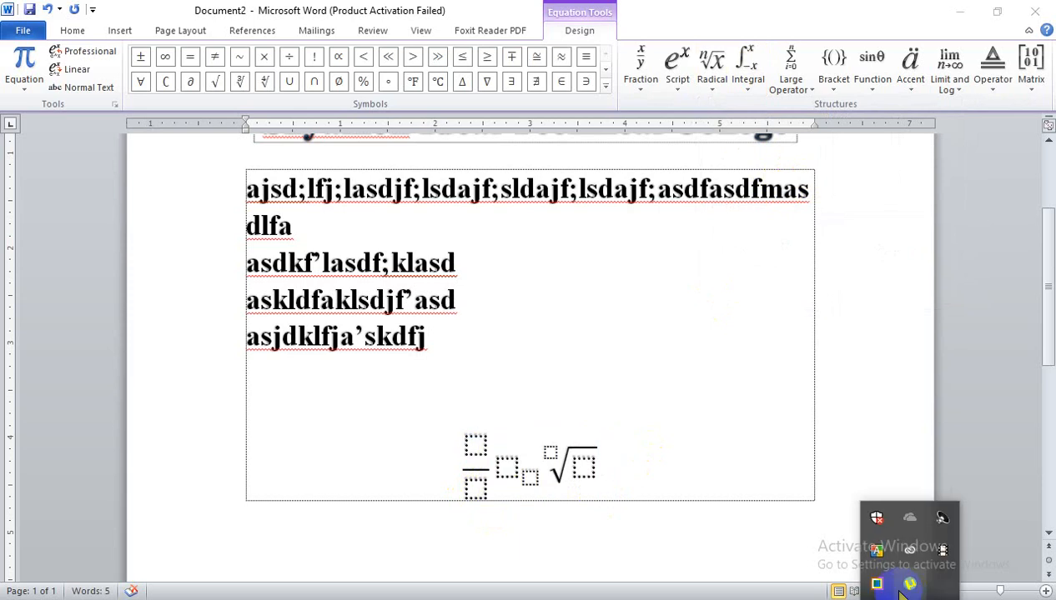
right_click(879, 575)
click(837, 499)
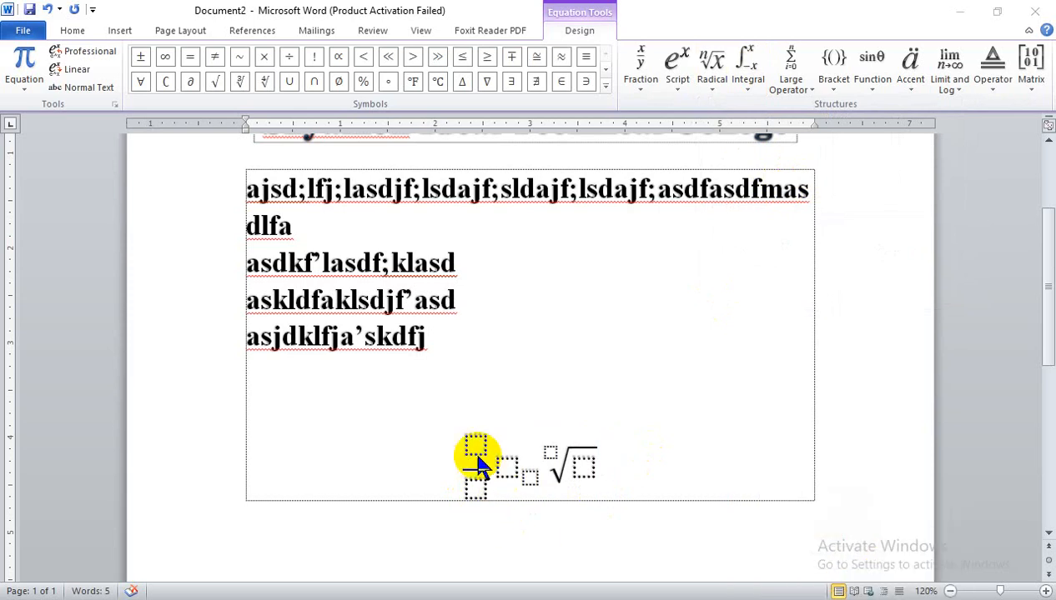
- Try 7 as the stacked fraction's numerator, and erase it
click(473, 444)
text(7)
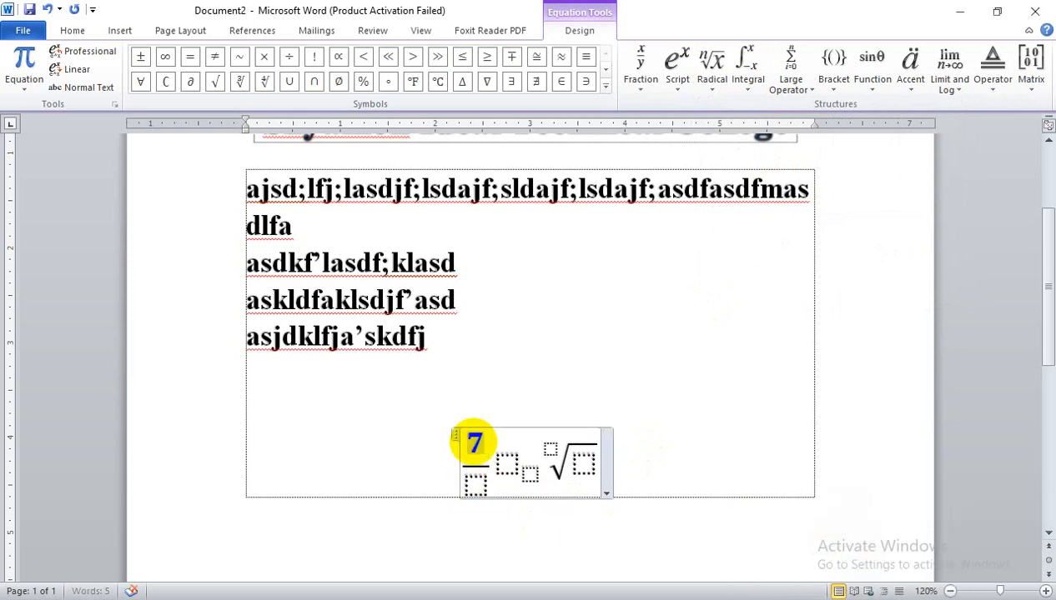
key(BackSpace)
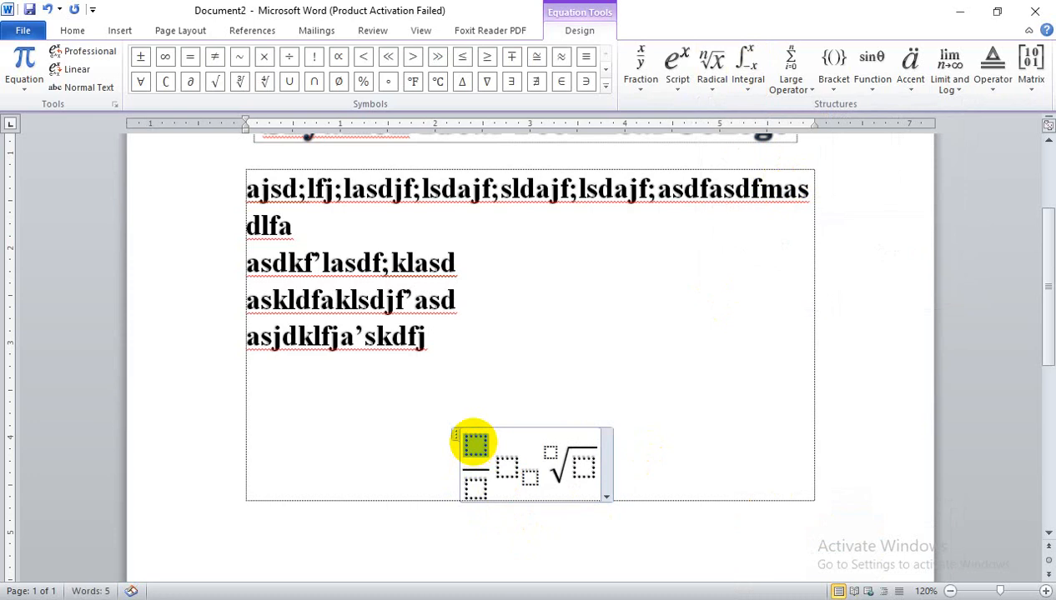
- Switch the Bangla keyboard program to Unicode mode and try the digits 1 and 8 in the fraction's numerator, erasing each
click(72, 31)
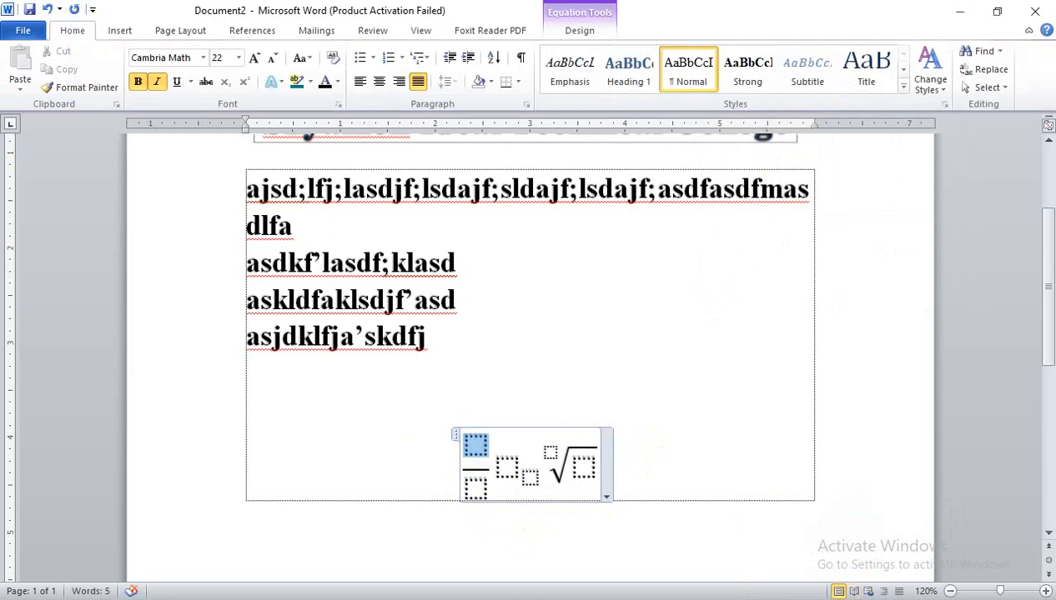
click(909, 599)
right_click(876, 552)
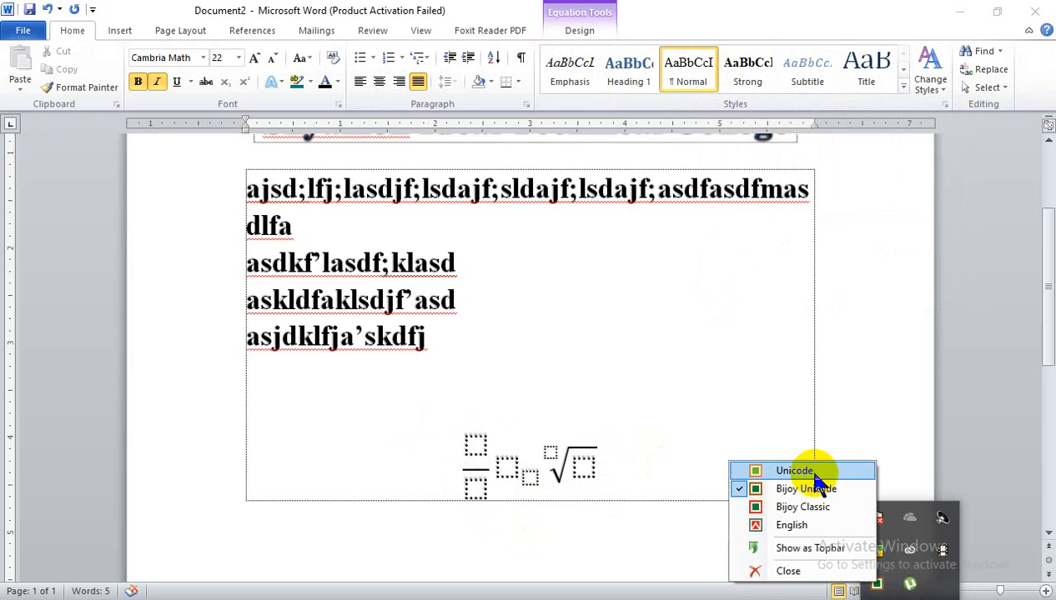
click(814, 474)
click(477, 448)
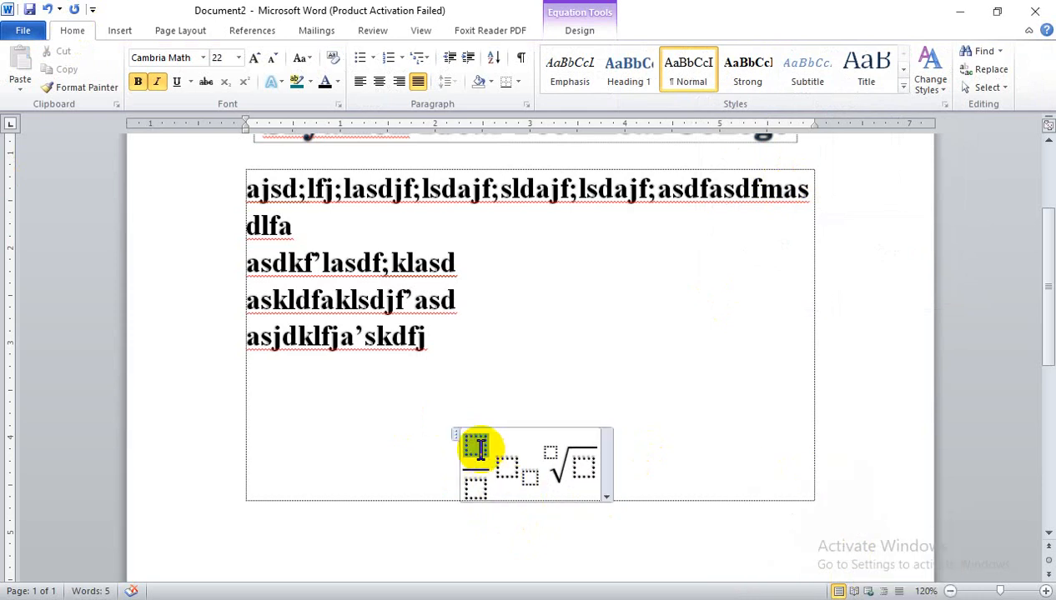
text(1)
key(BackSpace)
text(8)
key(BackSpace)
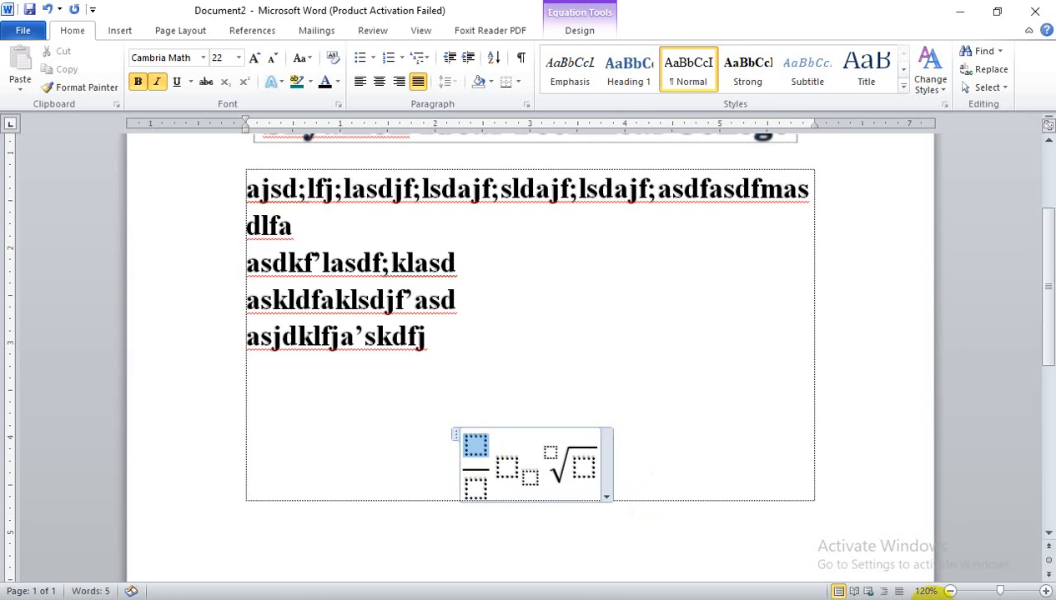
- Reselect the Unicode keyboard mode and try to enter a font name for the selected numerator placeholder
click(910, 599)
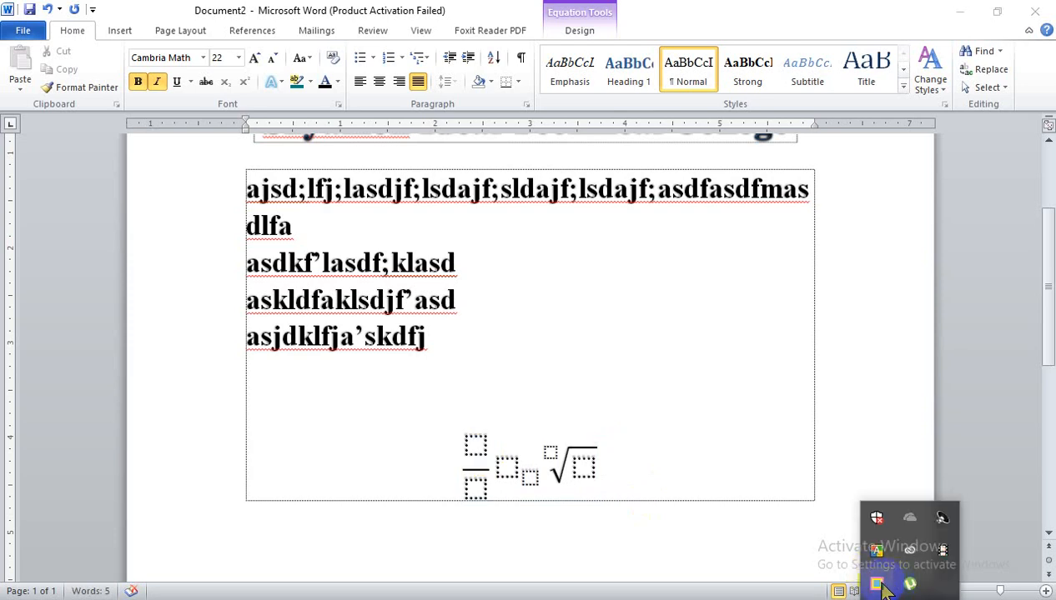
right_click(880, 583)
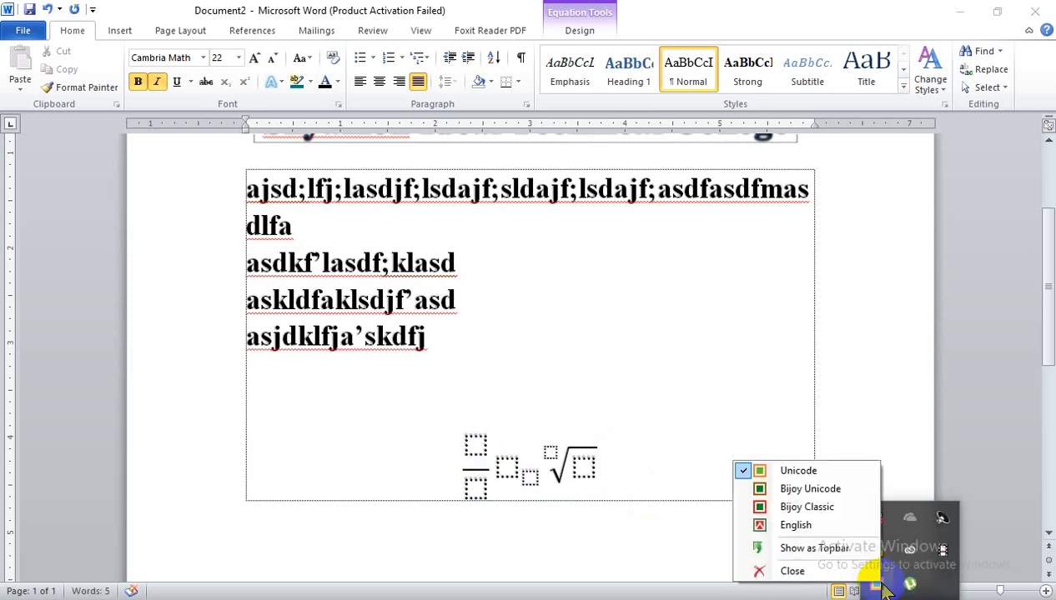
click(815, 476)
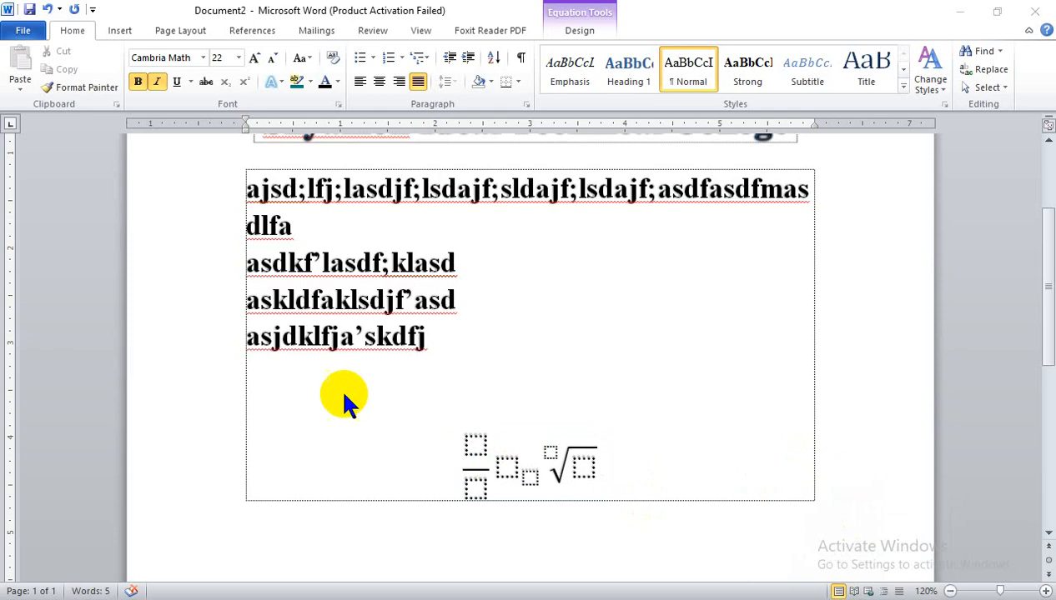
click(153, 58)
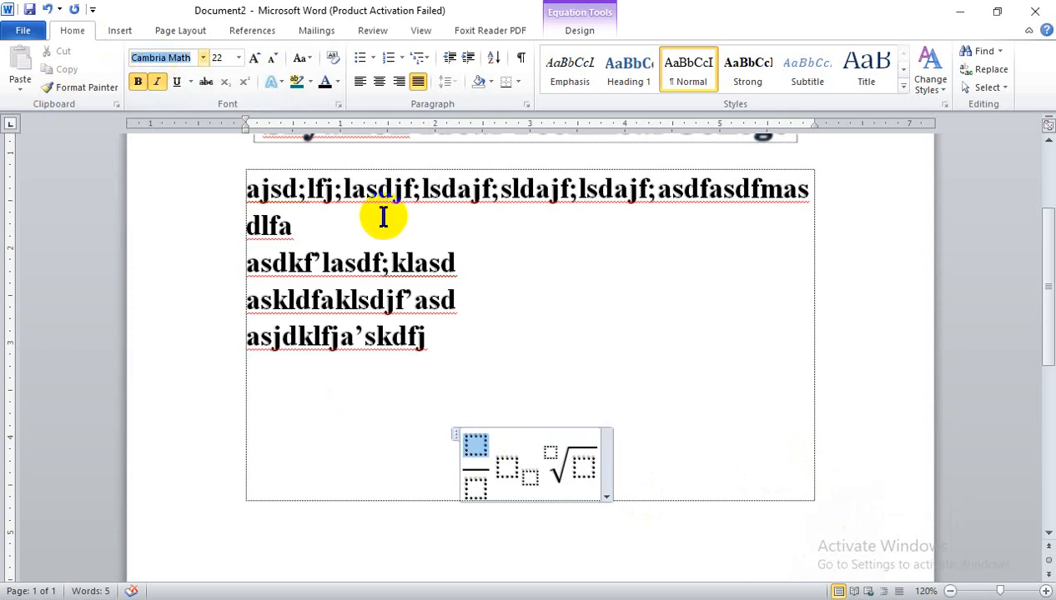
text(□□□)
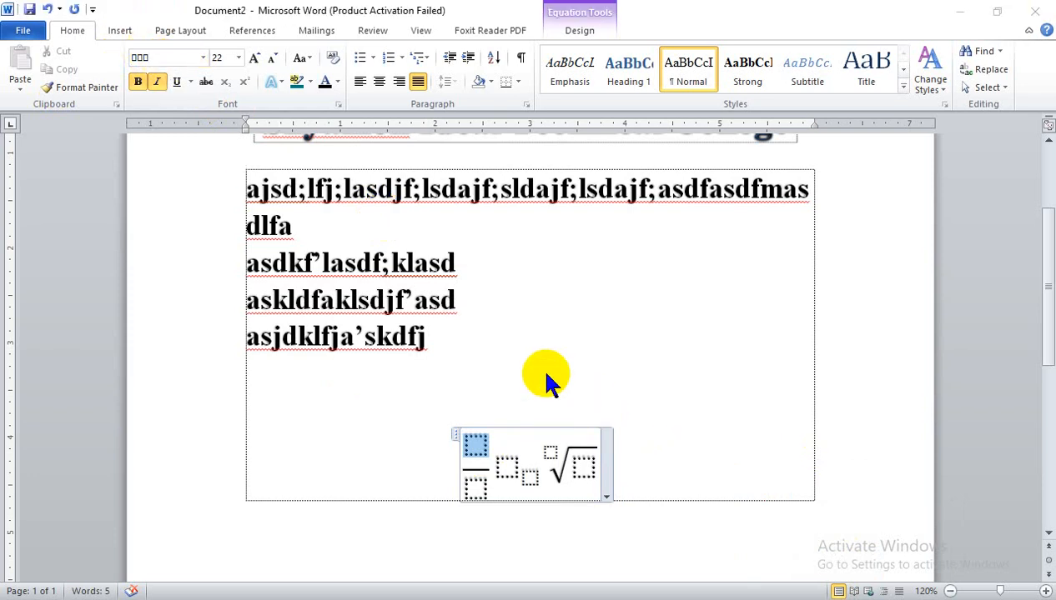
click(701, 282)
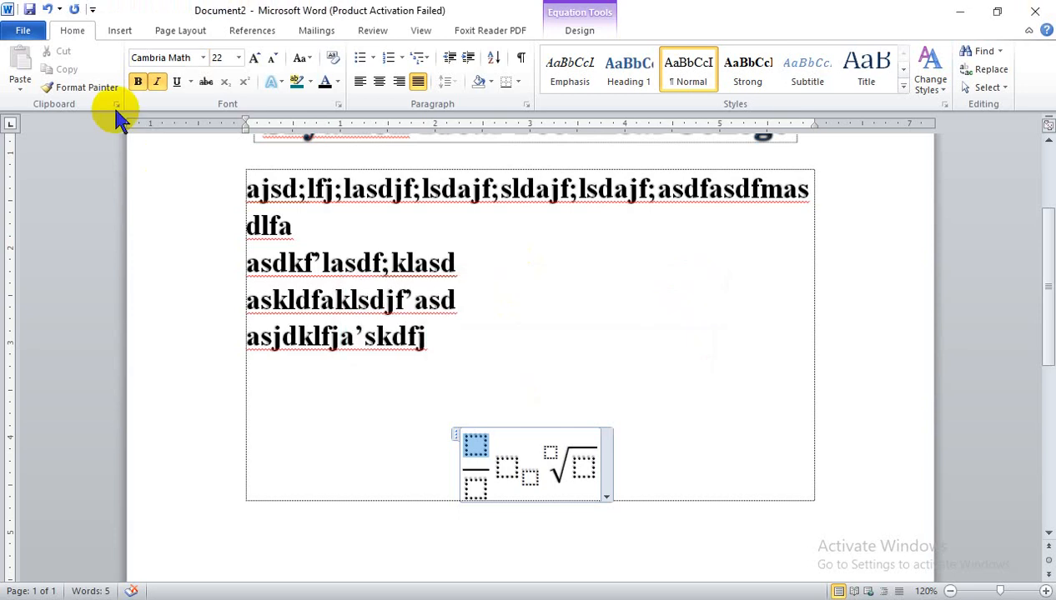
click(172, 56)
text(▯)
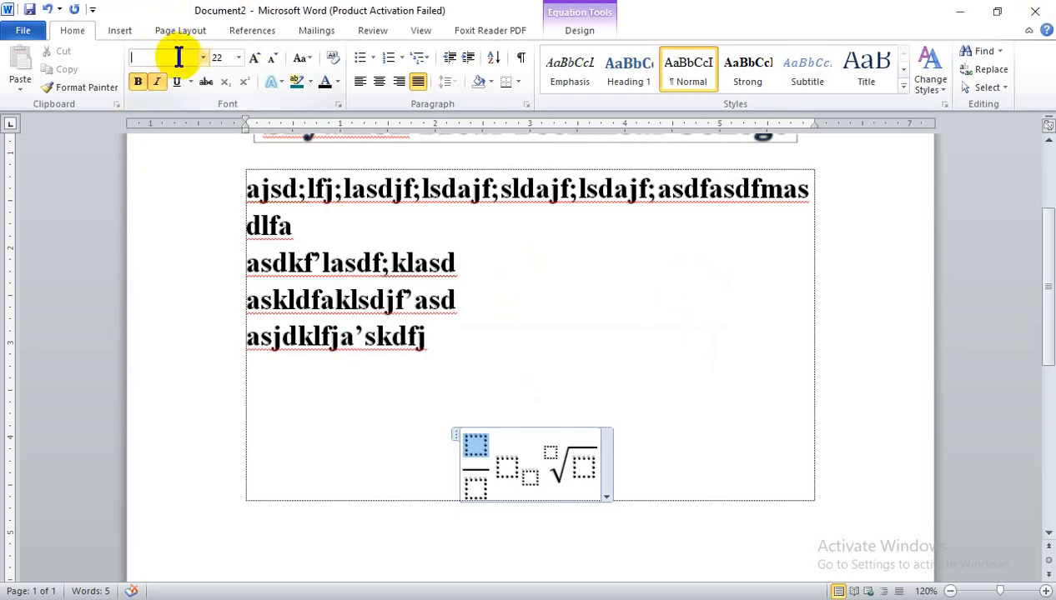
text(Y)
key(BackSpace)
key(BackSpace)
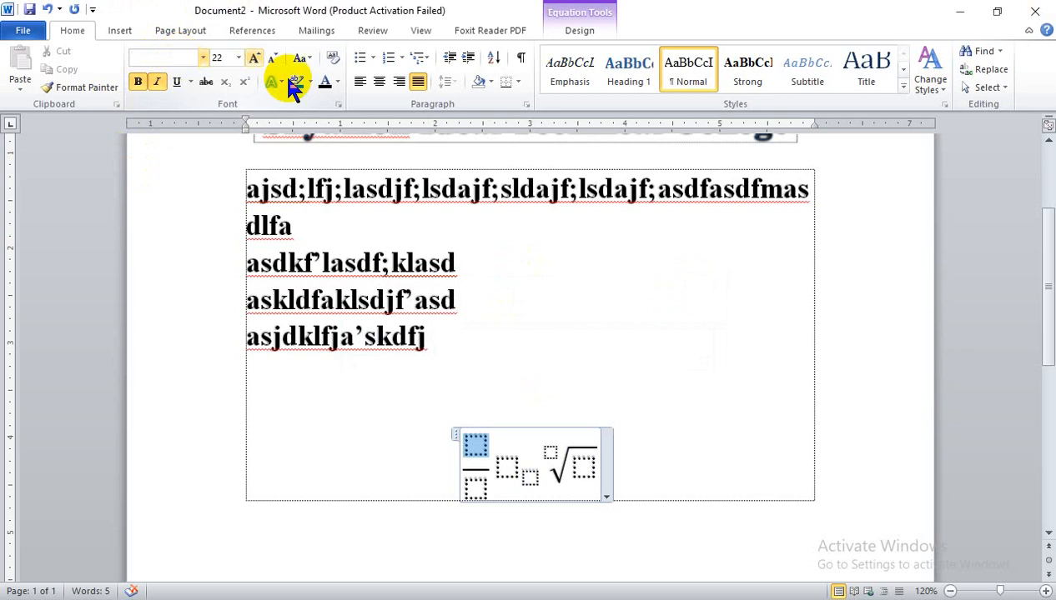
- Try to apply the SutonnyMJ font to the fraction's numerator placeholder
click(909, 592)
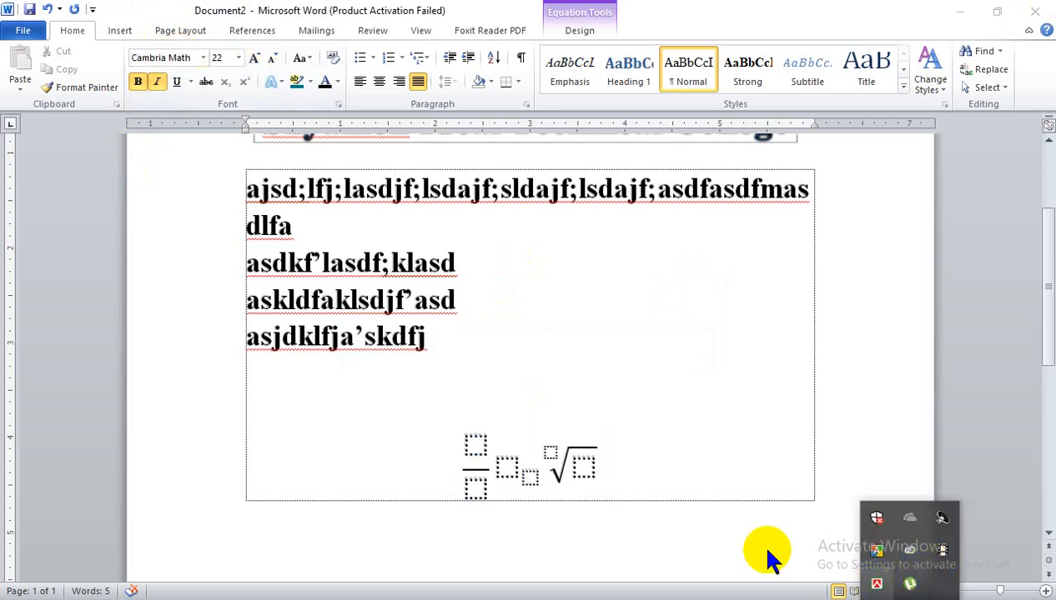
click(161, 58)
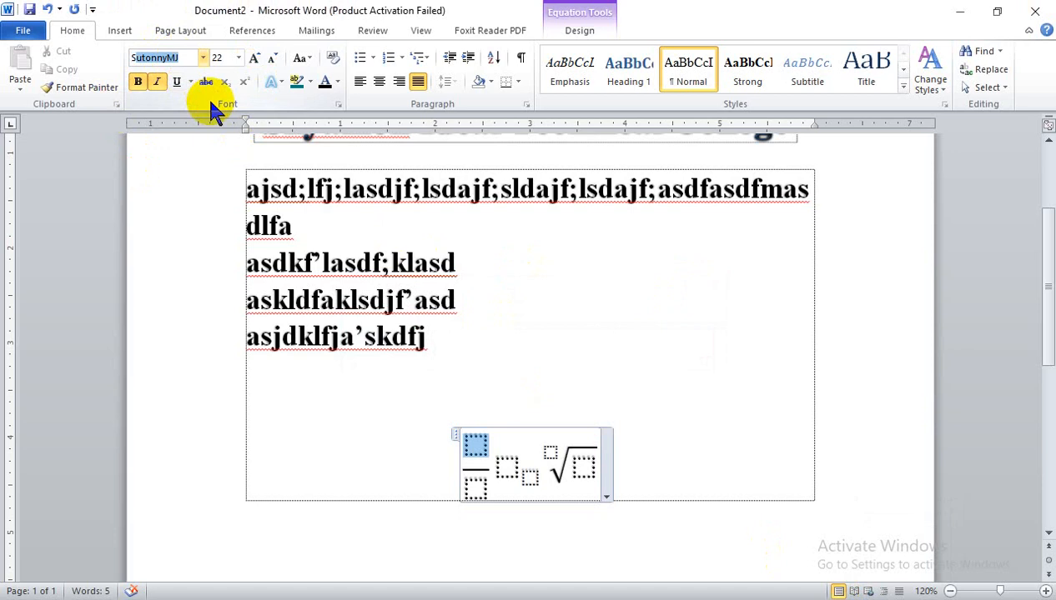
text(SutonnyMJ)
key(Return)
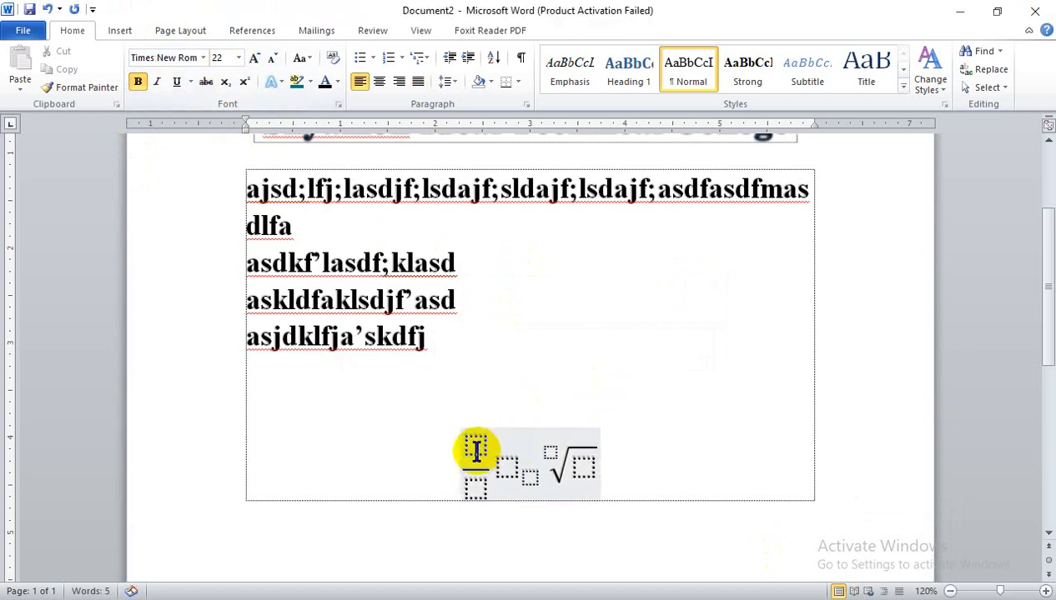
- Switch the keyboard program to Bijoy Unicode mode and select the fraction's numerator placeholder
click(474, 444)
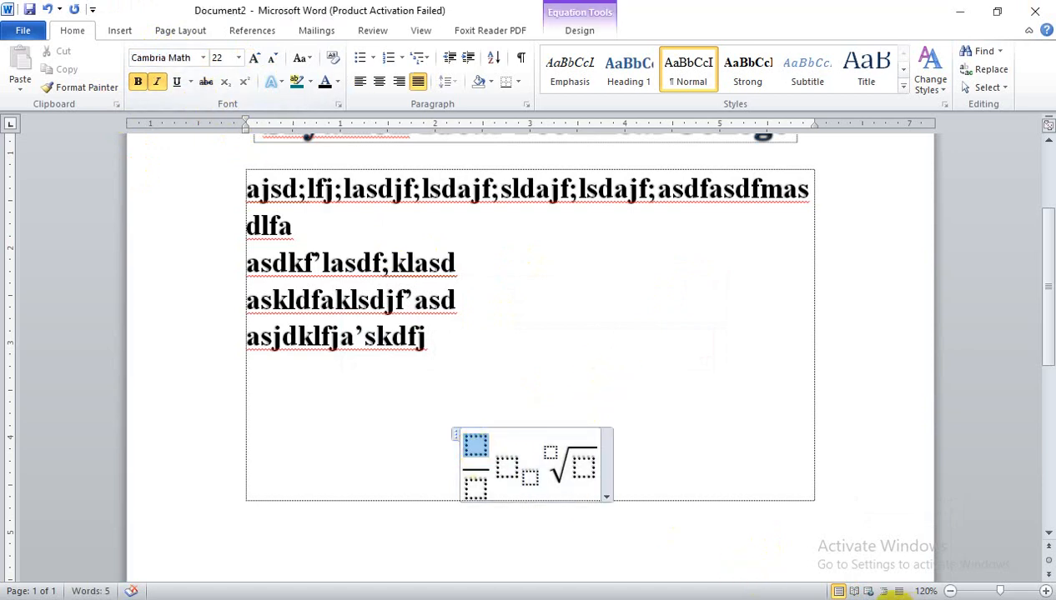
click(909, 598)
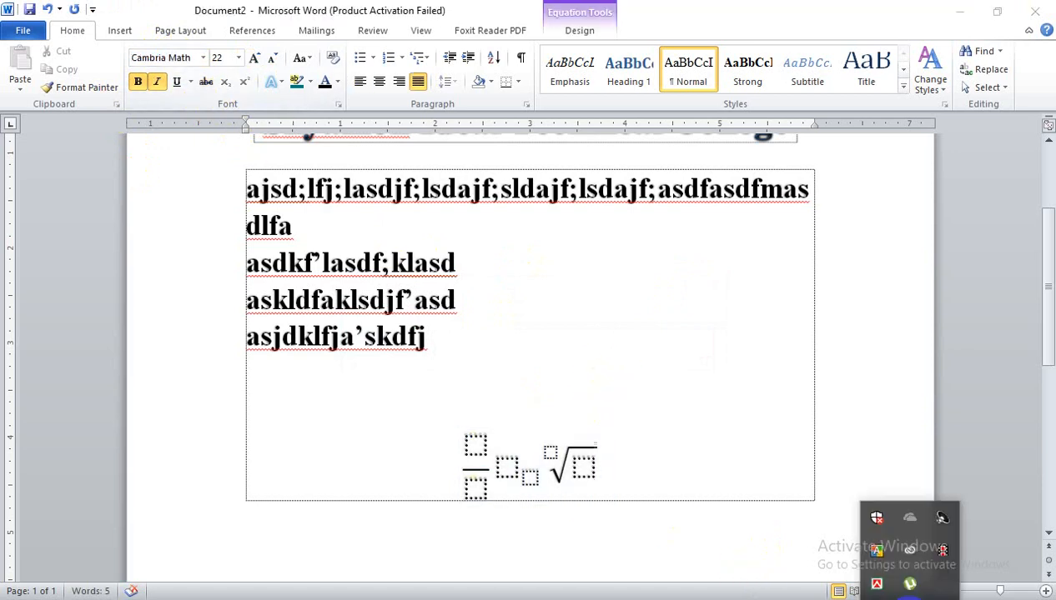
right_click(876, 583)
click(825, 493)
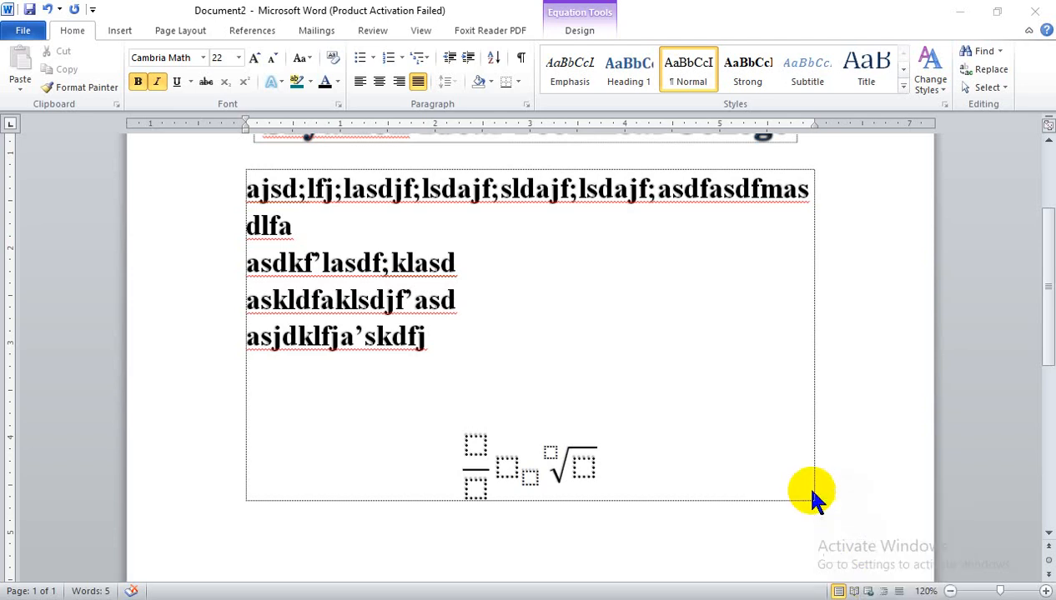
click(475, 445)
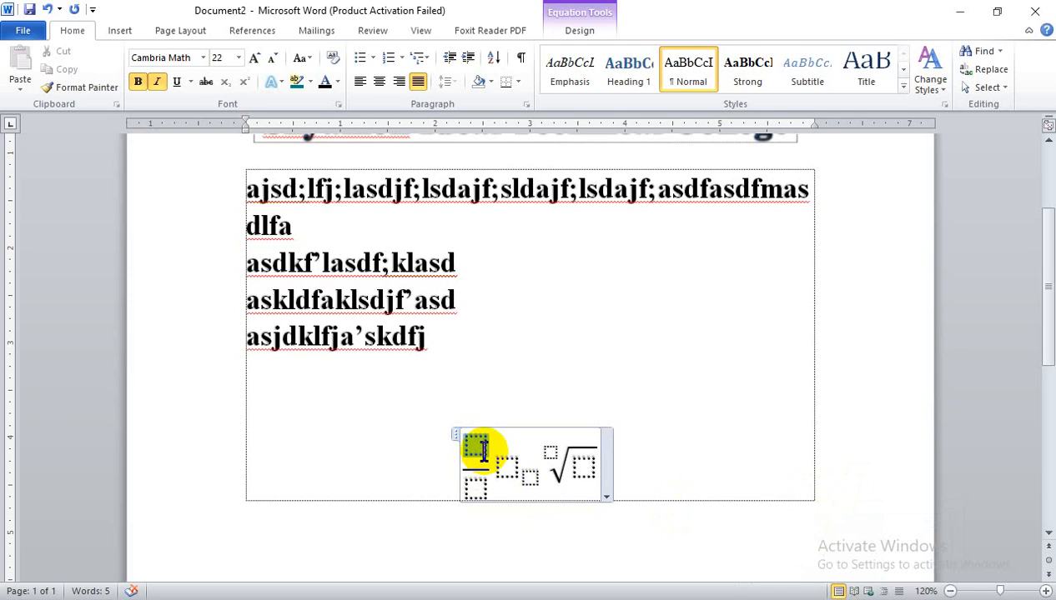
- Try Bangla input in the numerator with ২, আমার and ৪১, and erase it
text(২)
key(BackSpace)
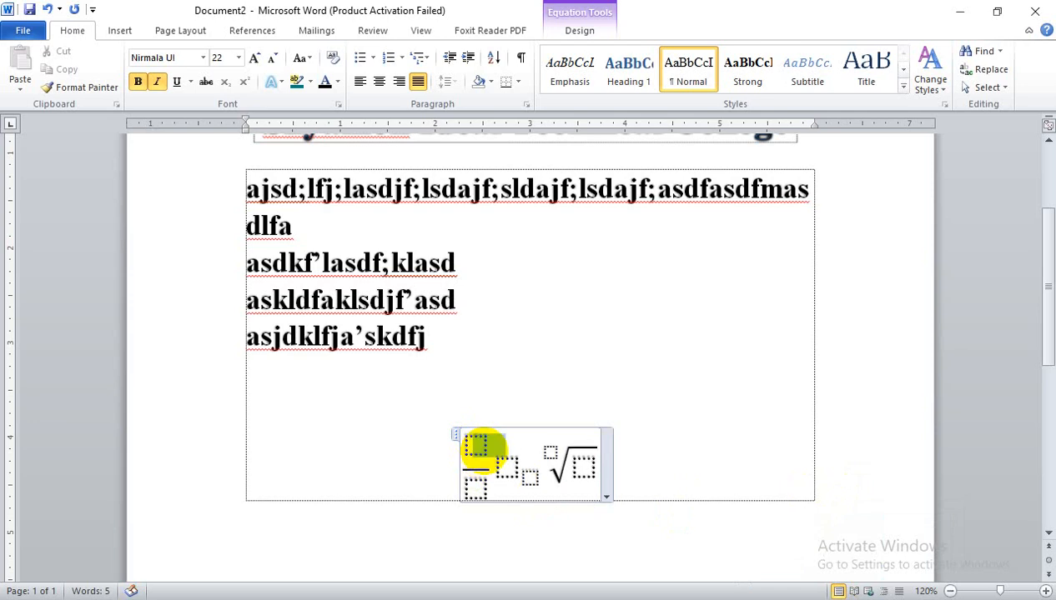
text(আমার)
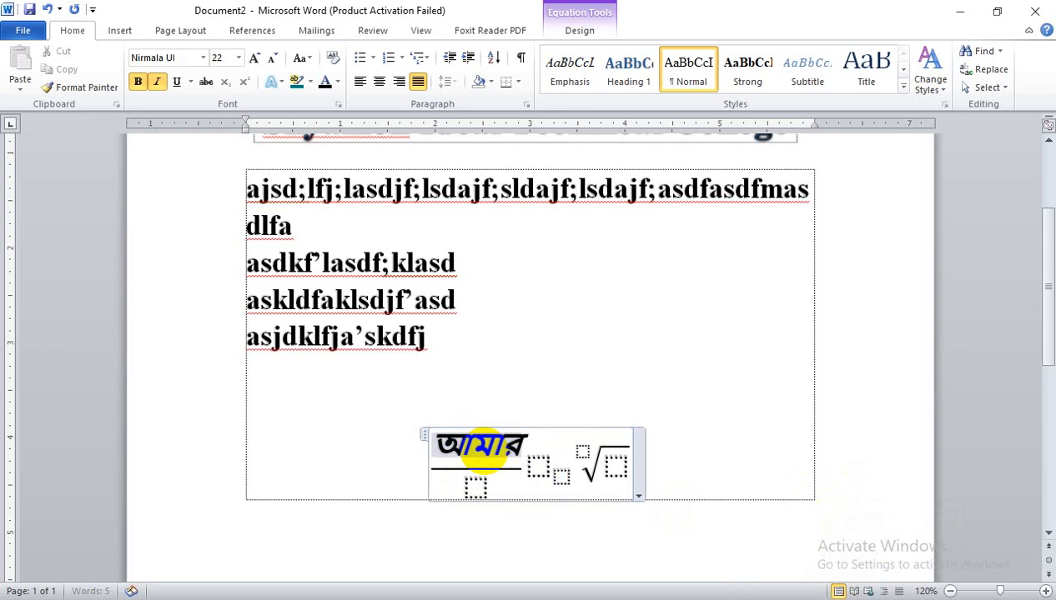
text(/)
key(BackSpace)
text(৪১)
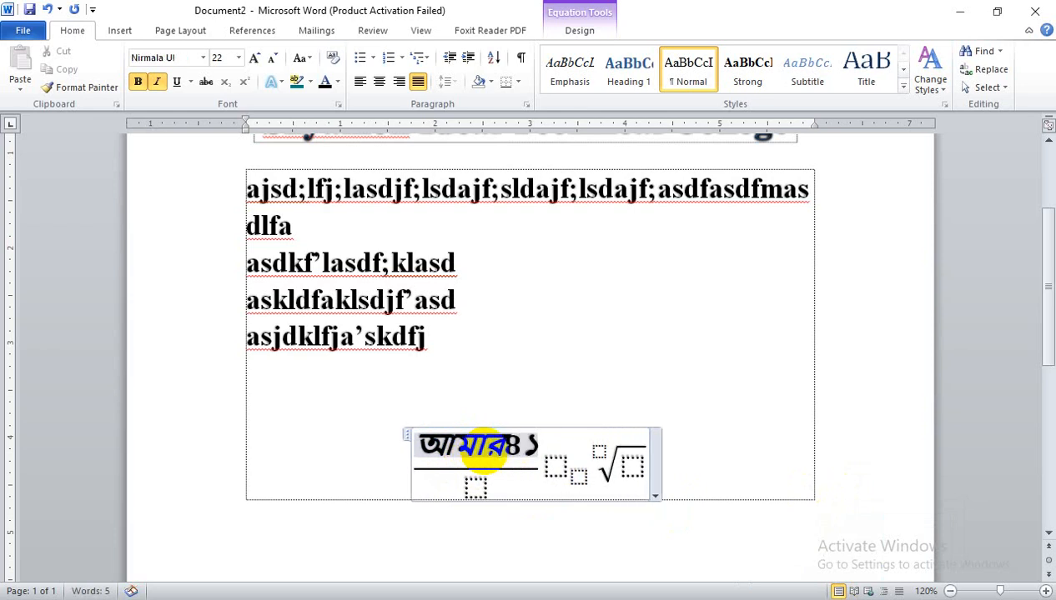
key(BackSpace)
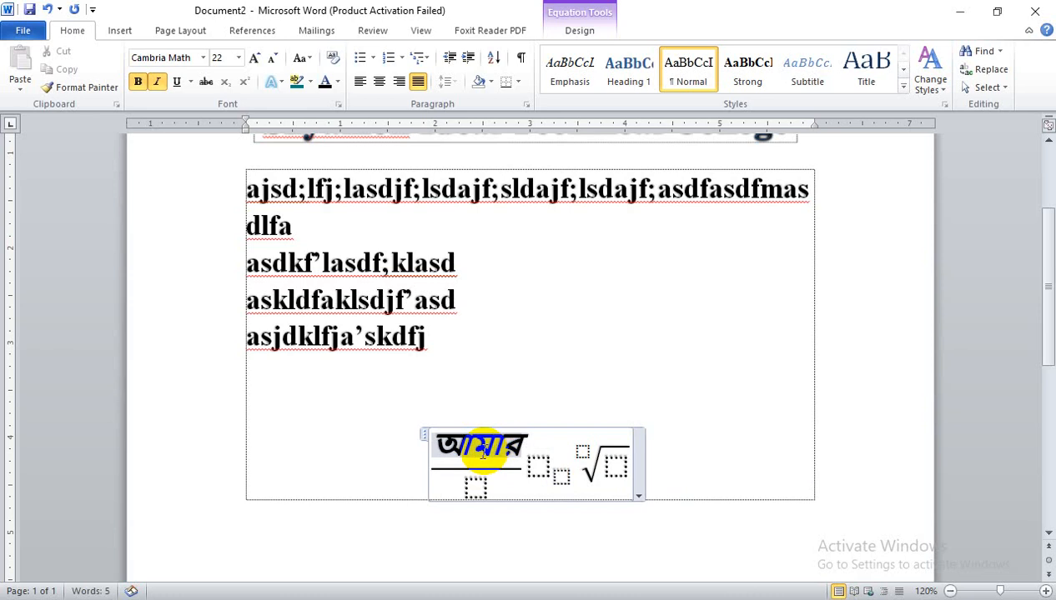
key(BackSpace)
key(BackSpace)
key(BackSpace)
key(BackSpace)
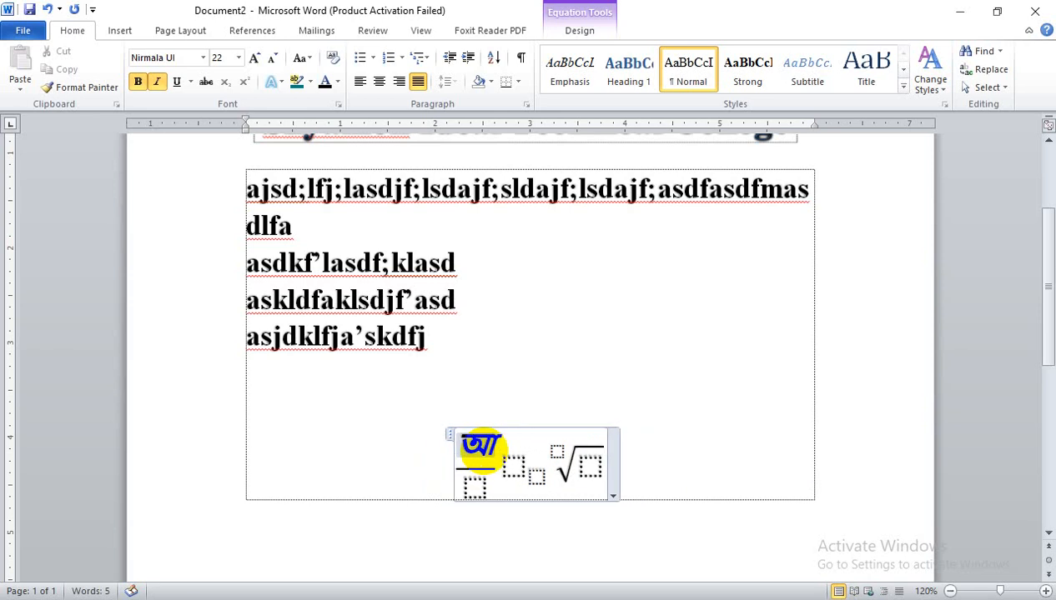
- Fill the fraction with ৩৪ over ৪৫ and the subscript structure's base with ওুা, and leave the equation
text(৩৪)
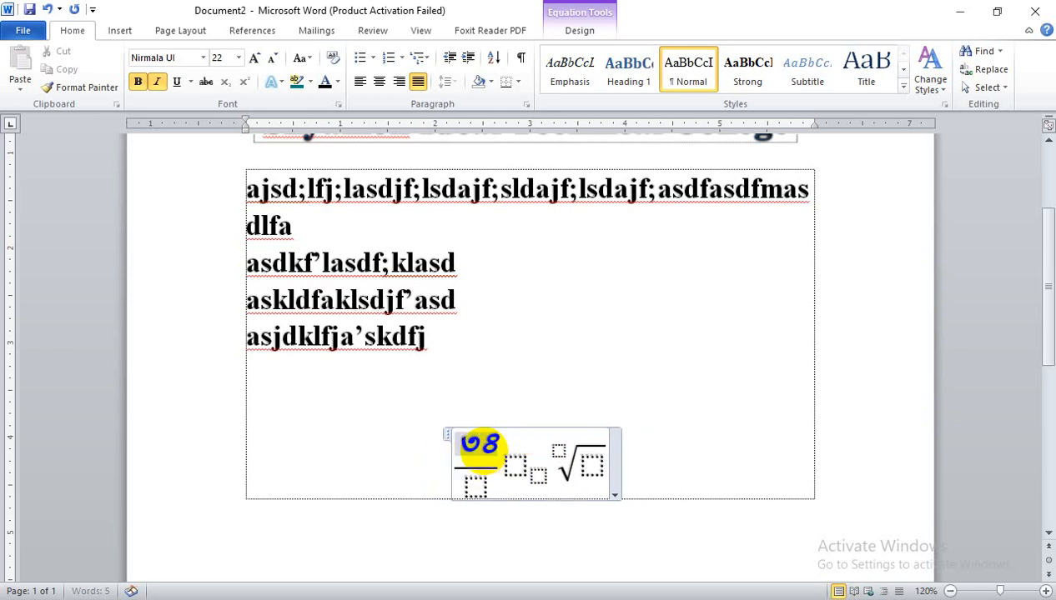
click(477, 489)
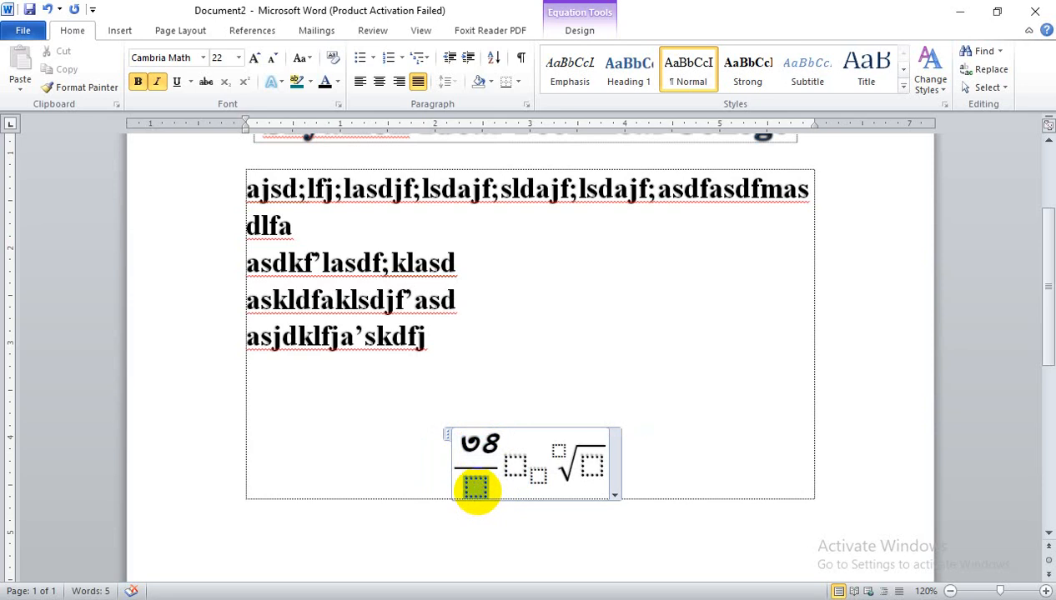
text(৪৫)
click(515, 467)
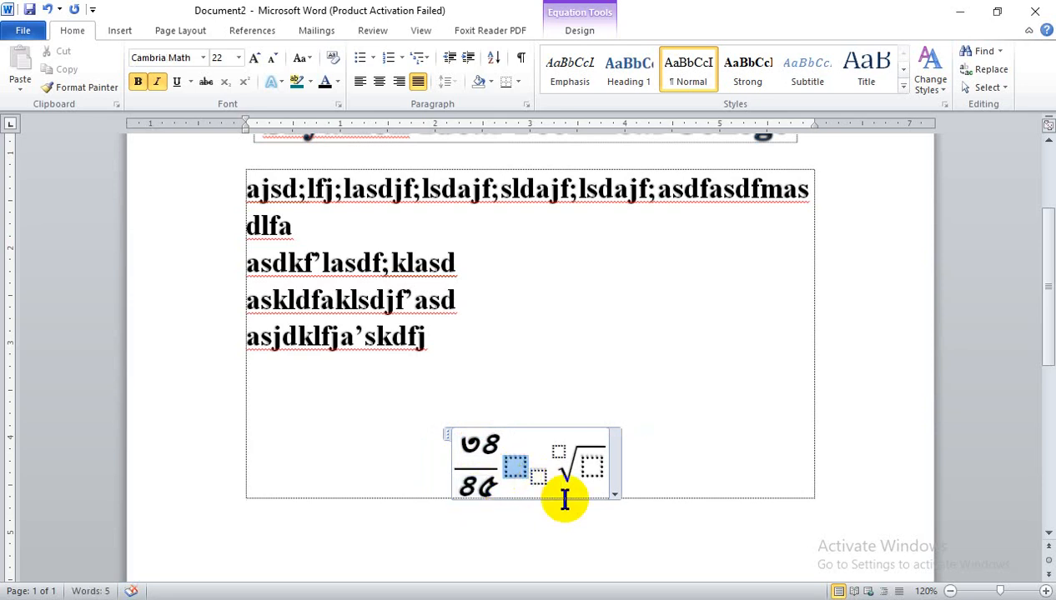
text(ওুা)
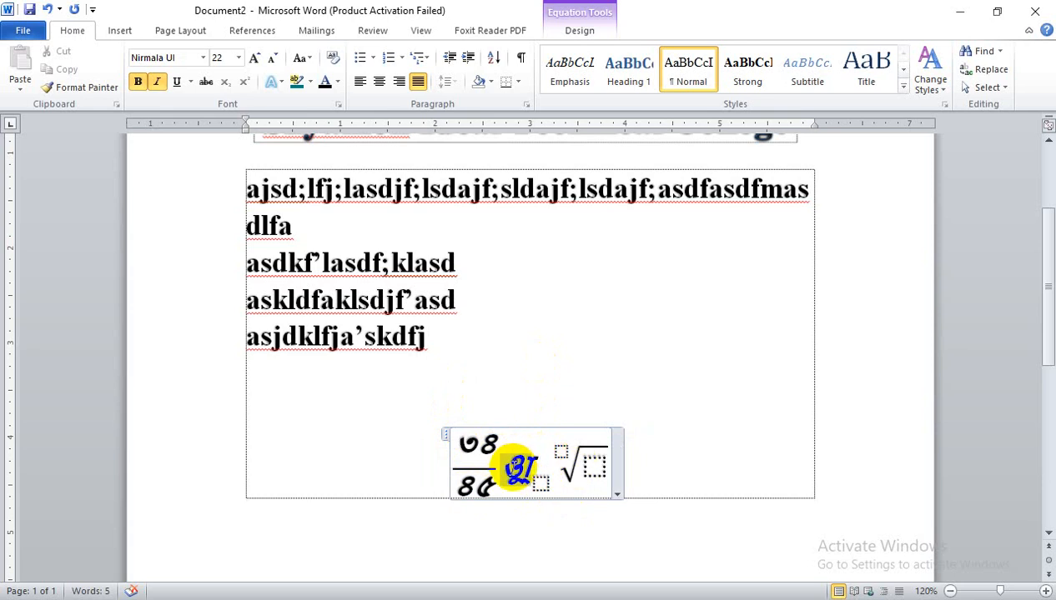
click(603, 397)
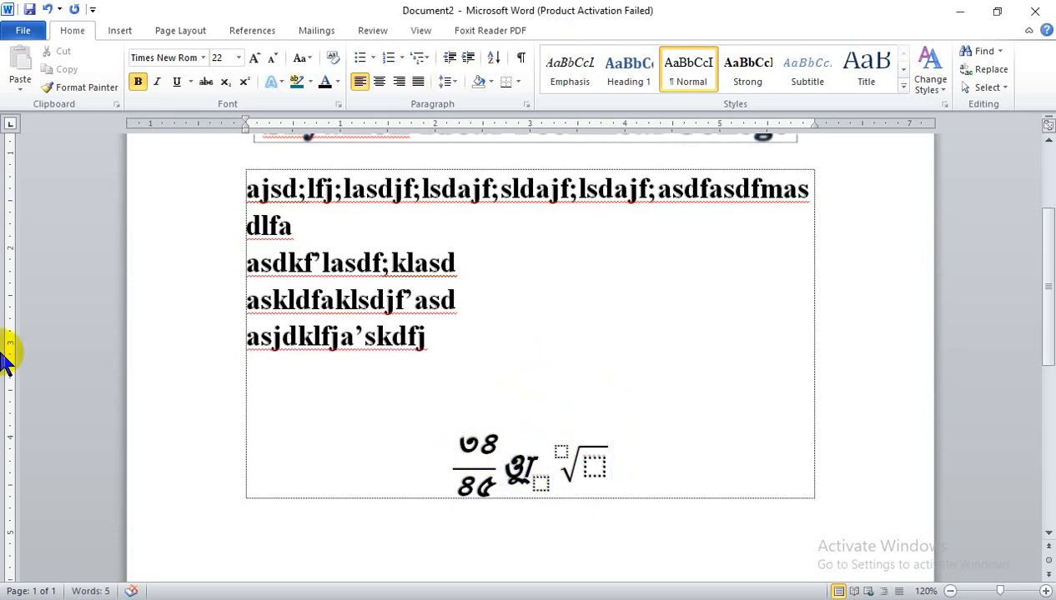
click(168, 57)
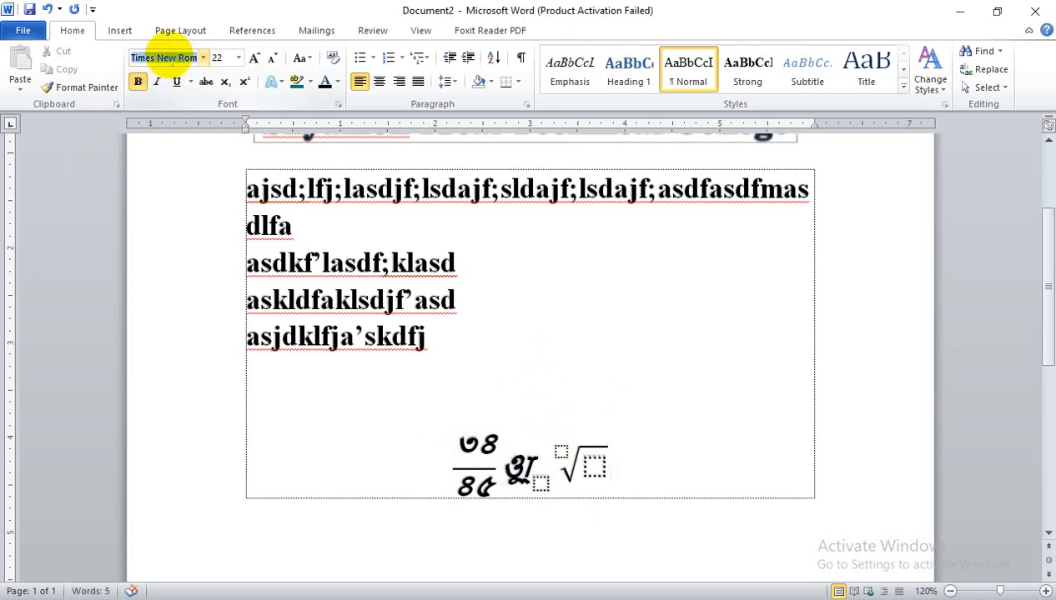
text(□□□□)
key(BackSpace)
key(BackSpace)
key(BackSpace)
key(BackSpace)
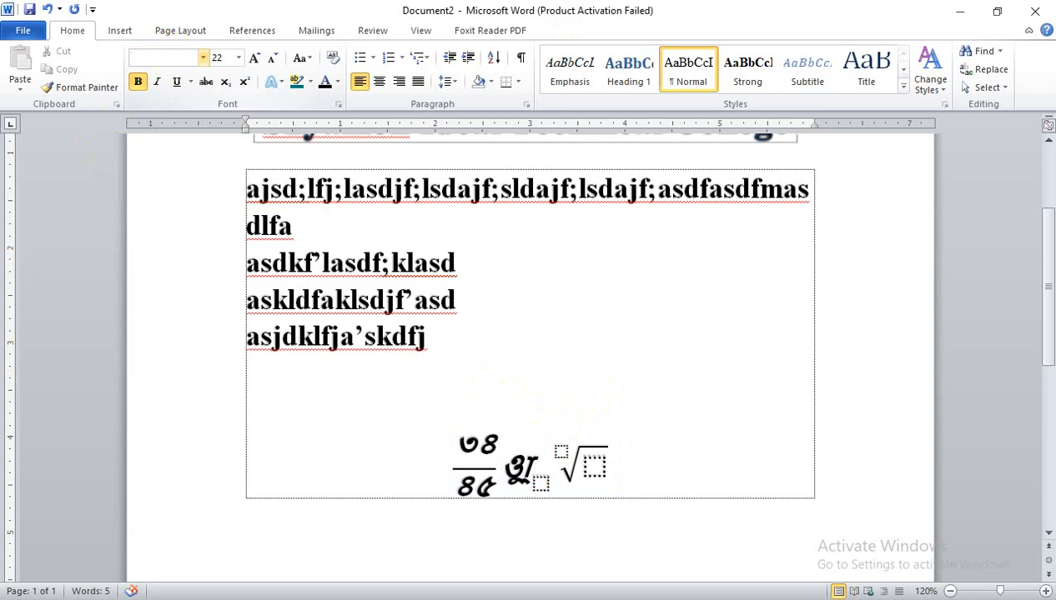
- Switch the keyboard program from Bijoy Classic to English mode
click(907, 598)
right_click(878, 586)
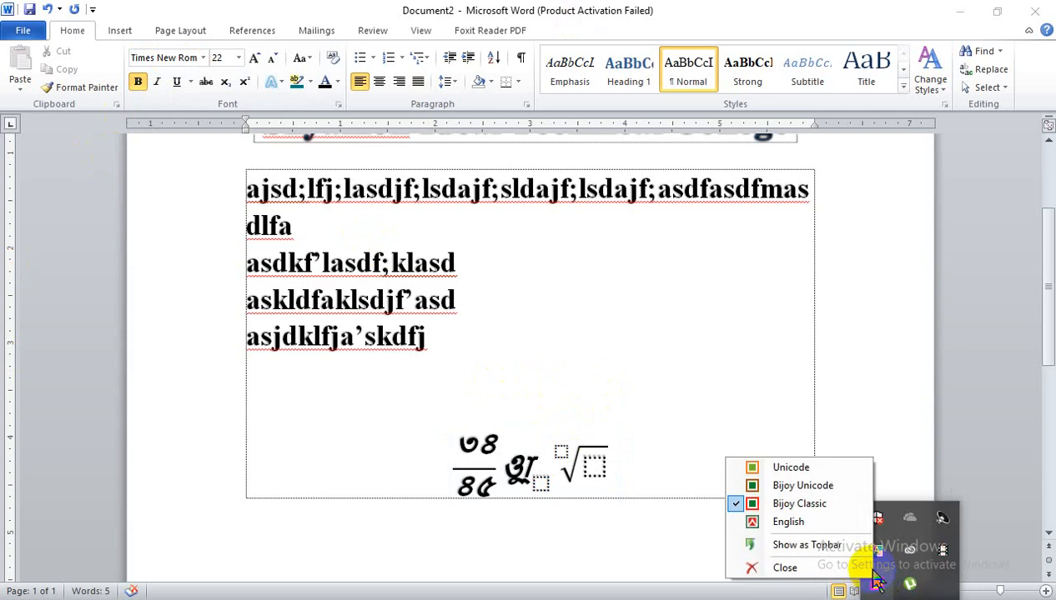
click(823, 515)
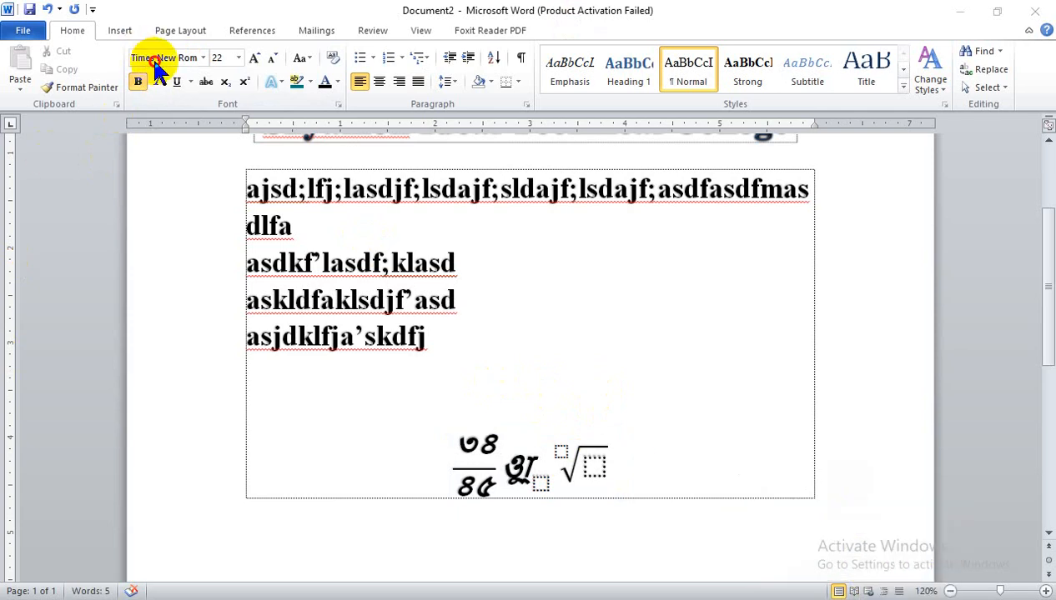
- Set the font to SutonnyMJ and enter আমার on the blank line above the equation
click(164, 56)
text(SutonnyMJ)
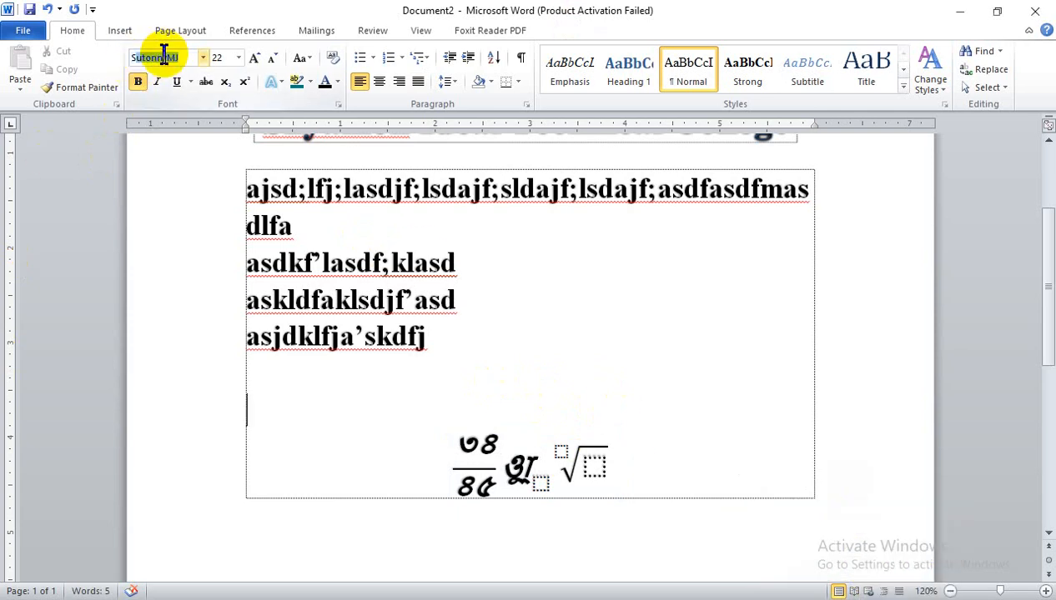
key(Return)
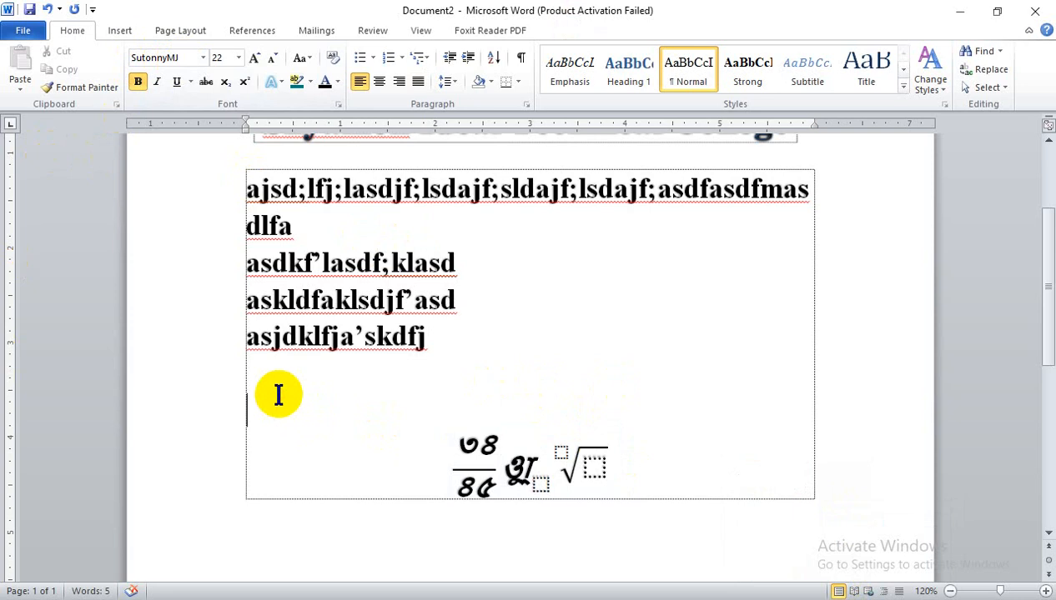
click(922, 593)
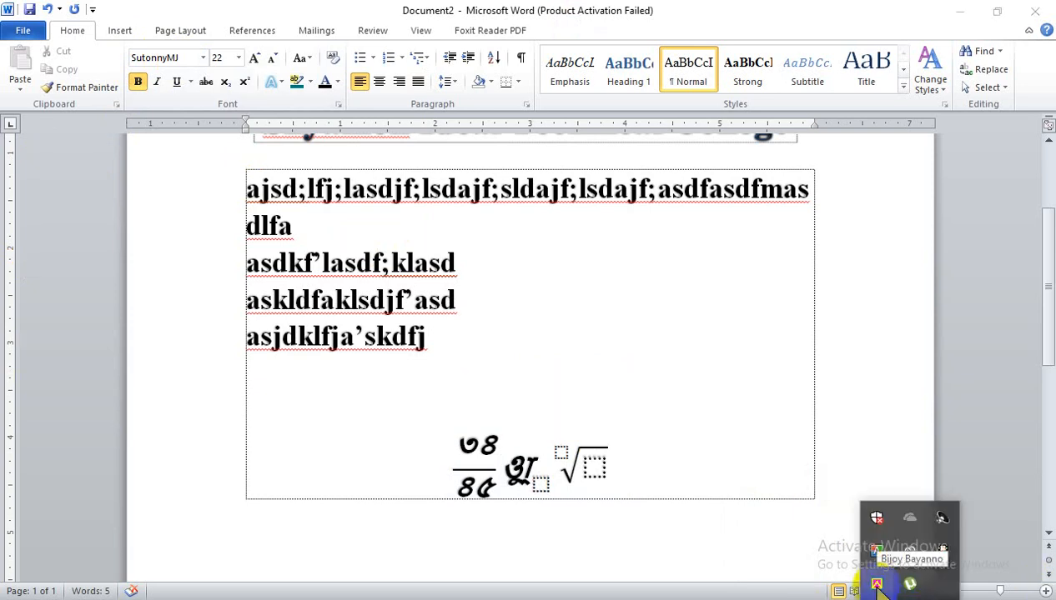
click(306, 392)
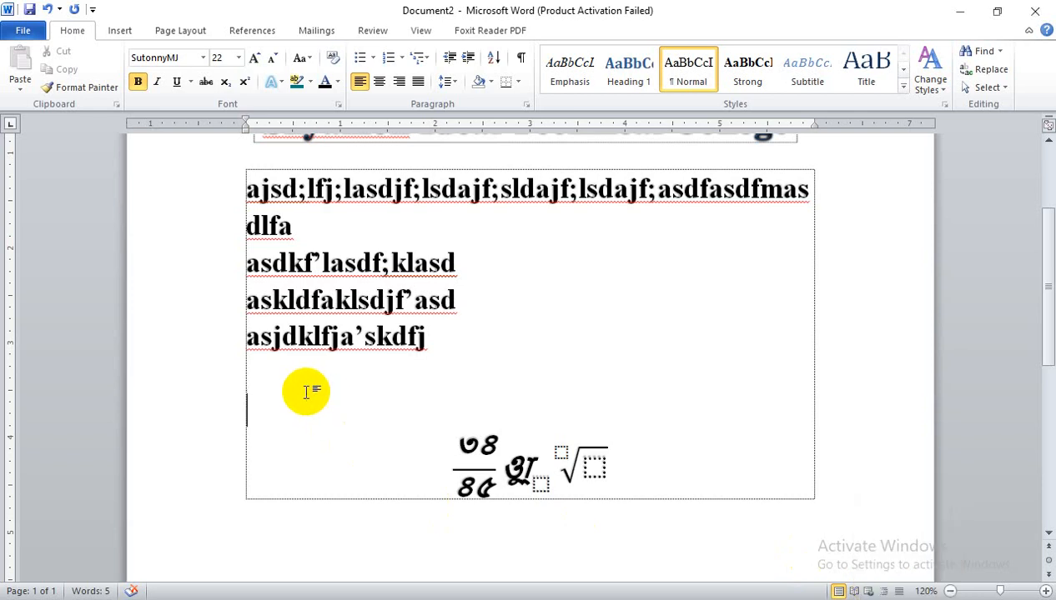
text(আ)
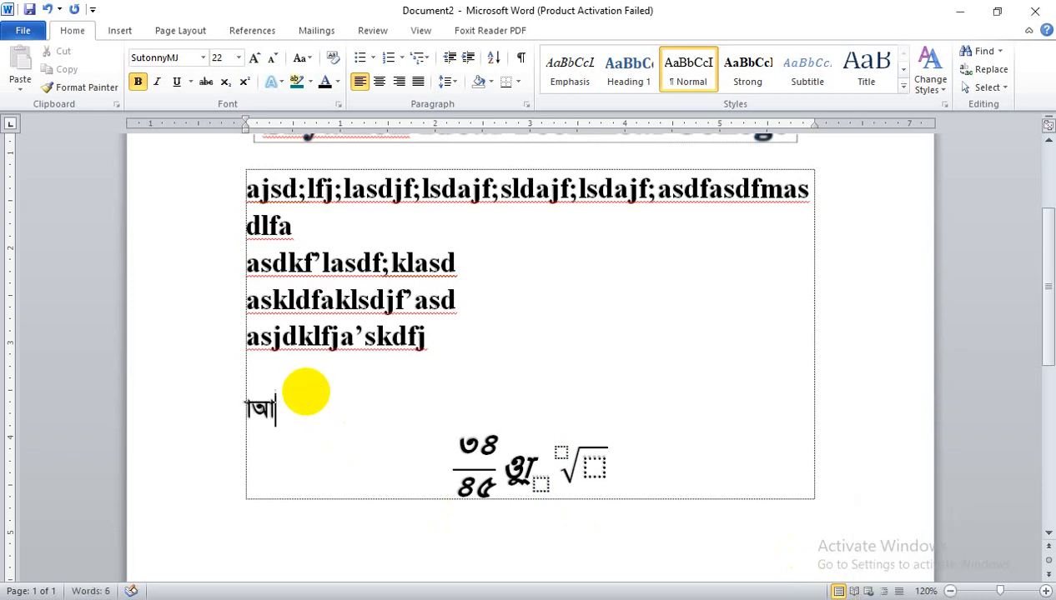
key(BackSpace)
text(আ)
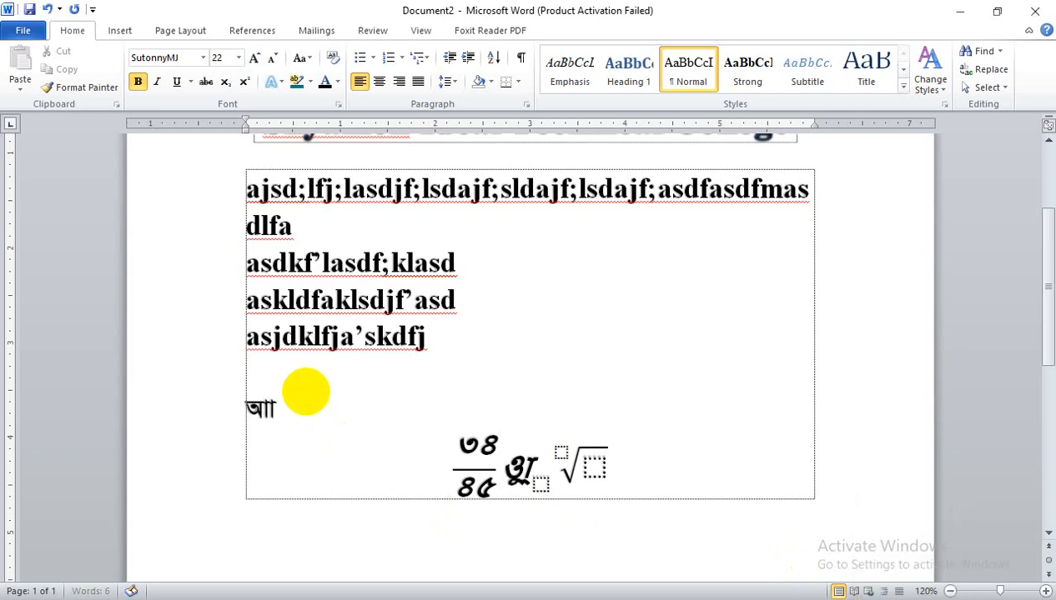
text(মার)
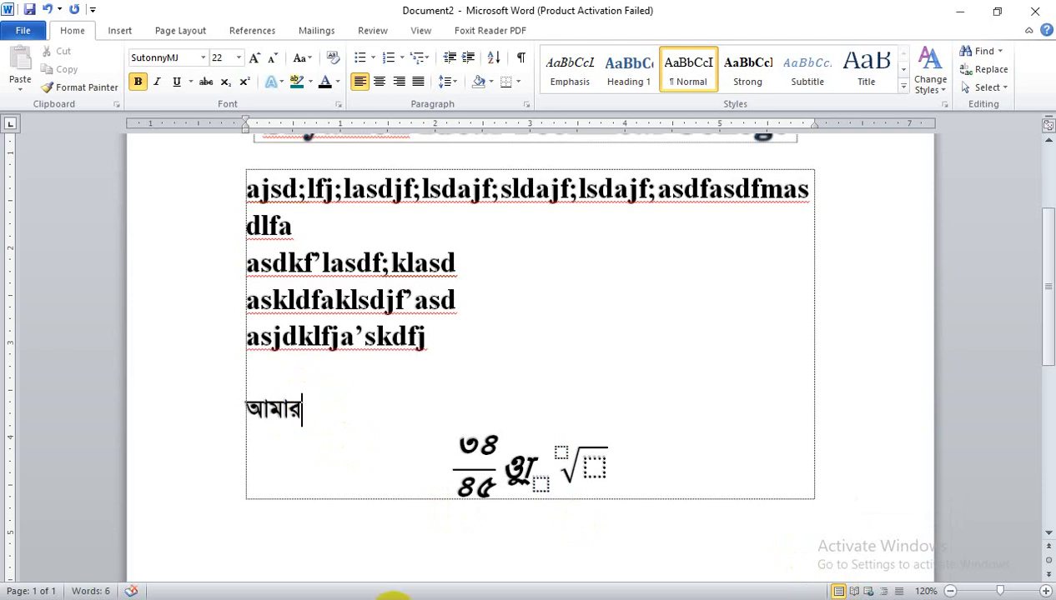
- Switch to Firefox, try Bangla input with আমাদের in the address bar, and clear the address bar
click(460, 599)
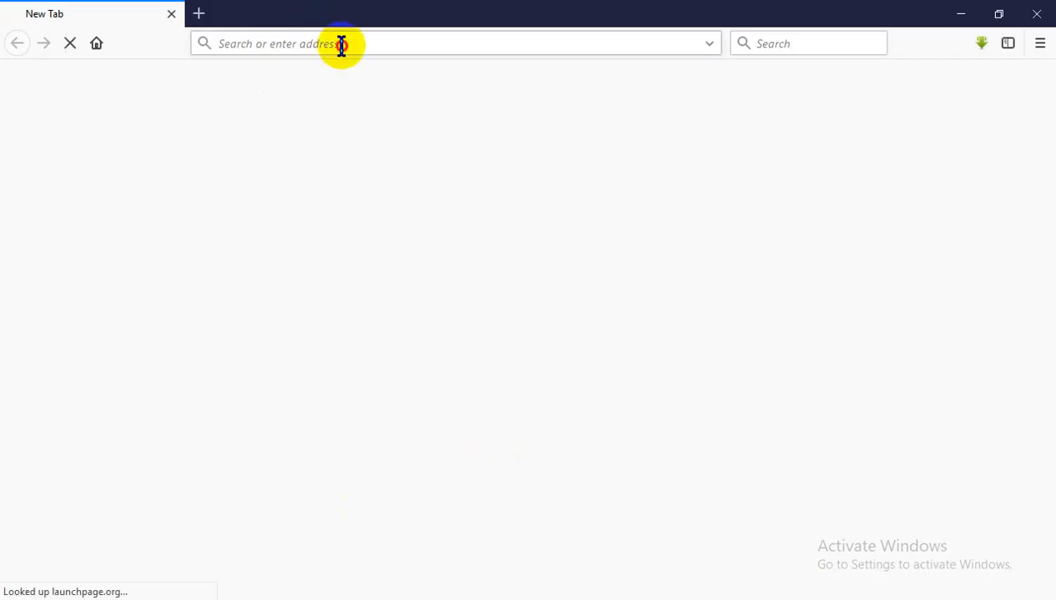
click(342, 45)
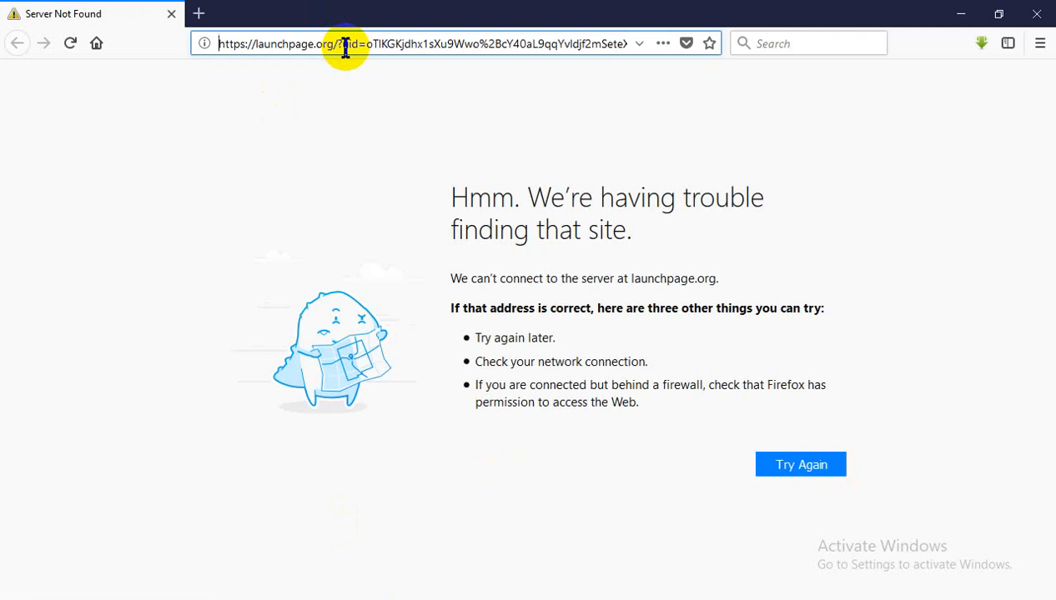
text(আ)
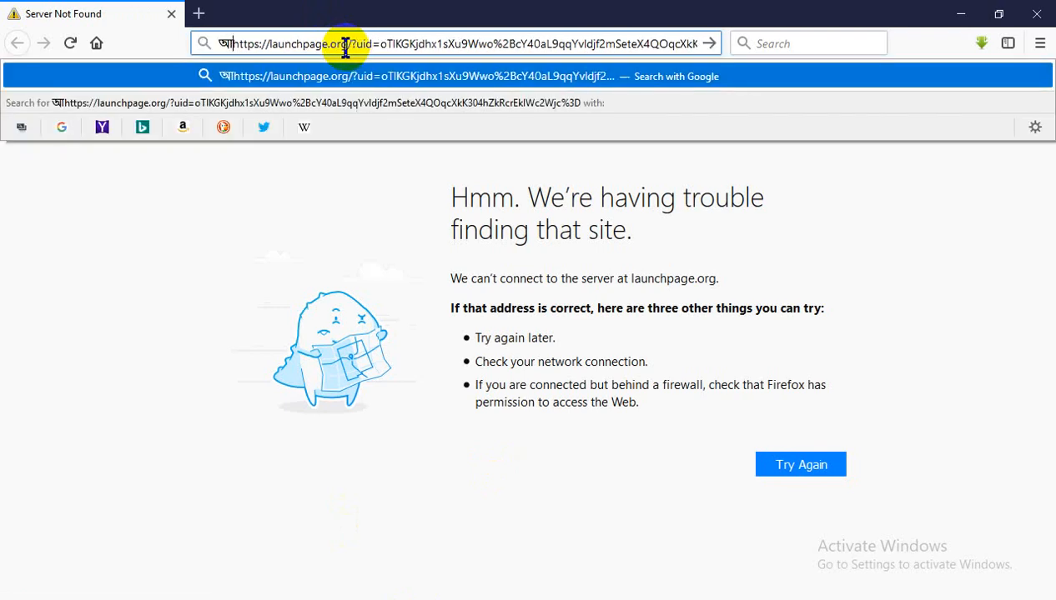
text(মাদের)
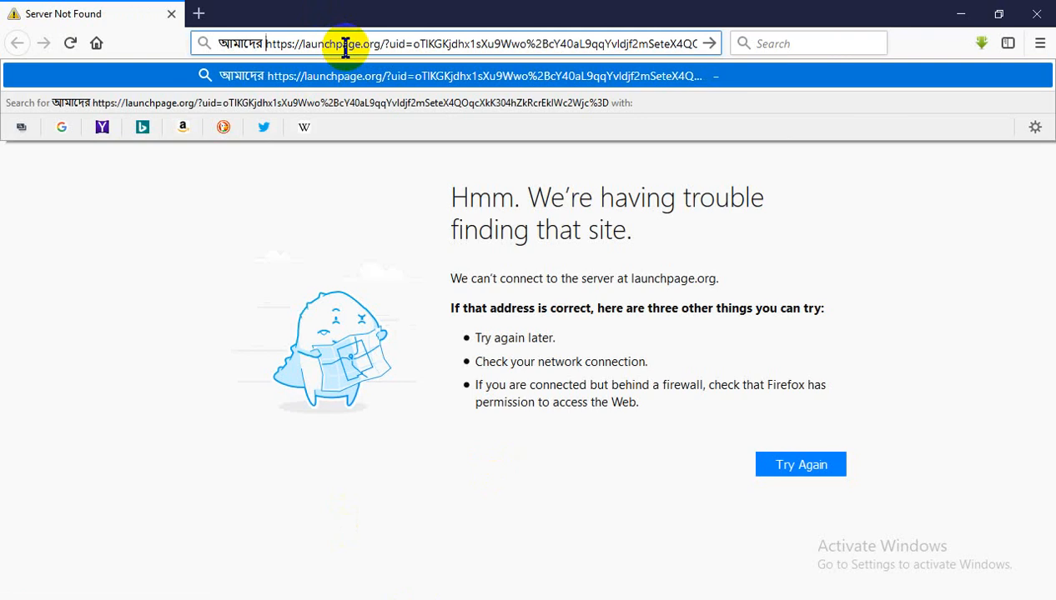
drag(215, 44, 842, 77)
key(BackSpace)
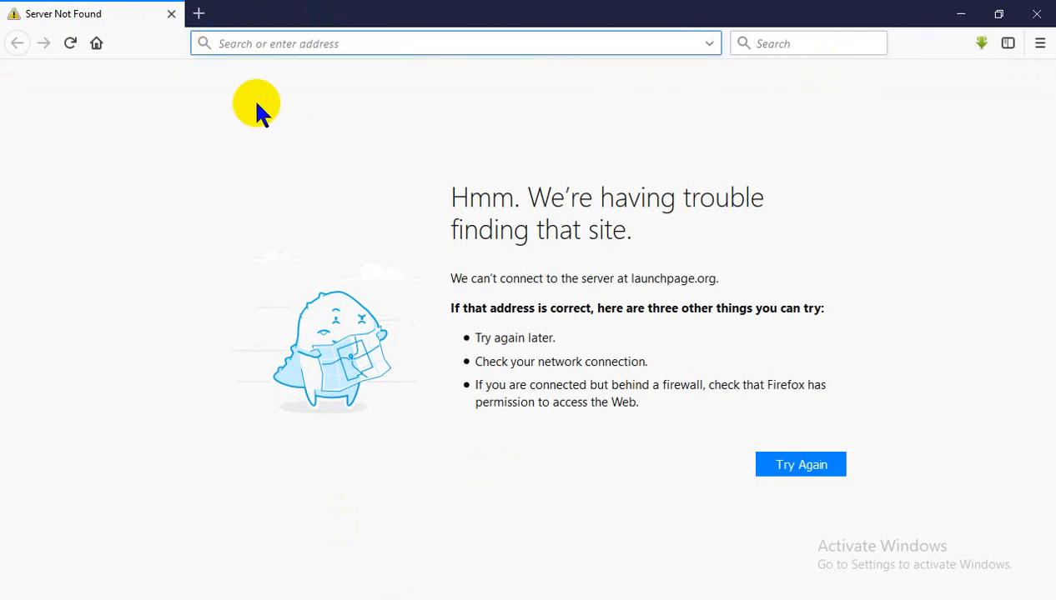
- Try Classic-encoded input Avyw„v„;ywvK` in the address bar and erase it
text(A)
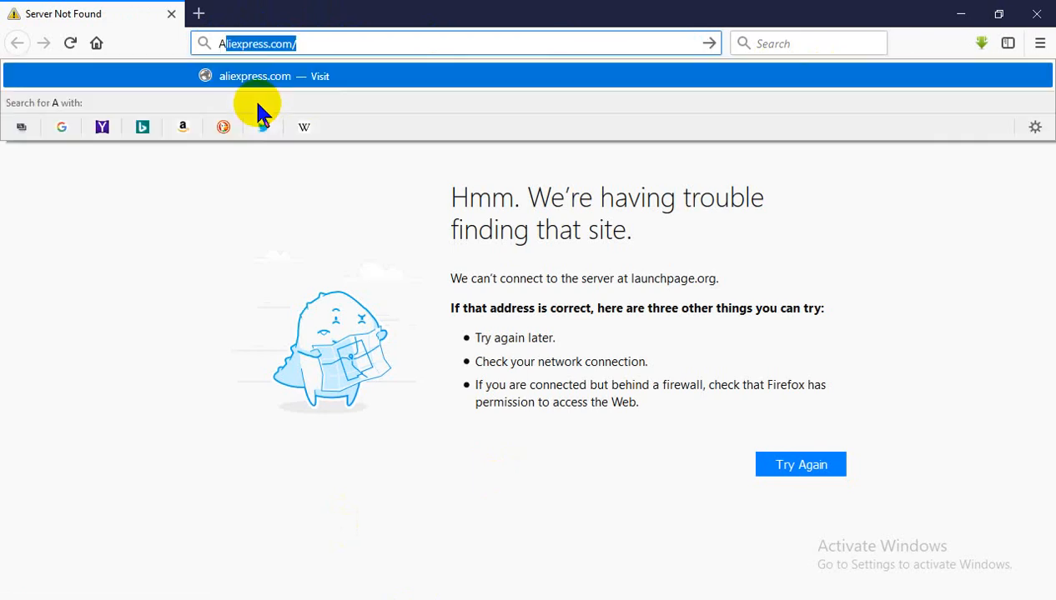
text(vyw„v„;ywvK`)
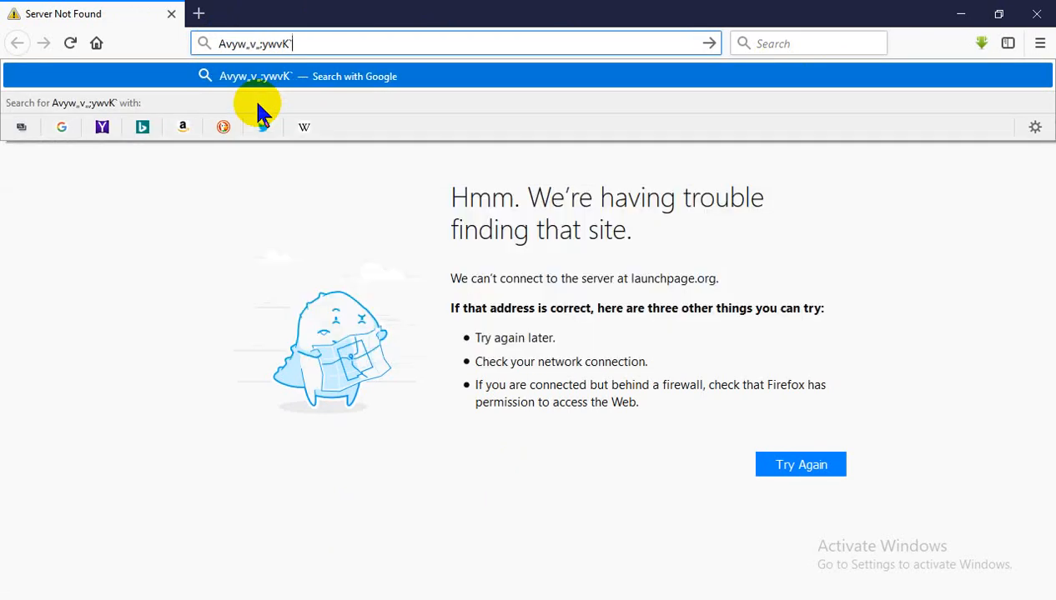
key(BackSpace)
key(BackSpace)
key(BackSpace)
key(BackSpace)
key(BackSpace)
key(BackSpace)
key(BackSpace)
key(BackSpace)
key(BackSpace)
key(BackSpace)
key(BackSpace)
key(BackSpace)
key(BackSpace)
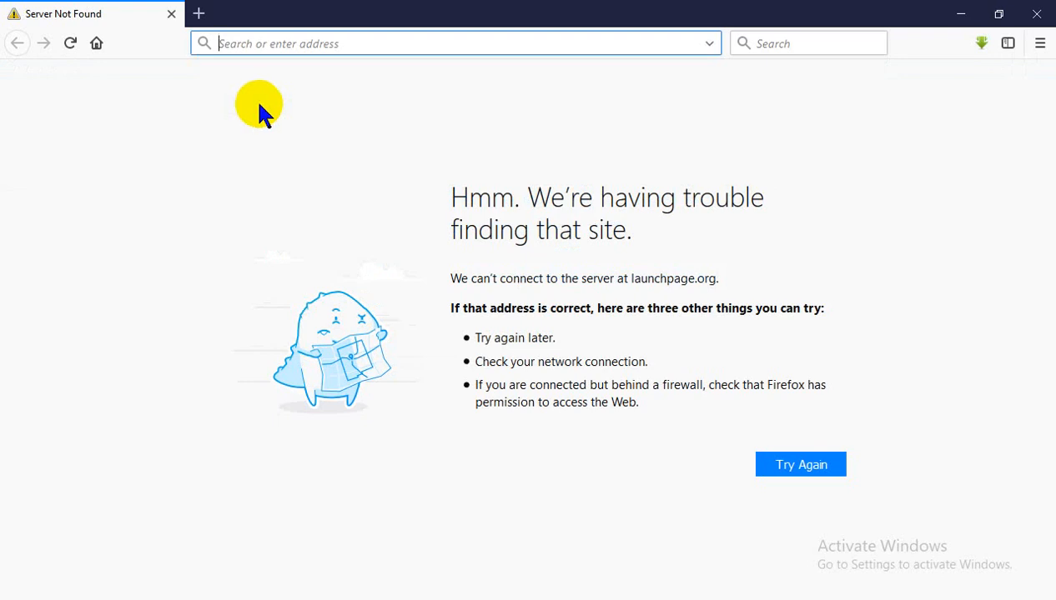
- Enter আমার in the address bar and close the browser
text(আমার)
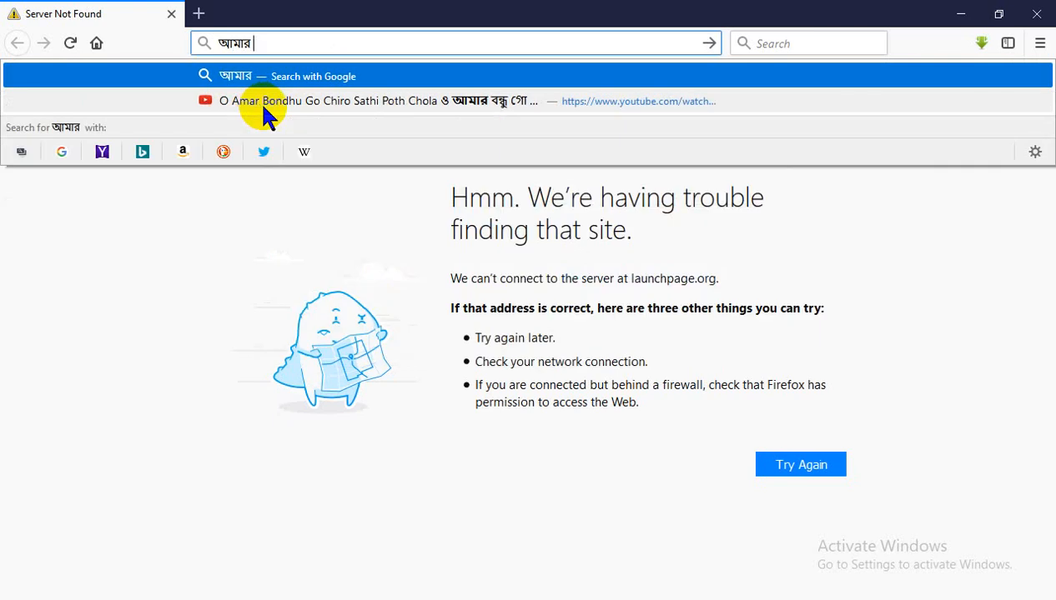
click(1035, 13)
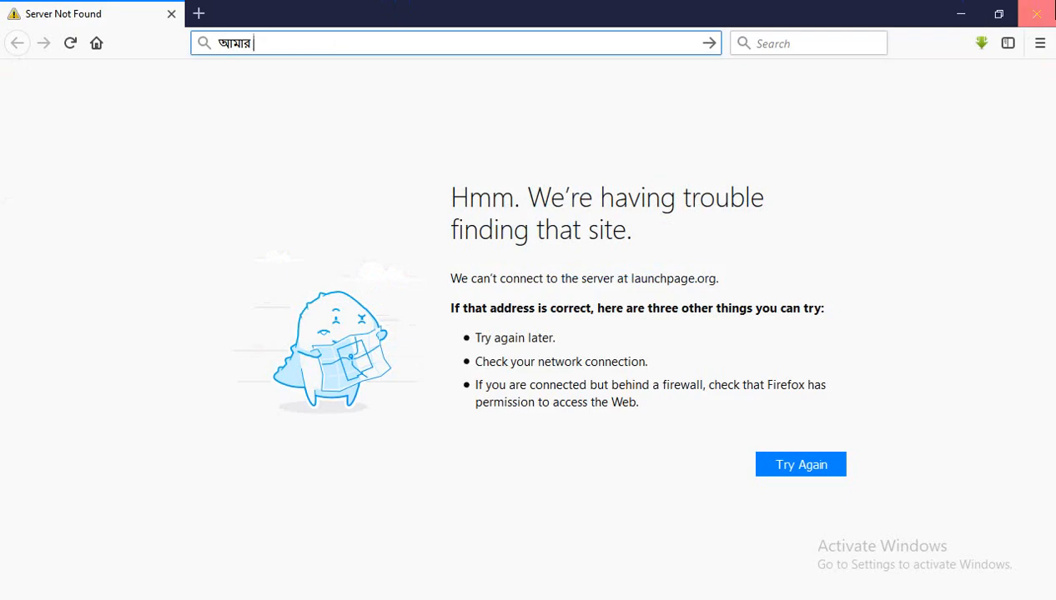
- Switch the Bijoy keyboard program from Unicode to English mode
click(917, 594)
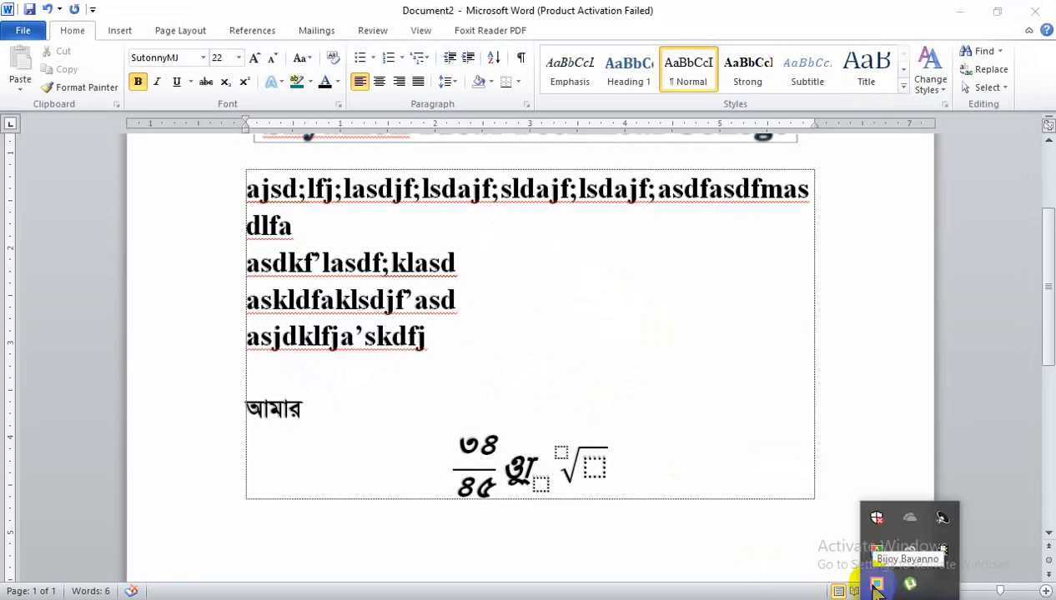
right_click(876, 584)
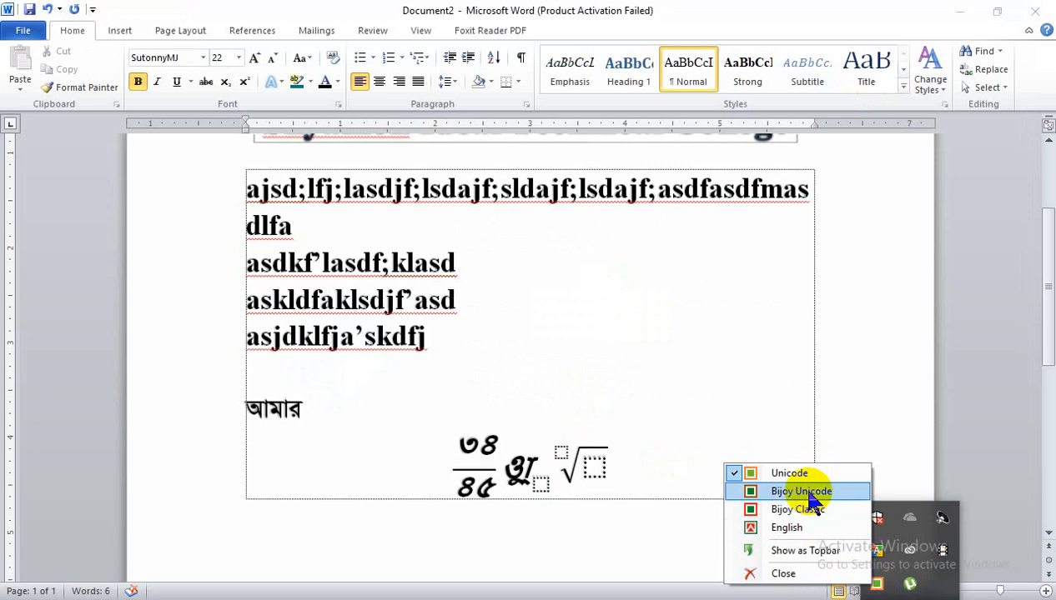
click(784, 529)
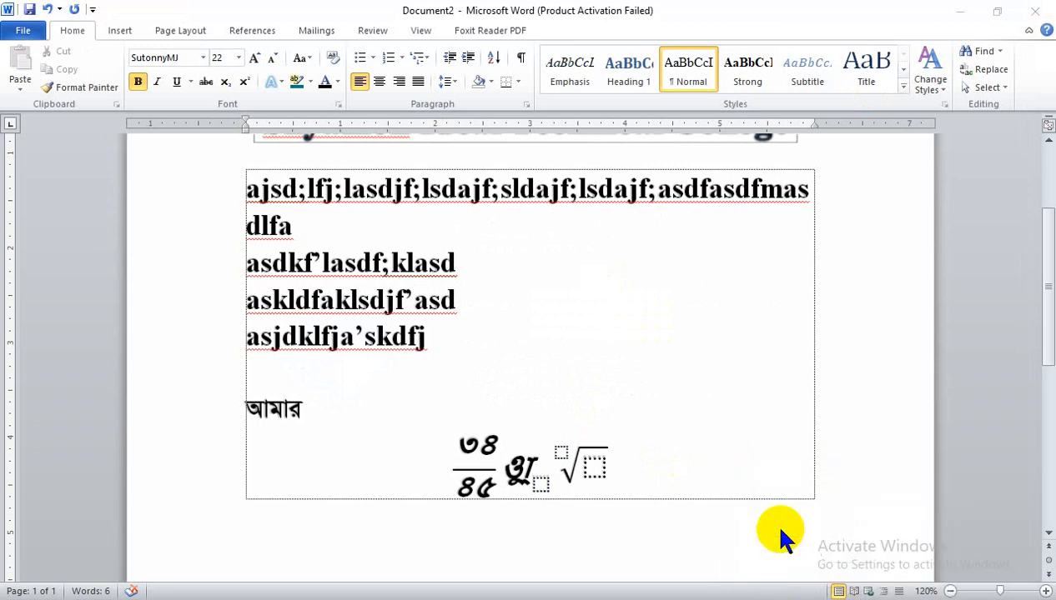
- Delete the আমার line together with the equation below it
click(594, 461)
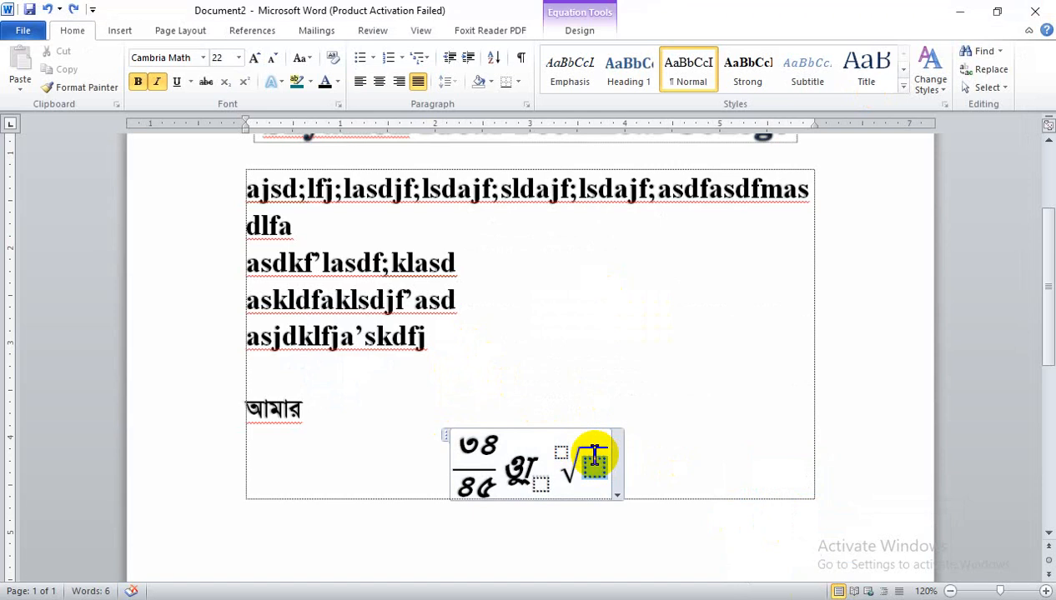
drag(244, 403, 689, 504)
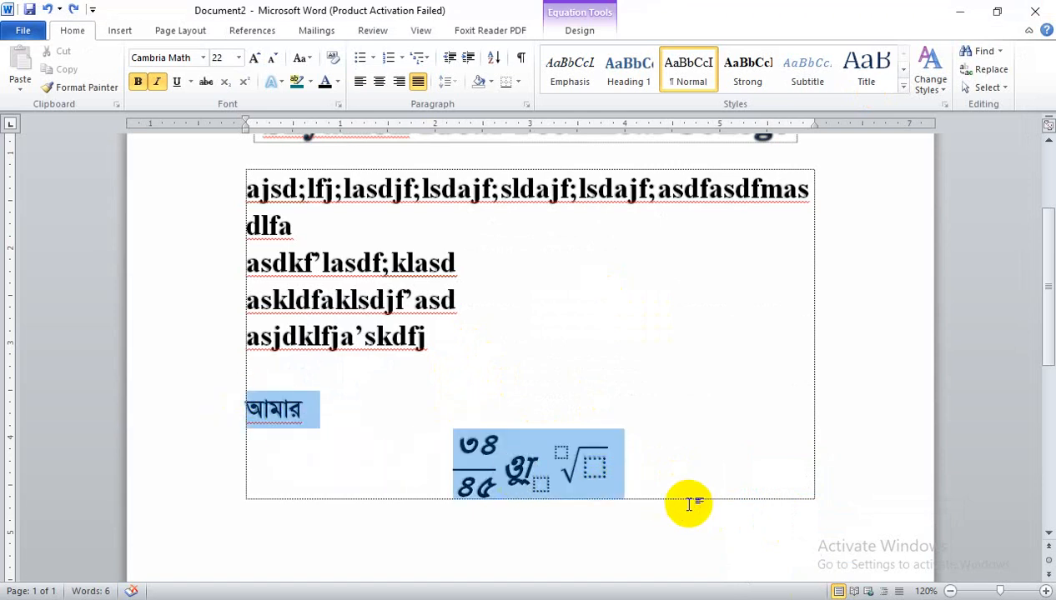
key(Delete)
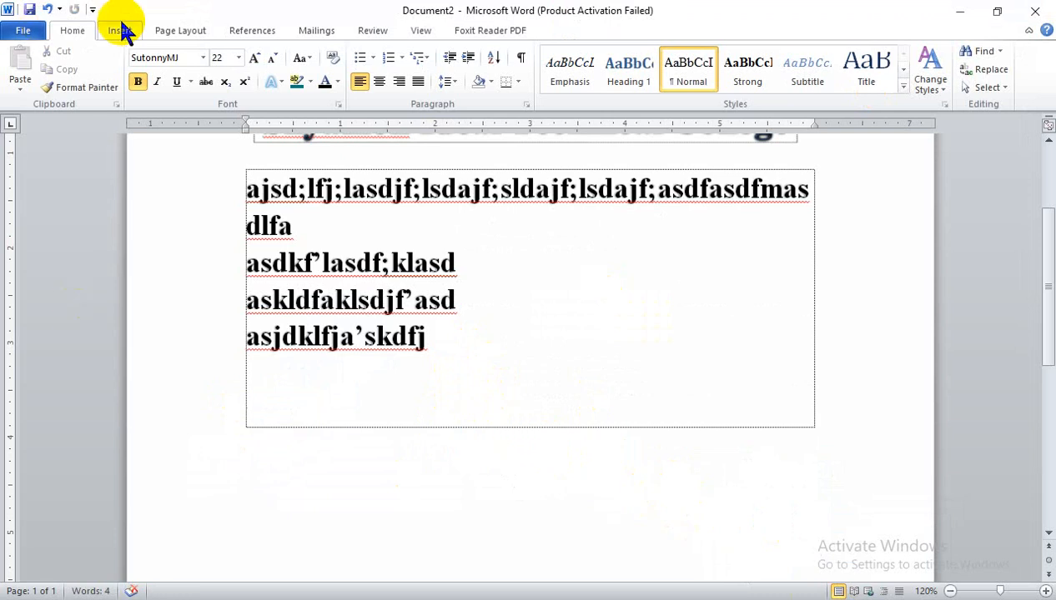
- Open the full Symbol dialog for inserting a symbol on the last blank line of the text box
click(121, 30)
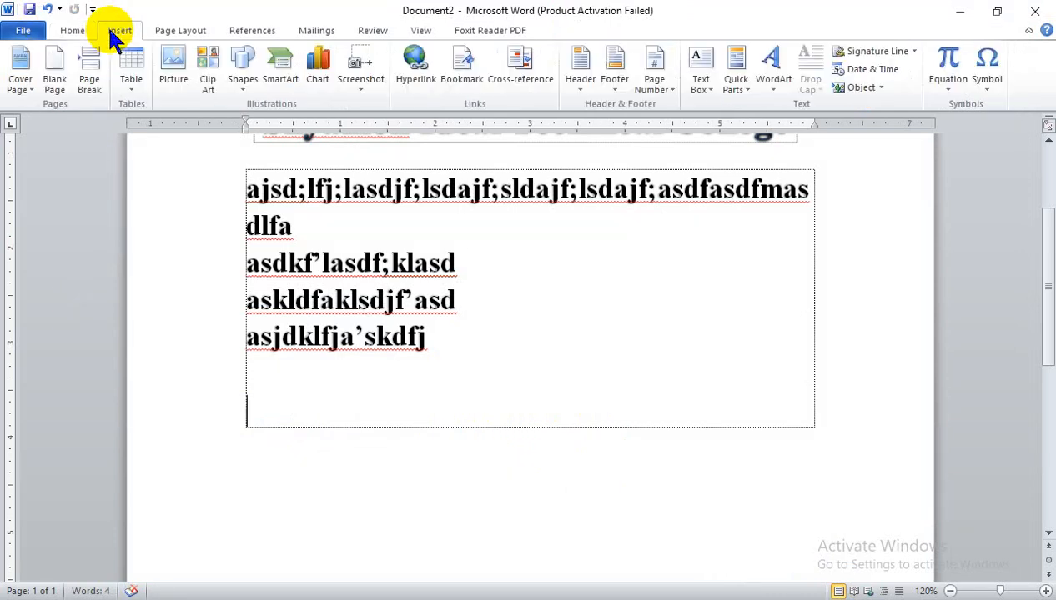
click(995, 85)
click(995, 85)
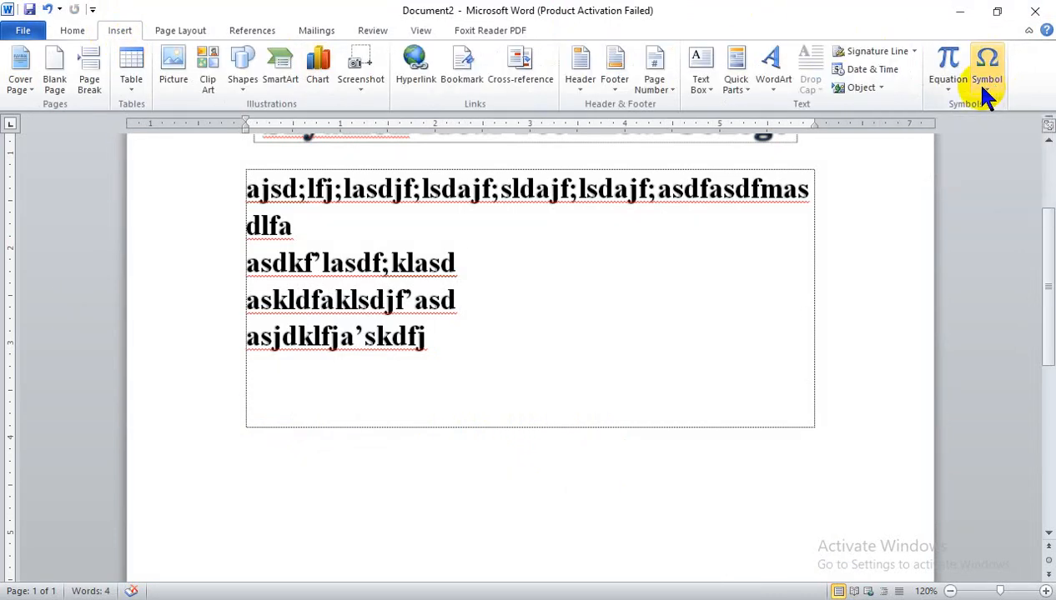
click(986, 83)
click(986, 84)
click(984, 83)
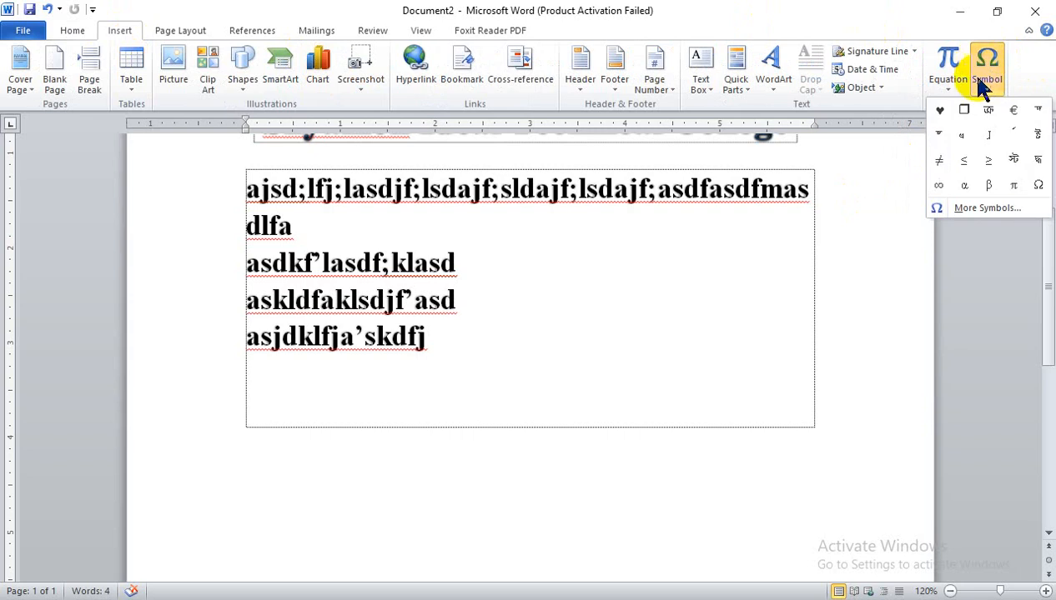
click(966, 207)
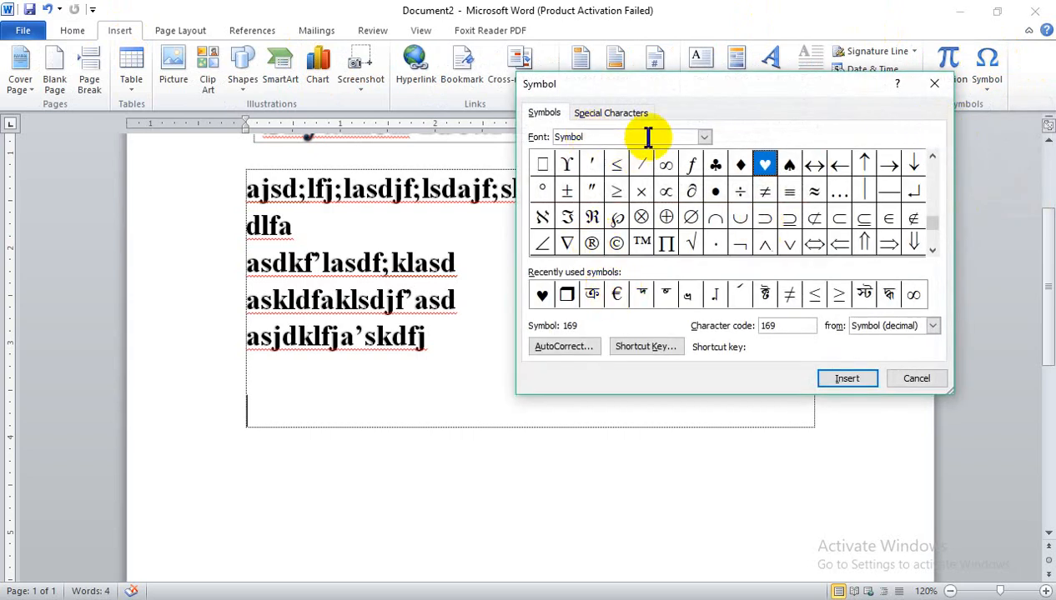
- Browse the symbol sets of the SutonnyMJ and SutonnySushreeMJ fonts and return to the Symbol font
click(703, 137)
click(638, 175)
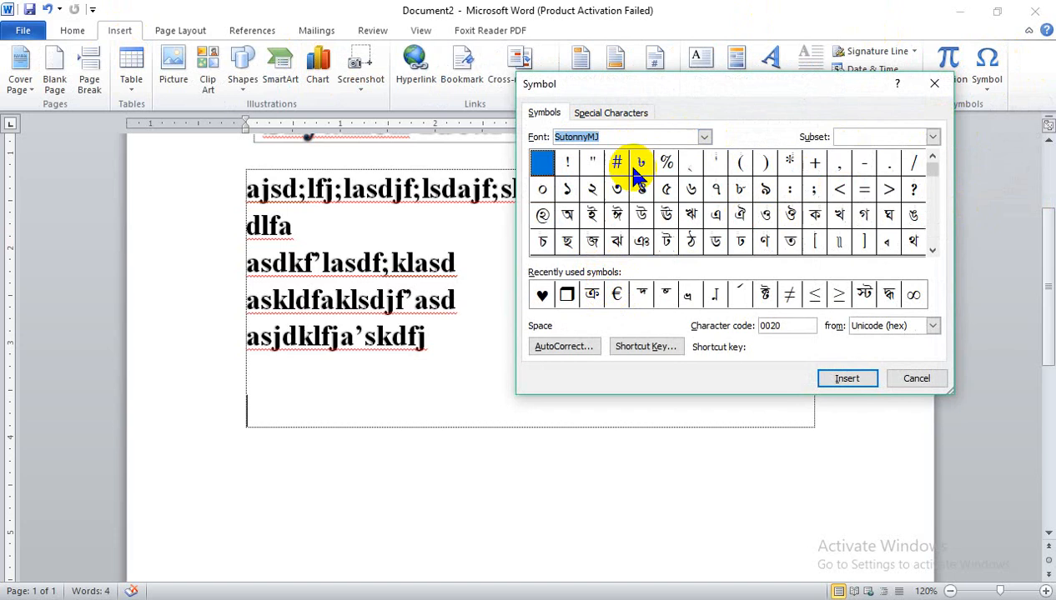
click(703, 137)
click(675, 195)
click(704, 137)
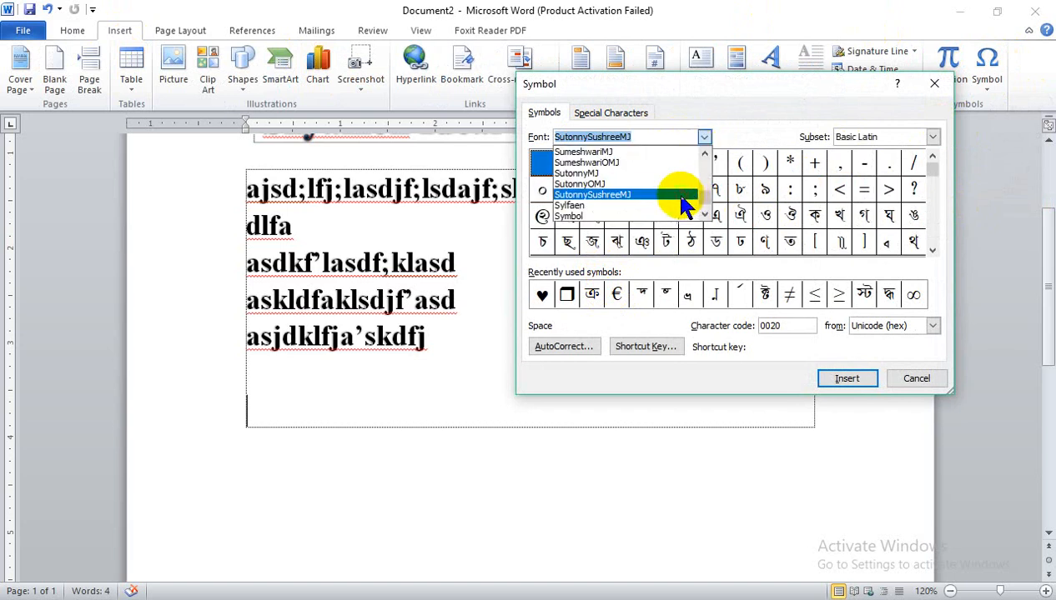
click(681, 198)
click(704, 137)
click(624, 217)
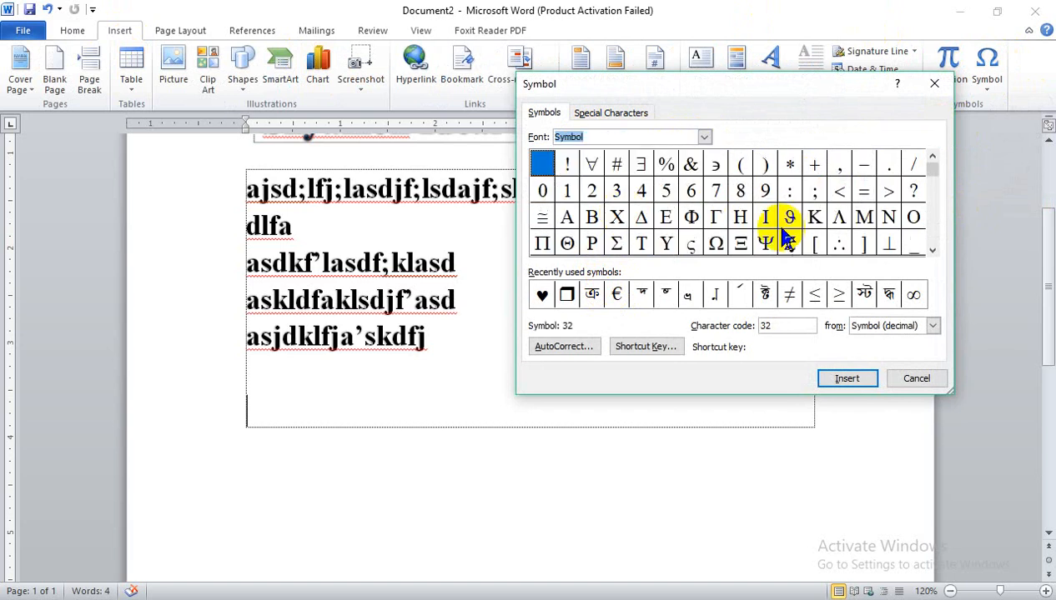
- Widen the Symbol dialog and insert the ∇ symbol, character code 209
click(936, 223)
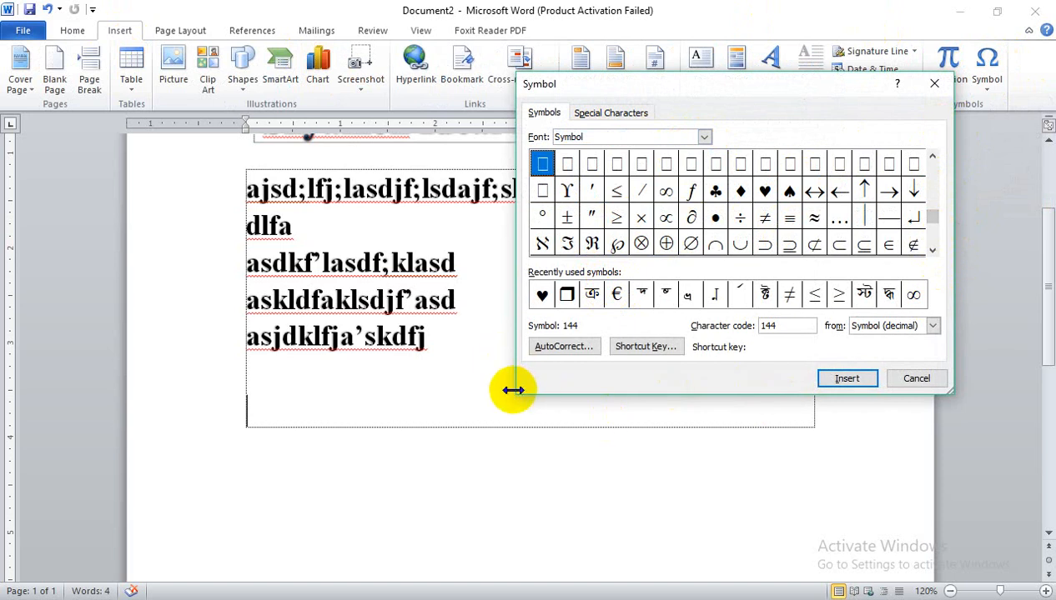
drag(512, 389, 146, 505)
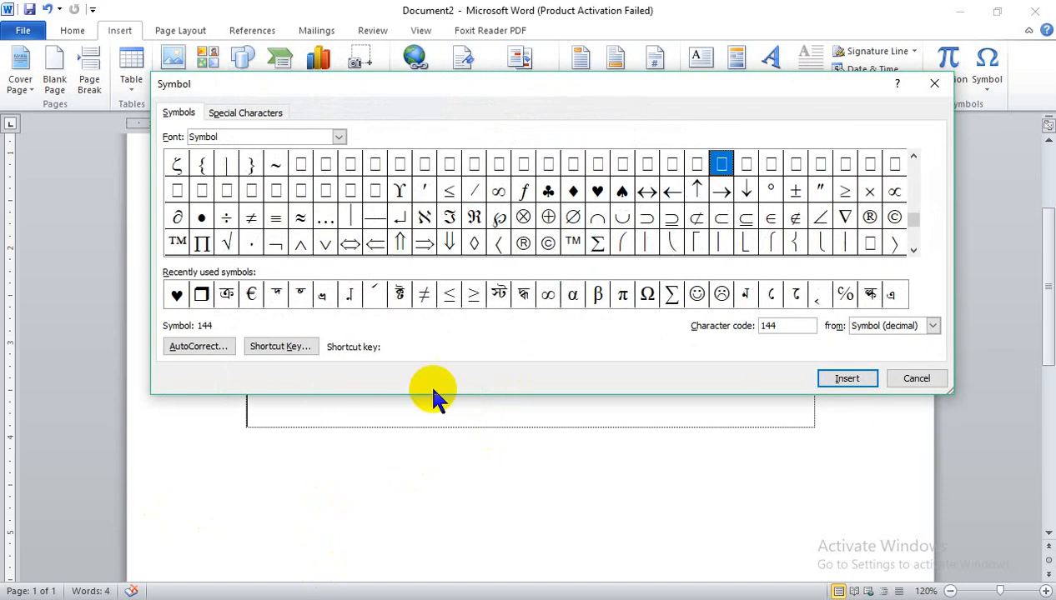
click(845, 221)
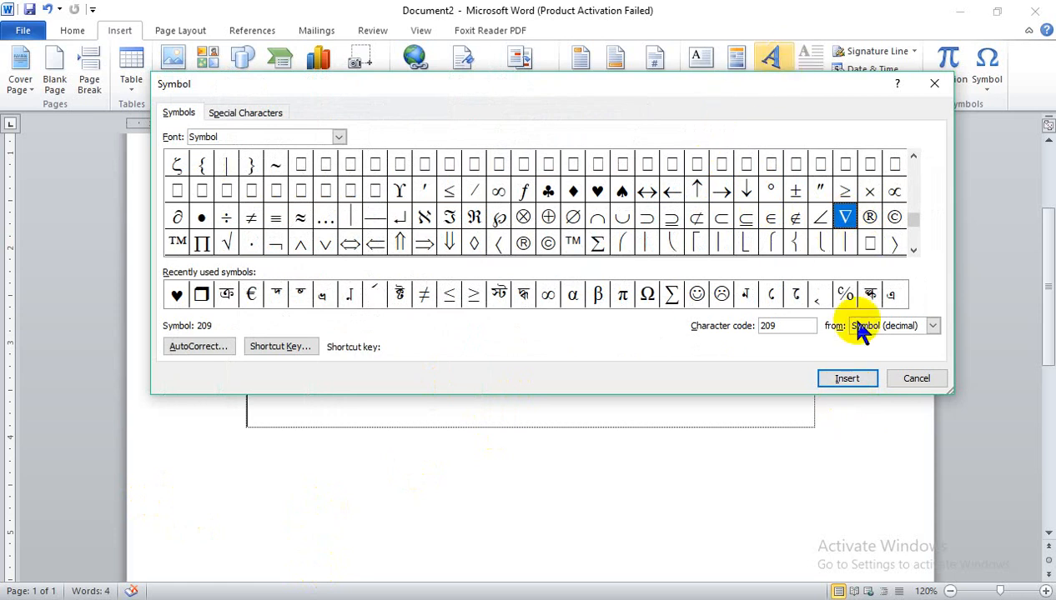
click(846, 380)
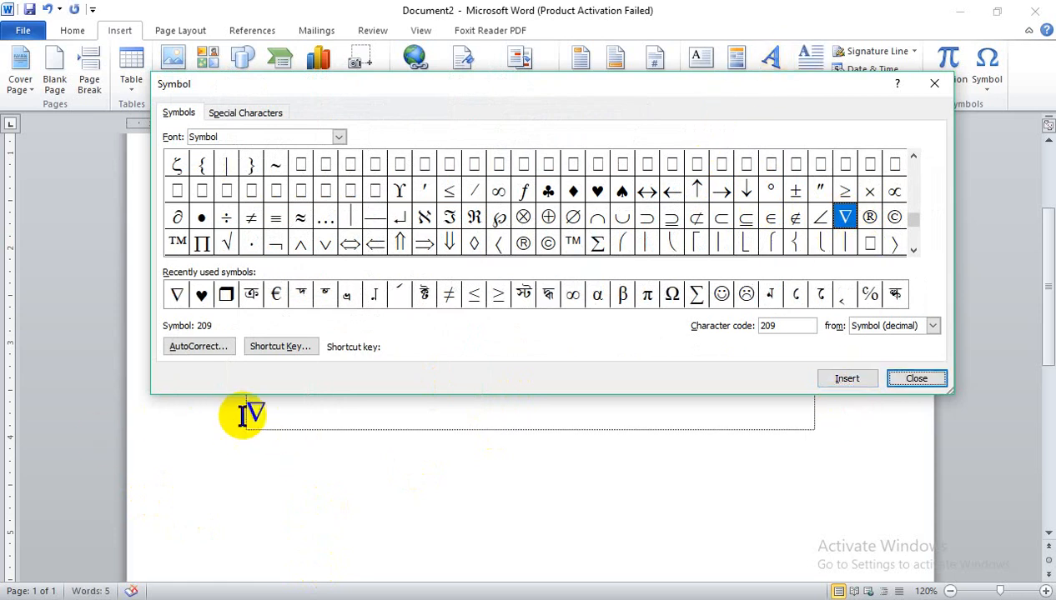
- Insert the recently used Wingdings box symbol, code 114, close the dialog and place the cursor on the blank line above the symbols
click(226, 297)
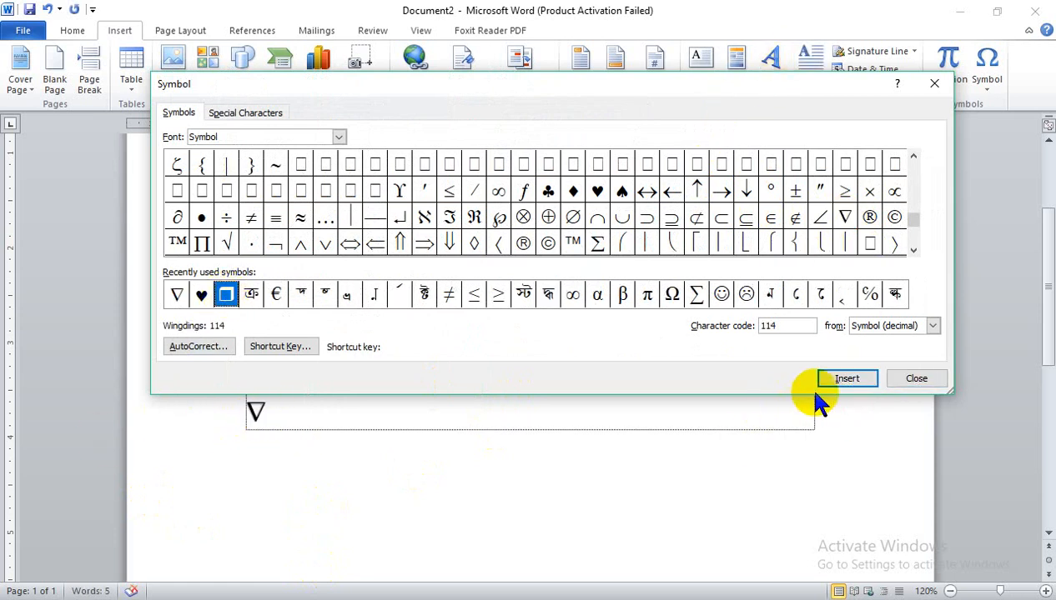
click(932, 85)
click(208, 392)
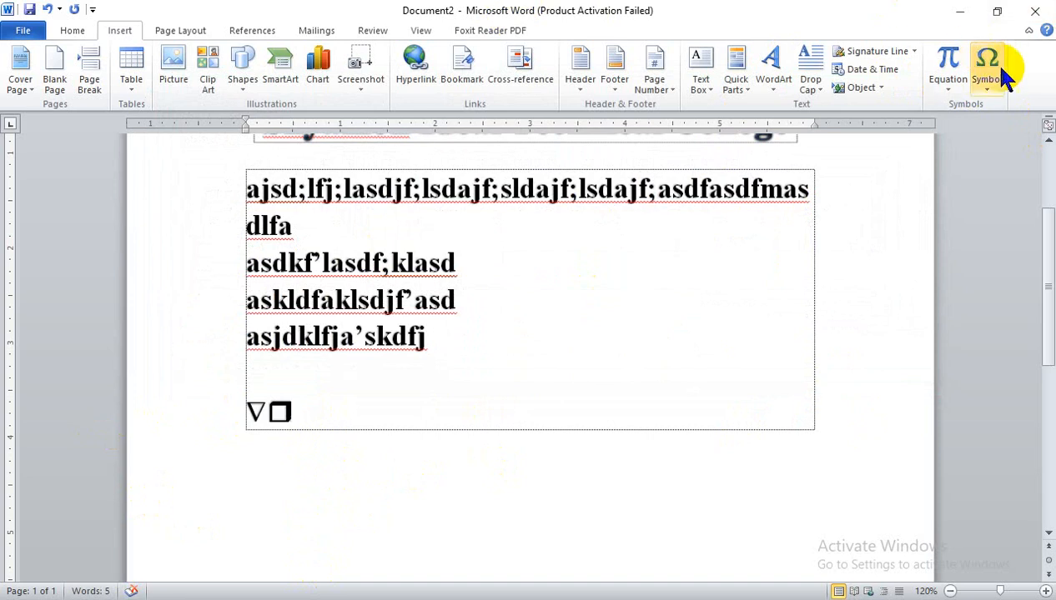
click(550, 357)
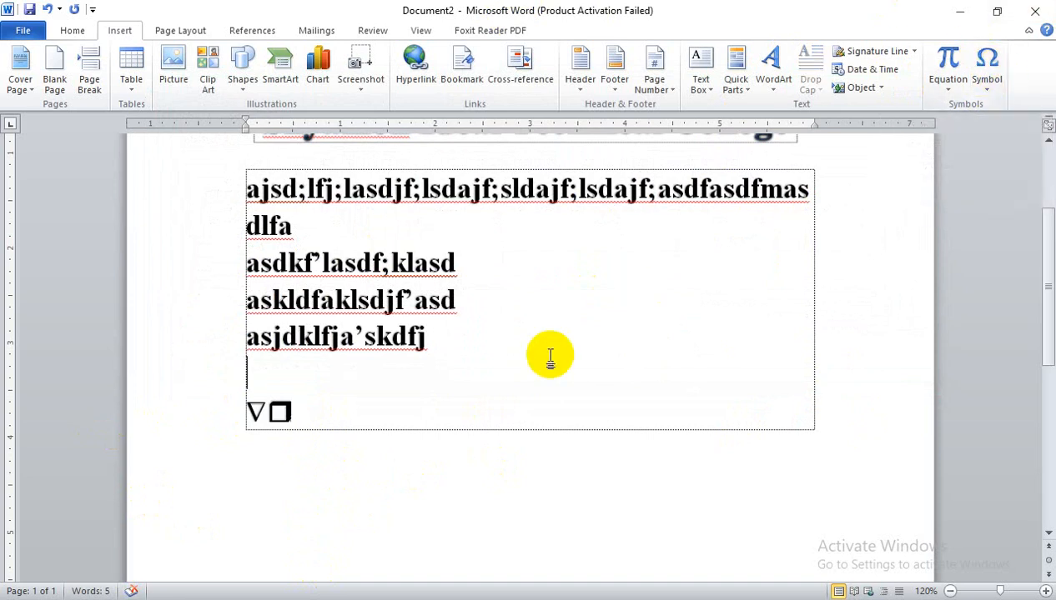